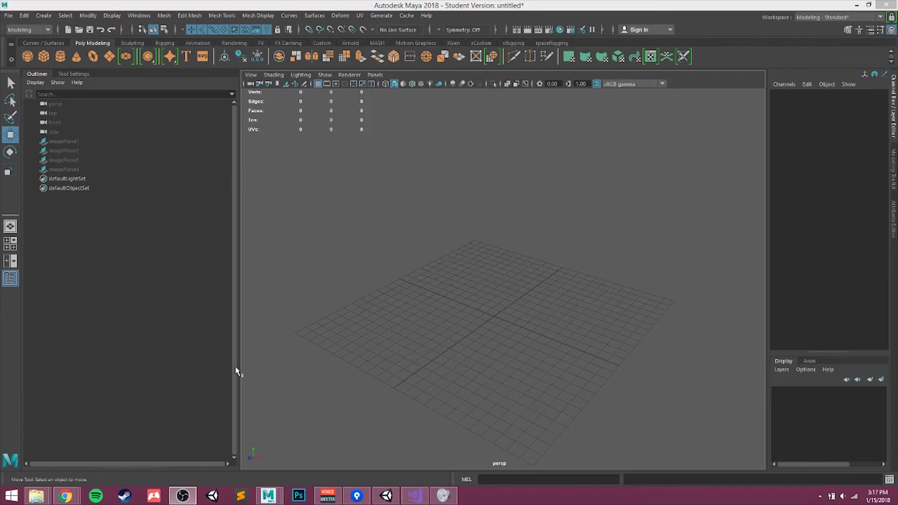
Step: Switch the workspace to Maya Classic and display the Poly Modeling shelf
{"action": "left_click", "coordinate": [345, 298]}
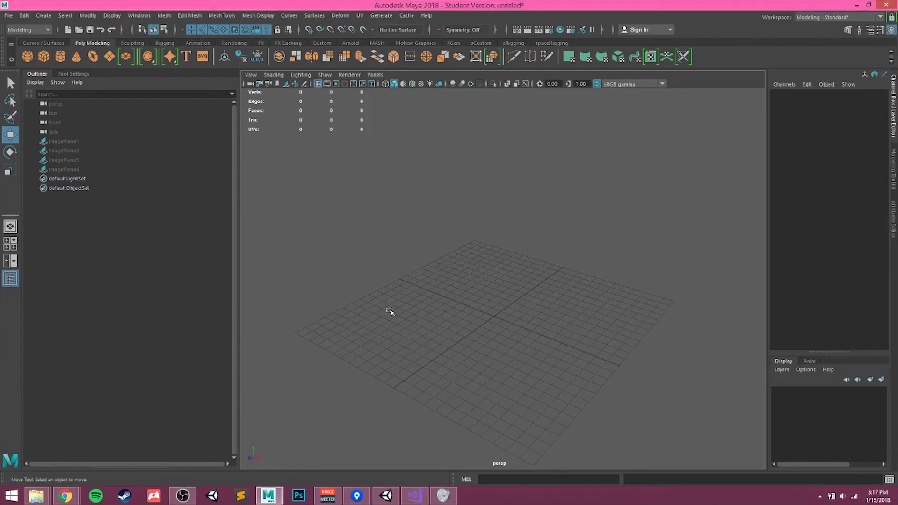
{"action": "mouse_move", "coordinate": [493, 334]}
{"action": "left_mouse_down", "text": "alt"}
{"action": "mouse_move", "coordinate": [496, 341]}
{"action": "mouse_move", "coordinate": [484, 337]}
{"action": "left_mouse_up", "text": "alt"}
{"action": "scroll", "coordinate": [499, 323], "scroll_direction": "up", "scroll_amount": 5}
{"action": "left_click_drag", "start_coordinate": [421, 293], "coordinate": [449, 283], "text": "alt"}
{"action": "left_click", "coordinate": [833, 17]}
{"action": "left_click", "coordinate": [822, 29]}
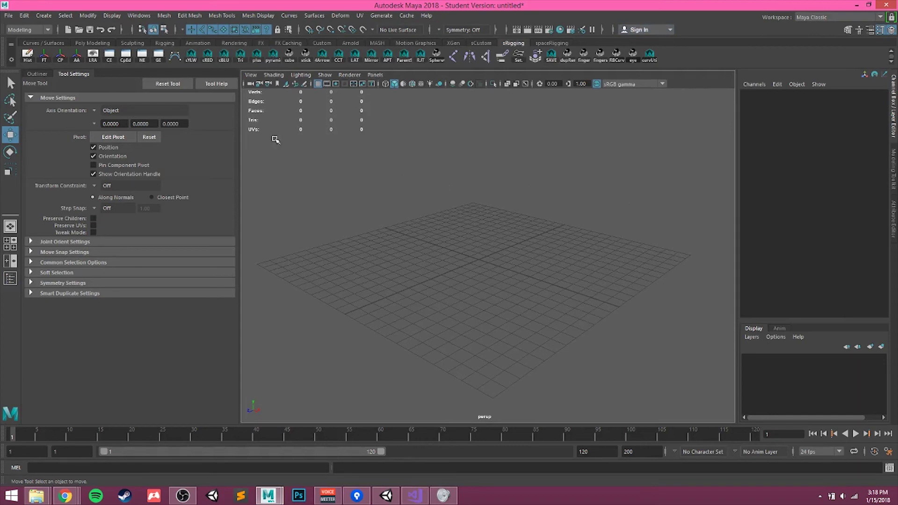
{"action": "left_click", "coordinate": [93, 42]}
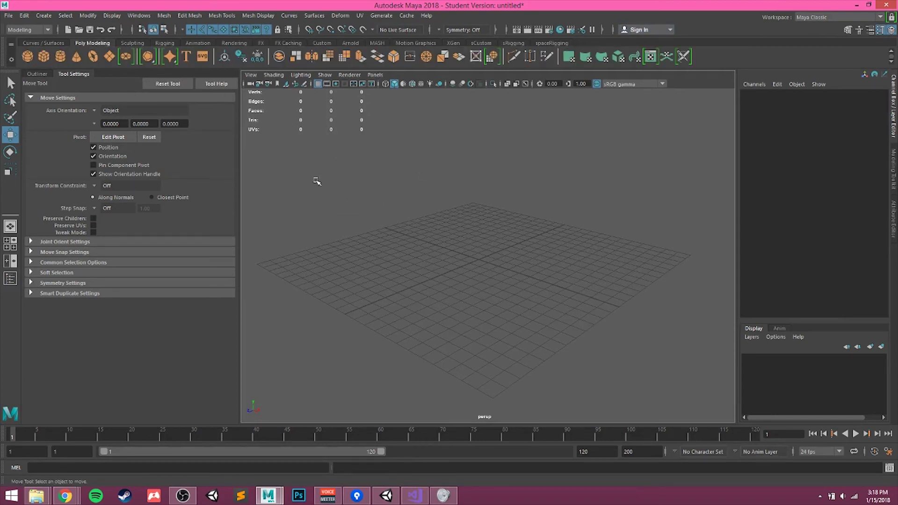
Step: Review the current project's name and folder location in the Project Window, and close it without accepting changes
{"action": "left_click", "coordinate": [10, 17]}
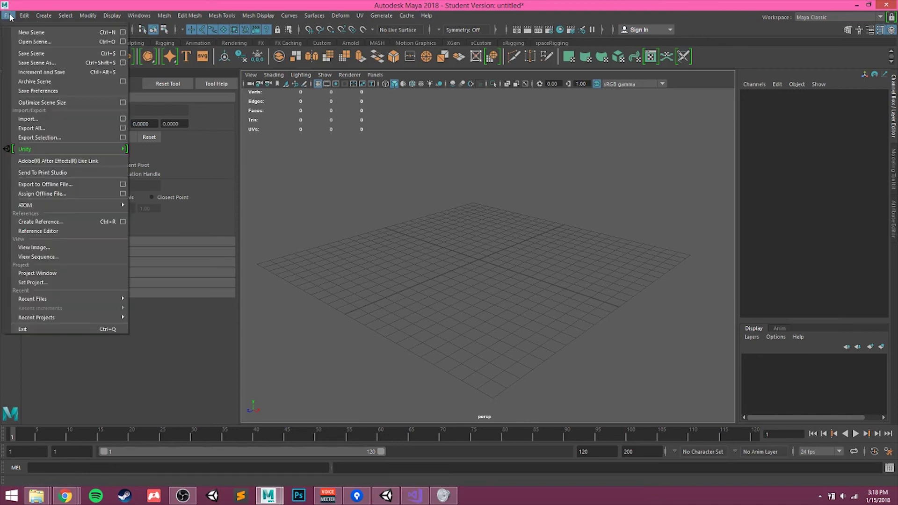
{"action": "left_click", "coordinate": [66, 274]}
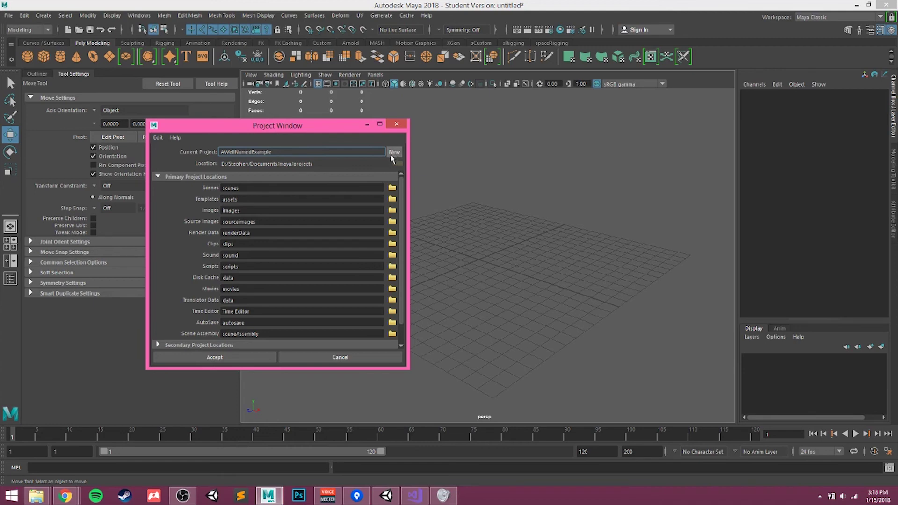
{"action": "left_click_drag", "start_coordinate": [295, 153], "coordinate": [321, 171]}
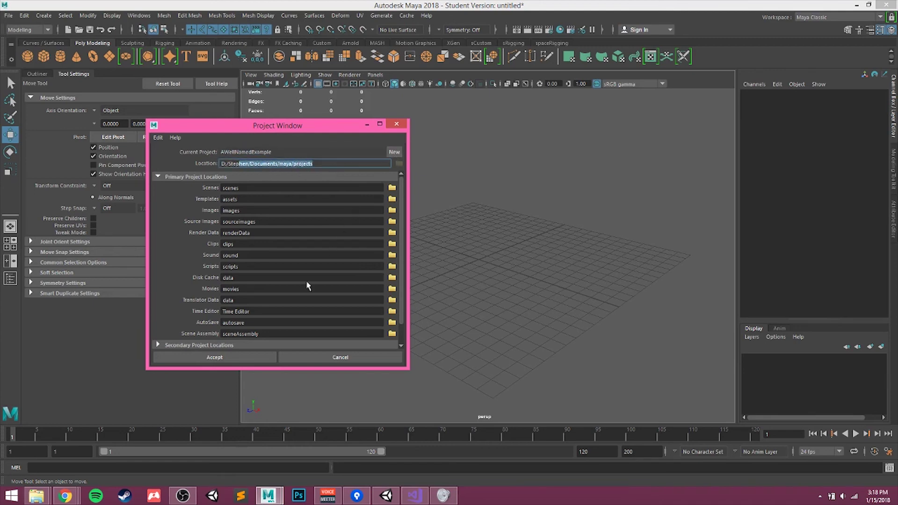
{"action": "left_click", "coordinate": [326, 359]}
Step: Look through the bookmarked projects folder in the Set Project dialog, and close it without setting a project
{"action": "left_click", "coordinate": [8, 16]}
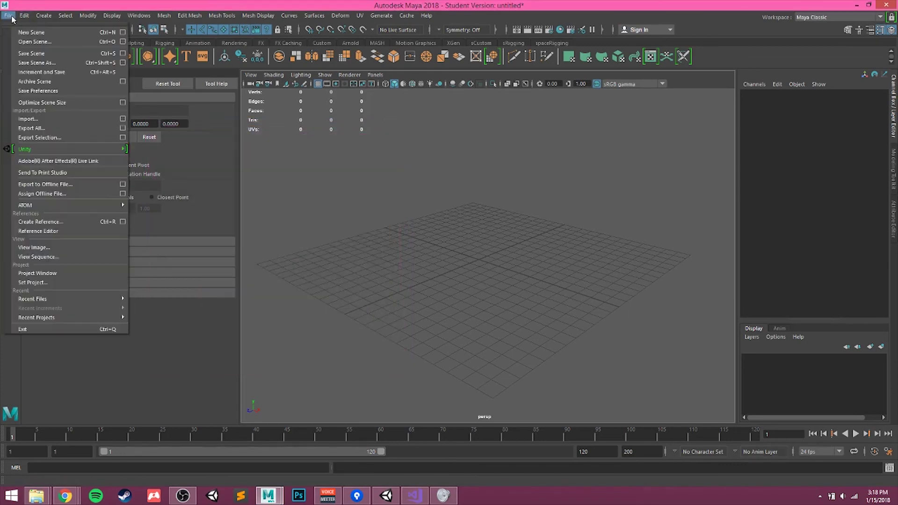
{"action": "left_click", "coordinate": [59, 285]}
{"action": "left_click", "coordinate": [70, 282]}
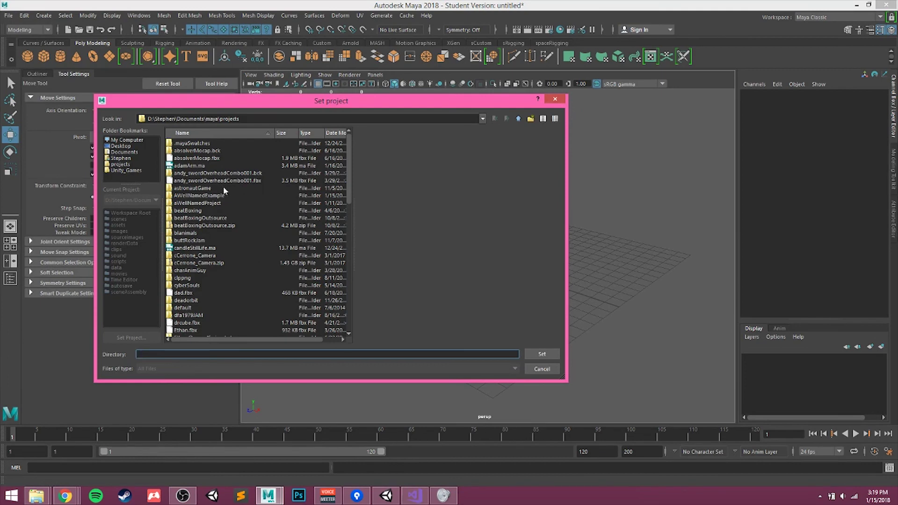
{"action": "scroll", "coordinate": [229, 308], "scroll_direction": "down", "scroll_amount": 12}
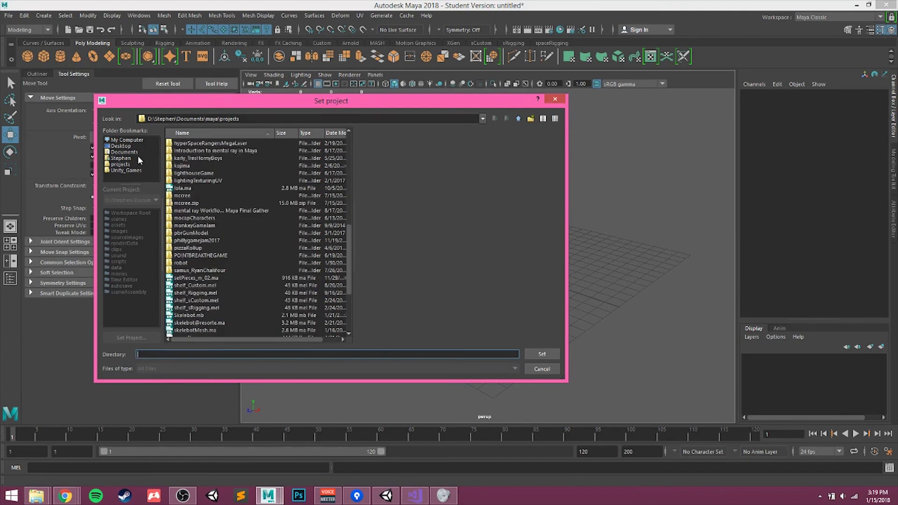
{"action": "left_click", "coordinate": [121, 164]}
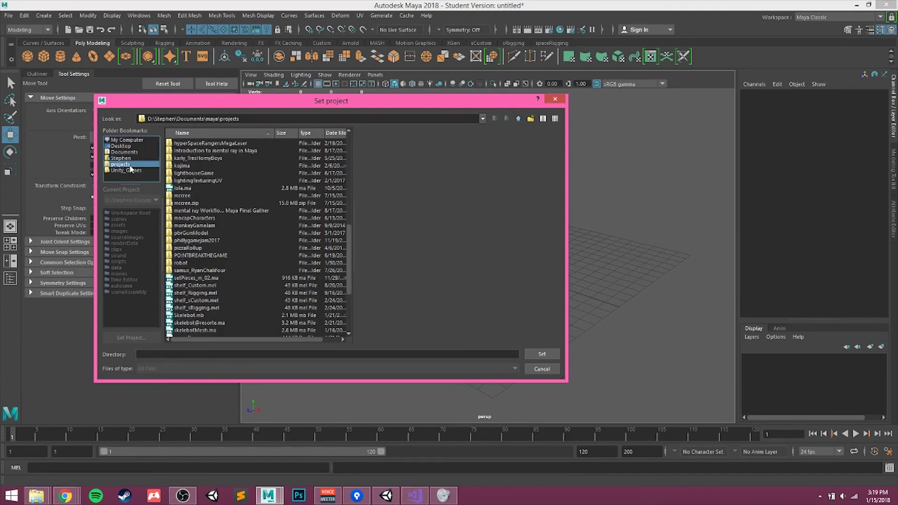
{"action": "scroll", "coordinate": [211, 251], "scroll_direction": "down", "scroll_amount": 2}
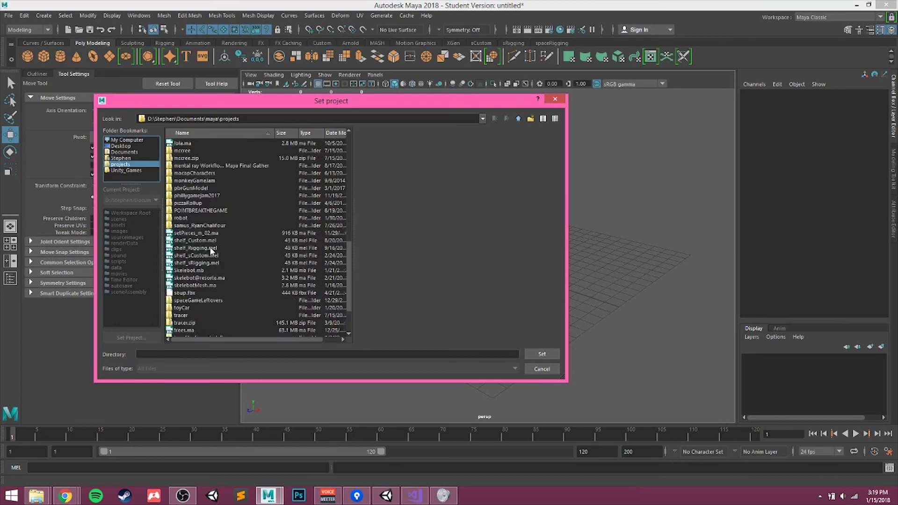
{"action": "scroll", "coordinate": [212, 251], "scroll_direction": "up", "scroll_amount": 15}
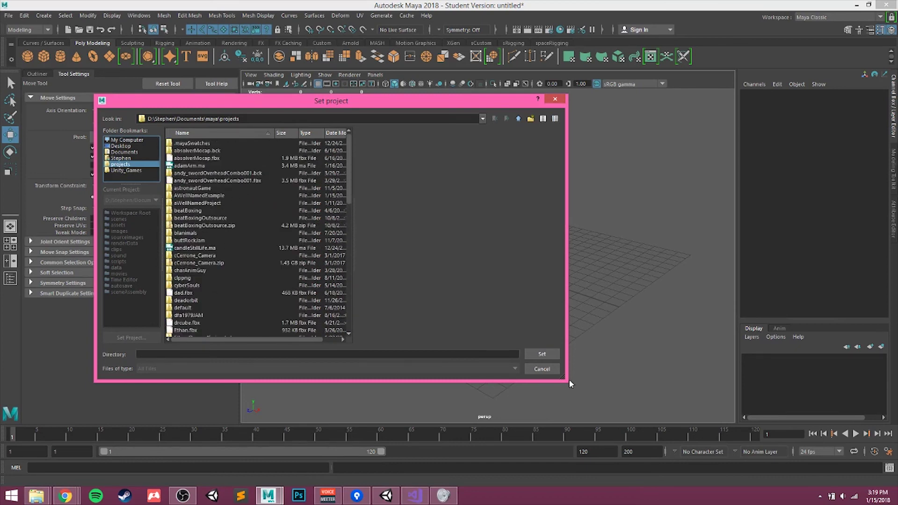
{"action": "left_click", "coordinate": [554, 370]}
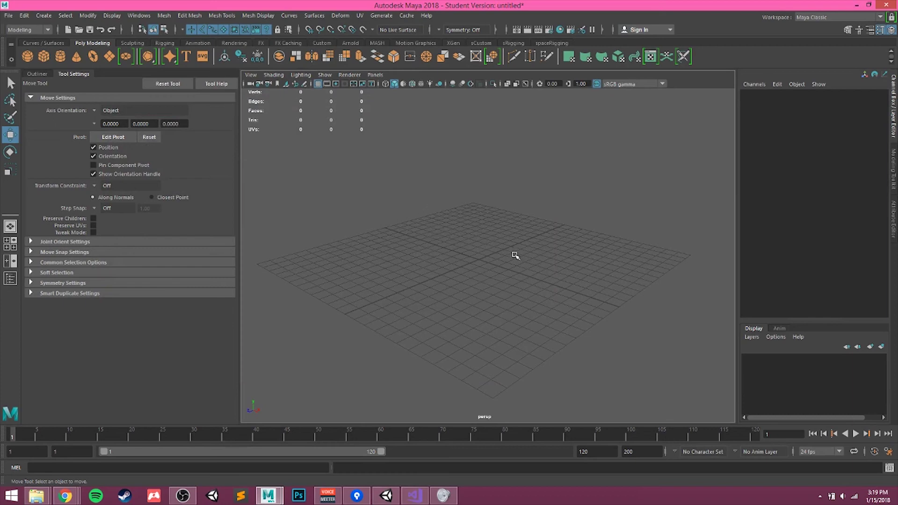
Step: Switch to Chrome, examine the animated focal-length portrait and the 20mm to 200mm comparison grid, and return to Maya
{"action": "key", "text": "alt+Tab"}
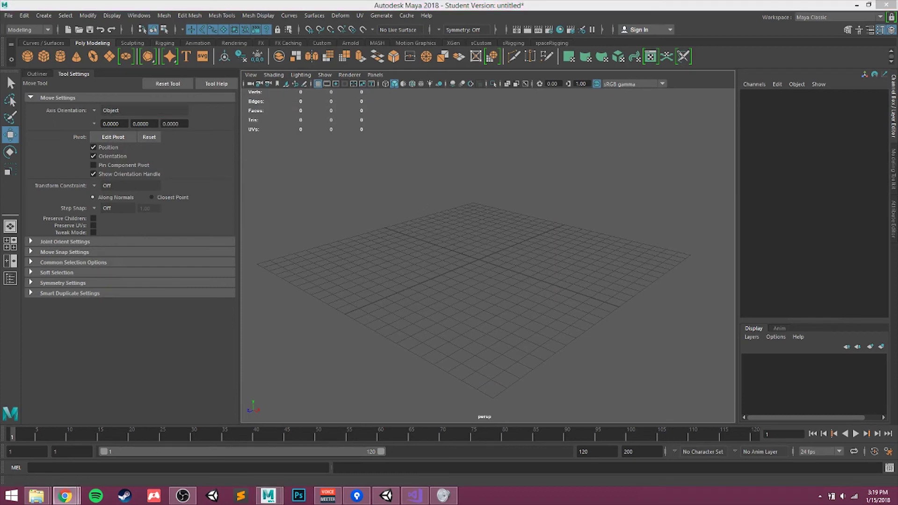
{"action": "left_click", "coordinate": [500, 292]}
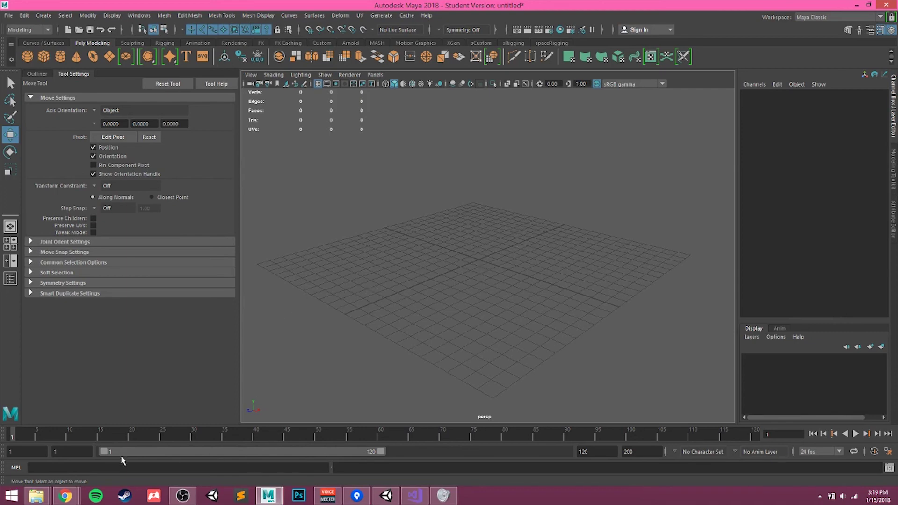
{"action": "mouse_move", "coordinate": [500, 288]}
{"action": "left_mouse_down", "text": "alt"}
{"action": "mouse_move", "coordinate": [511, 285]}
{"action": "mouse_move", "coordinate": [499, 290]}
{"action": "left_mouse_up", "text": "alt"}
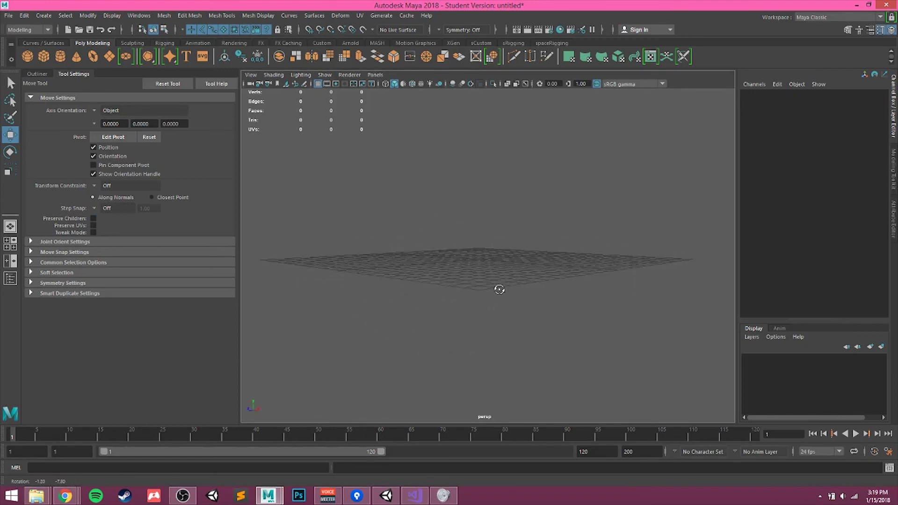
{"action": "mouse_move", "coordinate": [66, 495]}
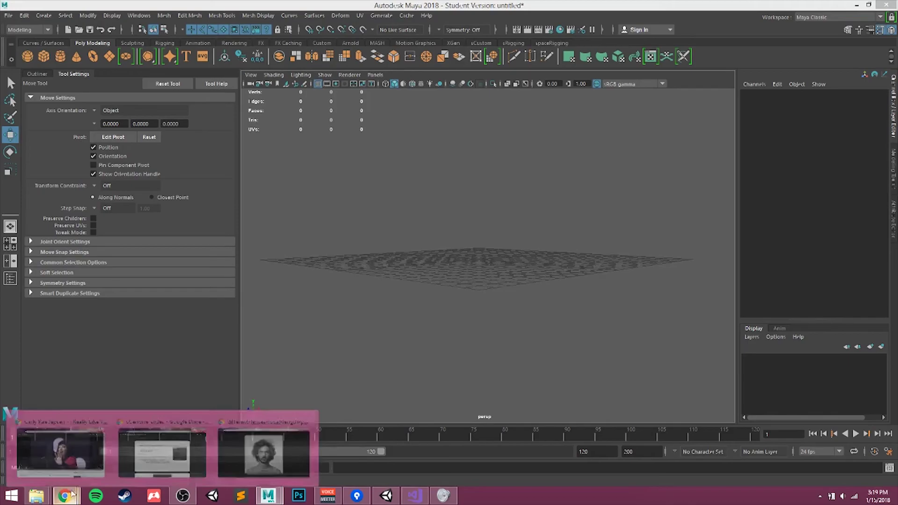
{"action": "left_click", "coordinate": [263, 441]}
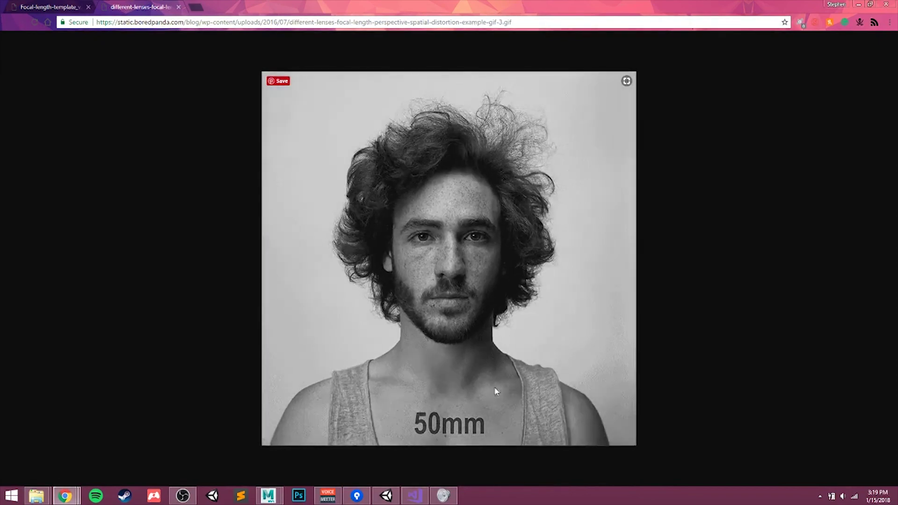
{"action": "left_click", "coordinate": [48, 7]}
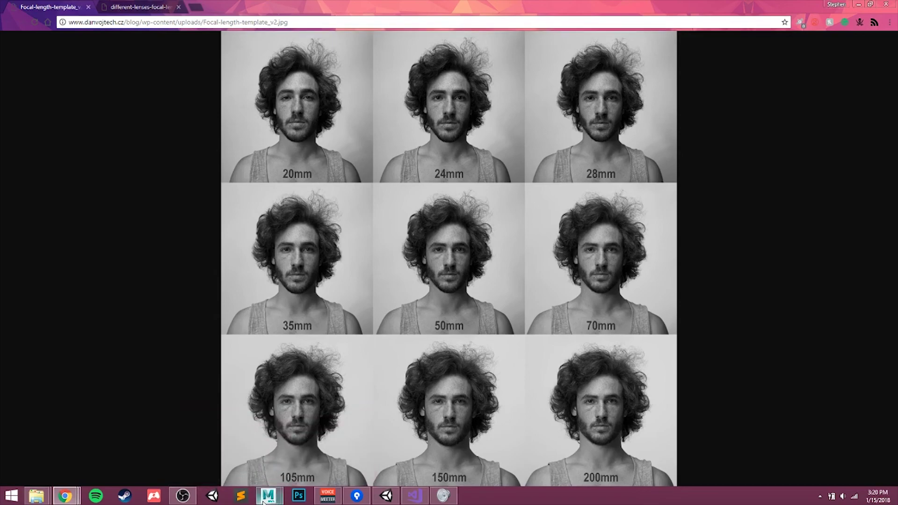
{"action": "mouse_move", "coordinate": [265, 498]}
{"action": "left_click", "coordinate": [310, 459]}
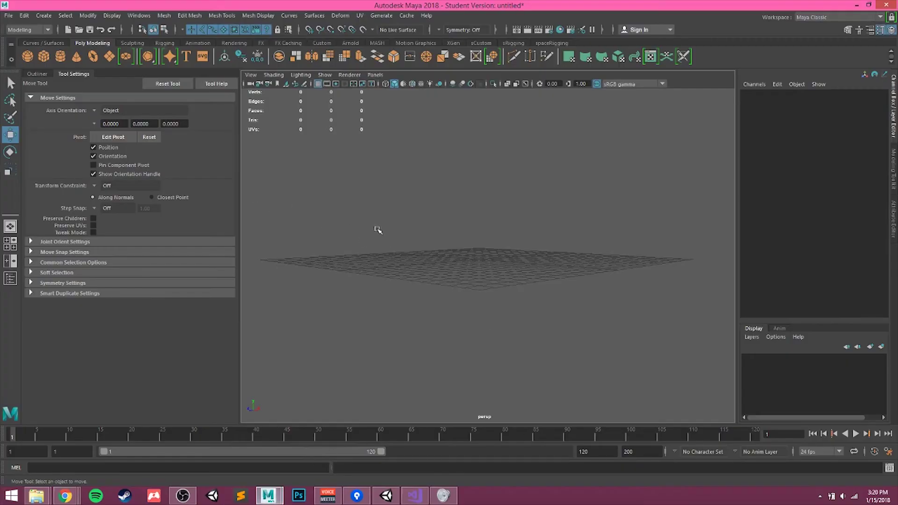
Step: Show the Outliner and unhide imagePlane1, leaving nothing selected
{"action": "left_click_drag", "start_coordinate": [378, 230], "coordinate": [473, 257], "text": "alt"}
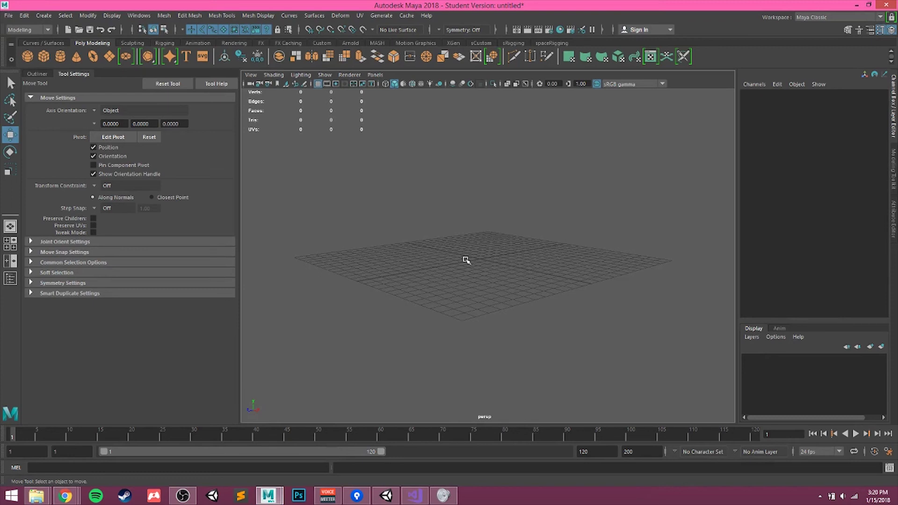
{"action": "left_click", "coordinate": [37, 74]}
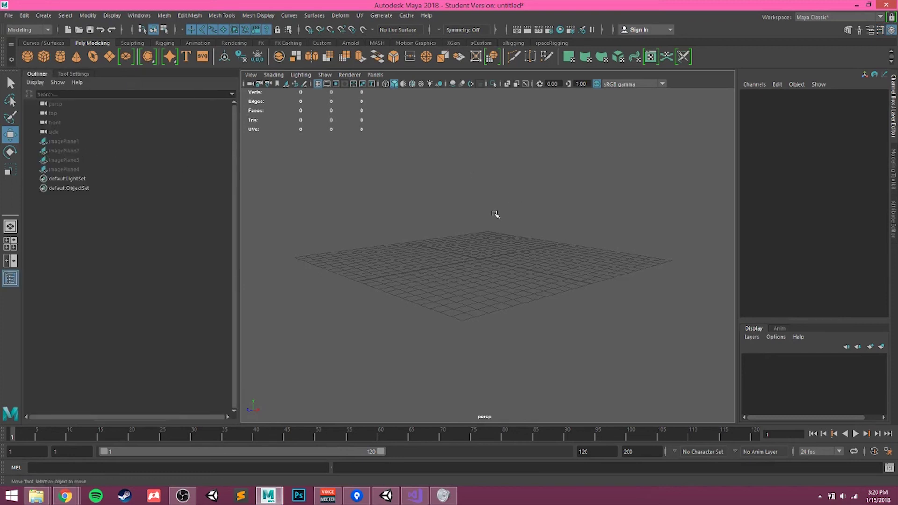
{"action": "left_click_drag", "start_coordinate": [495, 215], "coordinate": [493, 263], "text": "alt"}
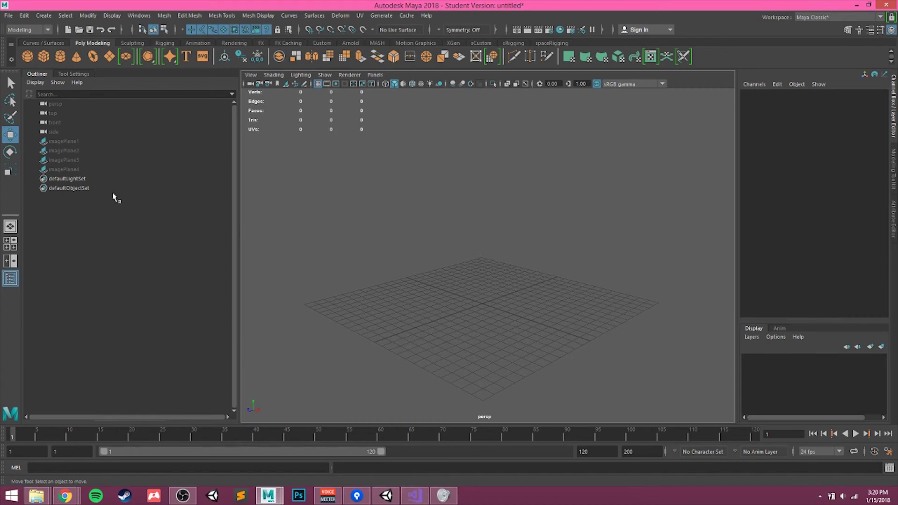
{"action": "left_click", "coordinate": [70, 160]}
{"action": "left_click", "coordinate": [69, 169]}
{"action": "left_click", "coordinate": [66, 141]}
{"action": "key", "text": "h"}
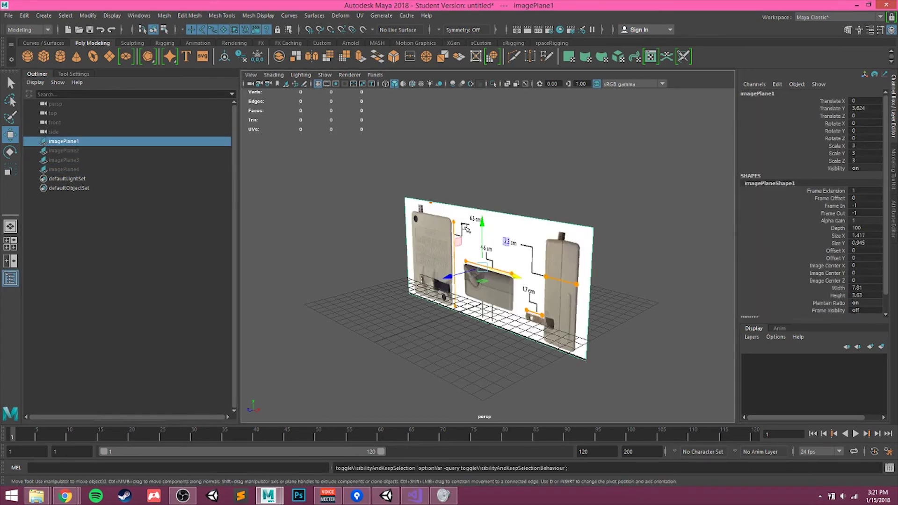
{"action": "left_click", "coordinate": [634, 272]}
Step: Raise imagePlane1 in the front view to Translate Y 5.132, aligning the charger's base with the ground line, and return to the perspective view
{"action": "left_click_drag", "start_coordinate": [482, 294], "coordinate": [553, 279], "text": "alt"}
{"action": "scroll", "coordinate": [479, 262], "scroll_direction": "up", "scroll_amount": 3}
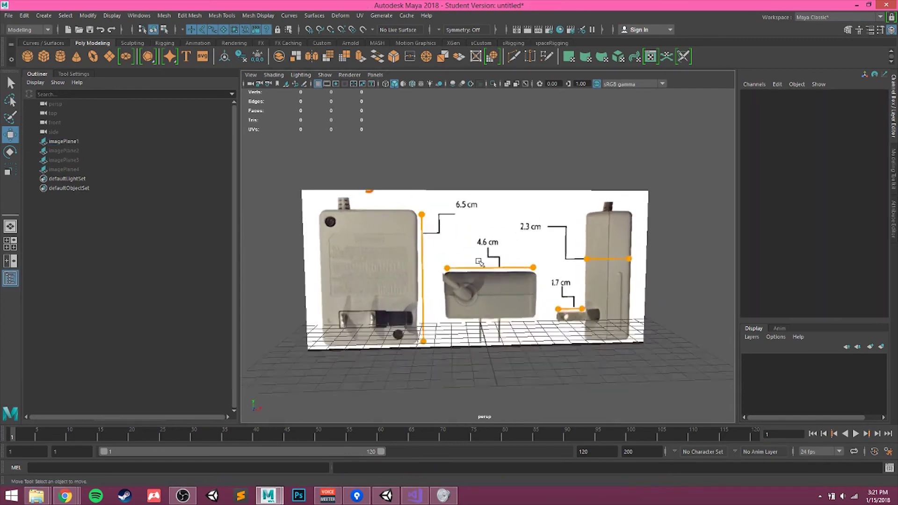
{"action": "left_click_drag", "start_coordinate": [480, 262], "coordinate": [474, 254], "text": "alt"}
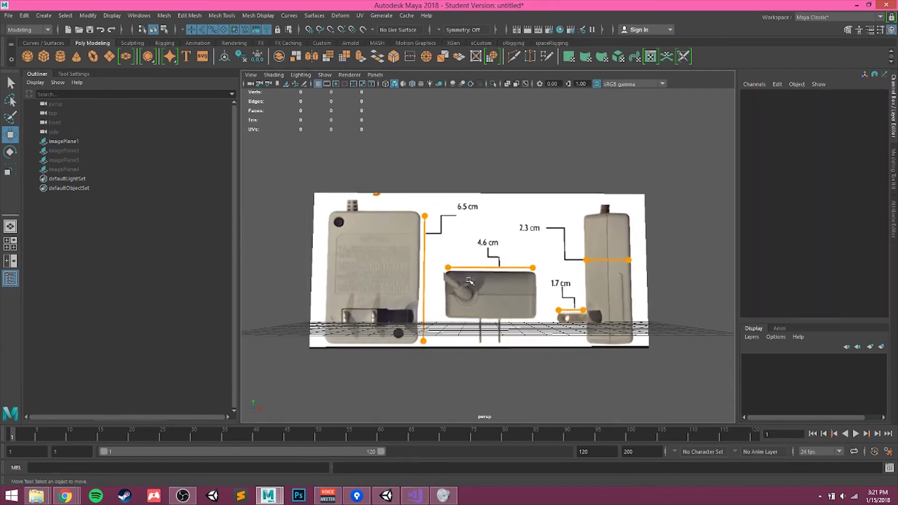
{"action": "left_click_drag", "start_coordinate": [517, 290], "coordinate": [504, 296], "text": "alt"}
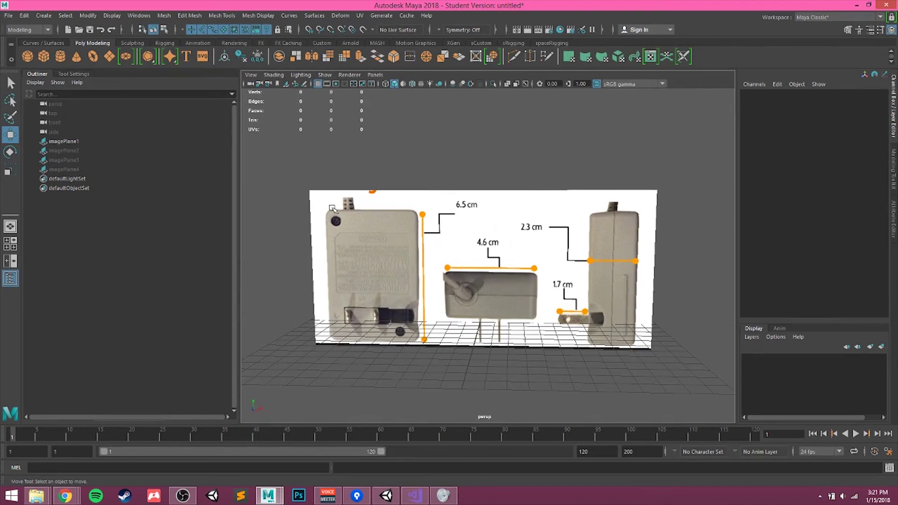
{"action": "key", "text": "space"}
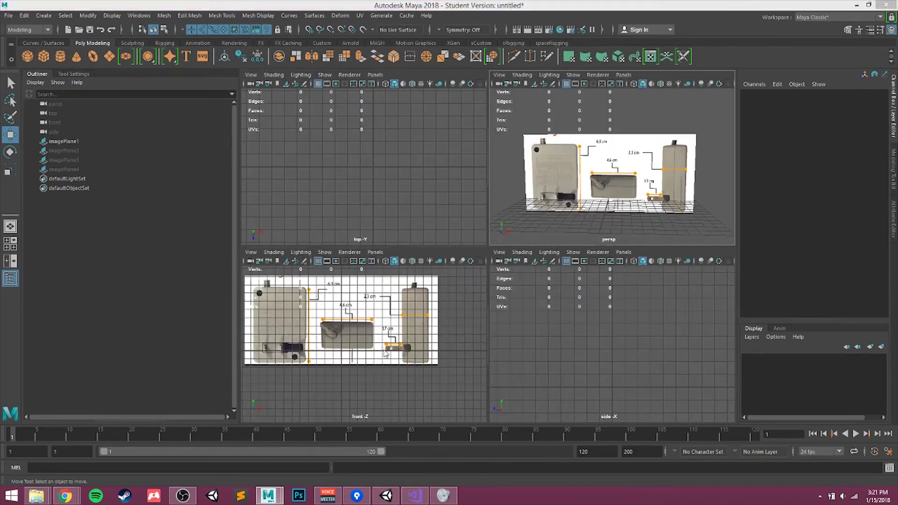
{"action": "key", "text": "space"}
{"action": "key", "text": "space"}
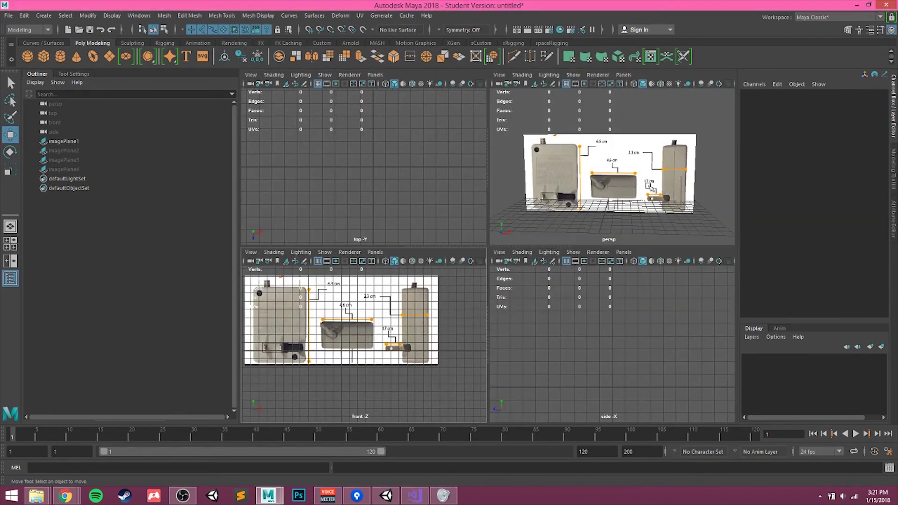
{"action": "key", "text": "space"}
{"action": "key", "text": "f"}
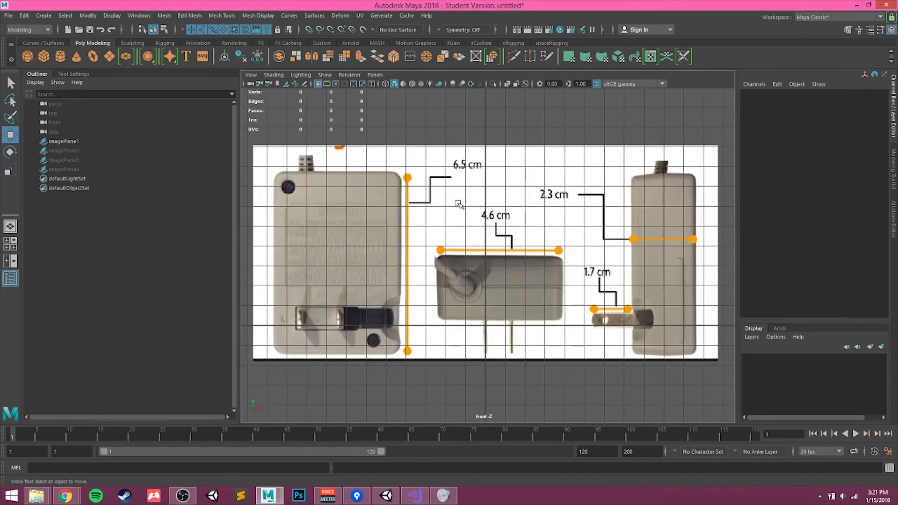
{"action": "left_click", "coordinate": [447, 258]}
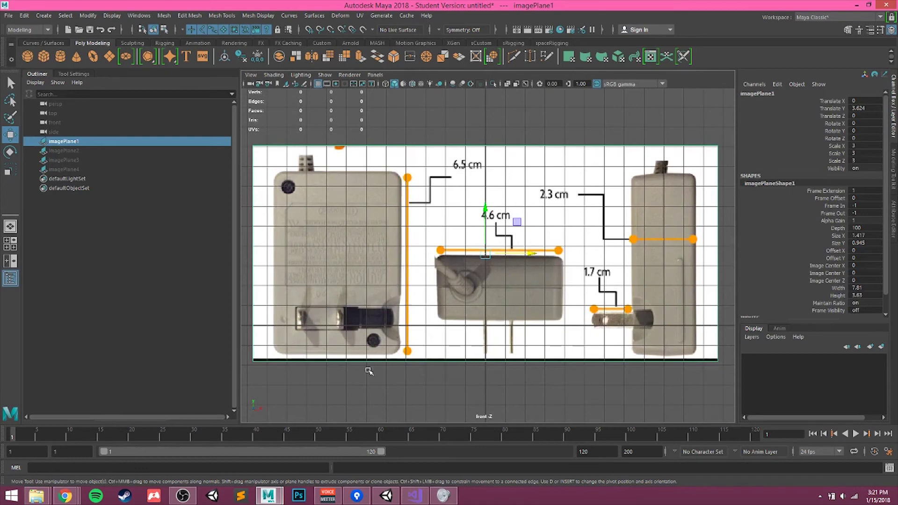
{"action": "left_click_drag", "start_coordinate": [487, 209], "coordinate": [487, 180]}
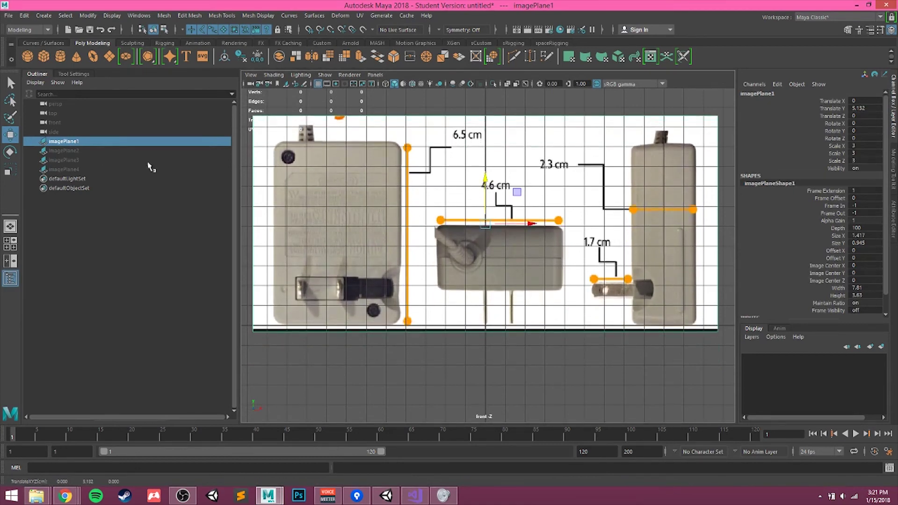
{"action": "left_click", "coordinate": [449, 361]}
{"action": "key", "text": "space"}
{"action": "key", "text": "space"}
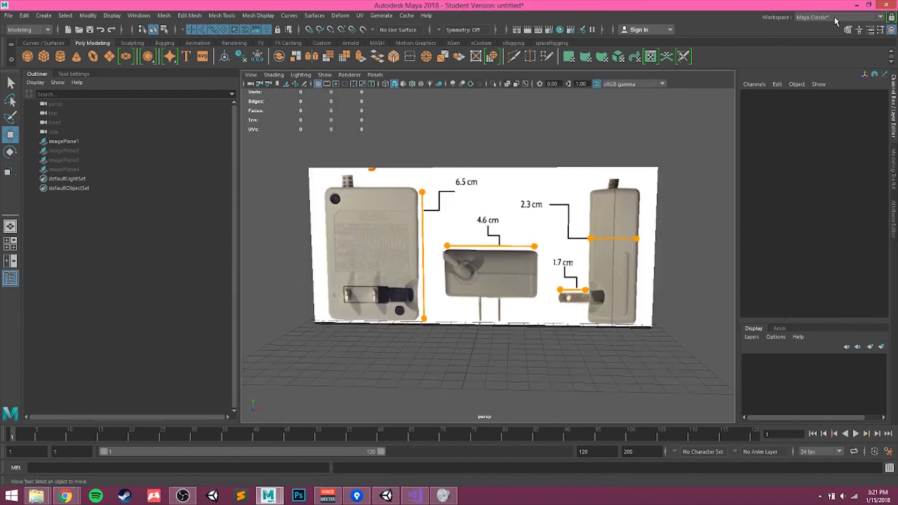
Step: Set the linear working unit to centimeter in the Settings category of the preferences, and save the preferences
{"action": "left_click", "coordinate": [138, 15]}
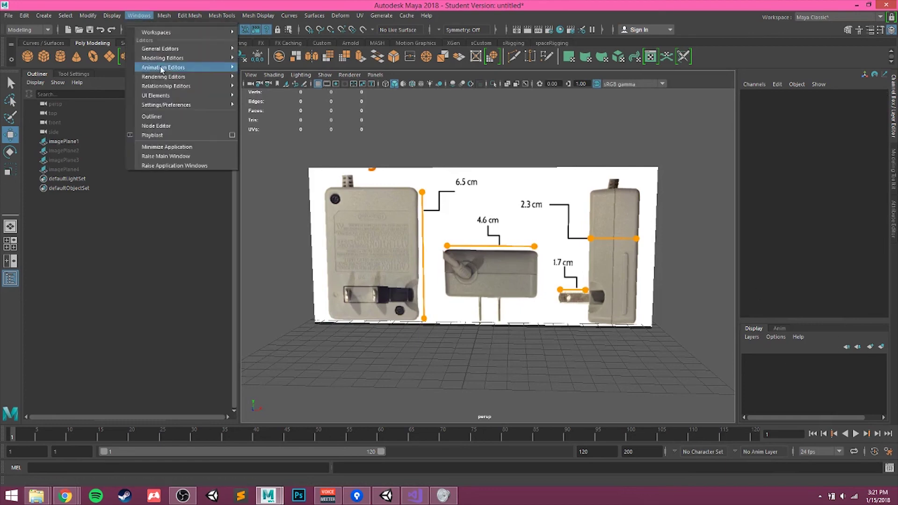
{"action": "mouse_move", "coordinate": [180, 107]}
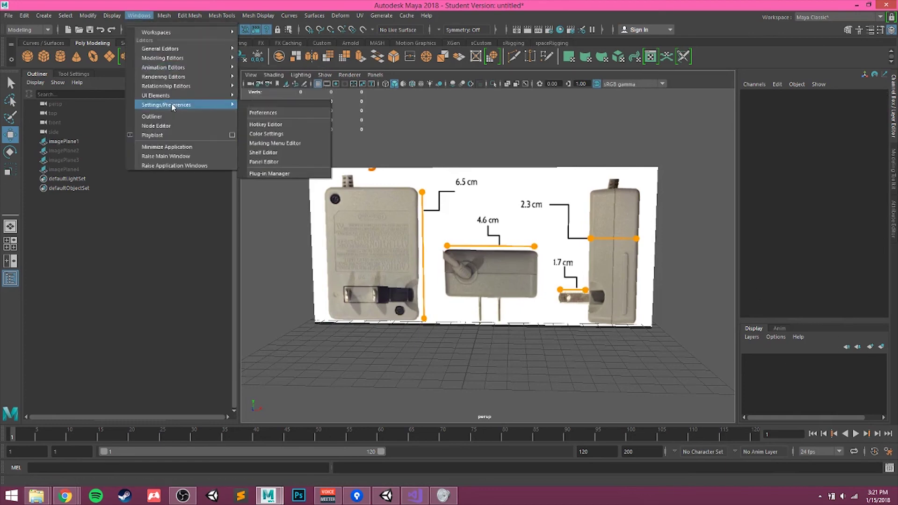
{"action": "left_click", "coordinate": [273, 115]}
{"action": "left_click", "coordinate": [198, 206]}
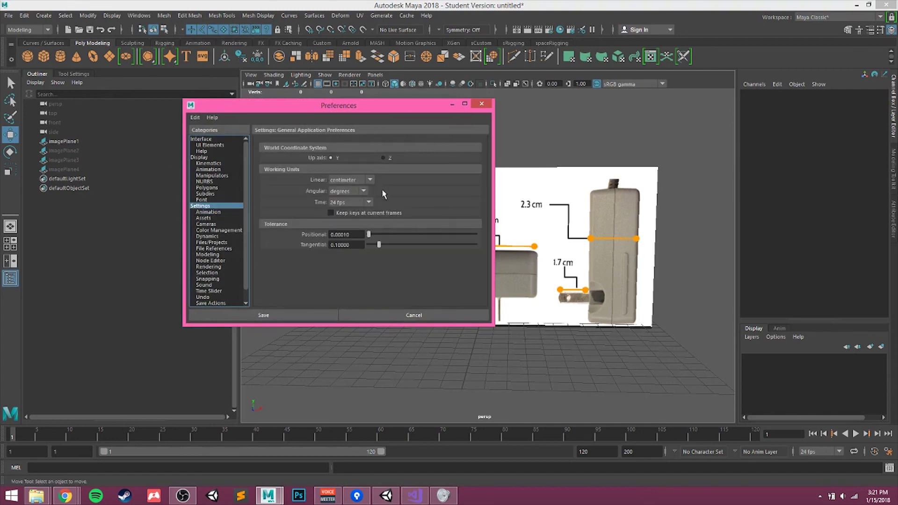
{"action": "left_click", "coordinate": [367, 181]}
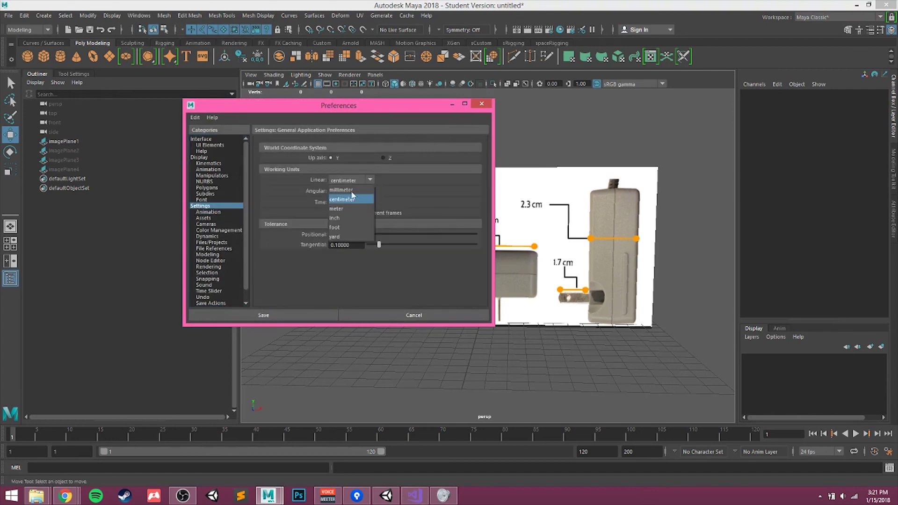
{"action": "left_click", "coordinate": [356, 200]}
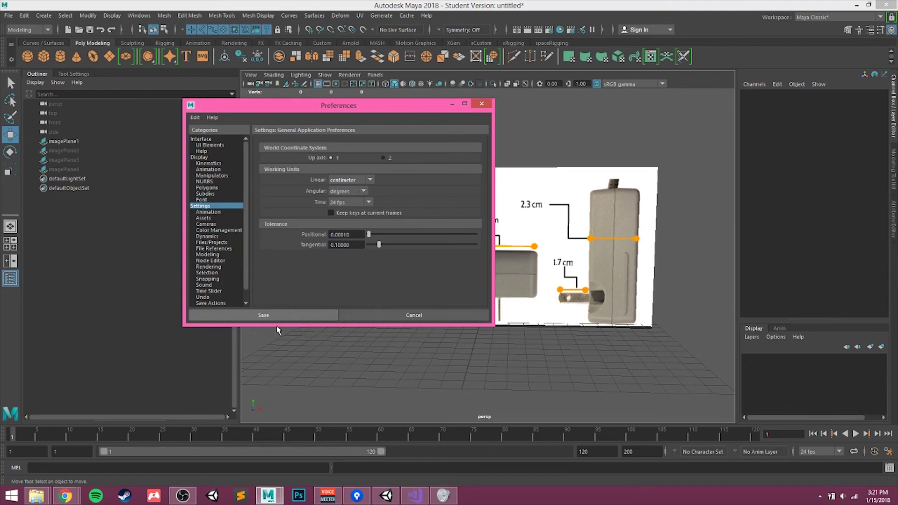
{"action": "left_click", "coordinate": [304, 314]}
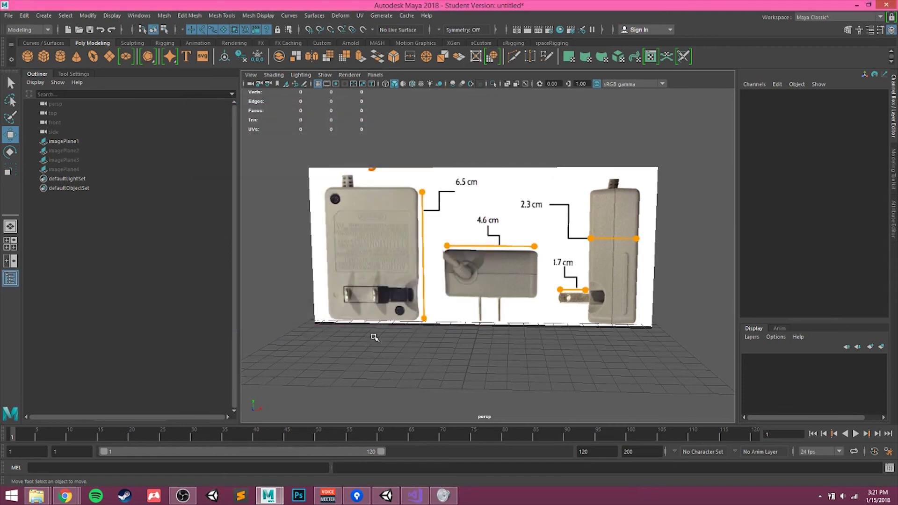
Step: Examine the dimensioned adapter reference on imagePlane1 in the perspective view, leaving nothing selected
{"action": "mouse_move", "coordinate": [470, 246]}
{"action": "left_mouse_down", "text": "alt"}
{"action": "mouse_move", "coordinate": [489, 241]}
{"action": "mouse_move", "coordinate": [478, 246]}
{"action": "left_mouse_up", "text": "alt"}
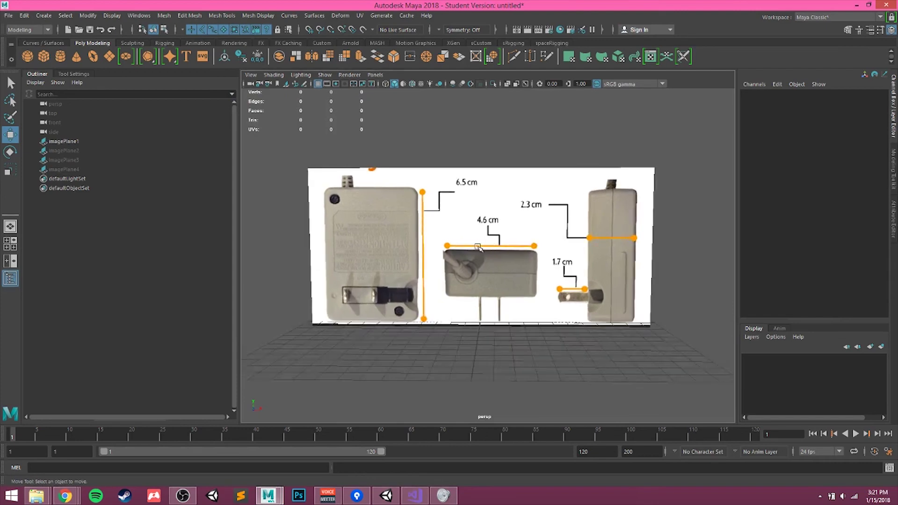
{"action": "scroll", "coordinate": [475, 248], "scroll_direction": "up", "scroll_amount": 3}
{"action": "scroll", "coordinate": [476, 247], "scroll_direction": "down", "scroll_amount": 2}
{"action": "middle_click_drag", "start_coordinate": [474, 246], "coordinate": [476, 264], "text": "alt"}
{"action": "left_click_drag", "start_coordinate": [477, 263], "coordinate": [472, 257], "text": "alt"}
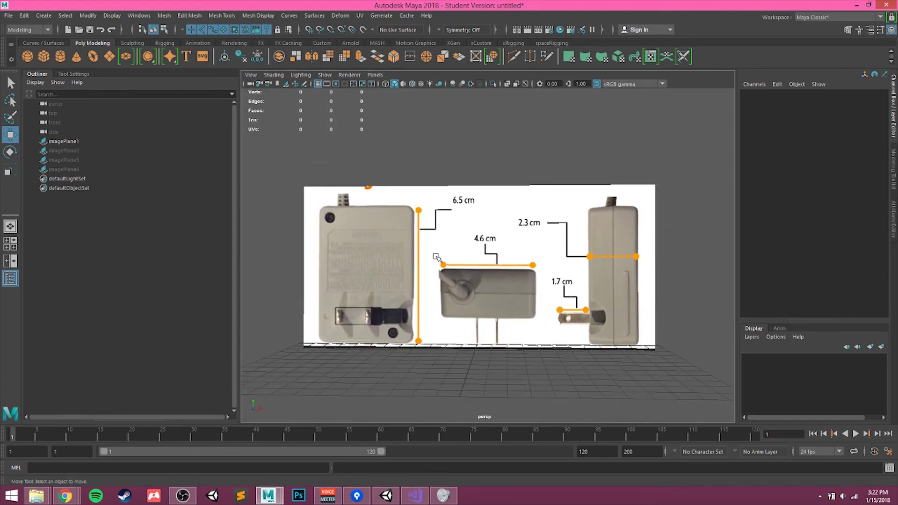
{"action": "left_click_drag", "start_coordinate": [469, 278], "coordinate": [461, 285], "text": "alt"}
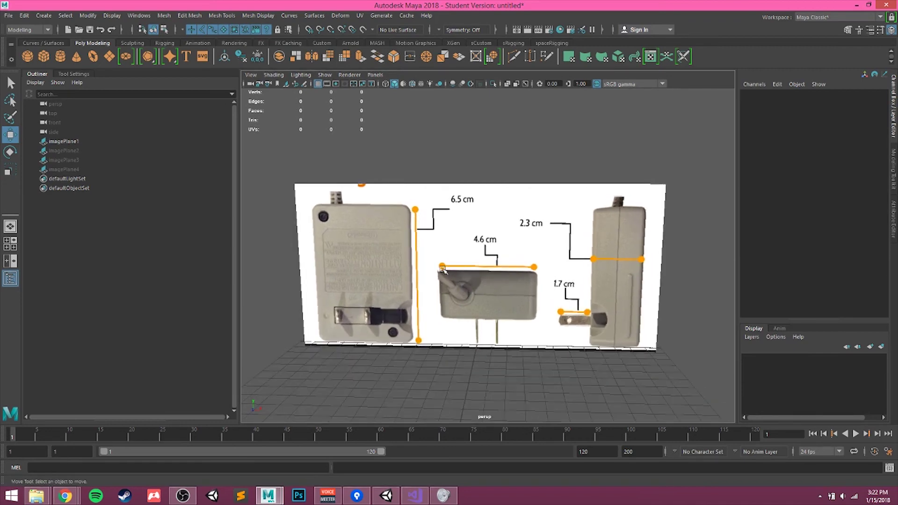
{"action": "left_click", "coordinate": [497, 234]}
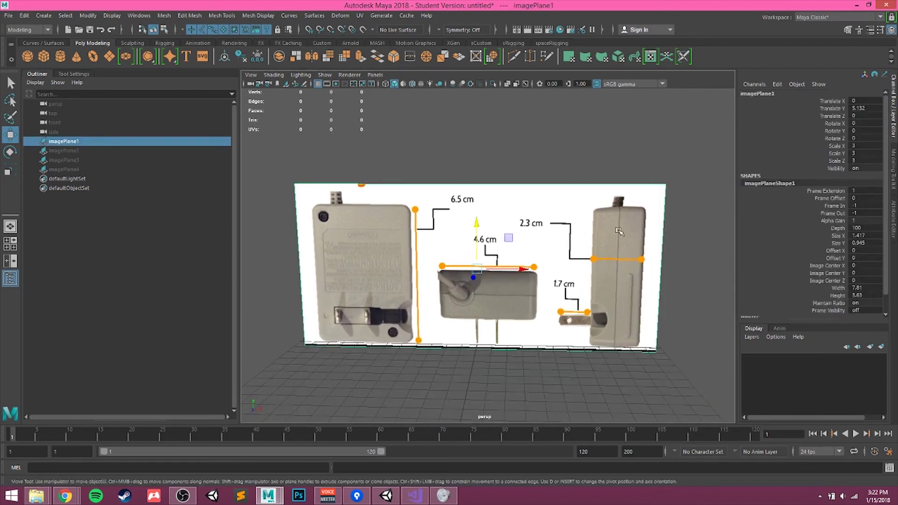
{"action": "left_click", "coordinate": [551, 156]}
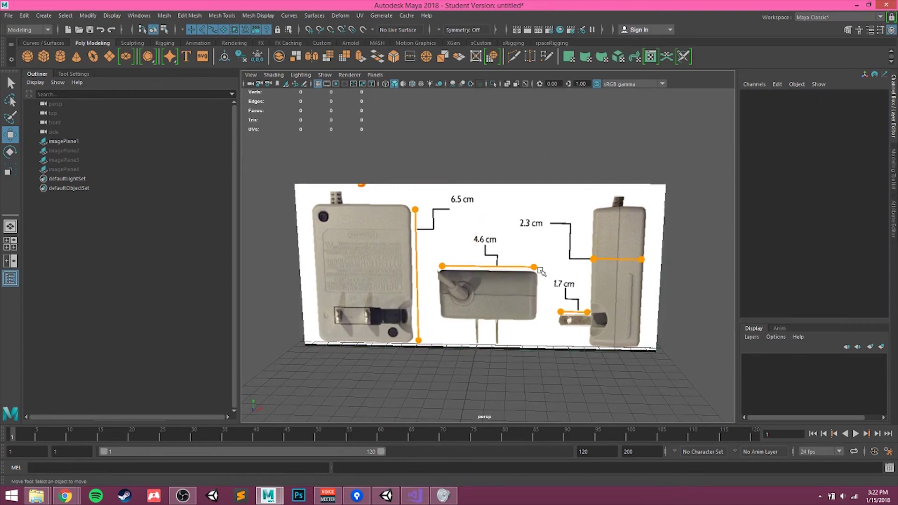
Step: Hide imagePlane1 and unhide imagePlane2, imagePlane3 and imagePlane4, leaving nothing selected
{"action": "left_click", "coordinate": [513, 246]}
{"action": "key", "text": "h"}
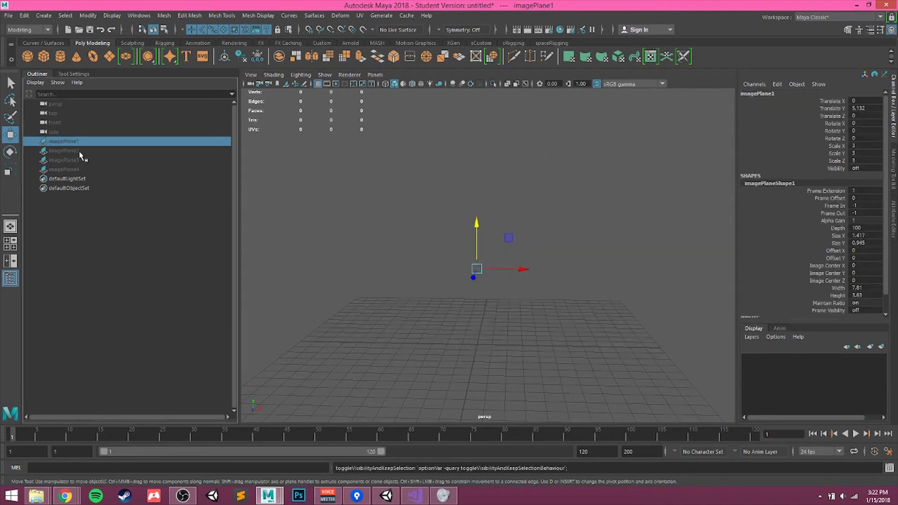
{"action": "left_click", "coordinate": [75, 151]}
{"action": "left_click", "coordinate": [77, 170], "text": "shift"}
{"action": "key", "text": "h"}
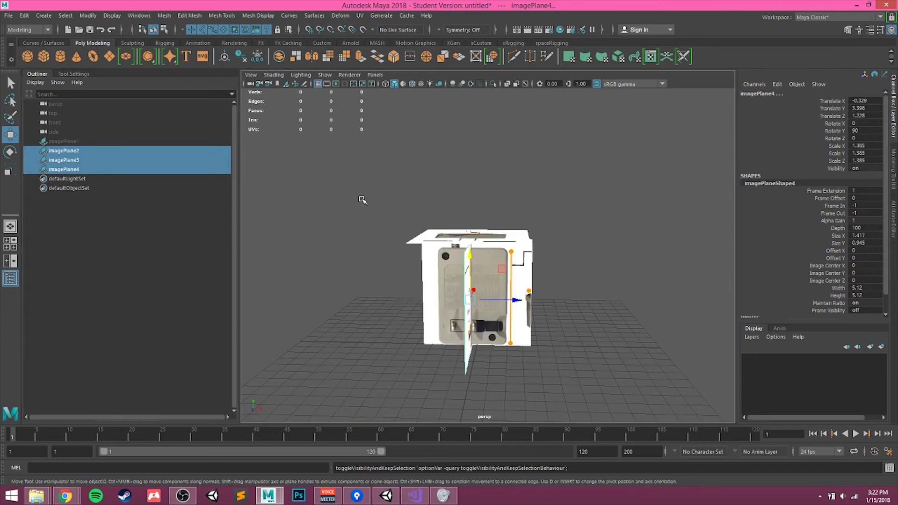
{"action": "left_click", "coordinate": [413, 184]}
{"action": "left_click_drag", "start_coordinate": [413, 184], "coordinate": [526, 289], "text": "alt"}
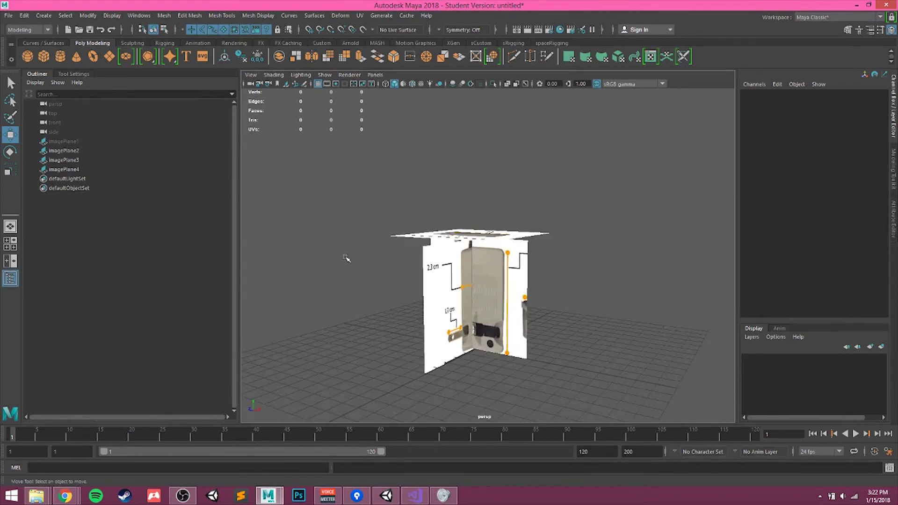
Step: Create a free image plane, try moving it along the X axis, and undo the move
{"action": "left_click", "coordinate": [44, 16]}
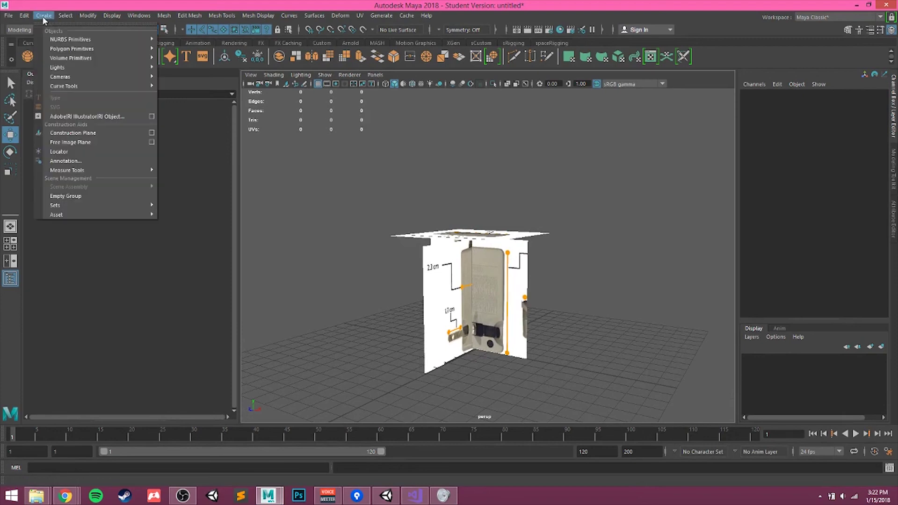
{"action": "left_click", "coordinate": [91, 142]}
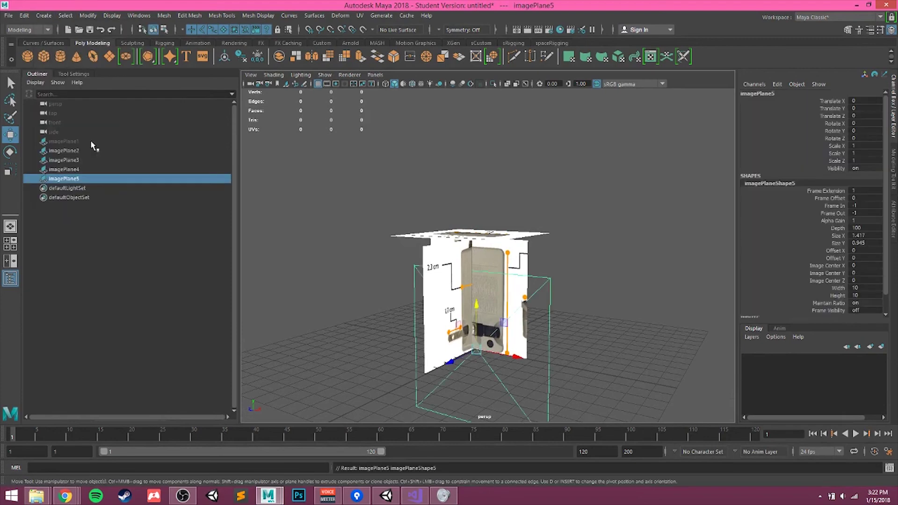
{"action": "left_click_drag", "start_coordinate": [597, 357], "coordinate": [635, 361], "text": "alt"}
{"action": "left_click_drag", "start_coordinate": [518, 354], "coordinate": [491, 350]}
{"action": "key", "text": "ctrl+z"}
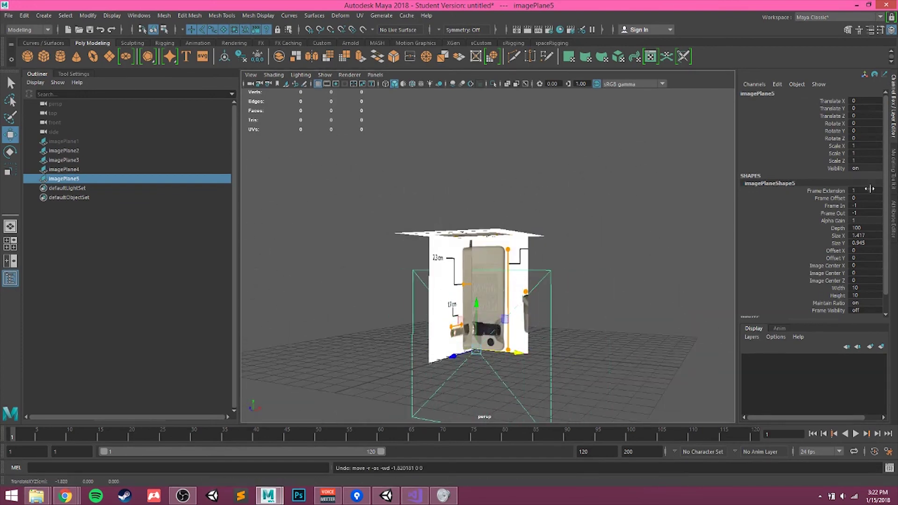
Step: Show the new image plane's attributes and browse for its image file, checking the AWellNamedExample project's sourceimages path
{"action": "key", "text": "ctrl+a"}
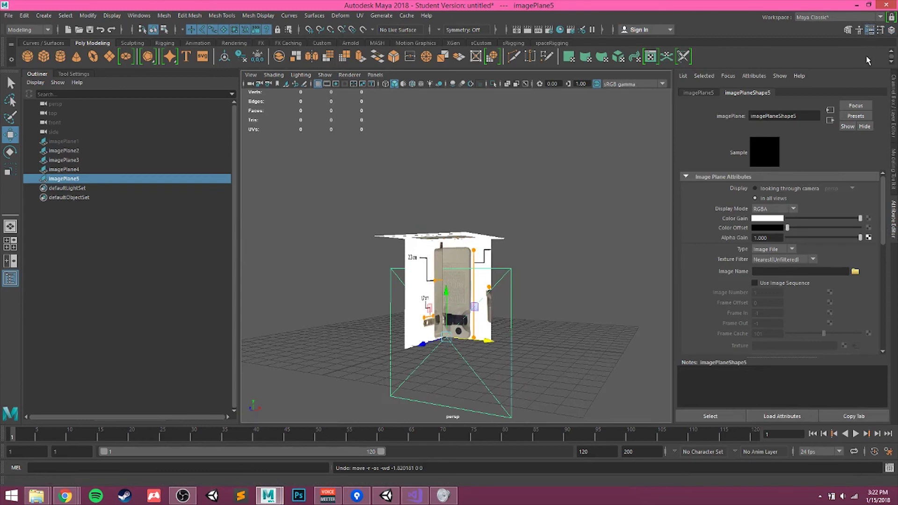
{"action": "left_click", "coordinate": [869, 31]}
{"action": "left_click", "coordinate": [869, 31]}
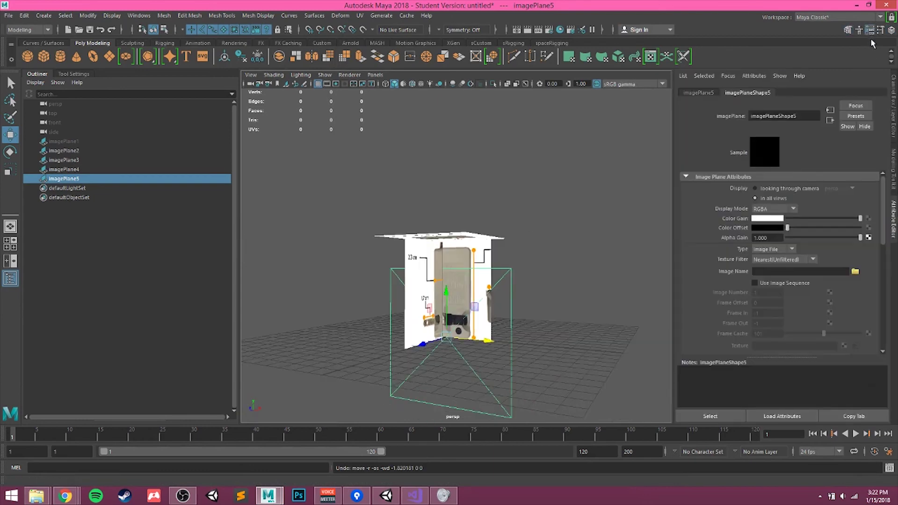
{"action": "left_click", "coordinate": [856, 271]}
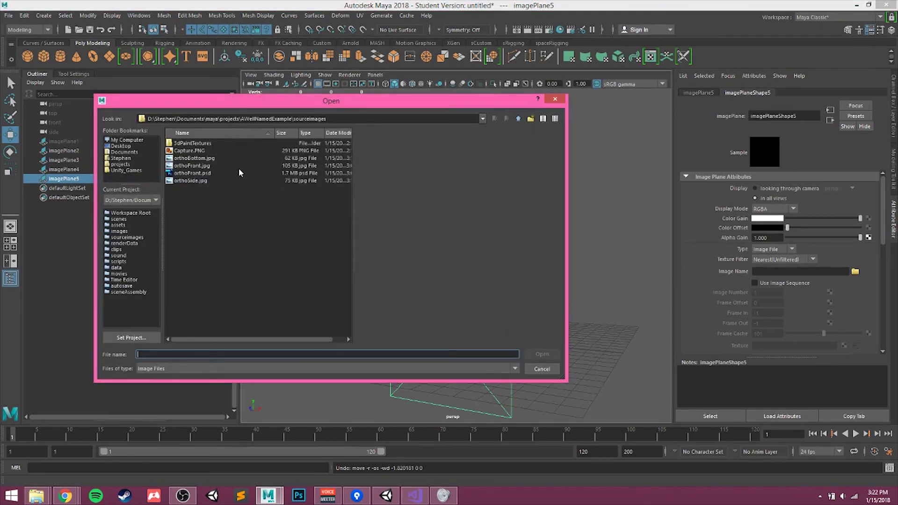
{"action": "left_click", "coordinate": [197, 160]}
{"action": "left_click", "coordinate": [233, 174]}
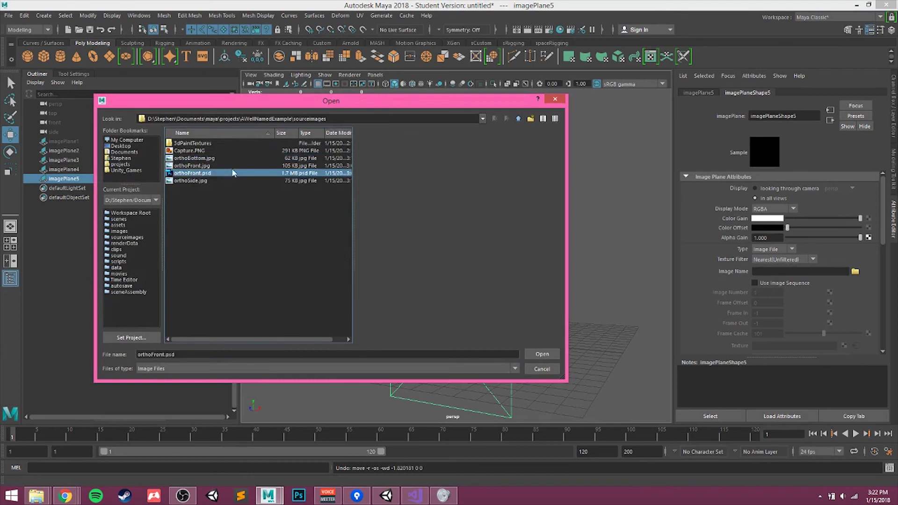
{"action": "left_click_drag", "start_coordinate": [251, 119], "coordinate": [329, 119]}
{"action": "double_click", "coordinate": [307, 118]}
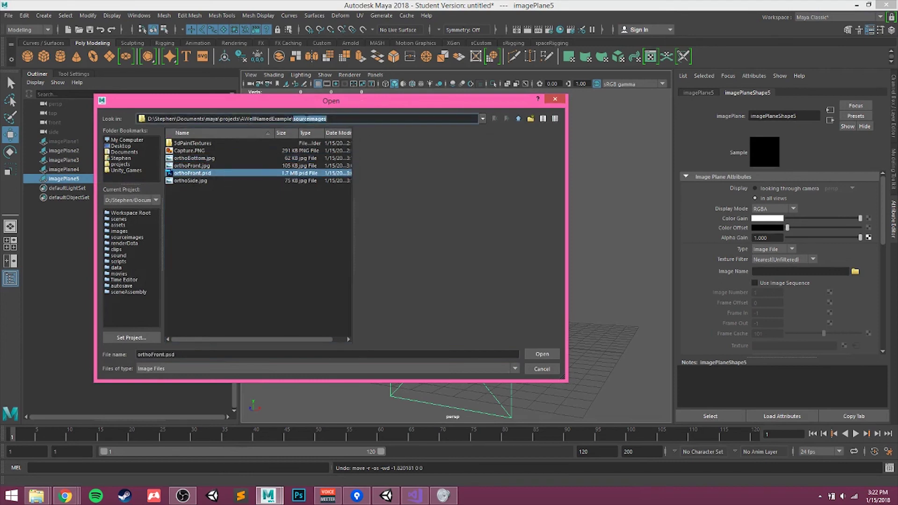
{"action": "double_click", "coordinate": [263, 119]}
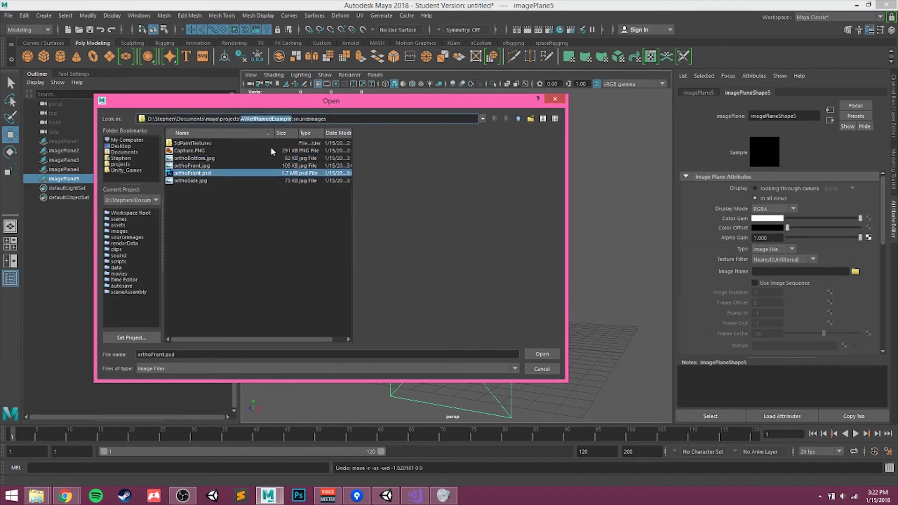
Step: Preview orthoFront.jpg, orthoBottom.jpg and orthoSide.jpg in sourceimages, and cancel without loading an image
{"action": "left_click", "coordinate": [196, 166]}
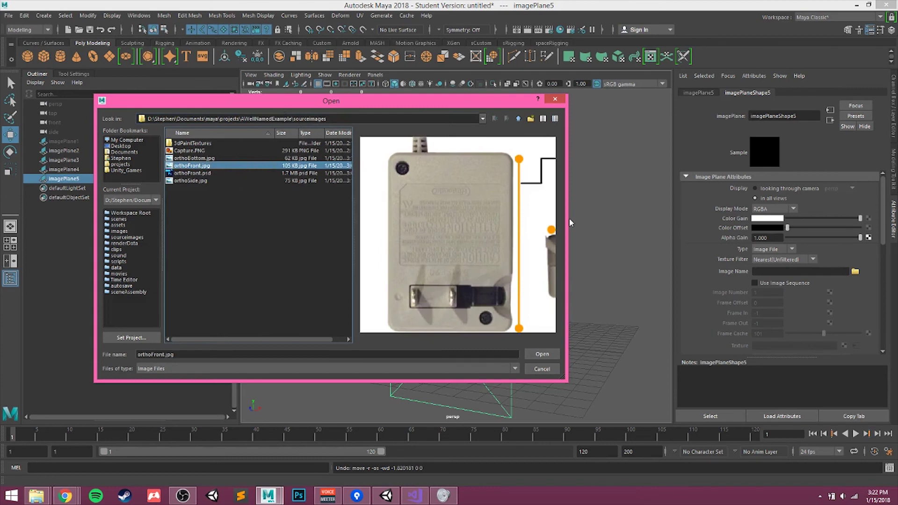
{"action": "left_click", "coordinate": [202, 158]}
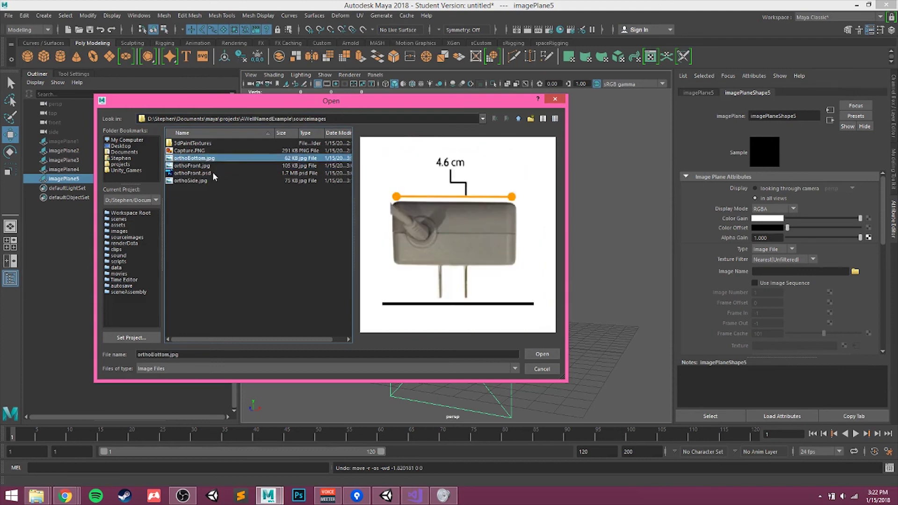
{"action": "left_click", "coordinate": [204, 181]}
{"action": "left_click", "coordinate": [188, 160]}
{"action": "left_click", "coordinate": [207, 173]}
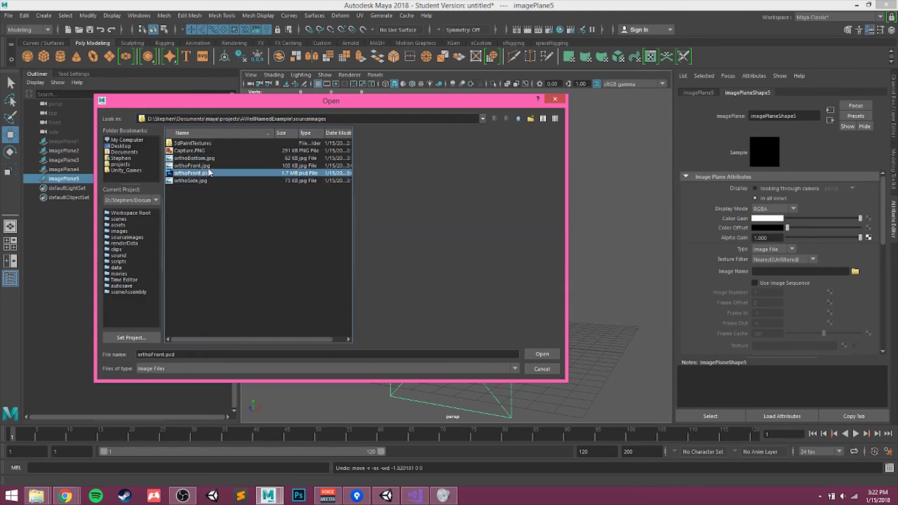
{"action": "left_click", "coordinate": [196, 167]}
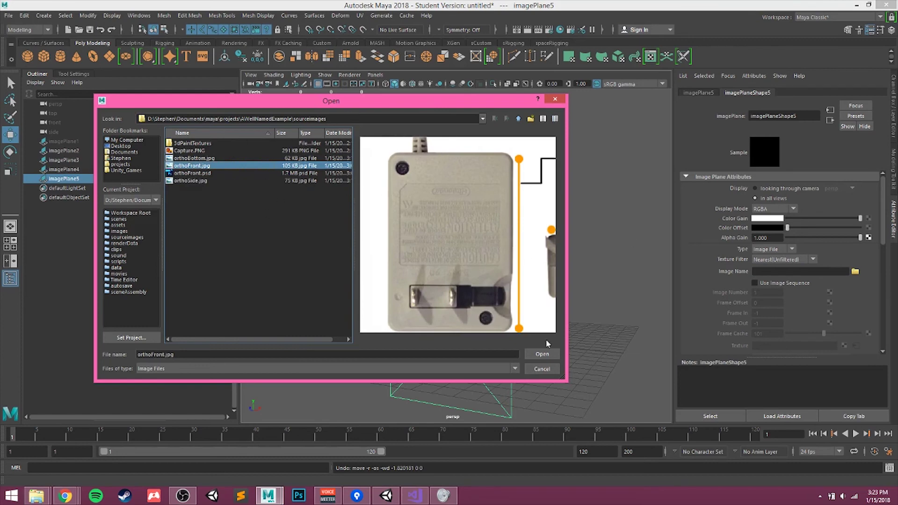
{"action": "left_click", "coordinate": [542, 369]}
Step: Delete the empty image plane, and select the front reference plane with its channel values shown
{"action": "left_click_drag", "start_coordinate": [544, 413], "coordinate": [450, 373]}
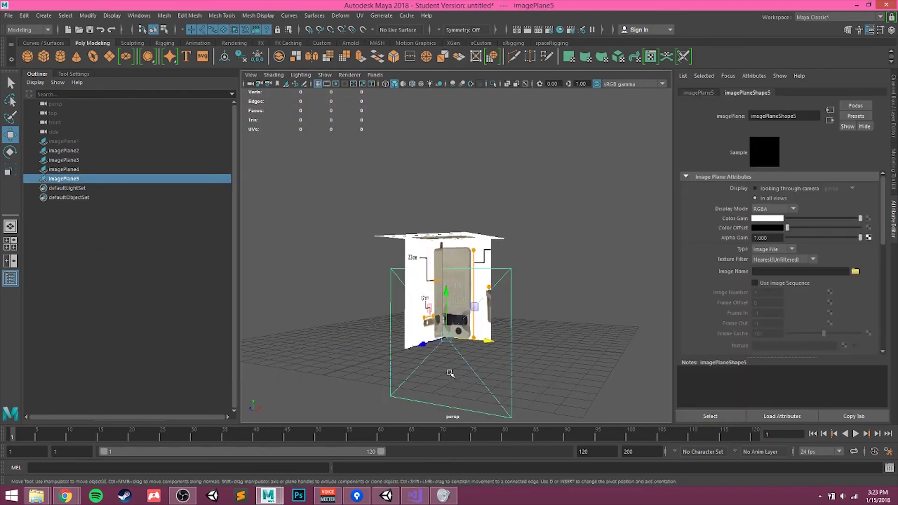
{"action": "key", "text": "Delete"}
{"action": "left_click", "coordinate": [471, 272]}
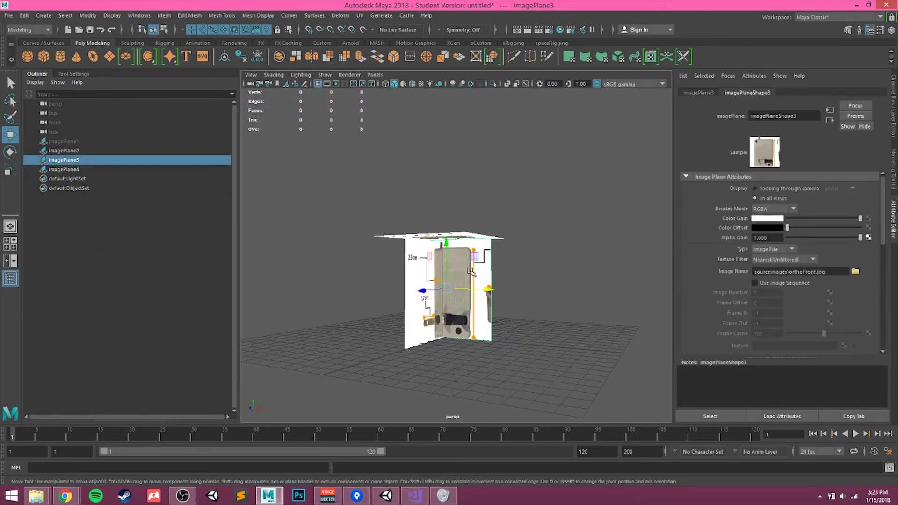
{"action": "left_click", "coordinate": [894, 104]}
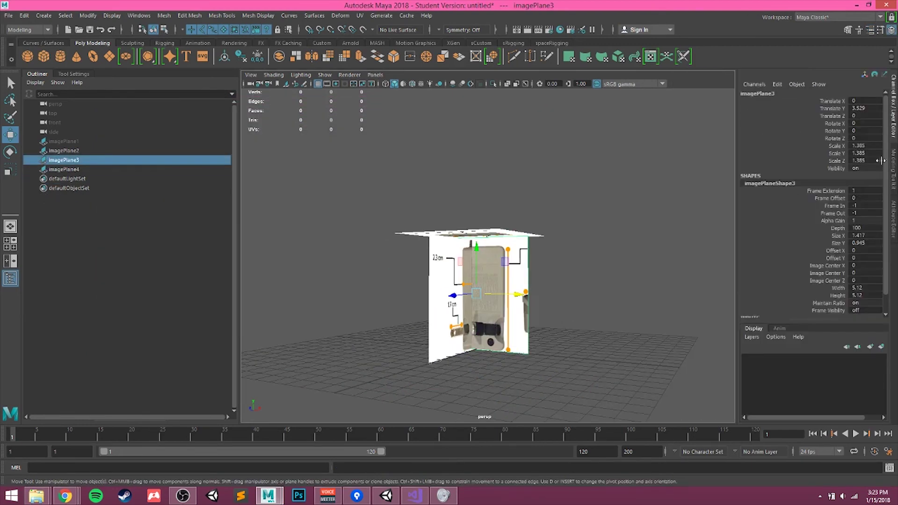
Step: Inspect how the front, side and top reference planes are arranged, selecting each in turn to compare their transform values
{"action": "left_click_drag", "start_coordinate": [532, 245], "coordinate": [486, 258], "text": "alt"}
{"action": "left_click", "coordinate": [442, 263]}
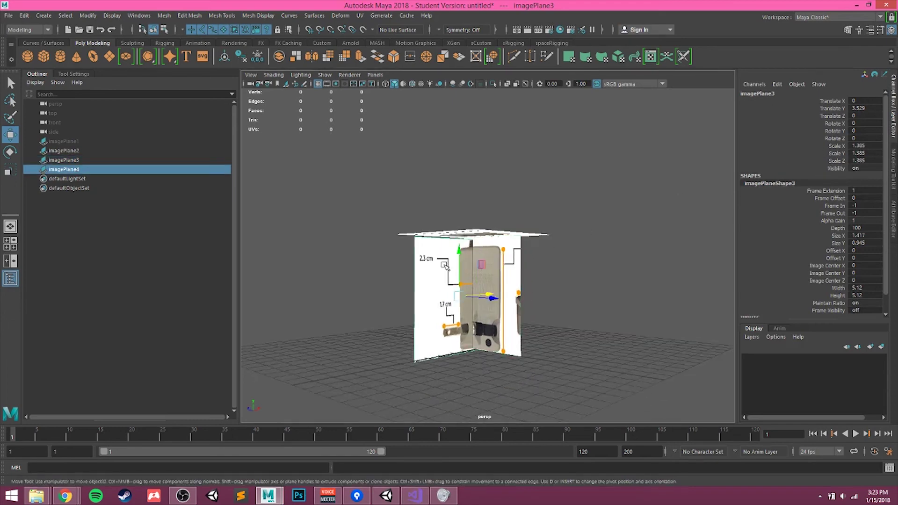
{"action": "left_click_drag", "start_coordinate": [538, 271], "coordinate": [582, 317], "text": "alt"}
{"action": "left_click", "coordinate": [529, 244]}
{"action": "left_click", "coordinate": [583, 317]}
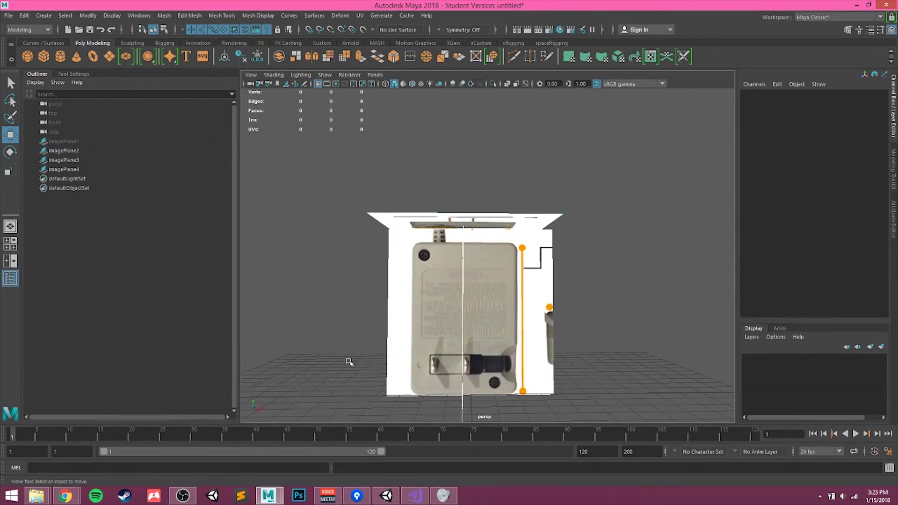
{"action": "left_click_drag", "start_coordinate": [450, 278], "coordinate": [563, 300], "text": "alt"}
{"action": "left_click", "coordinate": [488, 301]}
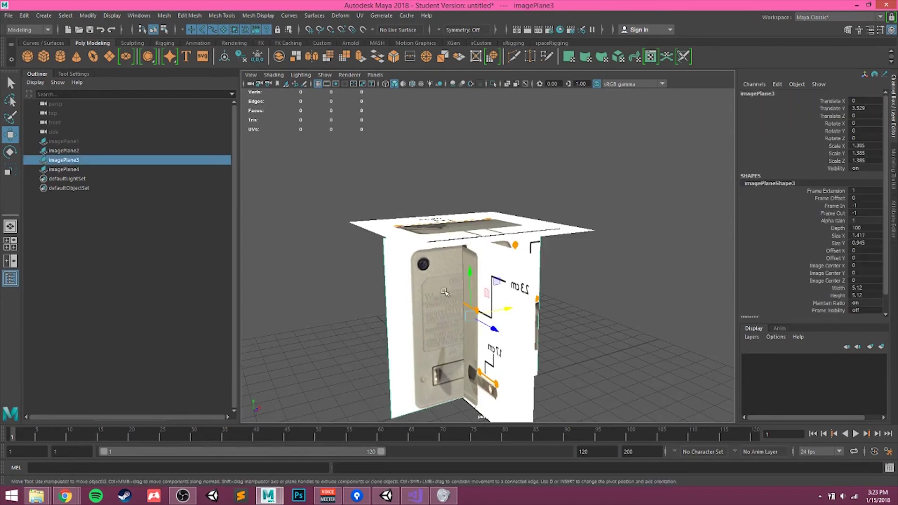
{"action": "left_click", "coordinate": [529, 298]}
{"action": "left_click", "coordinate": [453, 245]}
{"action": "left_click", "coordinate": [414, 273]}
{"action": "left_click", "coordinate": [510, 300]}
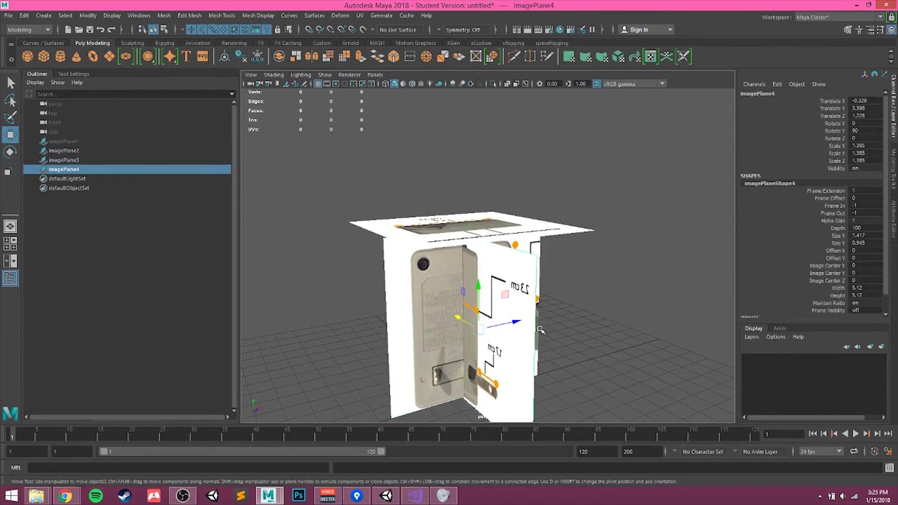
{"action": "right_click_drag", "start_coordinate": [541, 330], "coordinate": [417, 317], "text": "alt"}
{"action": "middle_click_drag", "start_coordinate": [417, 317], "coordinate": [424, 294], "text": "alt"}
{"action": "left_click", "coordinate": [422, 292]}
{"action": "left_click", "coordinate": [464, 212]}
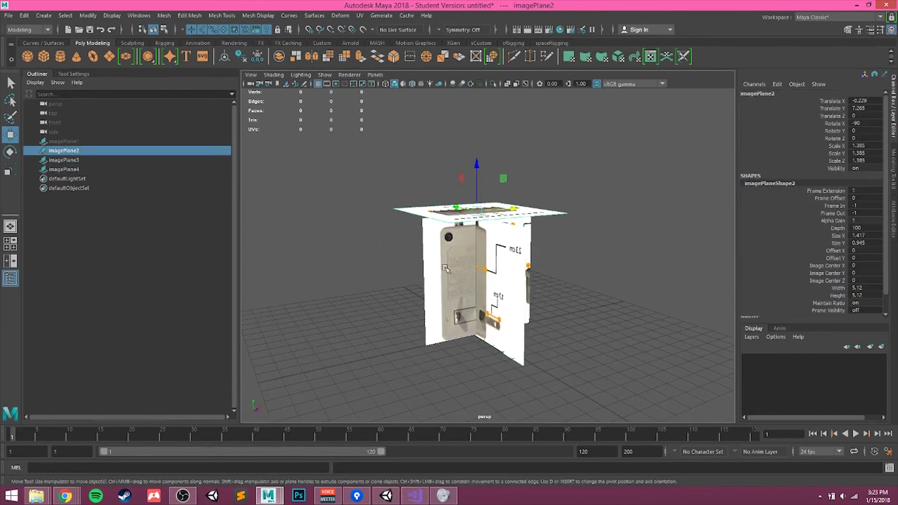
Step: Select imagePlane2, imagePlane3 and imagePlane4 together and assign them to a new display layer
{"action": "left_click", "coordinate": [445, 267]}
{"action": "left_click", "coordinate": [658, 360]}
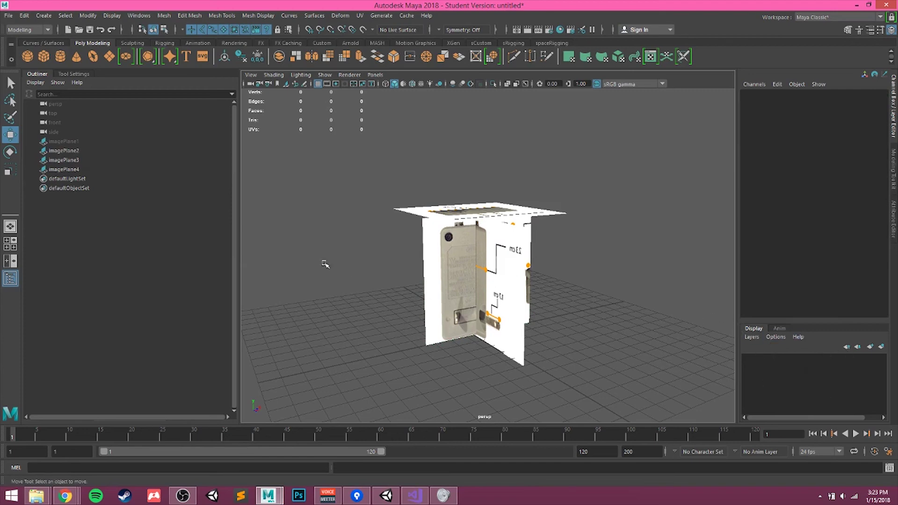
{"action": "left_click", "coordinate": [79, 152]}
{"action": "left_click", "coordinate": [74, 170], "text": "shift"}
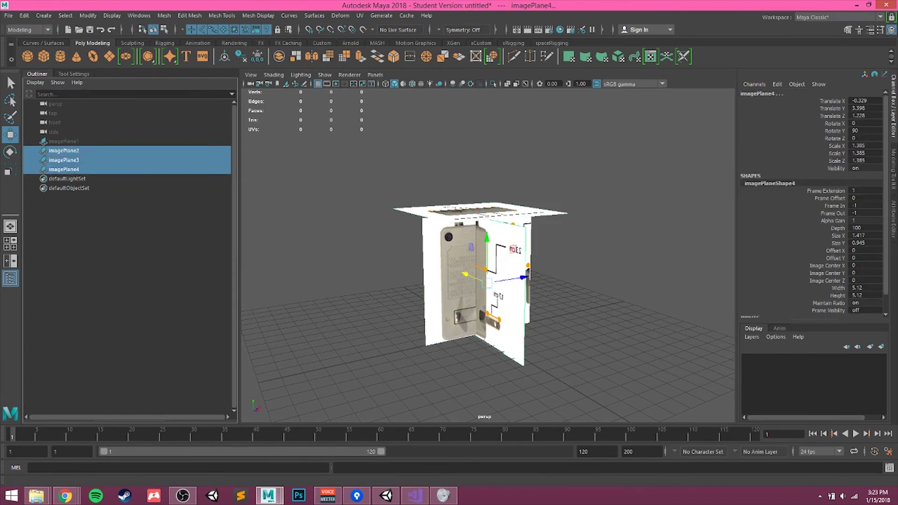
{"action": "left_click", "coordinate": [139, 16]}
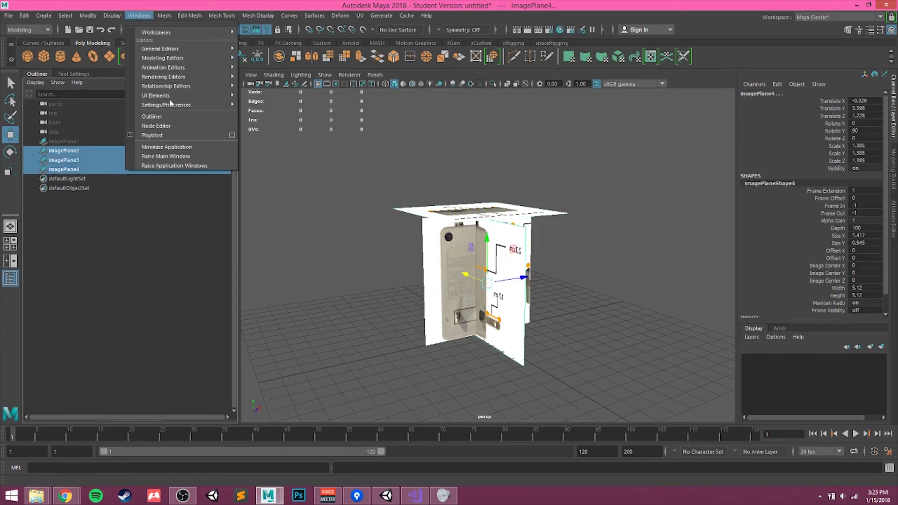
{"action": "left_click", "coordinate": [143, 18]}
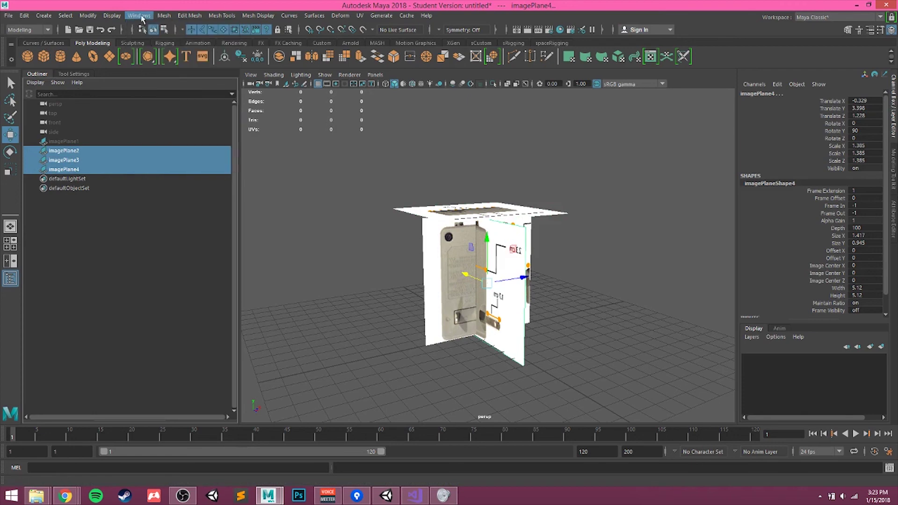
{"action": "left_click", "coordinate": [11, 280]}
{"action": "left_click", "coordinate": [11, 280]}
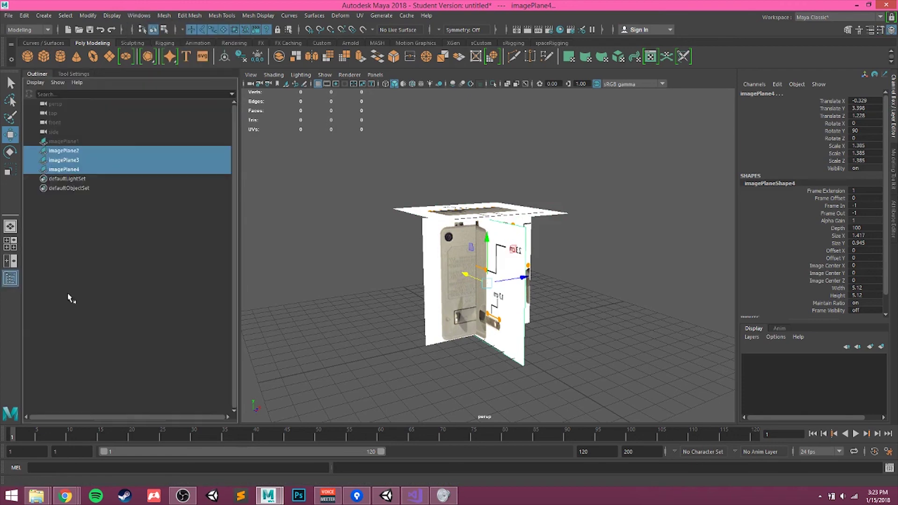
{"action": "left_click", "coordinate": [62, 152]}
{"action": "left_click", "coordinate": [69, 168], "text": "shift"}
{"action": "left_click_drag", "start_coordinate": [831, 320], "coordinate": [831, 303]}
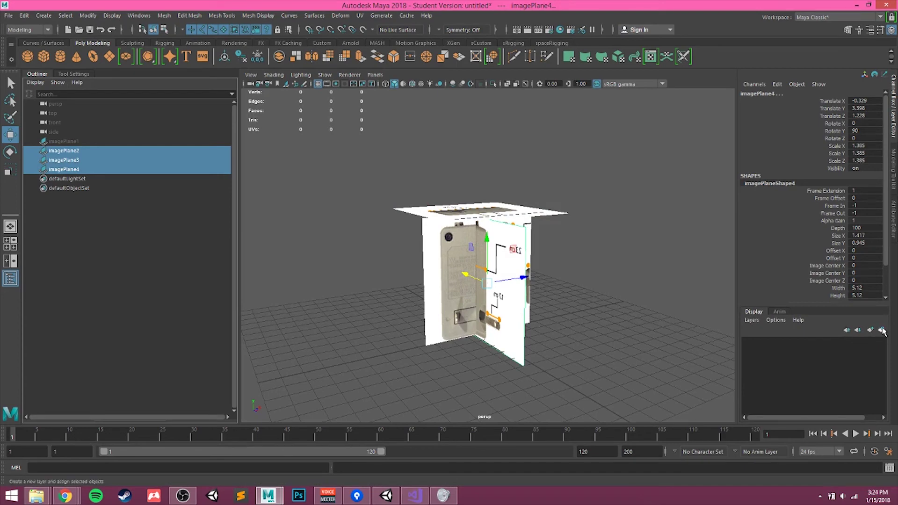
{"action": "left_click", "coordinate": [881, 330]}
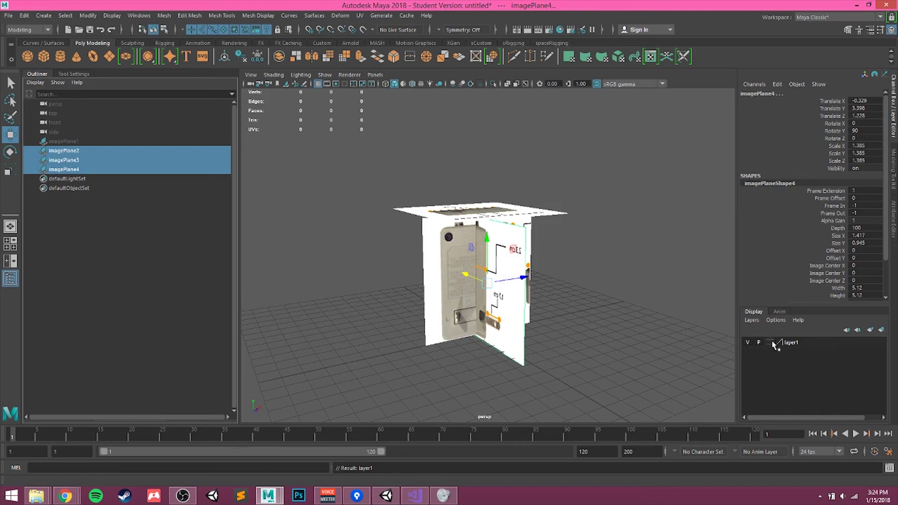
Step: Try layer1's visibility and playback toggles, leaving both on, and set its display type to Reference so the image planes cannot be selected
{"action": "left_click", "coordinate": [749, 344]}
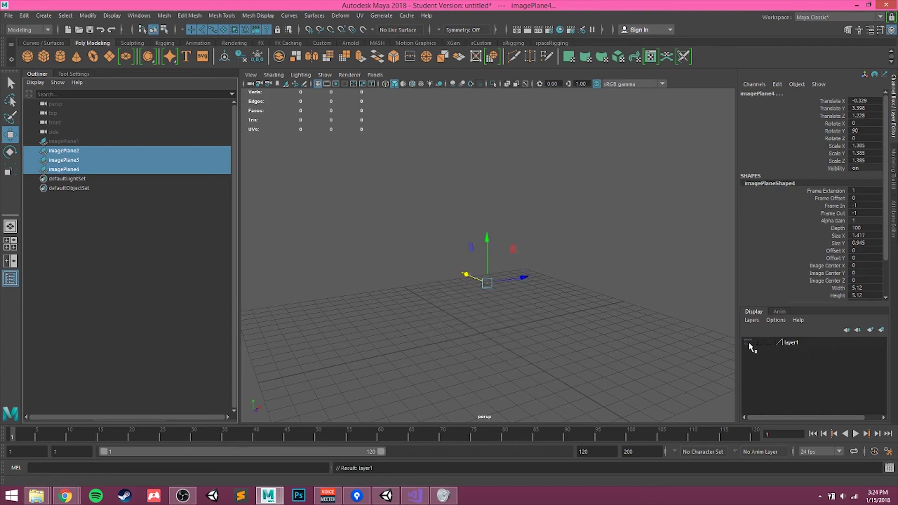
{"action": "left_click", "coordinate": [748, 343]}
{"action": "left_click", "coordinate": [749, 343]}
{"action": "left_click", "coordinate": [749, 344]}
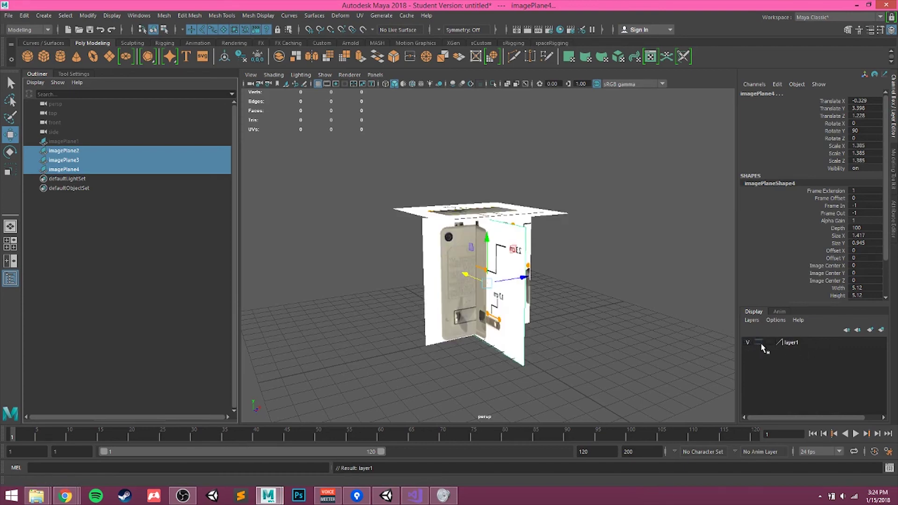
{"action": "left_click", "coordinate": [760, 343]}
{"action": "left_click", "coordinate": [770, 343]}
{"action": "left_click", "coordinate": [770, 343]}
{"action": "left_click", "coordinate": [593, 317]}
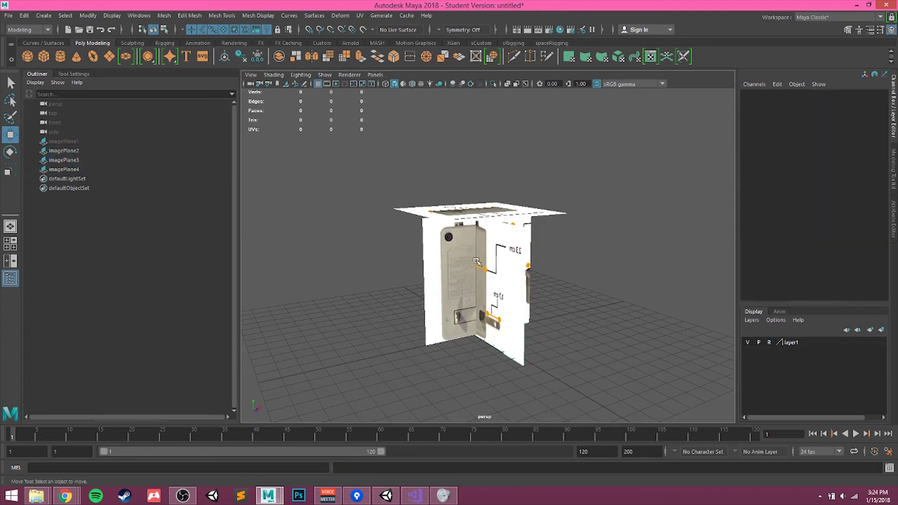
Step: Examine how the three reference planes line up, viewing them from the front, side, above and below
{"action": "mouse_move", "coordinate": [514, 275]}
{"action": "left_mouse_down", "text": "alt"}
{"action": "mouse_move", "coordinate": [488, 286]}
{"action": "mouse_move", "coordinate": [595, 293]}
{"action": "mouse_move", "coordinate": [531, 272]}
{"action": "left_mouse_up", "text": "alt"}
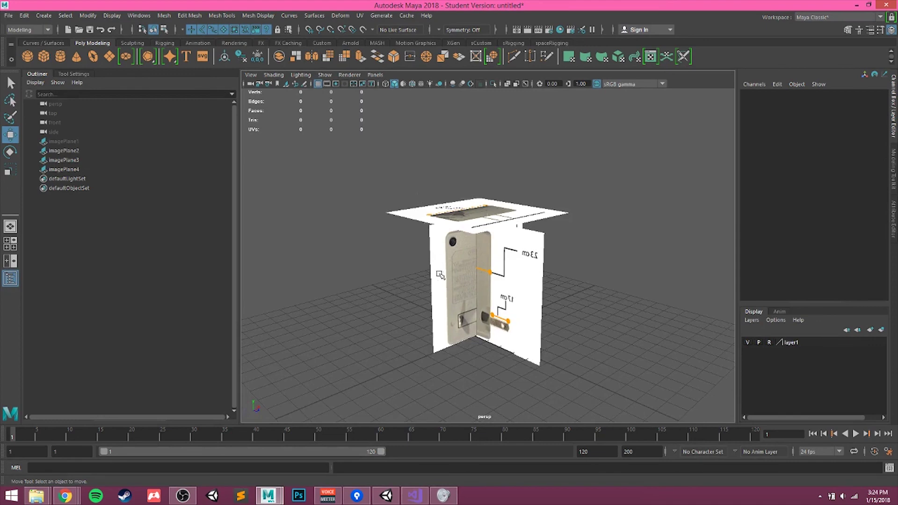
{"action": "left_click_drag", "start_coordinate": [552, 292], "coordinate": [518, 264], "text": "alt"}
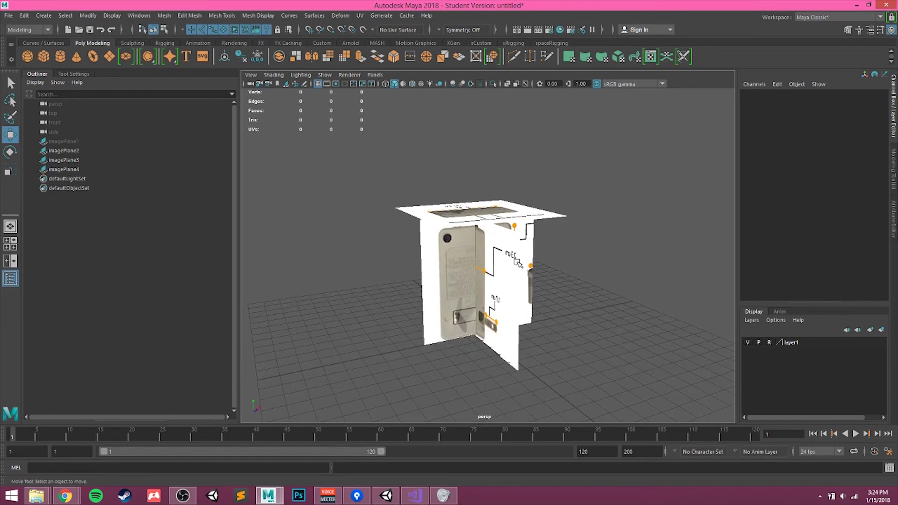
{"action": "left_click_drag", "start_coordinate": [522, 294], "coordinate": [544, 265], "text": "alt"}
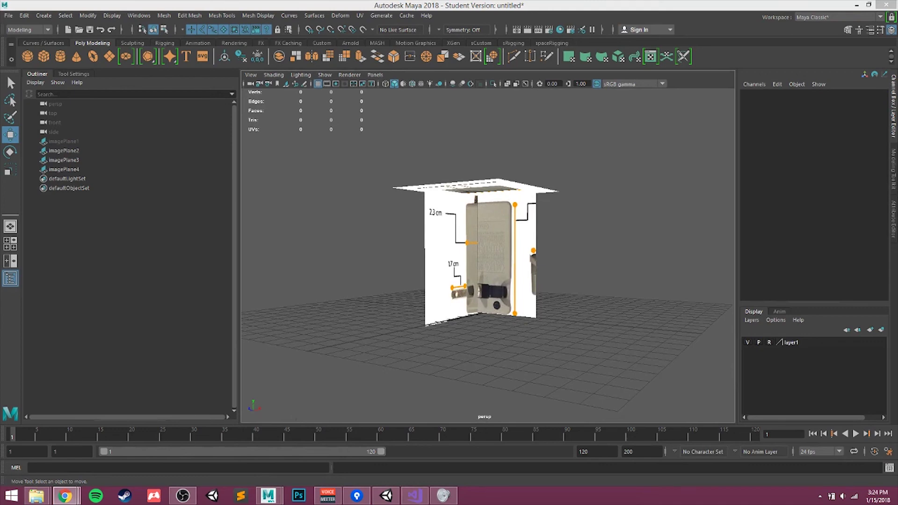
{"action": "left_click_drag", "start_coordinate": [360, 226], "coordinate": [381, 241], "text": "alt"}
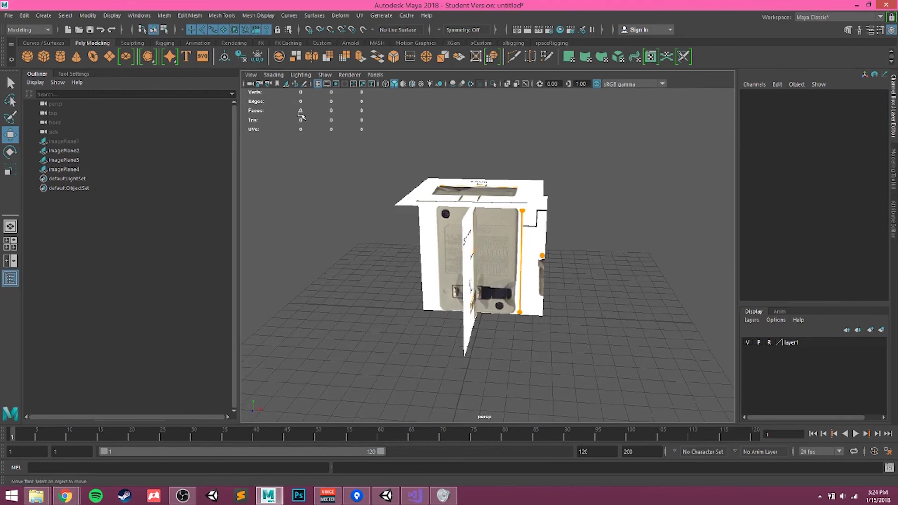
{"action": "left_click", "coordinate": [113, 16]}
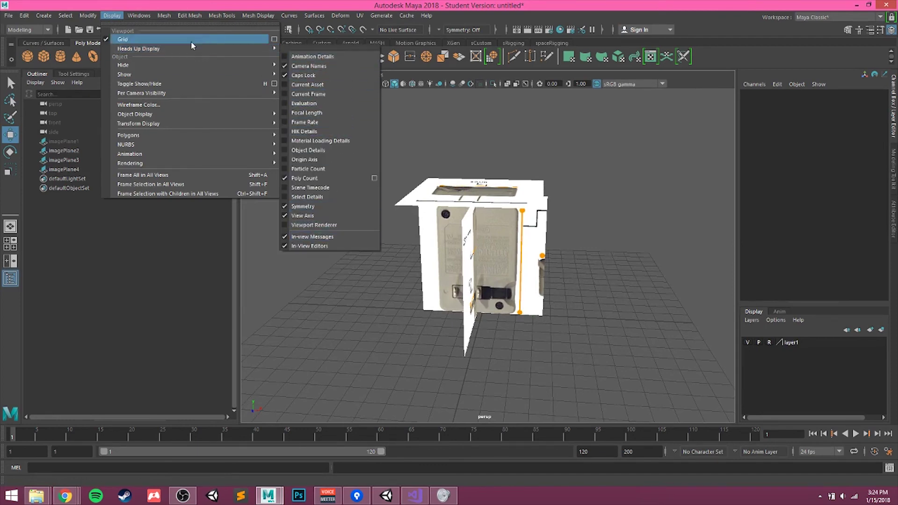
{"action": "left_click", "coordinate": [139, 16]}
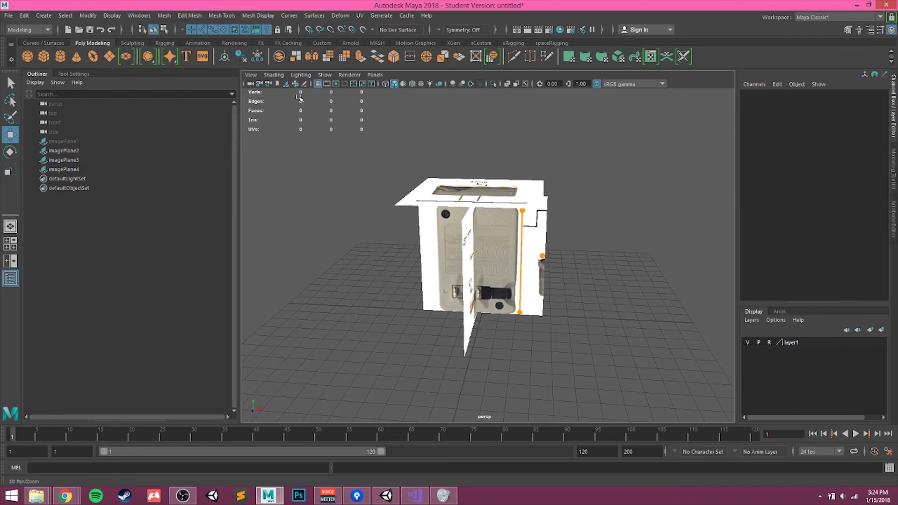
{"action": "middle_click_drag", "start_coordinate": [393, 152], "coordinate": [387, 187], "text": "alt"}
{"action": "left_click_drag", "start_coordinate": [388, 186], "coordinate": [265, 98], "text": "alt"}
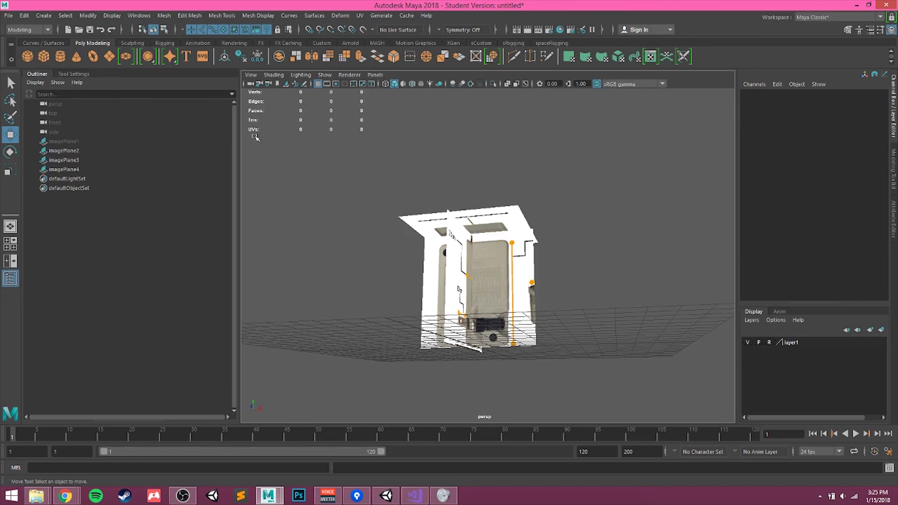
{"action": "left_click_drag", "start_coordinate": [256, 137], "coordinate": [576, 308], "text": "alt"}
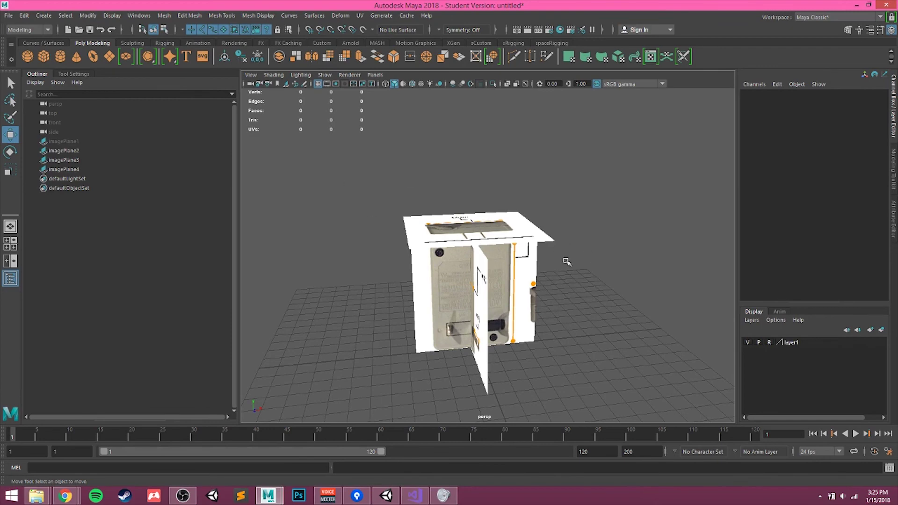
{"action": "left_click_drag", "start_coordinate": [608, 306], "coordinate": [571, 309], "text": "alt"}
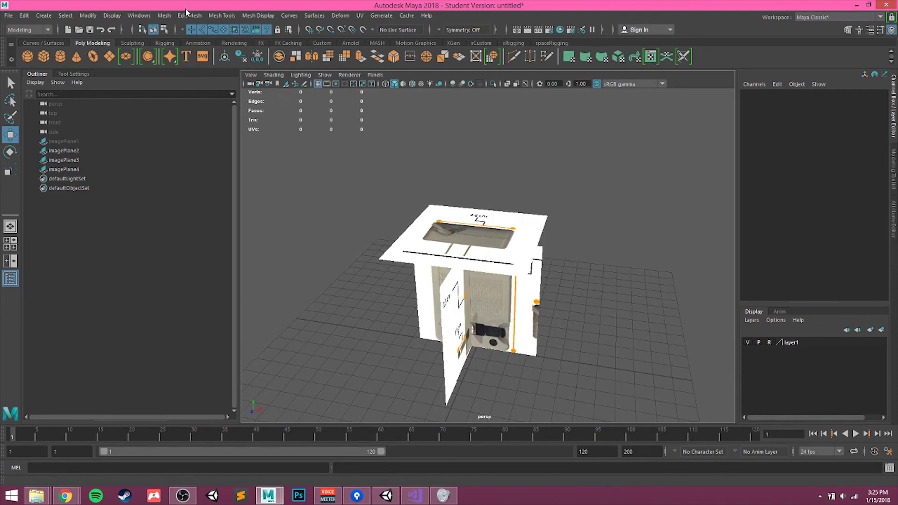
Step: Review the Modeling set's commands for editing meshes, mesh tools, mesh display, surfaces and deformation without running any
{"action": "left_click", "coordinate": [47, 31]}
{"action": "left_click", "coordinate": [39, 40]}
{"action": "left_click", "coordinate": [164, 15]}
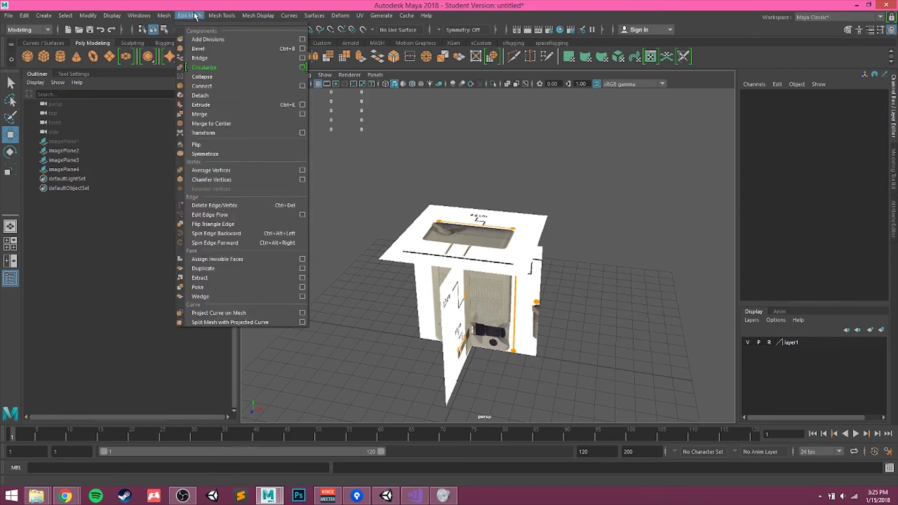
{"action": "left_click", "coordinate": [224, 15]}
{"action": "left_click", "coordinate": [164, 16]}
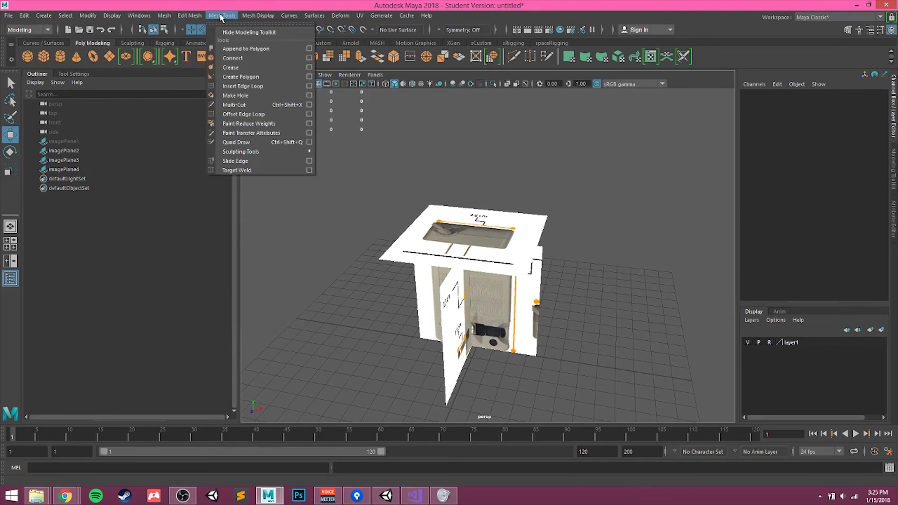
{"action": "left_click", "coordinate": [262, 19]}
{"action": "left_click", "coordinate": [314, 17]}
{"action": "left_click", "coordinate": [338, 17]}
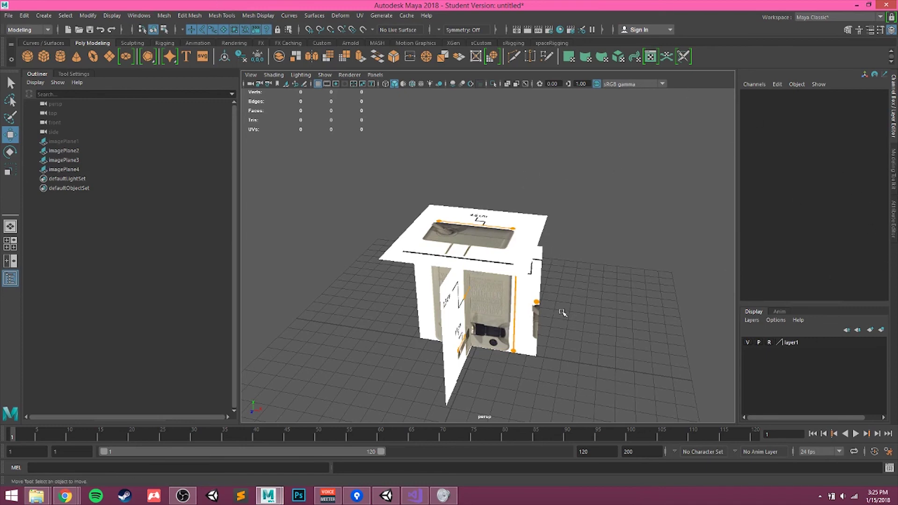
Step: Show the hotbox and the polygon primitive choices, starting the Create Polygon Tool and leaving it without placing vertices
{"action": "left_click_drag", "start_coordinate": [563, 313], "coordinate": [543, 293], "text": "alt"}
{"action": "key", "text": "space"}
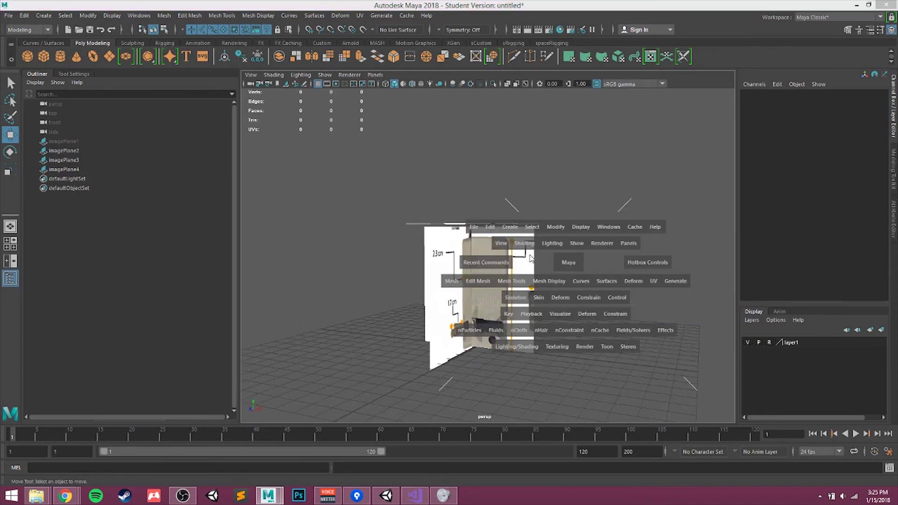
{"action": "right_click", "coordinate": [567, 259], "text": "shift"}
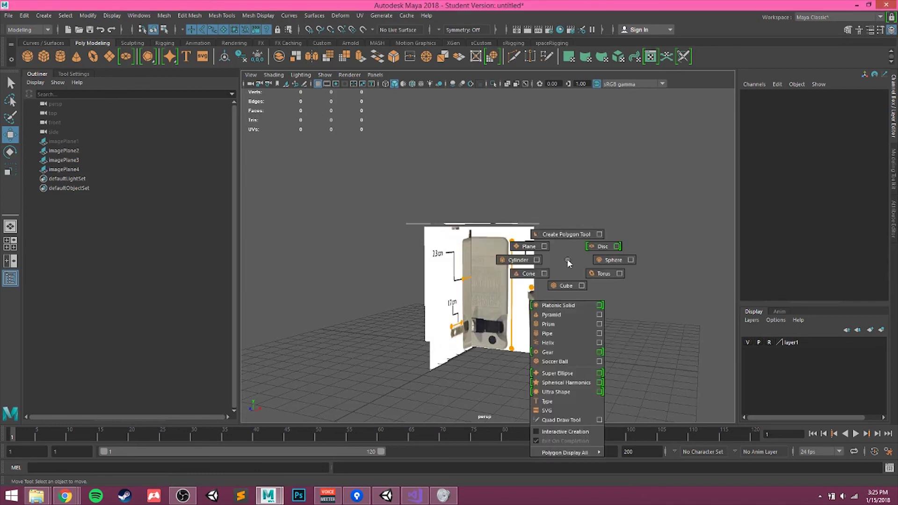
{"action": "left_click", "coordinate": [566, 251]}
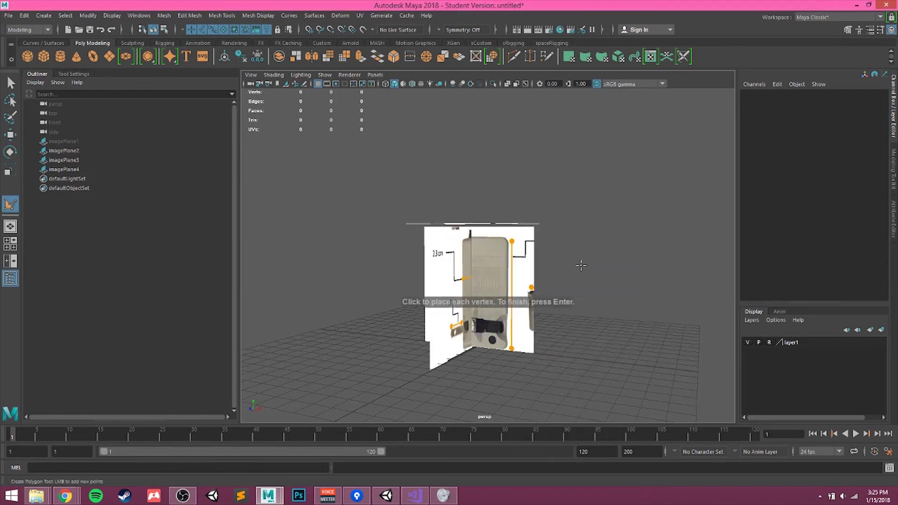
{"action": "right_click", "coordinate": [605, 249], "text": "shift"}
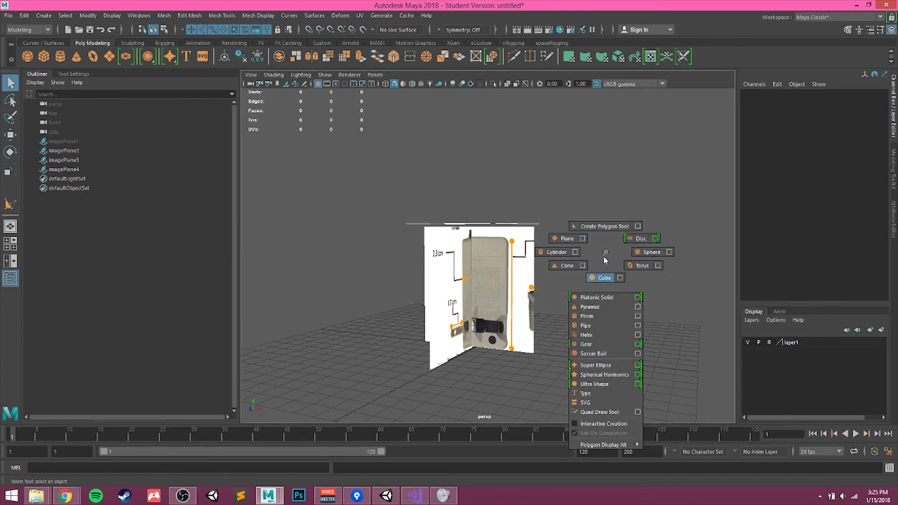
{"action": "right_click_drag", "start_coordinate": [643, 362], "coordinate": [682, 345], "text": "shift"}
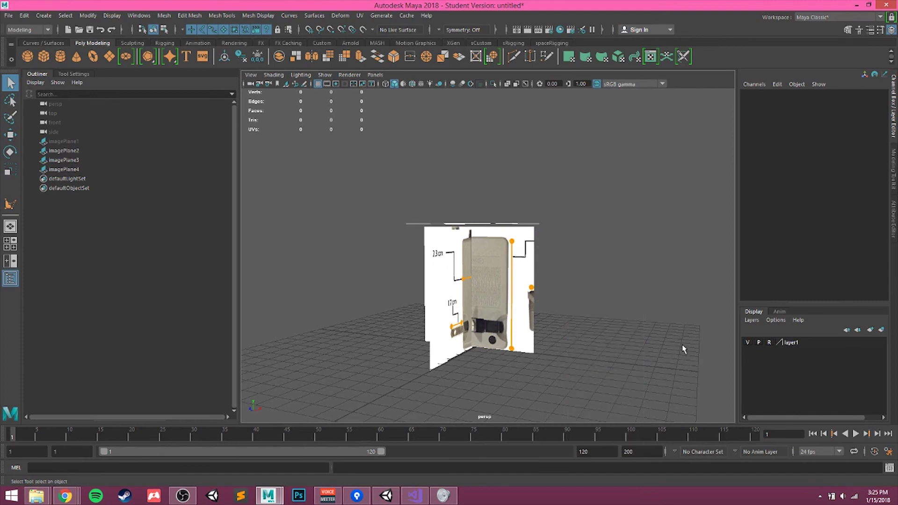
Step: Show the selection options and the Edit Mesh commands available through the hotbox, and dismiss them without choosing any
{"action": "left_click", "coordinate": [608, 258]}
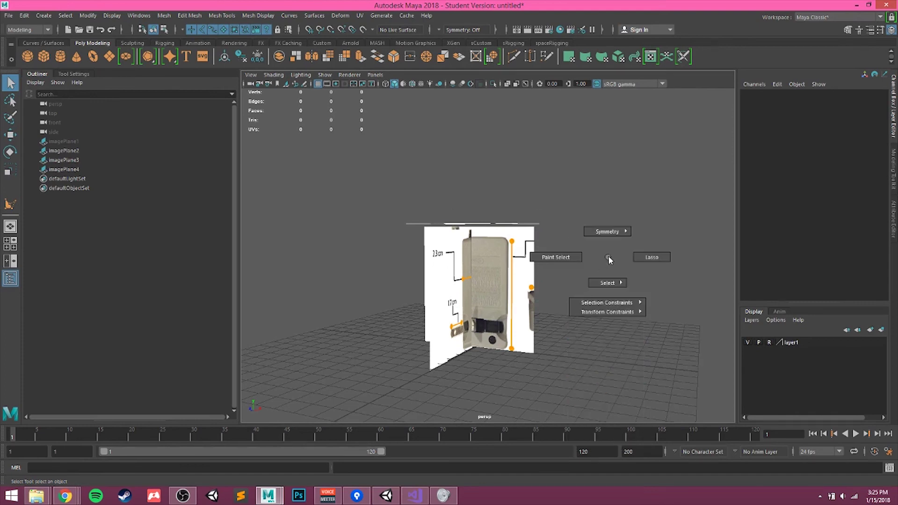
{"action": "left_click", "coordinate": [609, 259]}
{"action": "key", "text": "space"}
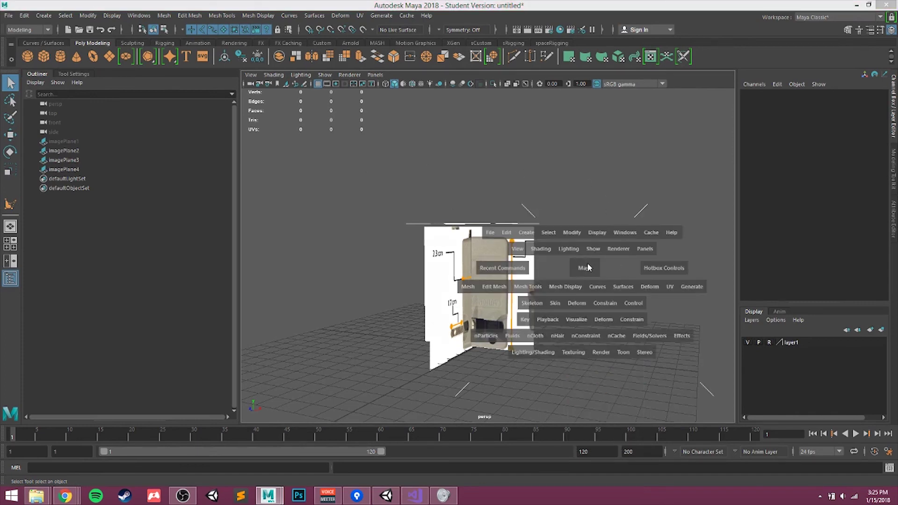
{"action": "right_click", "coordinate": [581, 257]}
{"action": "key", "text": "space"}
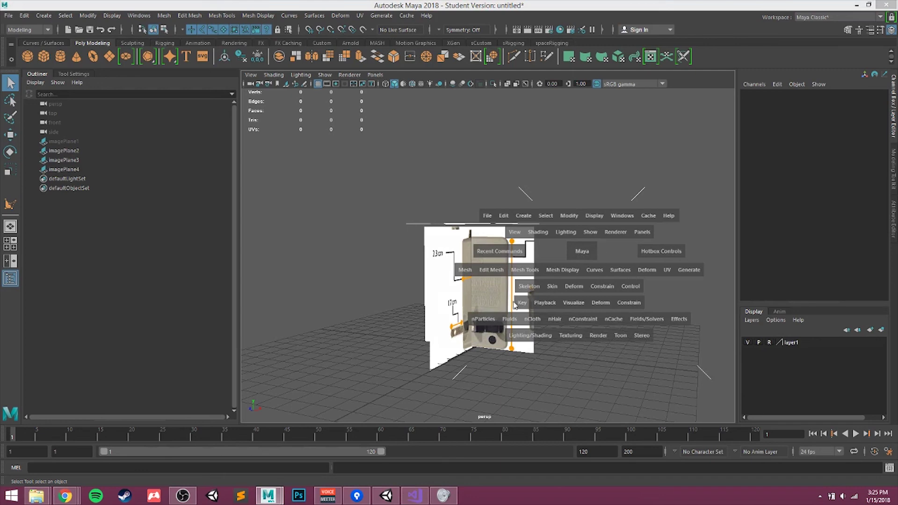
{"action": "left_click", "coordinate": [492, 270]}
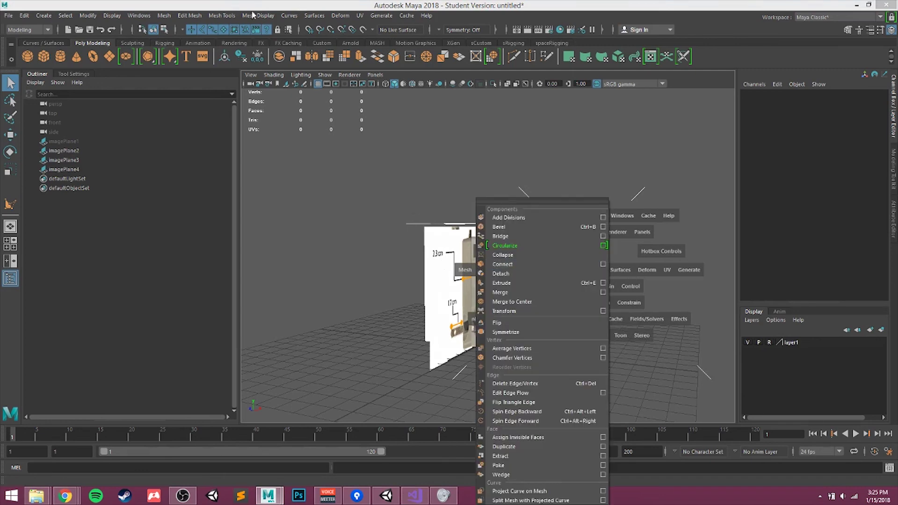
{"action": "left_click", "coordinate": [400, 274]}
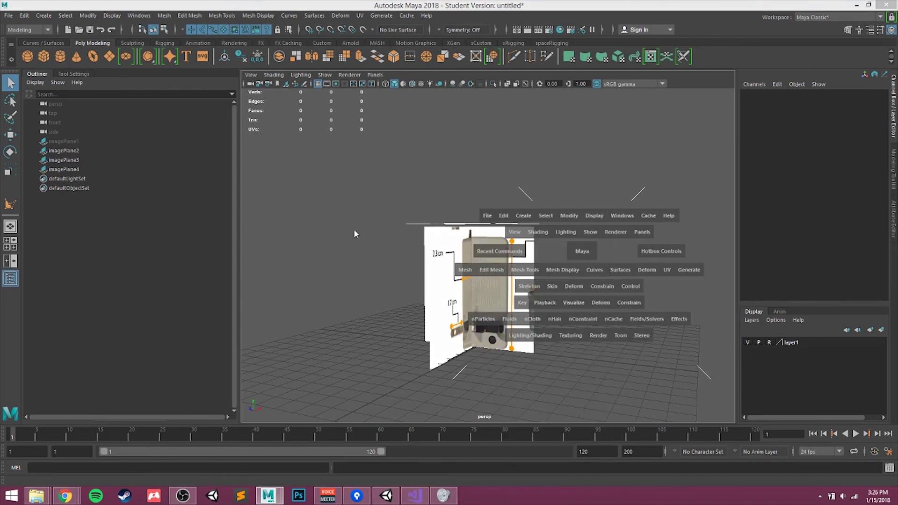
{"action": "key", "text": "space"}
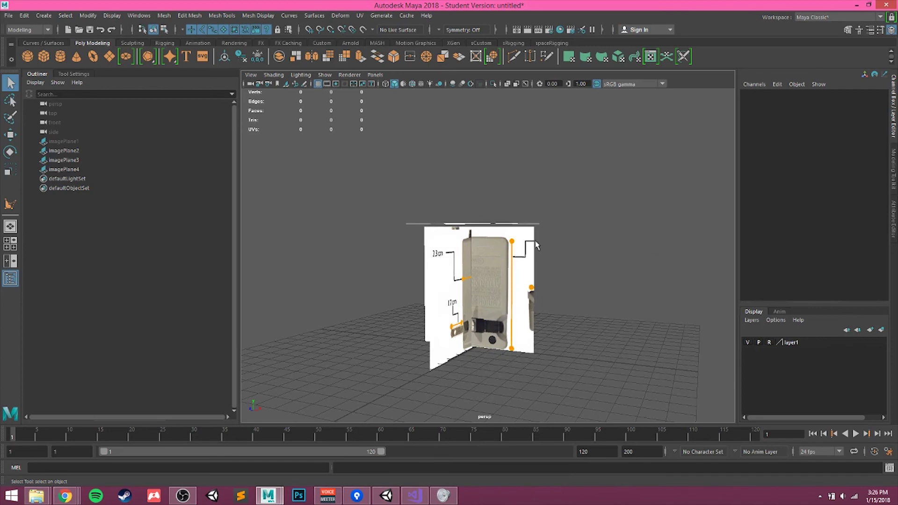
Step: Display the Modeling Toolkit with its component selection modes and mesh editing tools
{"action": "mouse_move", "coordinate": [479, 229]}
{"action": "left_mouse_down", "text": "alt"}
{"action": "mouse_move", "coordinate": [441, 248]}
{"action": "mouse_move", "coordinate": [474, 240]}
{"action": "left_mouse_up", "text": "alt"}
{"action": "scroll", "coordinate": [475, 274], "scroll_direction": "up", "scroll_amount": 4}
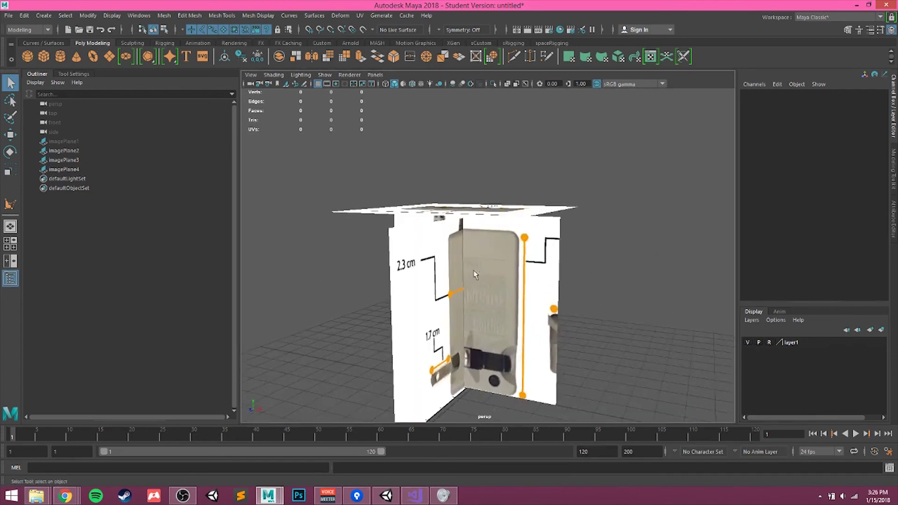
{"action": "left_click_drag", "start_coordinate": [475, 275], "coordinate": [531, 277], "text": "alt"}
{"action": "left_click", "coordinate": [894, 171]}
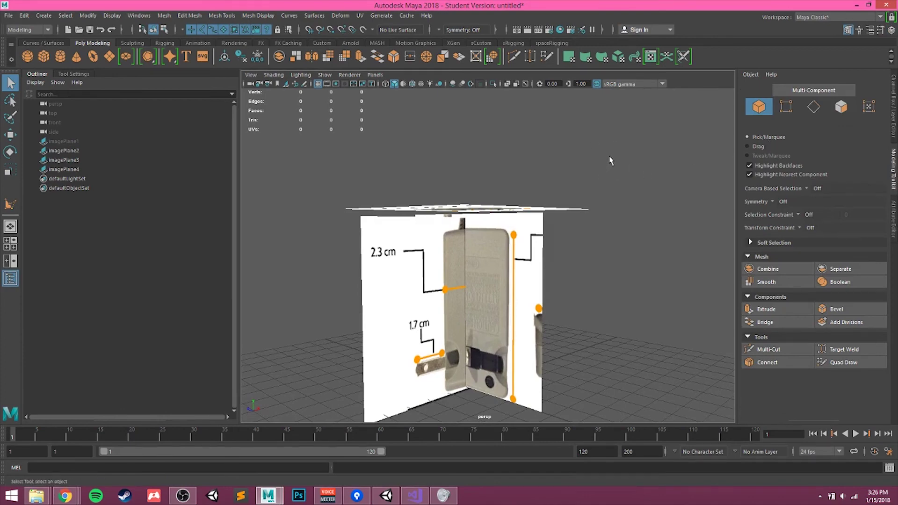
Step: Show the Select Tool's settings beside the Modeling Toolkit and look at the toolkit's Soft Selection options
{"action": "left_click_drag", "start_coordinate": [533, 255], "coordinate": [353, 207], "text": "alt"}
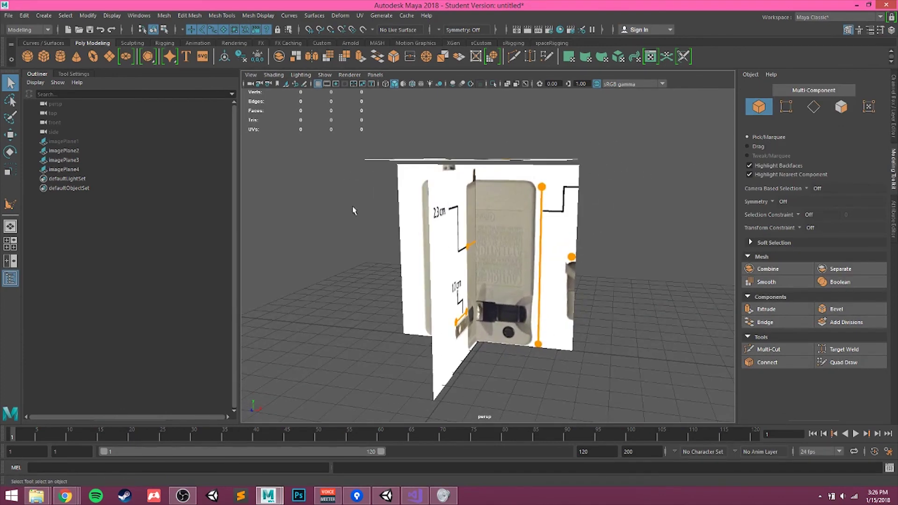
{"action": "left_click", "coordinate": [848, 30]}
{"action": "left_click", "coordinate": [849, 30]}
{"action": "left_click", "coordinate": [881, 30]}
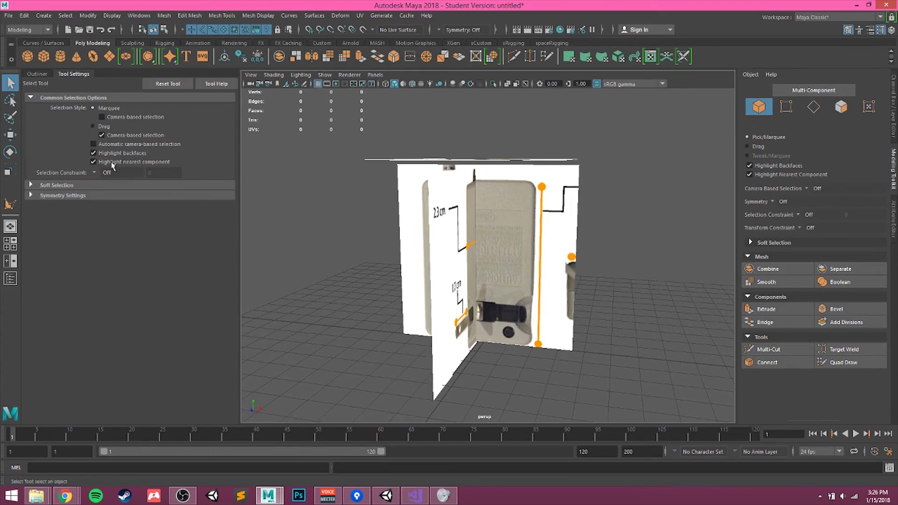
{"action": "left_click_drag", "start_coordinate": [647, 276], "coordinate": [406, 207], "text": "alt"}
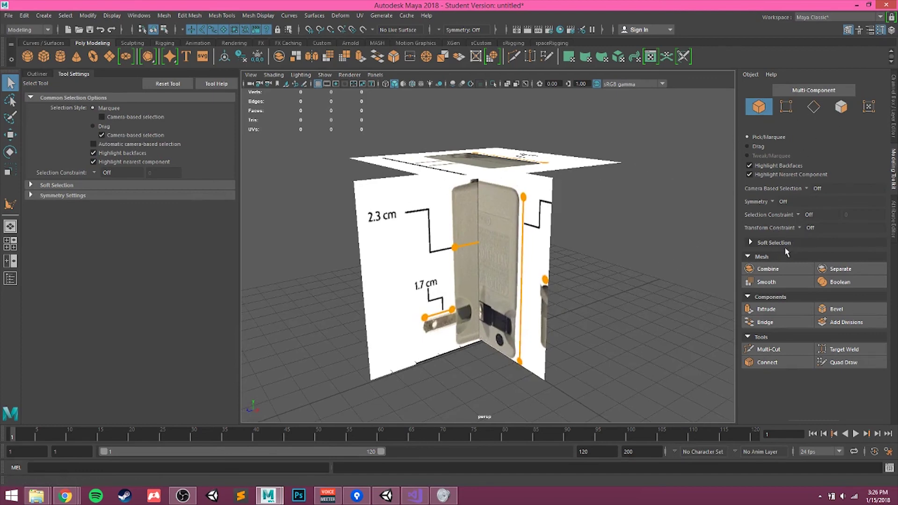
{"action": "left_click", "coordinate": [750, 242]}
{"action": "left_click", "coordinate": [750, 243]}
Step: Create a polygon cube at the grid origin and show its transform channels together with the display layers
{"action": "scroll", "coordinate": [554, 259], "scroll_direction": "down", "scroll_amount": 5}
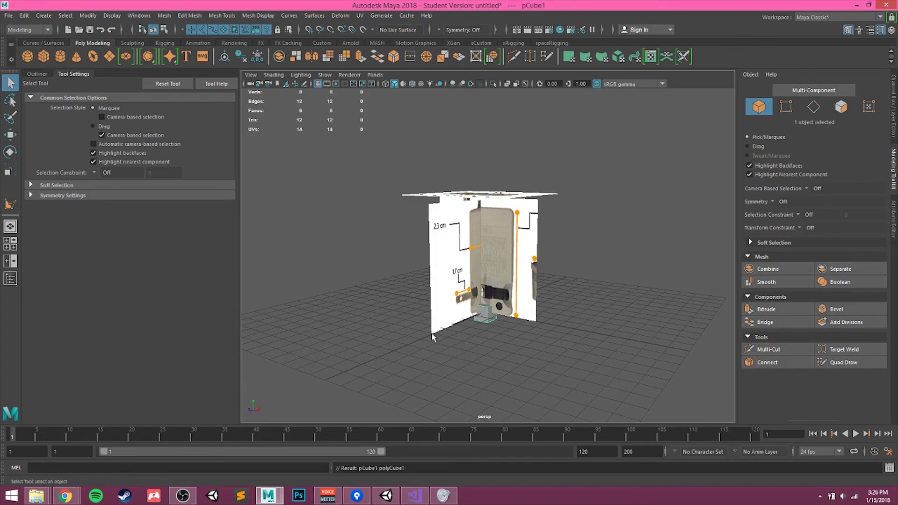
{"action": "left_click_drag", "start_coordinate": [432, 334], "coordinate": [567, 323], "text": "alt"}
{"action": "scroll", "coordinate": [567, 324], "scroll_direction": "up", "scroll_amount": 4}
{"action": "middle_click_drag", "start_coordinate": [561, 333], "coordinate": [555, 268], "text": "alt"}
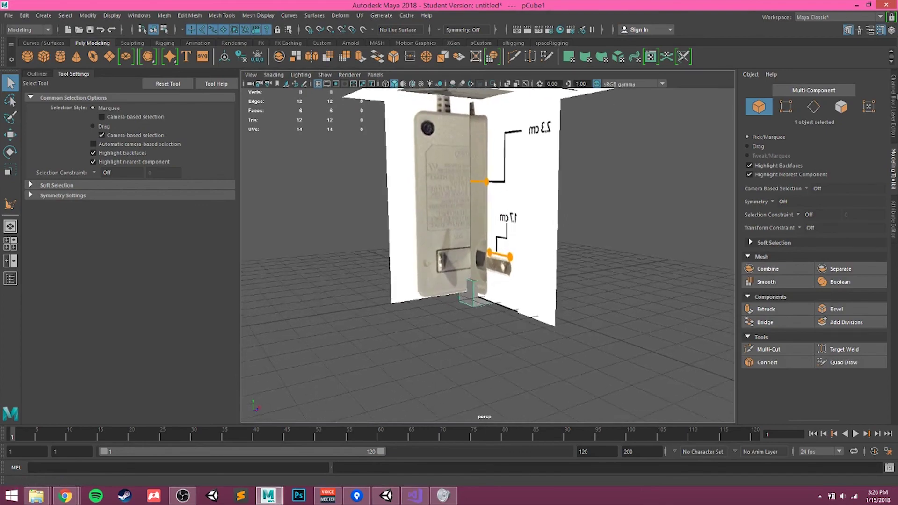
{"action": "left_click", "coordinate": [895, 125]}
{"action": "left_click_drag", "start_coordinate": [635, 241], "coordinate": [510, 329], "text": "alt"}
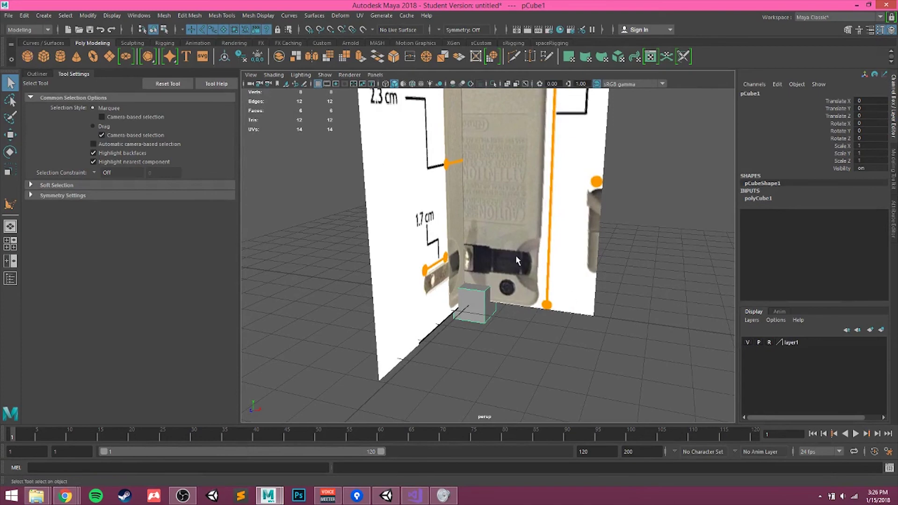
{"action": "scroll", "coordinate": [513, 322], "scroll_direction": "down", "scroll_amount": 3}
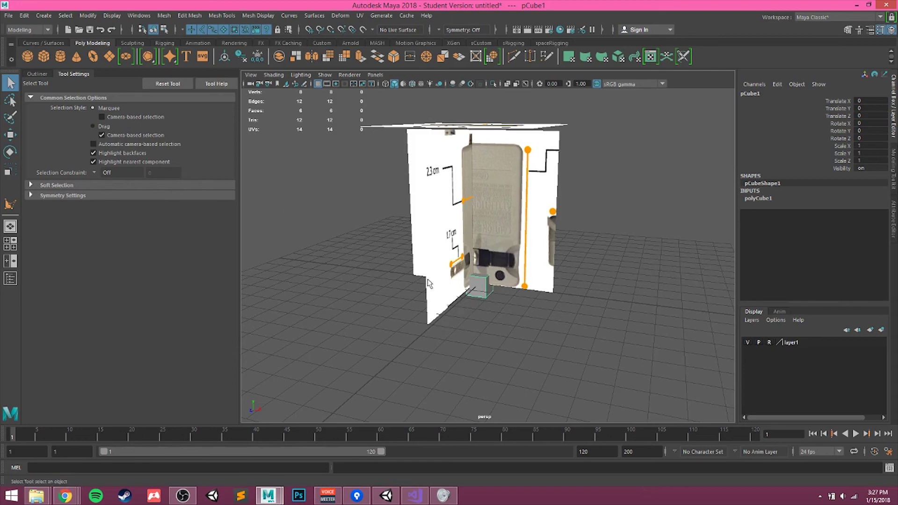
Step: Hide the reference planes' layer1, and raise the cube to about 1.54 on Y with a uniform scale of about 2.39
{"action": "left_click", "coordinate": [747, 343]}
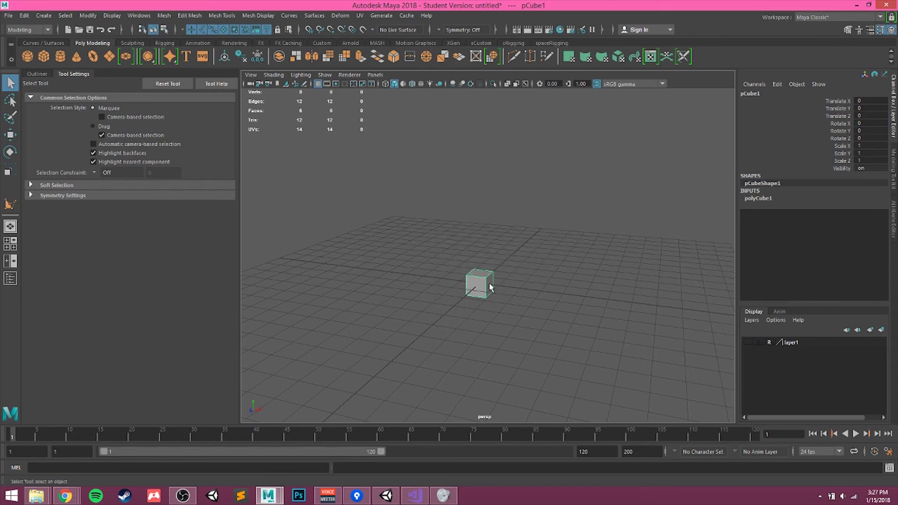
{"action": "key", "text": "w"}
{"action": "left_click_drag", "start_coordinate": [479, 265], "coordinate": [515, 255]}
{"action": "key", "text": "r"}
{"action": "key", "text": "w"}
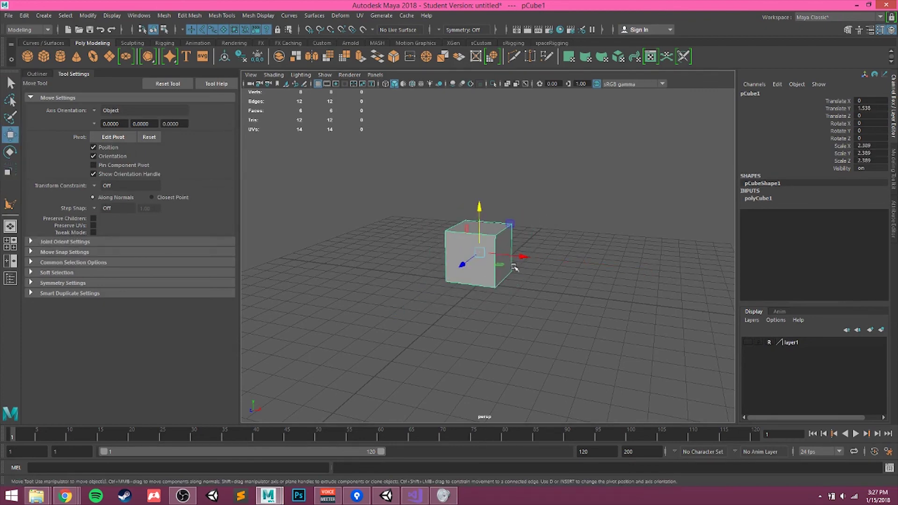
{"action": "key", "text": "q"}
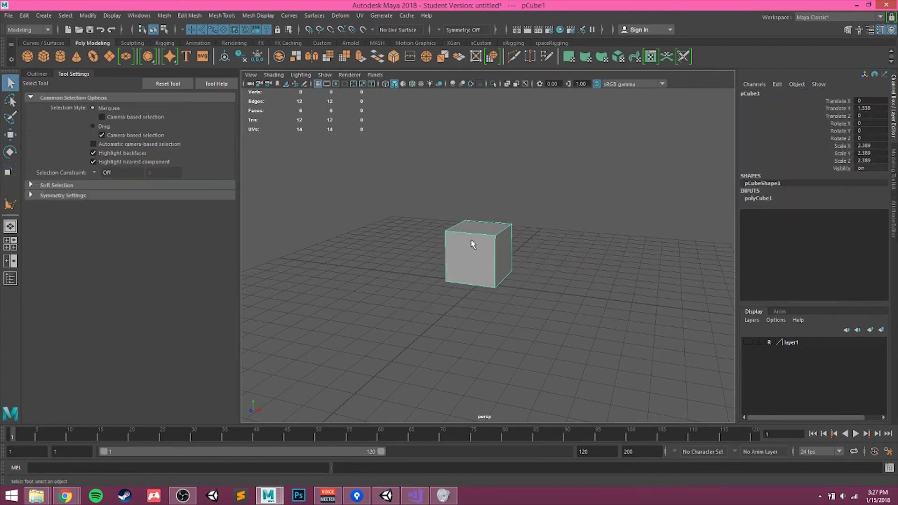
Step: Move the cube to about X 0.59, Y 2.07, rotate it to about 63, 3 and 46 degrees, and scale it to about 5.9
{"action": "key", "text": "w"}
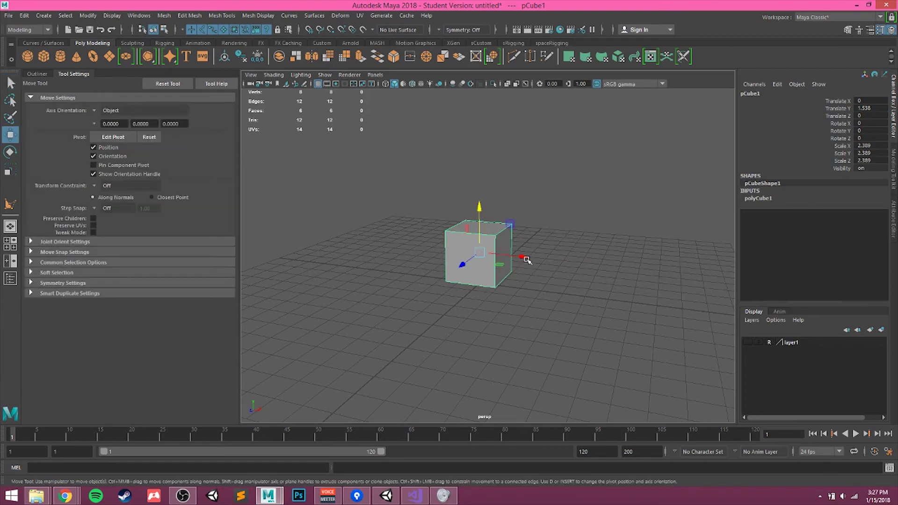
{"action": "left_click_drag", "start_coordinate": [515, 257], "coordinate": [546, 218]}
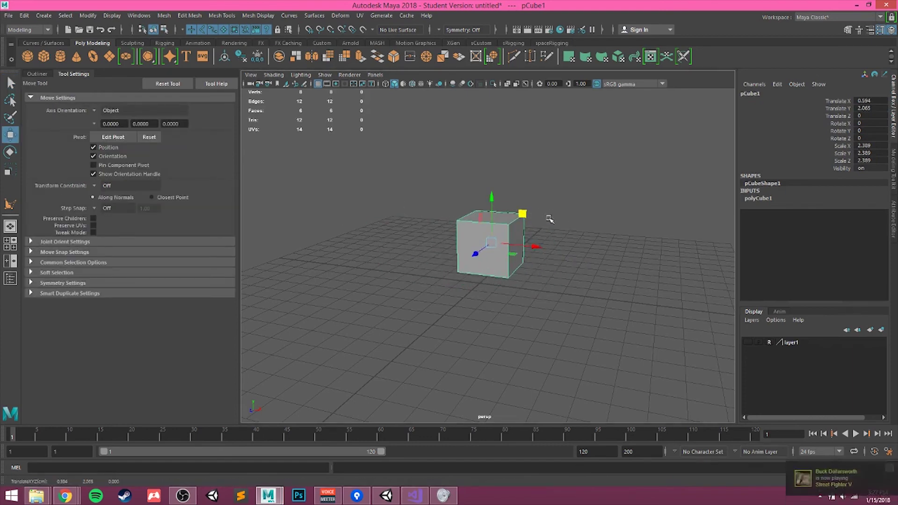
{"action": "key", "text": "e"}
{"action": "left_click_drag", "start_coordinate": [492, 229], "coordinate": [612, 234]}
{"action": "key", "text": "r"}
{"action": "left_click", "coordinate": [622, 231]}
Step: Examine the tilted cube and the grid from several angles and distances
{"action": "mouse_move", "coordinate": [612, 234]}
{"action": "right_mouse_down", "text": "alt"}
{"action": "mouse_move", "coordinate": [636, 257]}
{"action": "mouse_move", "coordinate": [569, 236]}
{"action": "mouse_move", "coordinate": [588, 222]}
{"action": "mouse_move", "coordinate": [620, 242]}
{"action": "right_mouse_up", "text": "alt"}
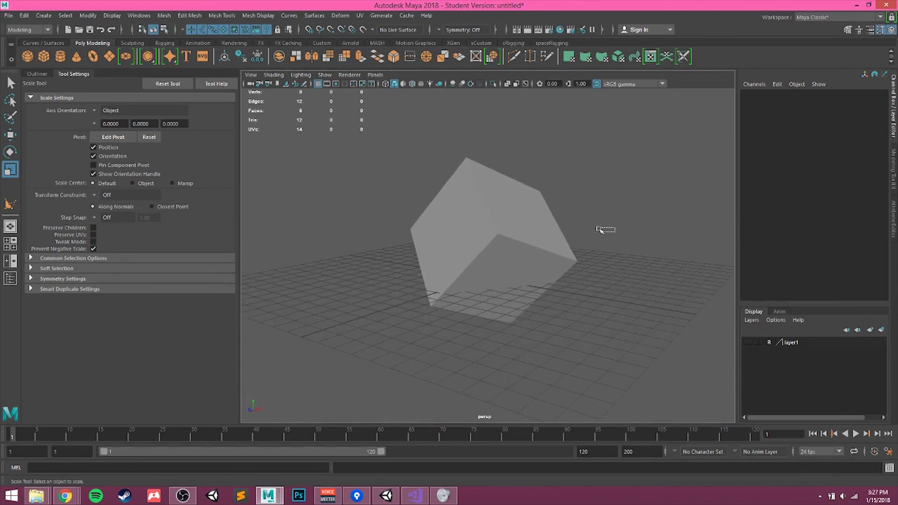
{"action": "left_click_drag", "start_coordinate": [600, 229], "coordinate": [602, 230]}
{"action": "left_click_drag", "start_coordinate": [625, 234], "coordinate": [548, 243], "text": "alt"}
{"action": "scroll", "coordinate": [581, 263], "scroll_direction": "up", "scroll_amount": 5}
{"action": "scroll", "coordinate": [578, 261], "scroll_direction": "down", "scroll_amount": 4}
{"action": "scroll", "coordinate": [575, 261], "scroll_direction": "up", "scroll_amount": 4}
{"action": "scroll", "coordinate": [574, 261], "scroll_direction": "down", "scroll_amount": 5}
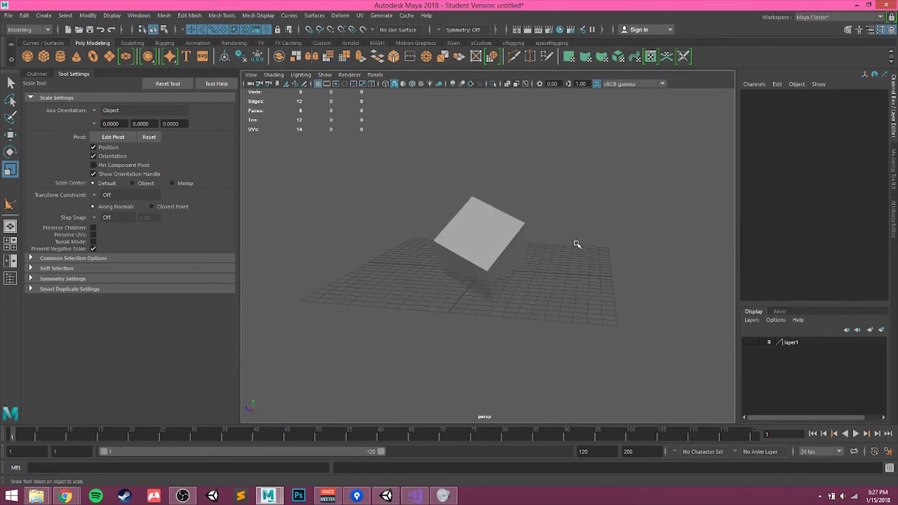
{"action": "left_click_drag", "start_coordinate": [608, 246], "coordinate": [563, 229], "text": "alt"}
Step: Select the distant cube, frame it in the view, and inspect it from above, below and closer up
{"action": "left_click_drag", "start_coordinate": [473, 240], "coordinate": [411, 227]}
{"action": "left_click", "coordinate": [537, 303]}
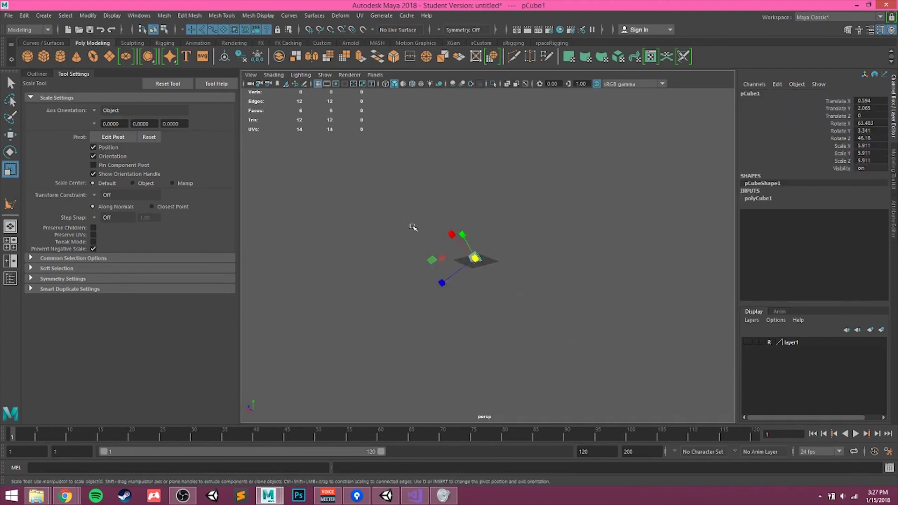
{"action": "key", "text": "f"}
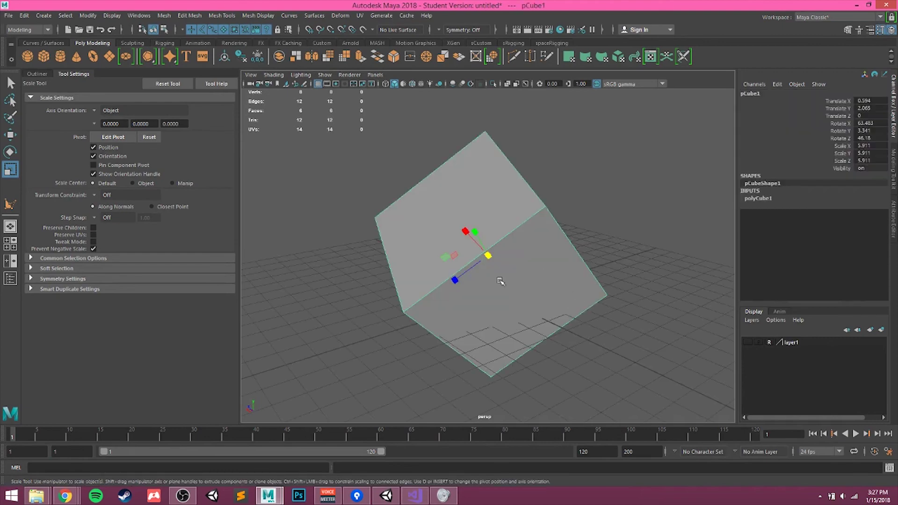
{"action": "left_click_drag", "start_coordinate": [501, 281], "coordinate": [590, 299], "text": "alt"}
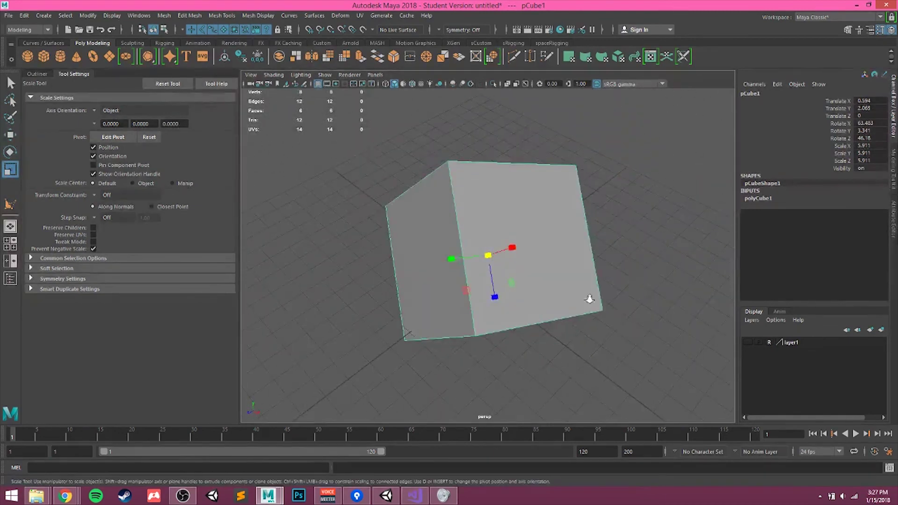
{"action": "right_click_drag", "start_coordinate": [590, 299], "coordinate": [549, 256], "text": "alt"}
{"action": "scroll", "coordinate": [490, 264], "scroll_direction": "up", "scroll_amount": 3}
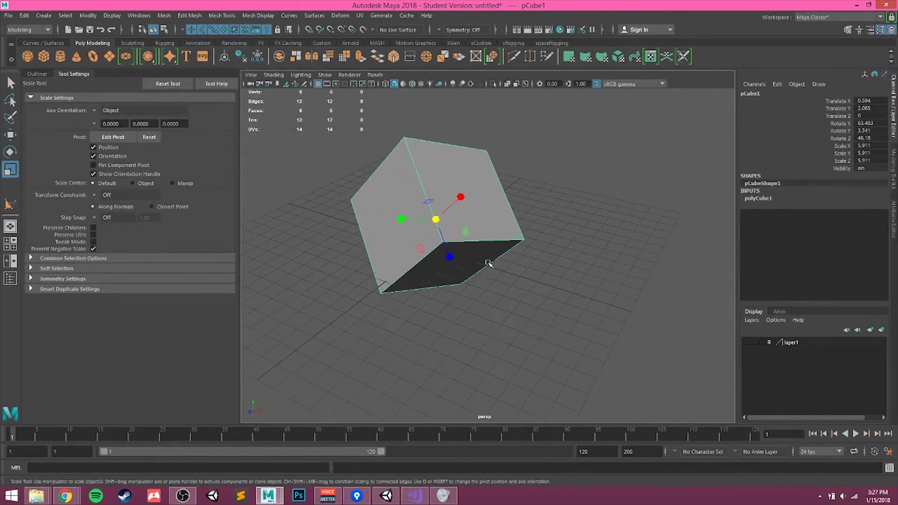
{"action": "middle_click_drag", "start_coordinate": [435, 258], "coordinate": [512, 229], "text": "alt"}
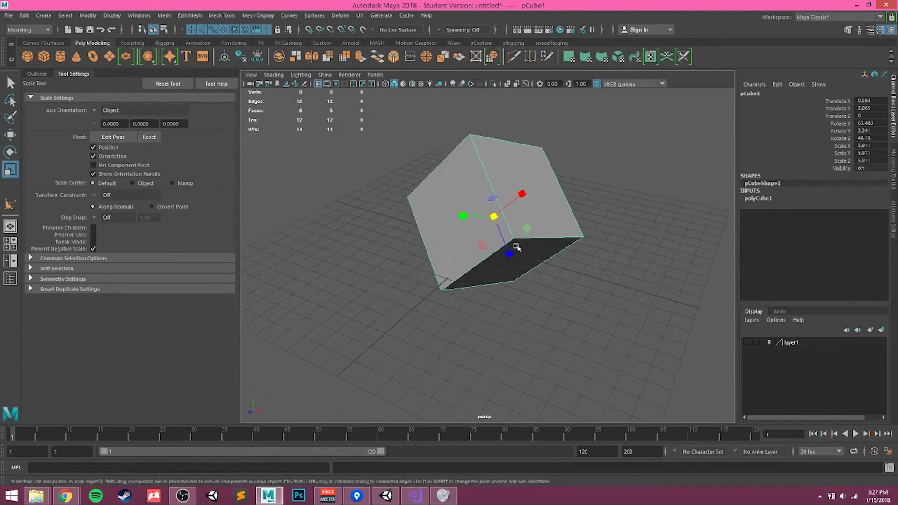
{"action": "left_click_drag", "start_coordinate": [639, 297], "coordinate": [661, 262], "text": "alt"}
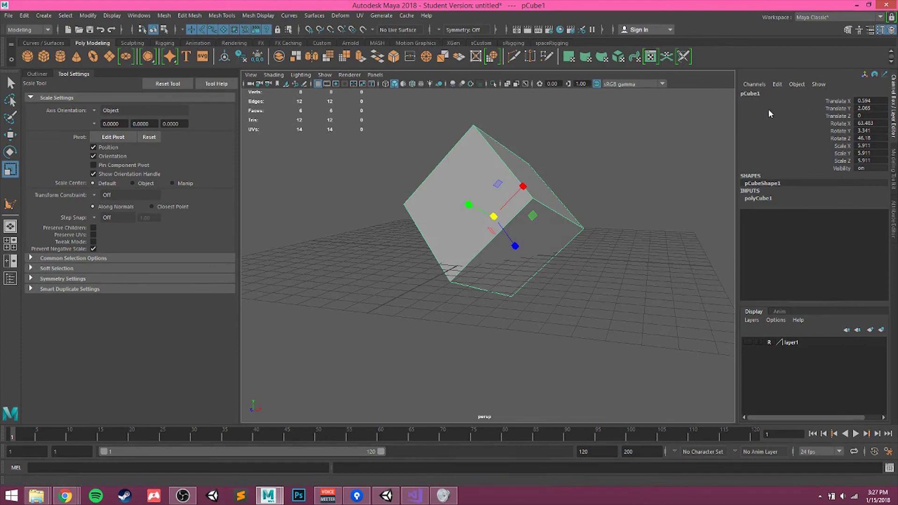
Step: Show the Modeling Toolkit, switch the cube to face selection and select one of its side faces
{"action": "left_click", "coordinate": [895, 173]}
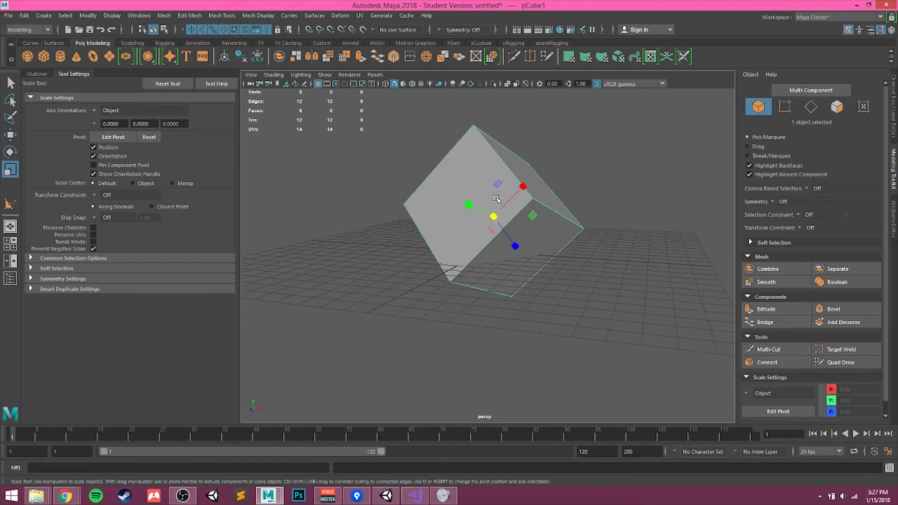
{"action": "right_click_drag", "start_coordinate": [497, 161], "coordinate": [497, 187]}
{"action": "left_click", "coordinate": [475, 154]}
{"action": "left_click_drag", "start_coordinate": [599, 202], "coordinate": [492, 175], "text": "alt"}
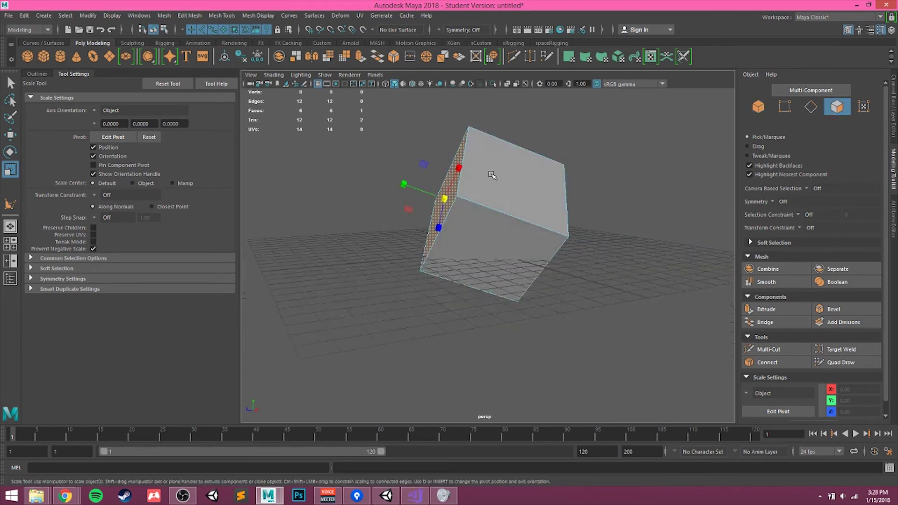
Step: Switch the cube to vertex selection and try picking individual corner vertices
{"action": "right_click_drag", "start_coordinate": [492, 176], "coordinate": [447, 179]}
{"action": "left_click", "coordinate": [469, 142]}
{"action": "left_click", "coordinate": [503, 142]}
{"action": "left_click", "coordinate": [450, 190]}
{"action": "left_click", "coordinate": [505, 183]}
{"action": "left_click", "coordinate": [484, 230]}
{"action": "left_click_drag", "start_coordinate": [445, 178], "coordinate": [482, 210]}
{"action": "left_click_drag", "start_coordinate": [502, 148], "coordinate": [502, 149]}
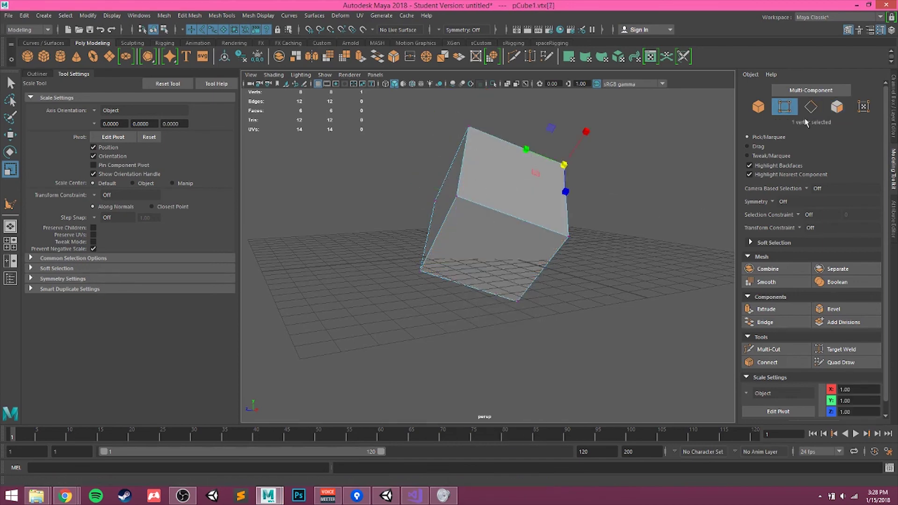
Step: Return the cube to object selection, switch to face selection and select its upper face
{"action": "left_click", "coordinate": [758, 109]}
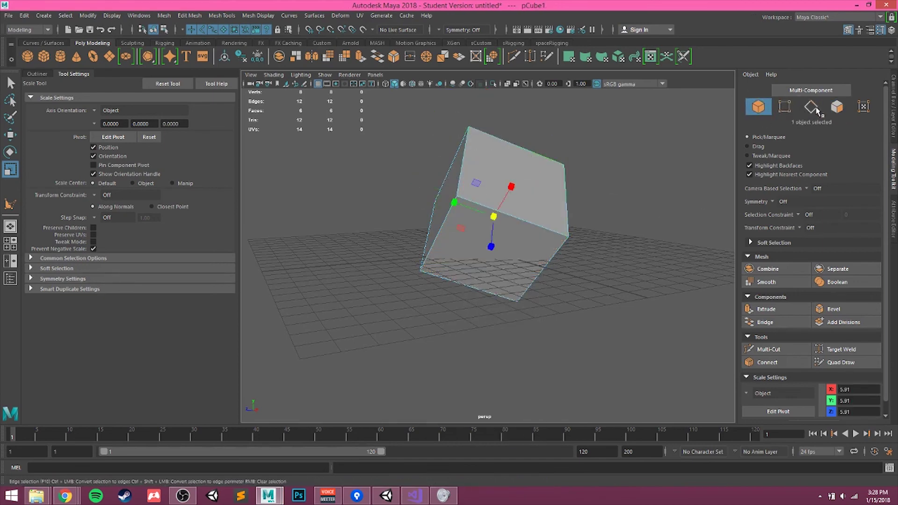
{"action": "left_click", "coordinate": [837, 107]}
{"action": "left_click", "coordinate": [538, 186]}
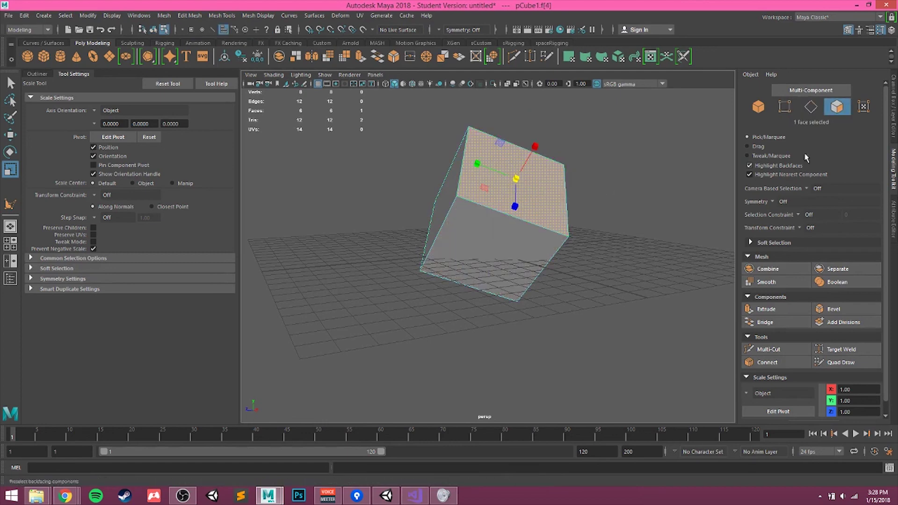
Step: Turn on Multi-Component selection and pick edges, a corner vertex and a face of the cube in turn
{"action": "left_click", "coordinate": [821, 92]}
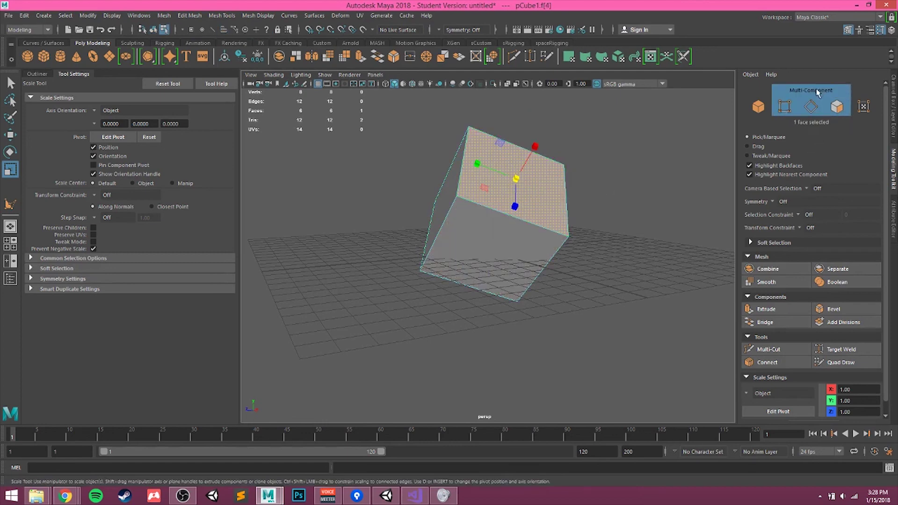
{"action": "left_click", "coordinate": [571, 238]}
{"action": "left_click", "coordinate": [467, 200]}
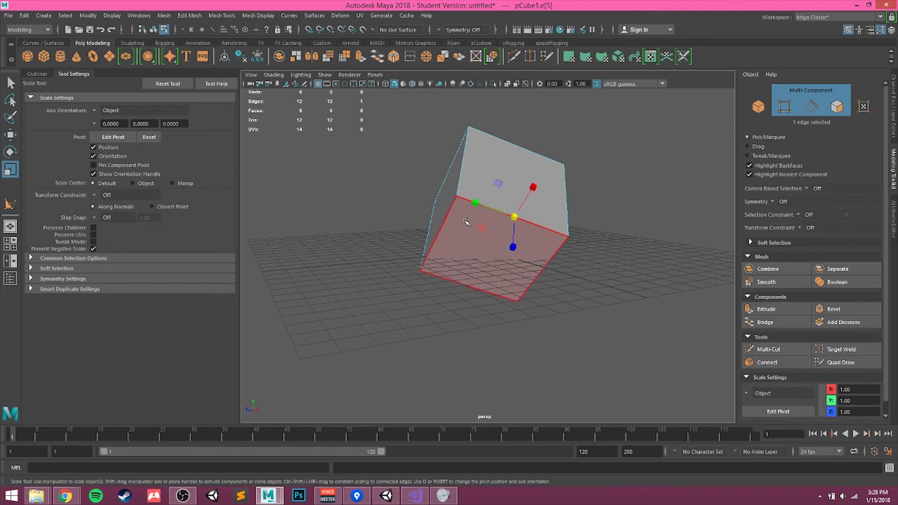
{"action": "left_click", "coordinate": [479, 176]}
{"action": "left_click", "coordinate": [456, 198]}
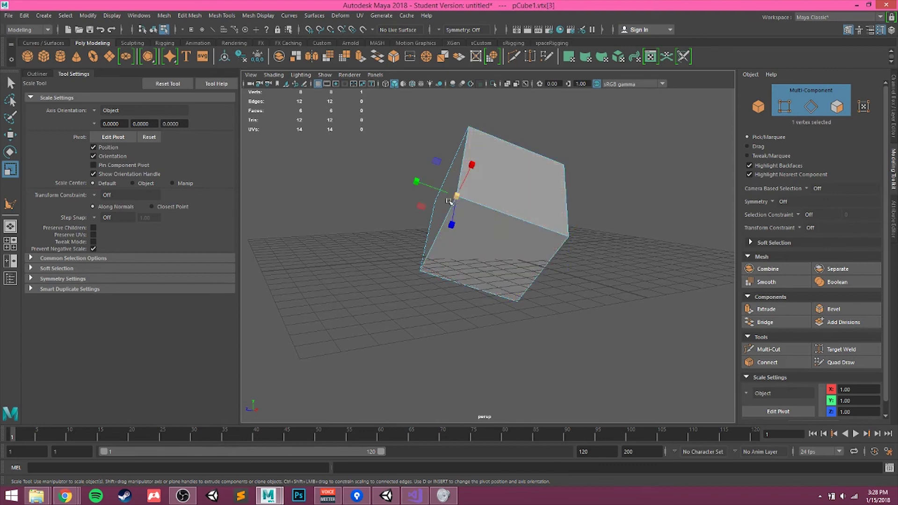
{"action": "left_click", "coordinate": [510, 170]}
{"action": "left_click", "coordinate": [567, 199]}
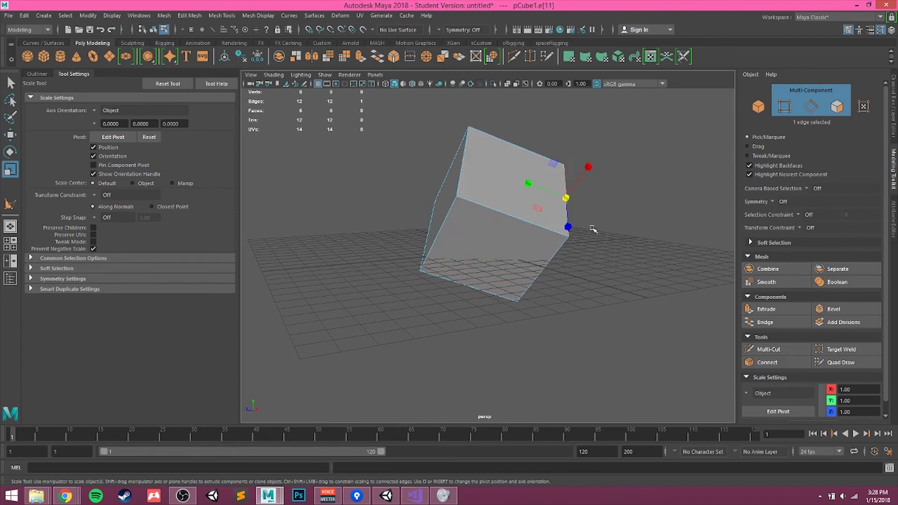
Step: Select the cube's large side face with the Select Tool and delete it to open the cube
{"action": "left_click_drag", "start_coordinate": [521, 243], "coordinate": [500, 276], "text": "alt"}
{"action": "left_click", "coordinate": [482, 195]}
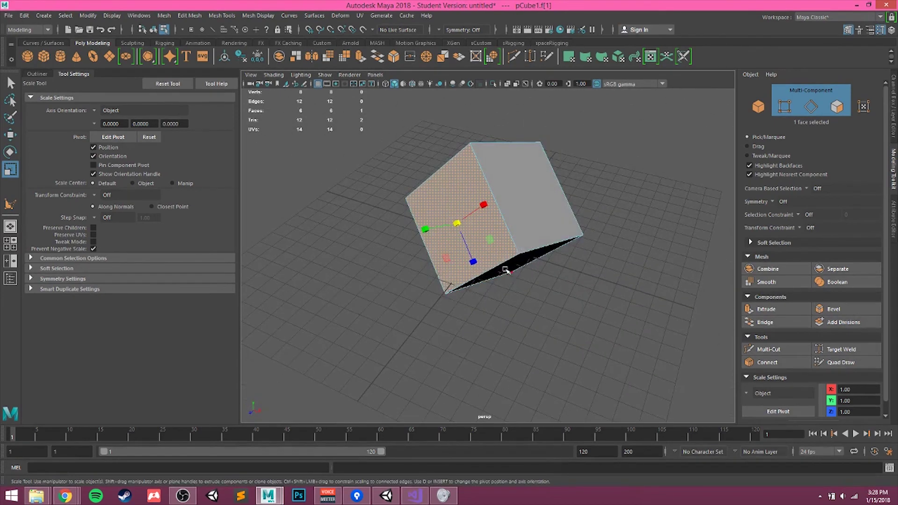
{"action": "left_click", "coordinate": [519, 193]}
{"action": "left_click_drag", "start_coordinate": [563, 208], "coordinate": [505, 220], "text": "alt"}
{"action": "left_click", "coordinate": [491, 172]}
{"action": "key", "text": "q"}
{"action": "left_click_drag", "start_coordinate": [561, 177], "coordinate": [504, 238], "text": "alt"}
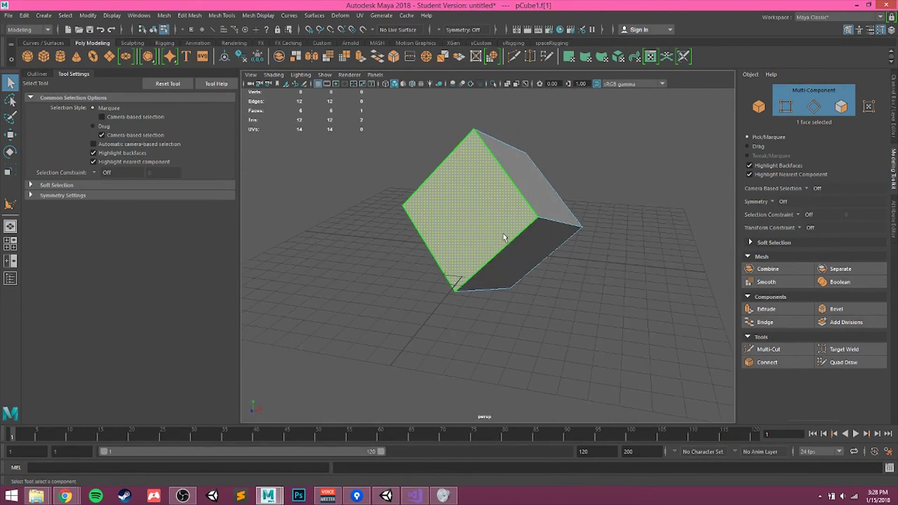
{"action": "key", "text": "Delete"}
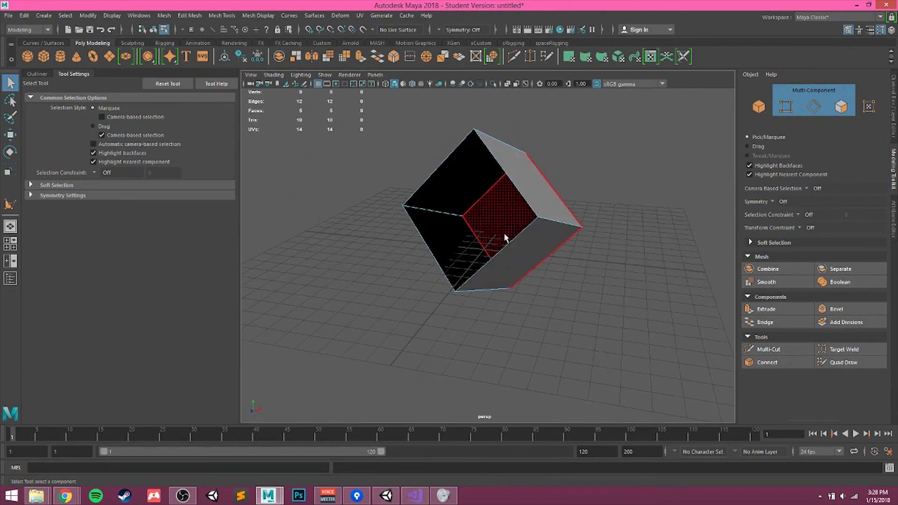
Step: Inspect the inside of the opened cube and switch back to object selection
{"action": "left_click_drag", "start_coordinate": [536, 215], "coordinate": [514, 225], "text": "alt"}
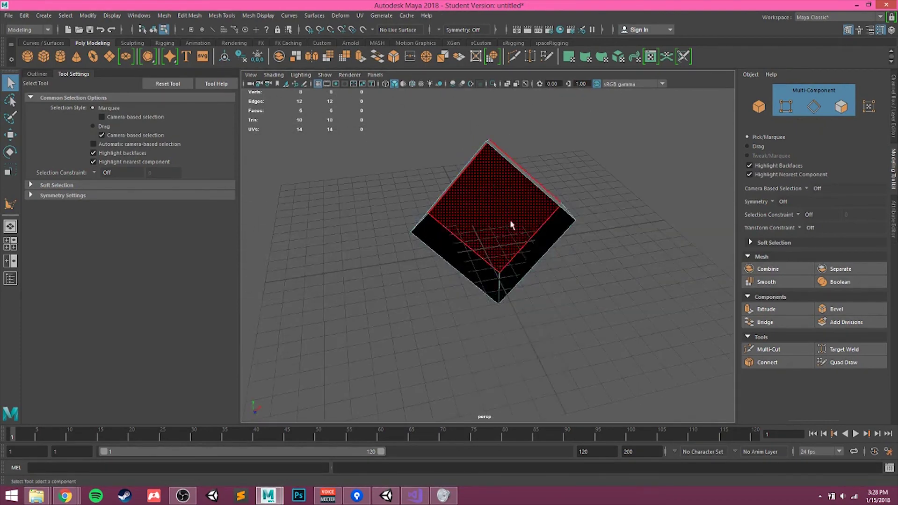
{"action": "right_click_drag", "start_coordinate": [514, 223], "coordinate": [612, 246]}
{"action": "left_click_drag", "start_coordinate": [612, 246], "coordinate": [431, 230], "text": "alt"}
{"action": "right_click_drag", "start_coordinate": [431, 230], "coordinate": [499, 237], "text": "alt"}
{"action": "left_click_drag", "start_coordinate": [499, 237], "coordinate": [557, 234], "text": "alt"}
{"action": "left_click", "coordinate": [557, 237]}
{"action": "right_click_drag", "start_coordinate": [556, 234], "coordinate": [609, 186]}
Step: Examine the open cube's inner and outer face sides from several angles, keeping the whole cube selected
{"action": "left_click_drag", "start_coordinate": [543, 268], "coordinate": [517, 276], "text": "alt"}
{"action": "left_click", "coordinate": [628, 261]}
{"action": "left_click_drag", "start_coordinate": [455, 296], "coordinate": [490, 265], "text": "alt"}
{"action": "left_click", "coordinate": [533, 199]}
{"action": "left_click_drag", "start_coordinate": [534, 198], "coordinate": [409, 194], "text": "alt"}
{"action": "right_click_drag", "start_coordinate": [492, 211], "coordinate": [528, 211], "text": "alt"}
{"action": "middle_click_drag", "start_coordinate": [528, 211], "coordinate": [504, 235], "text": "alt"}
{"action": "left_click", "coordinate": [302, 211]}
{"action": "left_click", "coordinate": [384, 229]}
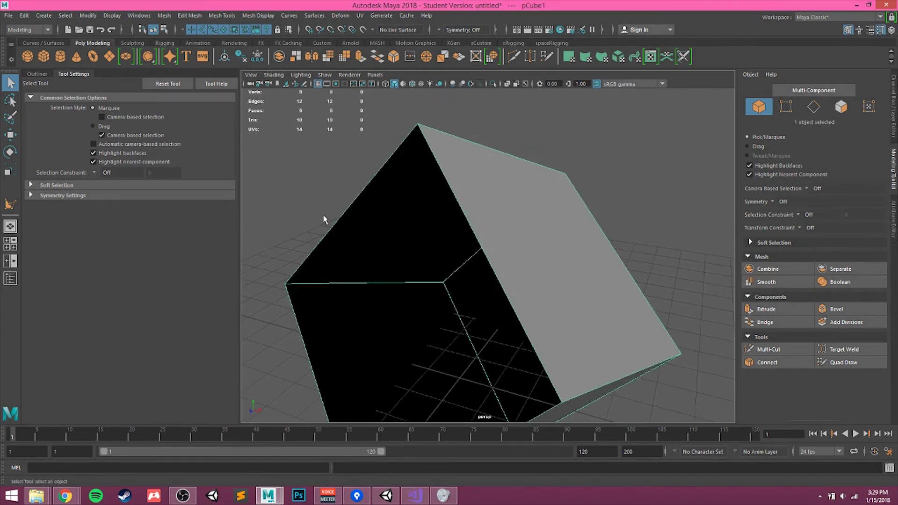
{"action": "left_click_drag", "start_coordinate": [418, 273], "coordinate": [381, 255], "text": "alt"}
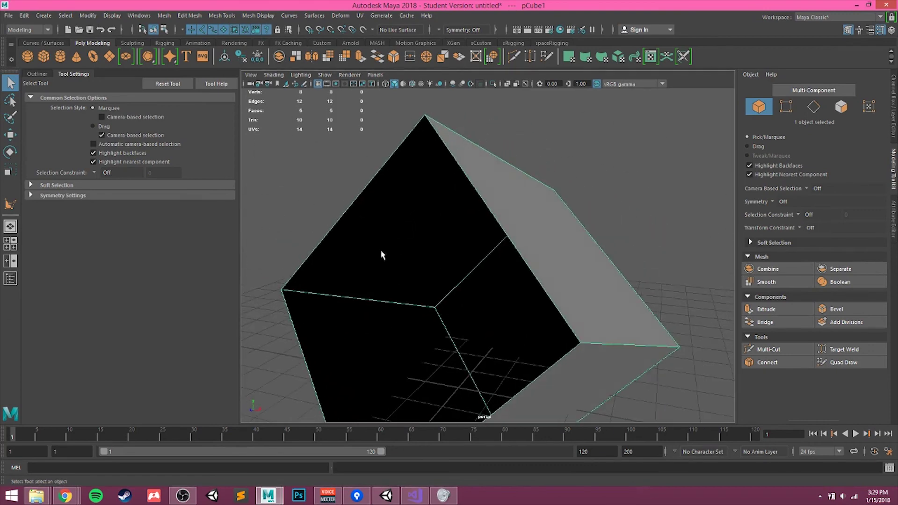
Step: Undo the recent actions until the cube's deleted side face is restored, and return to object selection
{"action": "scroll", "coordinate": [489, 271], "scroll_direction": "down", "scroll_amount": 2}
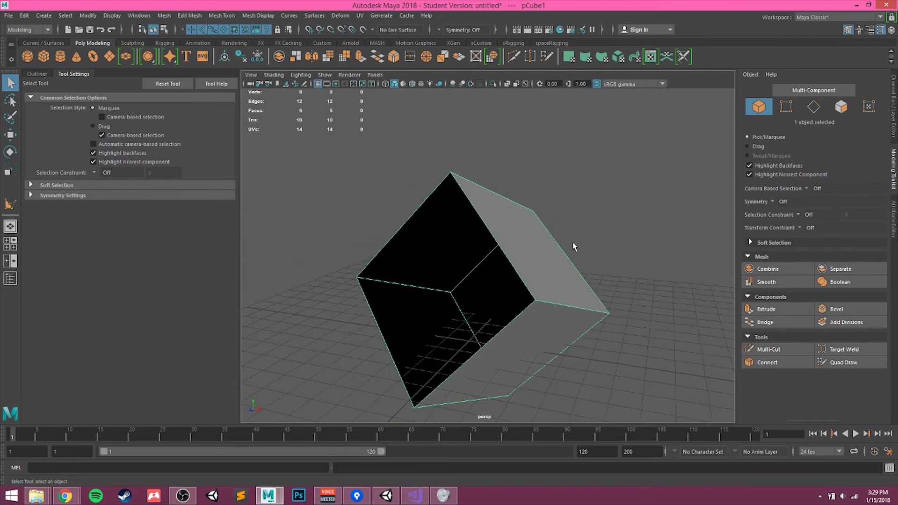
{"action": "left_click", "coordinate": [596, 237]}
{"action": "key", "text": "ctrl+z"}
{"action": "left_click", "coordinate": [590, 239]}
{"action": "key", "text": "ctrl+z"}
{"action": "key", "text": "ctrl+z"}
{"action": "key", "text": "ctrl+z"}
{"action": "key", "text": "ctrl+z"}
{"action": "key", "text": "ctrl+z"}
{"action": "key", "text": "ctrl+z"}
{"action": "key", "text": "ctrl+z"}
{"action": "key", "text": "ctrl+z"}
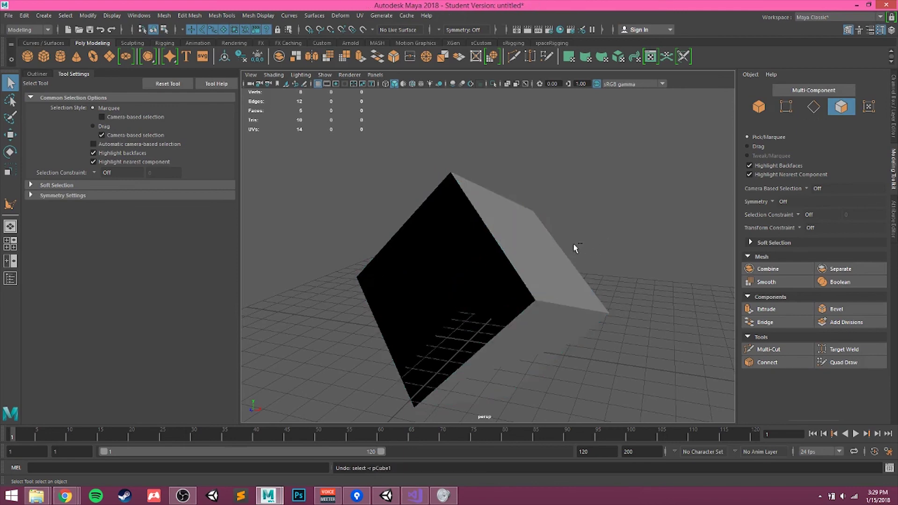
{"action": "key", "text": "ctrl+z"}
{"action": "key", "text": "ctrl+z"}
{"action": "left_click", "coordinate": [616, 248]}
{"action": "right_click_drag", "start_coordinate": [483, 238], "coordinate": [522, 224]}
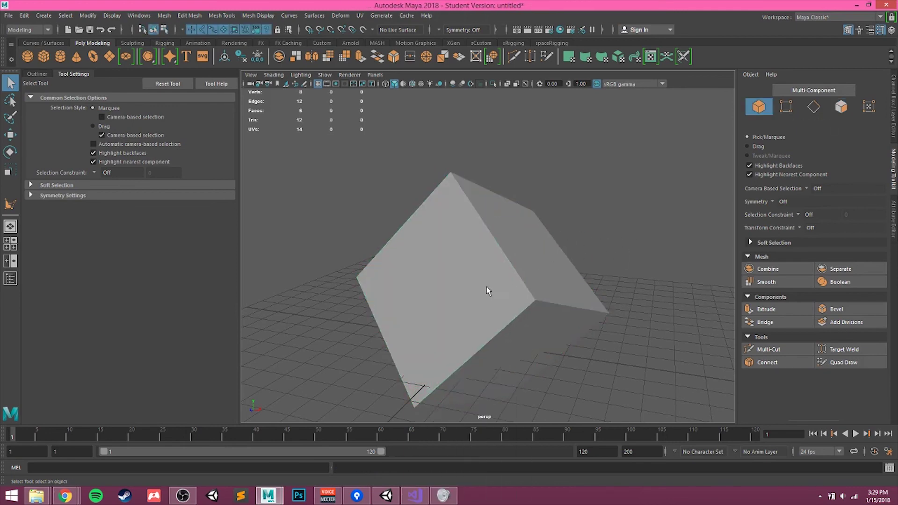
Step: Select the four edges around one large face of the cube in edge mode, and return to object selection
{"action": "left_click_drag", "start_coordinate": [487, 286], "coordinate": [479, 310], "text": "alt"}
{"action": "left_click", "coordinate": [521, 273]}
{"action": "left_click_drag", "start_coordinate": [521, 273], "coordinate": [383, 296], "text": "alt"}
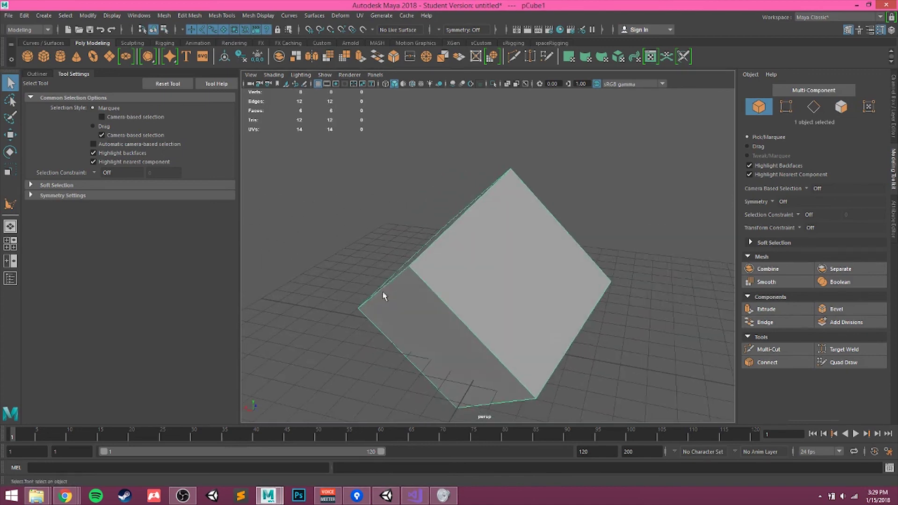
{"action": "left_click_drag", "start_coordinate": [499, 202], "coordinate": [389, 281], "text": "alt"}
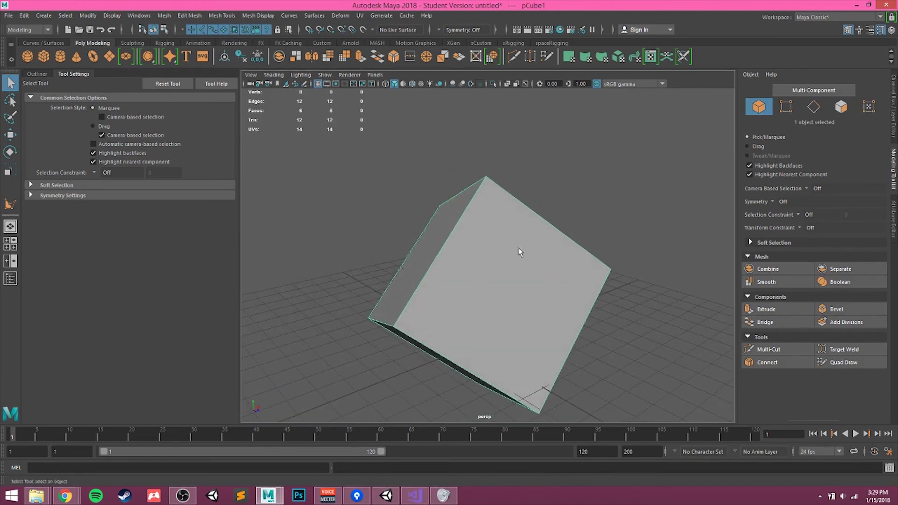
{"action": "right_click_drag", "start_coordinate": [496, 237], "coordinate": [502, 214]}
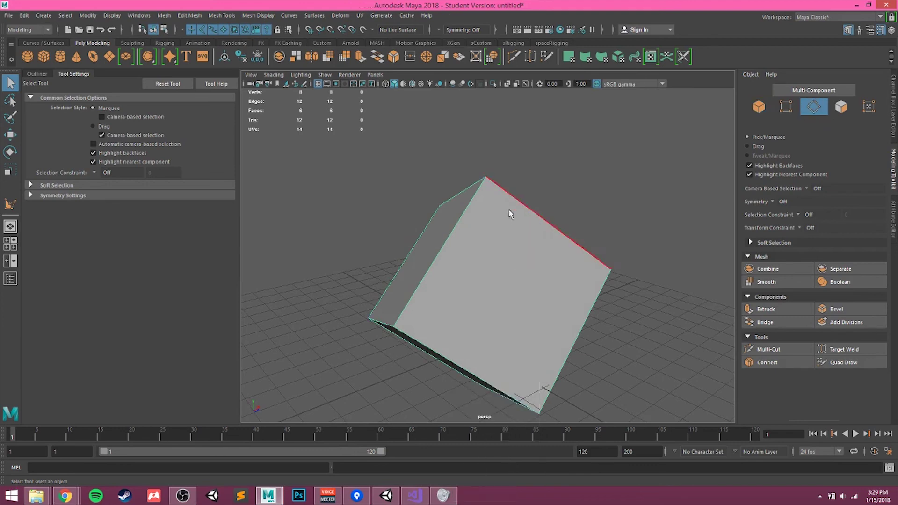
{"action": "left_click", "coordinate": [514, 202]}
{"action": "left_click", "coordinate": [446, 230], "text": "shift"}
{"action": "left_click", "coordinate": [585, 337], "text": "shift"}
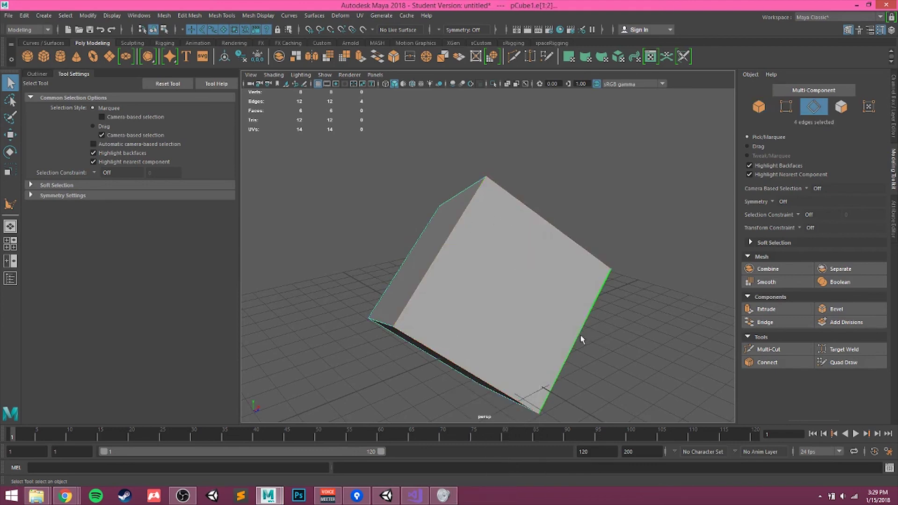
{"action": "left_click_drag", "start_coordinate": [582, 336], "coordinate": [515, 271], "text": "alt"}
{"action": "right_click_drag", "start_coordinate": [515, 238], "coordinate": [585, 225]}
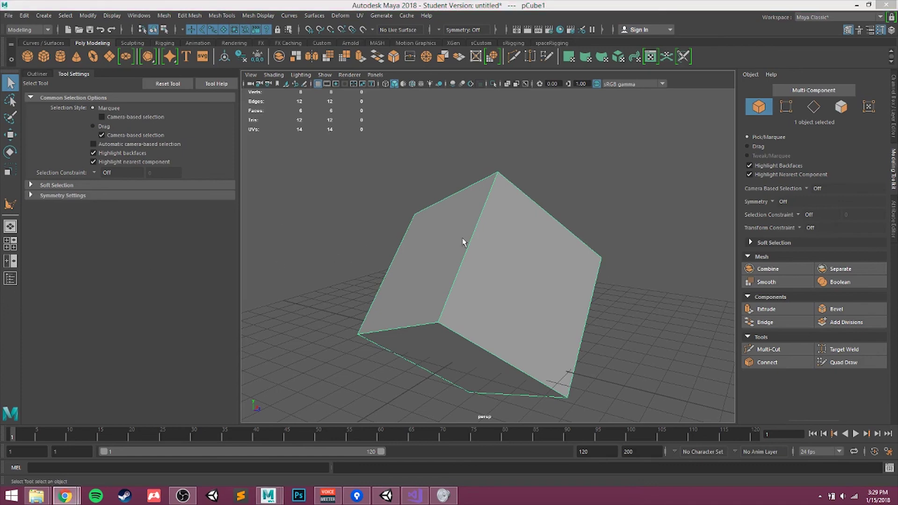
{"action": "left_click", "coordinate": [377, 216]}
{"action": "left_click", "coordinate": [445, 260]}
{"action": "left_click", "coordinate": [594, 201]}
{"action": "left_click", "coordinate": [533, 277]}
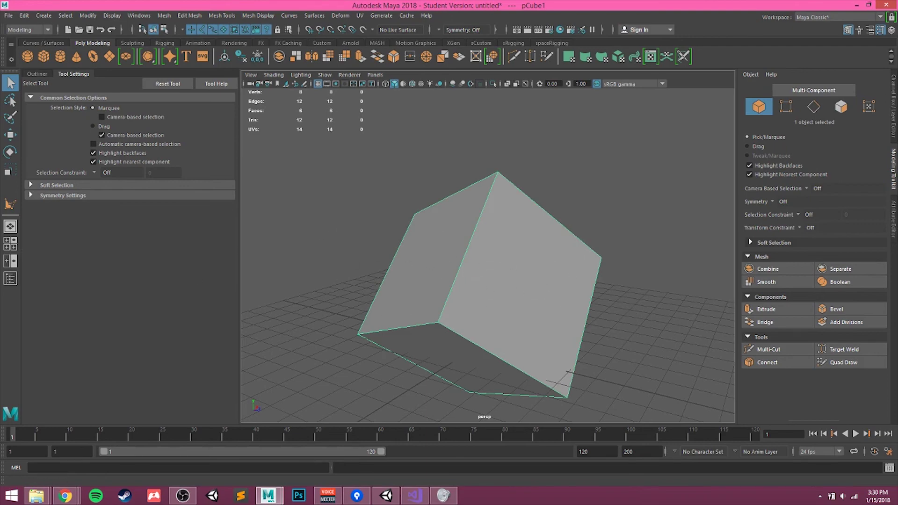
{"action": "key", "text": "alt+Tab"}
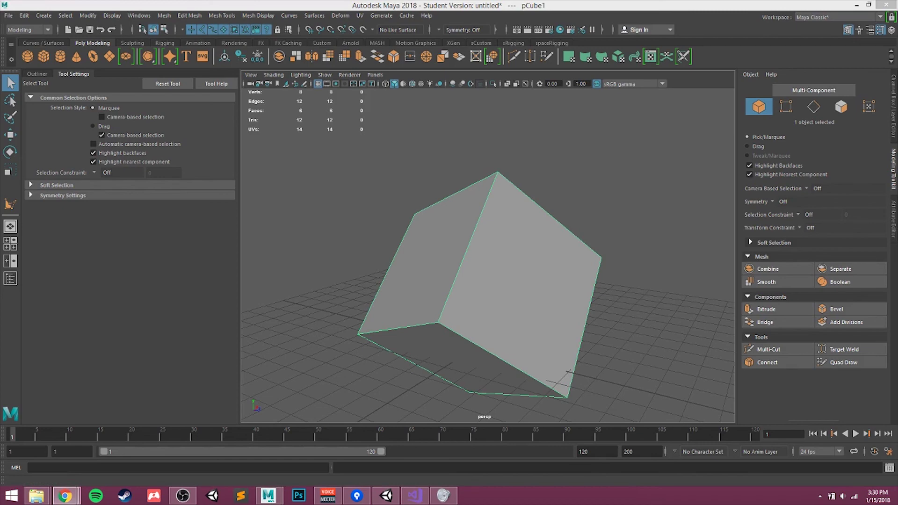
{"action": "left_click", "coordinate": [535, 205]}
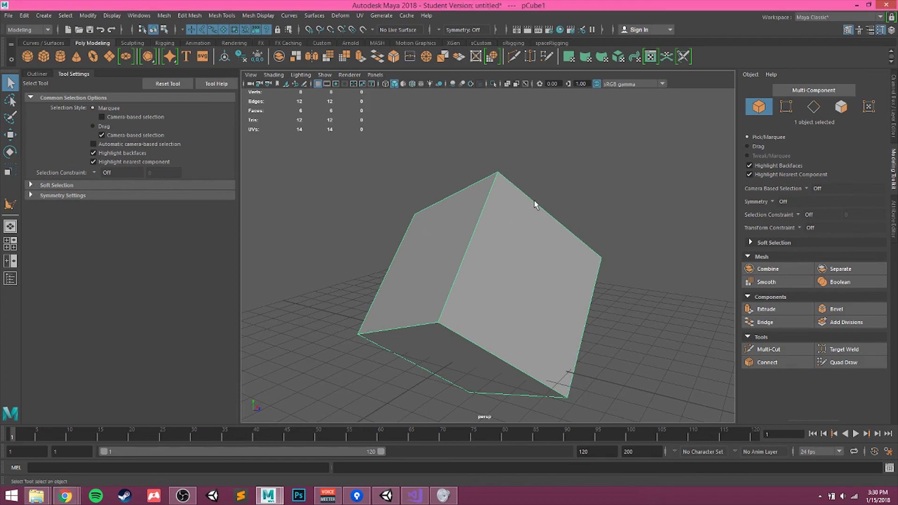
Step: Apply Extrude to the cube's side face and pull it outward by about 3.04 units in local Z
{"action": "left_click_drag", "start_coordinate": [542, 233], "coordinate": [524, 265], "text": "alt"}
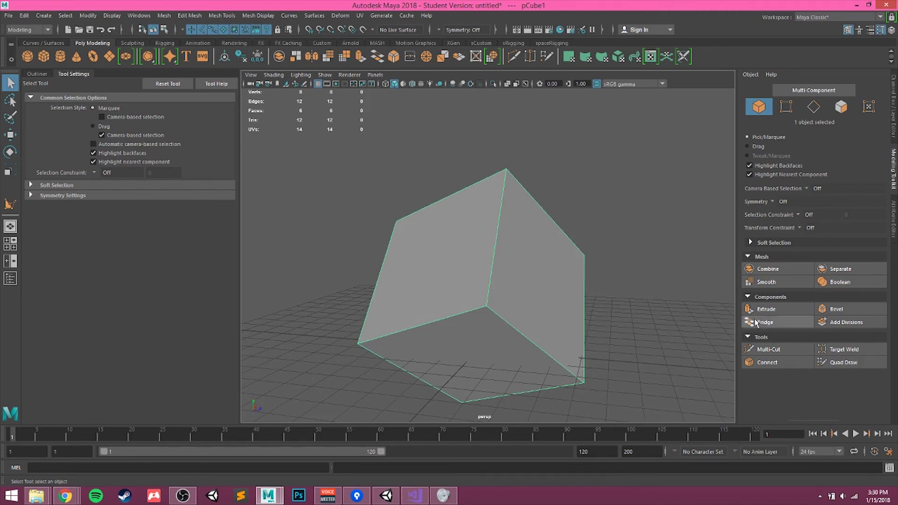
{"action": "right_click_drag", "start_coordinate": [448, 237], "coordinate": [447, 264]}
{"action": "left_click", "coordinate": [463, 241]}
{"action": "left_click", "coordinate": [544, 268]}
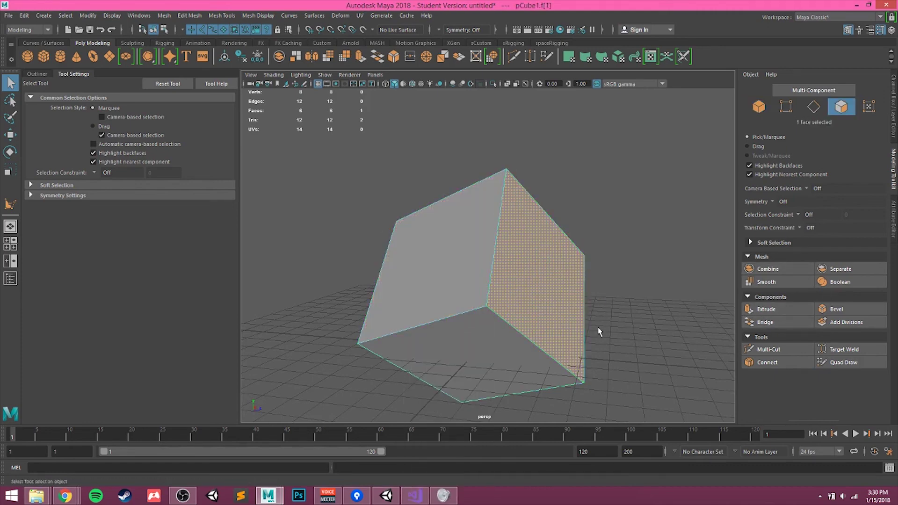
{"action": "key", "text": "w"}
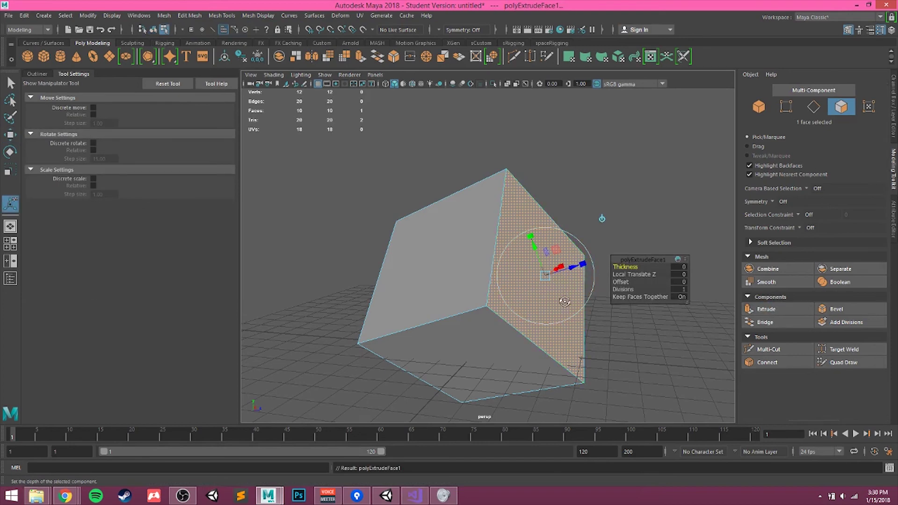
{"action": "left_click_drag", "start_coordinate": [565, 302], "coordinate": [551, 276], "text": "alt"}
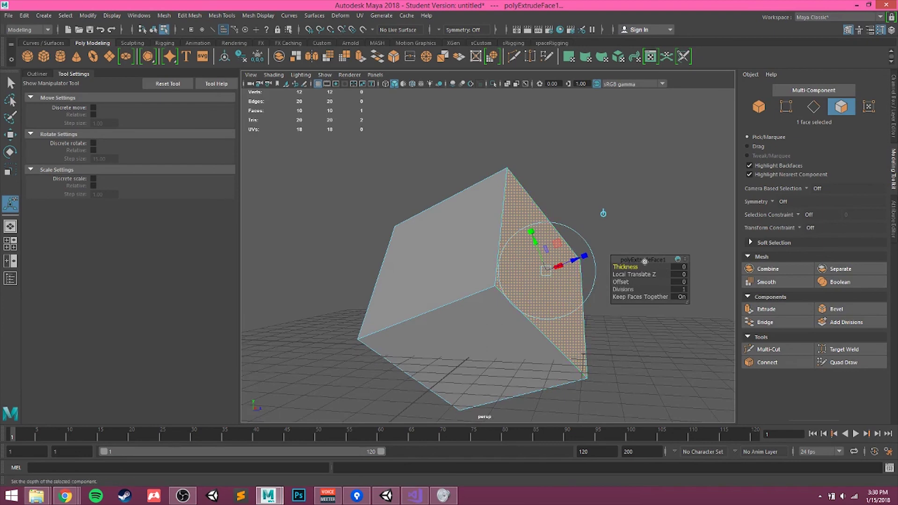
{"action": "left_click_drag", "start_coordinate": [650, 260], "coordinate": [656, 163]}
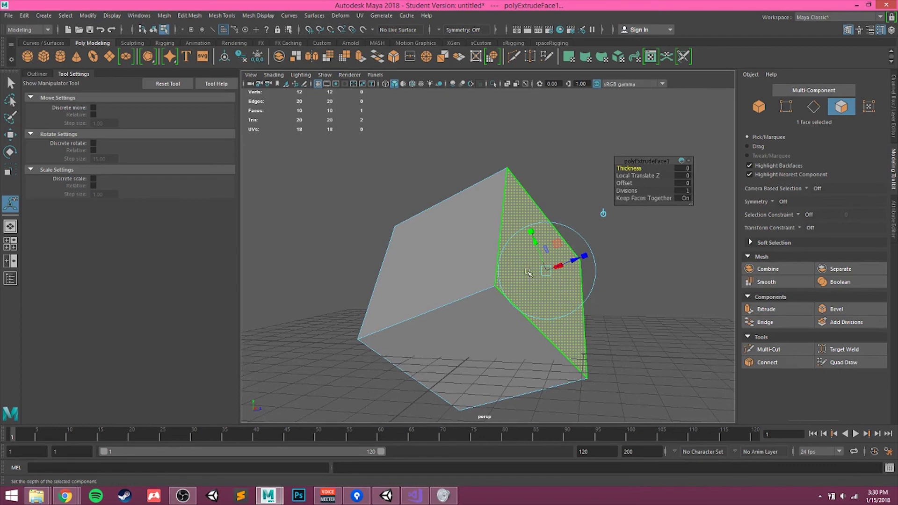
{"action": "mouse_move", "coordinate": [528, 272]}
{"action": "left_mouse_down", "text": "alt"}
{"action": "mouse_move", "coordinate": [520, 266]}
{"action": "mouse_move", "coordinate": [528, 282]}
{"action": "left_mouse_up", "text": "alt"}
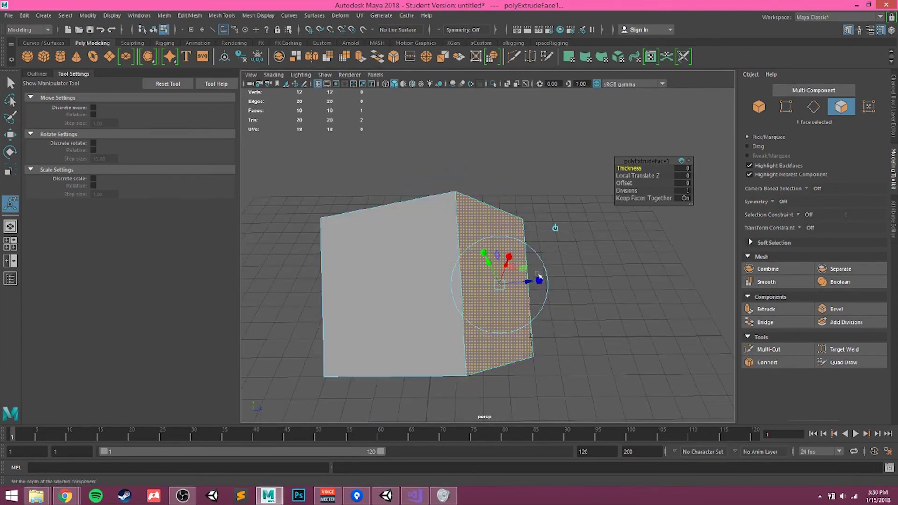
{"action": "left_click_drag", "start_coordinate": [529, 283], "coordinate": [608, 290]}
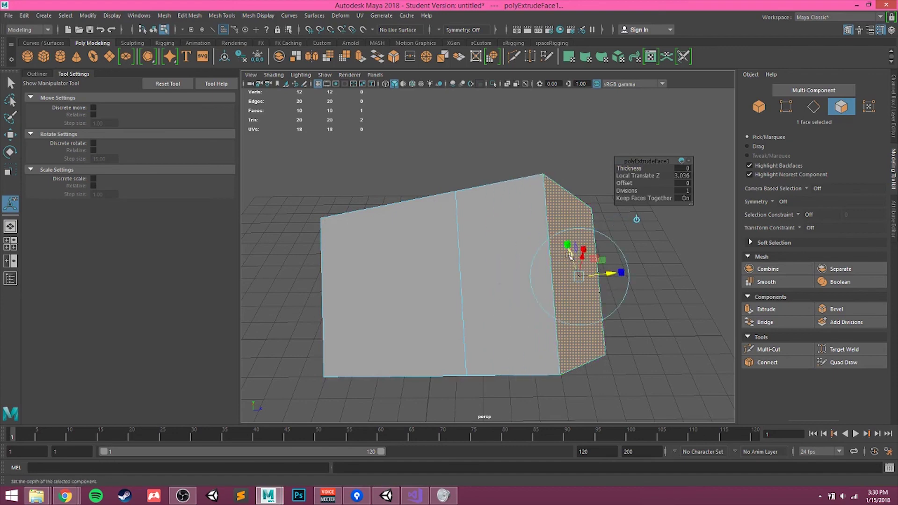
Step: Reposition the extruded face and adjust its size and angle with the extrude manipulator, ending at a local Z translation of about 2.73
{"action": "left_click_drag", "start_coordinate": [569, 255], "coordinate": [583, 297]}
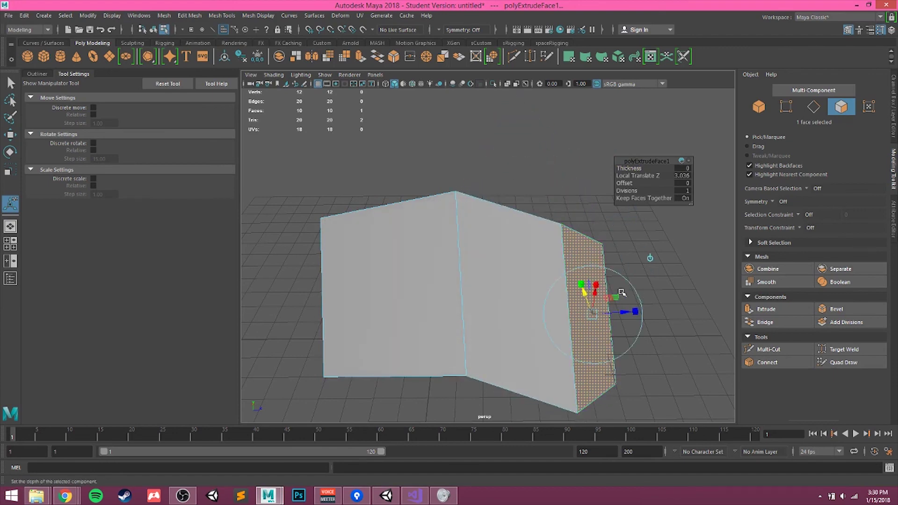
{"action": "left_click", "coordinate": [635, 312]}
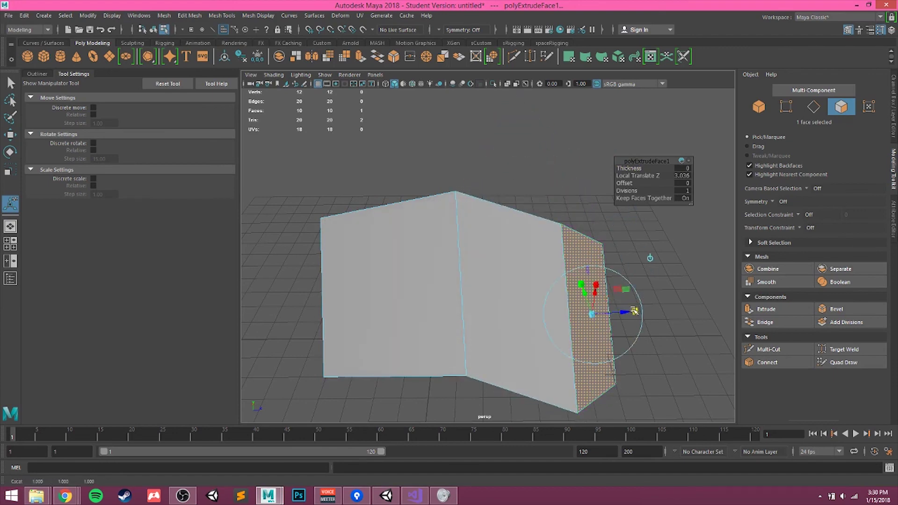
{"action": "left_click", "coordinate": [636, 312]}
{"action": "left_click", "coordinate": [637, 312]}
{"action": "left_click_drag", "start_coordinate": [637, 314], "coordinate": [576, 287]}
{"action": "left_click_drag", "start_coordinate": [585, 294], "coordinate": [598, 249]}
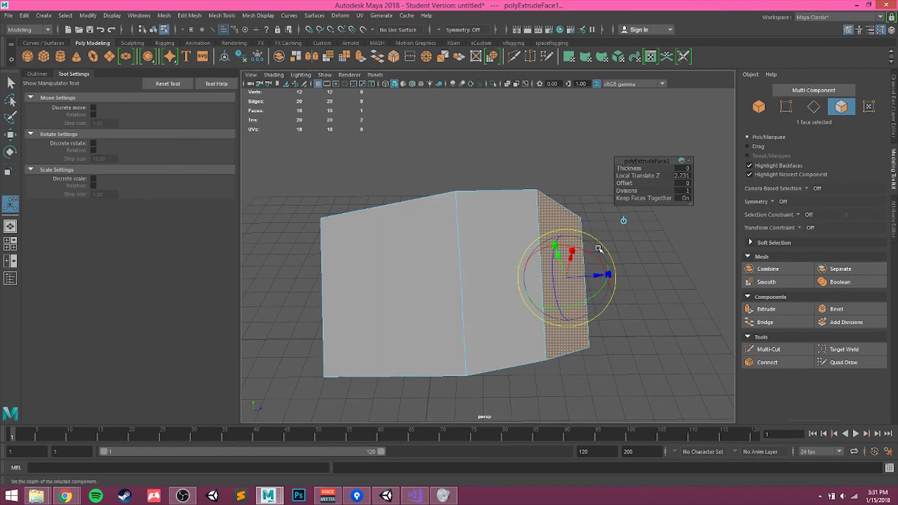
Step: Set the extrusion's thickness to 1.6, its local Z translation to 3.331 and its offset to 1.9
{"action": "mouse_move", "coordinate": [539, 288]}
{"action": "left_mouse_down", "text": "alt"}
{"action": "mouse_move", "coordinate": [523, 284]}
{"action": "mouse_move", "coordinate": [526, 299]}
{"action": "left_mouse_up", "text": "alt"}
{"action": "left_click", "coordinate": [559, 219]}
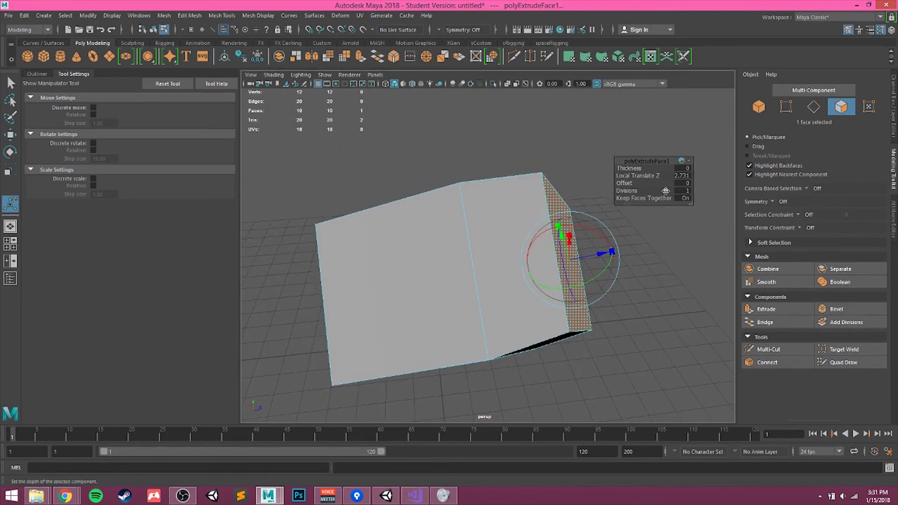
{"action": "mouse_move", "coordinate": [640, 177]}
{"action": "left_mouse_down"}
{"action": "mouse_move", "coordinate": [650, 169]}
{"action": "mouse_move", "coordinate": [640, 170]}
{"action": "left_mouse_up"}
{"action": "left_click_drag", "start_coordinate": [649, 210], "coordinate": [573, 206], "text": "alt"}
{"action": "left_click_drag", "start_coordinate": [630, 184], "coordinate": [638, 181]}
{"action": "mouse_move", "coordinate": [566, 227]}
{"action": "middle_mouse_down"}
{"action": "mouse_move", "coordinate": [538, 227]}
{"action": "mouse_move", "coordinate": [575, 227]}
{"action": "mouse_move", "coordinate": [566, 227]}
{"action": "middle_mouse_up"}
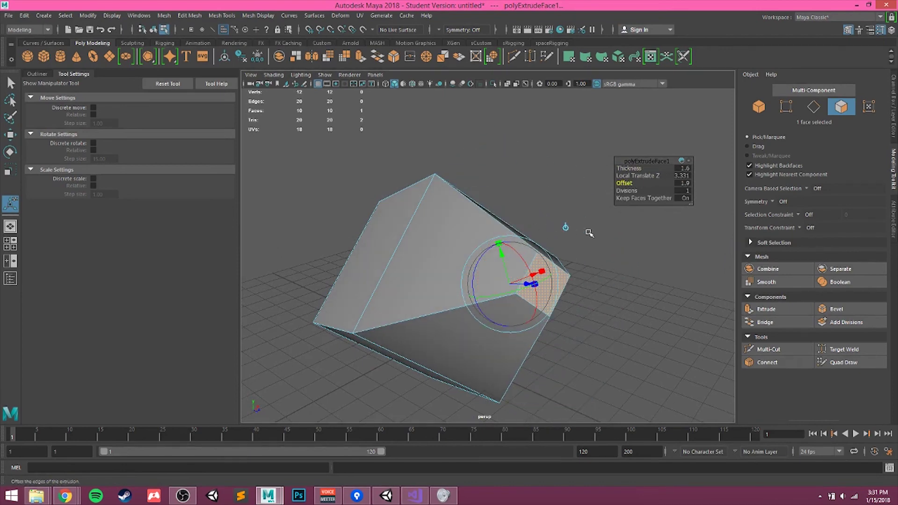
Step: Try 3 divisions on the tapered extrusion and set the divisions back to 1
{"action": "left_click", "coordinate": [635, 192]}
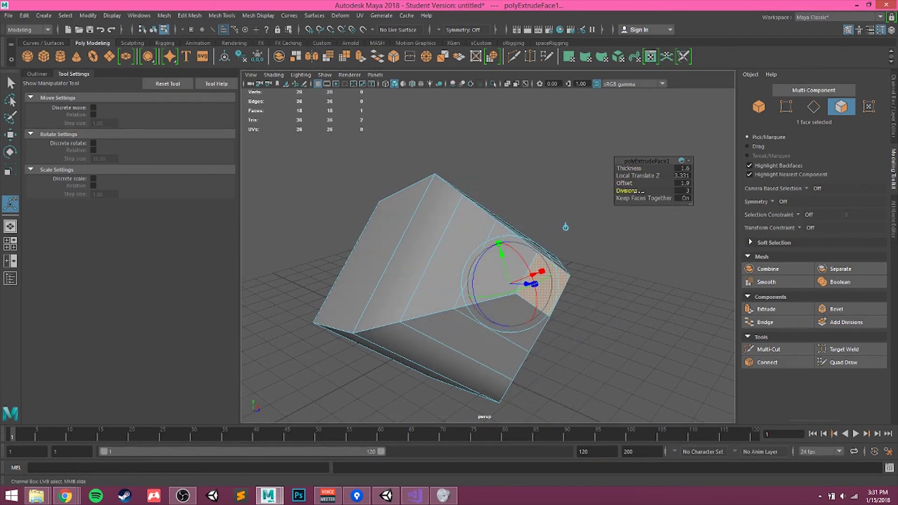
{"action": "middle_click_drag", "start_coordinate": [566, 227], "coordinate": [508, 205]}
{"action": "left_click_drag", "start_coordinate": [508, 205], "coordinate": [426, 156], "text": "alt"}
{"action": "left_click_drag", "start_coordinate": [629, 191], "coordinate": [614, 190]}
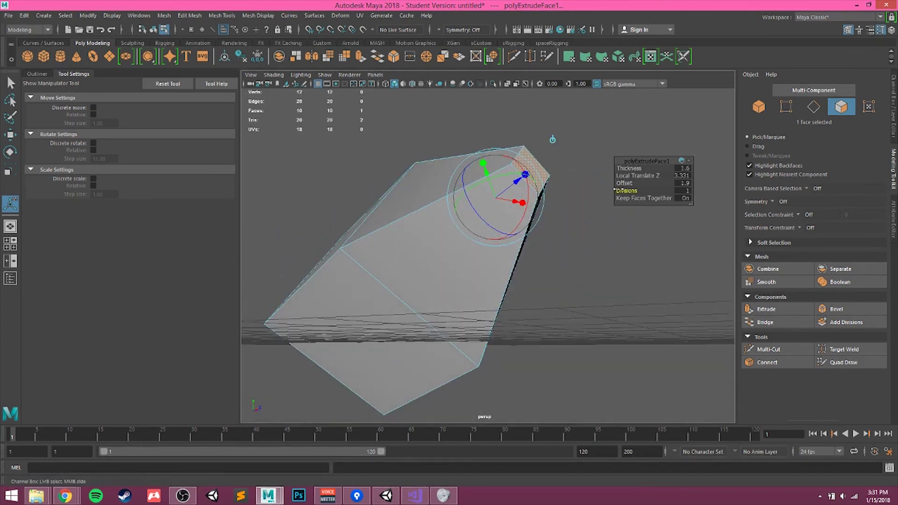
{"action": "left_click_drag", "start_coordinate": [417, 187], "coordinate": [524, 227], "text": "alt"}
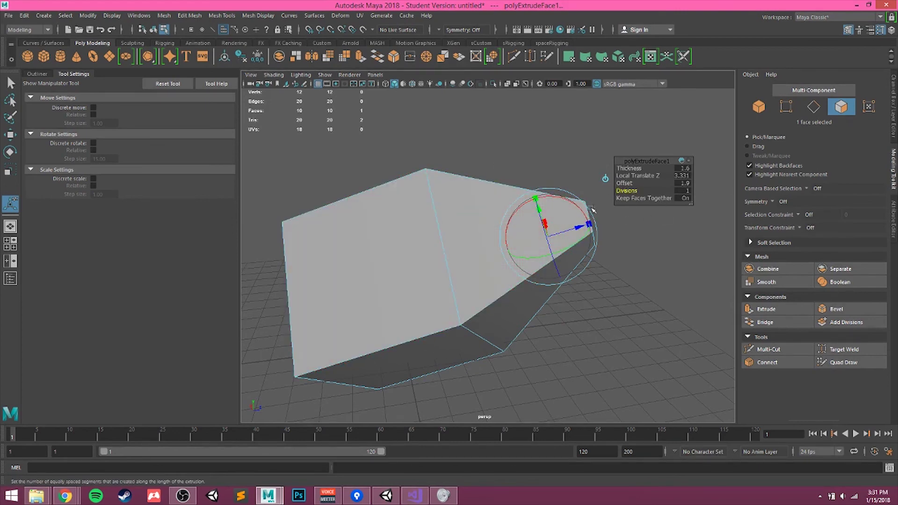
Step: Create a polygon plane about 11 units along negative Z from the origin and scale it up uniformly beside the extruded cube
{"action": "scroll", "coordinate": [435, 255], "scroll_direction": "down", "scroll_amount": 3}
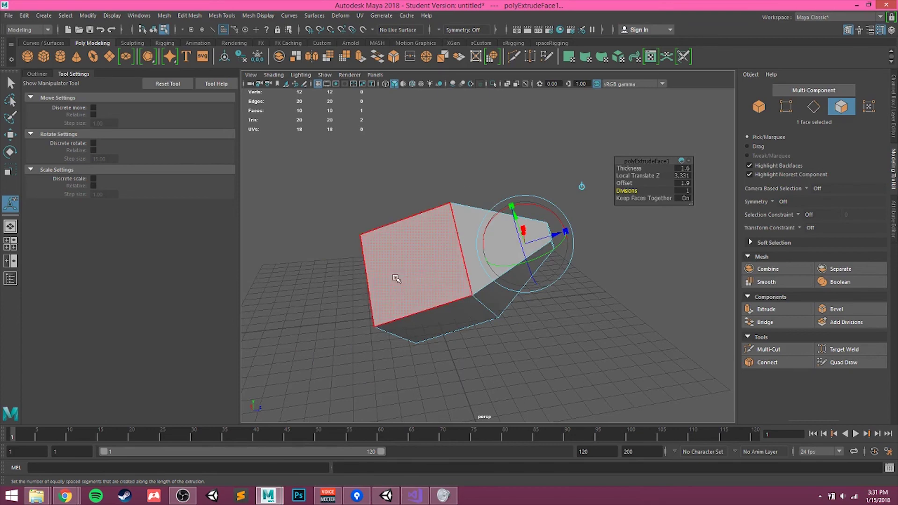
{"action": "middle_click_drag", "start_coordinate": [395, 275], "coordinate": [509, 250], "text": "alt"}
{"action": "scroll", "coordinate": [509, 250], "scroll_direction": "down", "scroll_amount": 4}
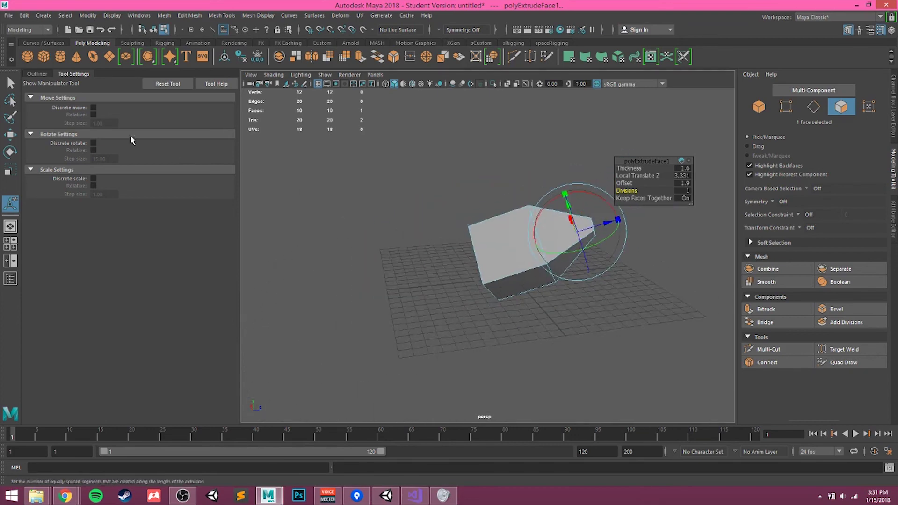
{"action": "left_click", "coordinate": [113, 62]}
{"action": "key", "text": "w"}
{"action": "left_click_drag", "start_coordinate": [555, 274], "coordinate": [453, 283]}
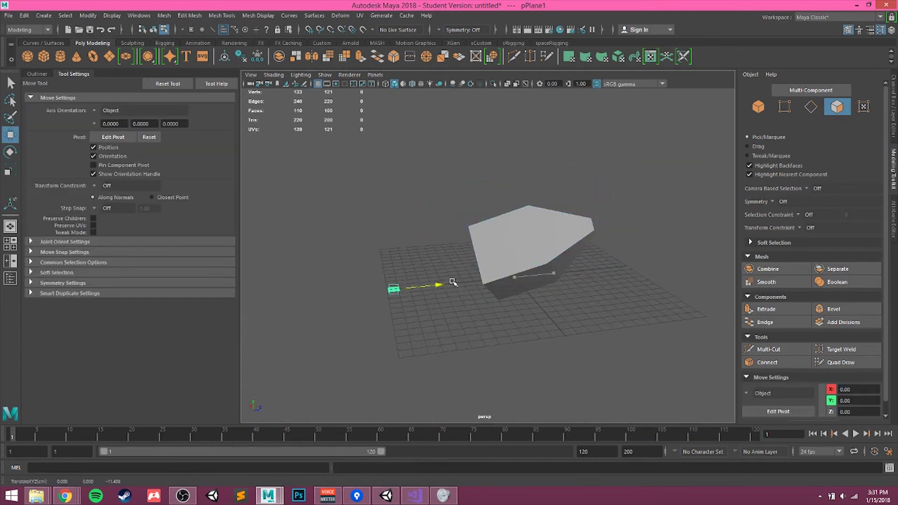
{"action": "key", "text": "r"}
{"action": "left_click_drag", "start_coordinate": [393, 290], "coordinate": [496, 305]}
{"action": "left_click", "coordinate": [449, 251]}
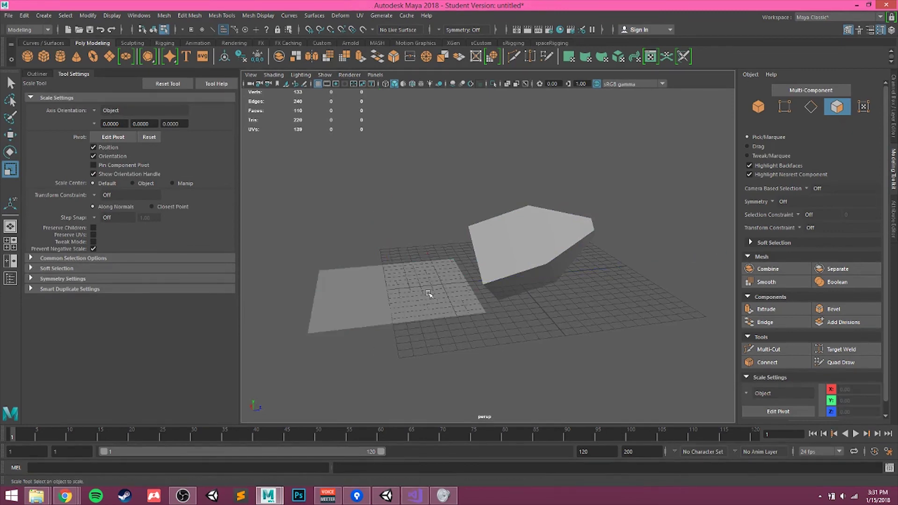
Step: Select all faces of the plane and extrude them about 2.38 units upward into a slab
{"action": "left_click", "coordinate": [372, 288]}
{"action": "scroll", "coordinate": [361, 300], "scroll_direction": "up", "scroll_amount": 3}
{"action": "scroll", "coordinate": [357, 297], "scroll_direction": "down", "scroll_amount": 1}
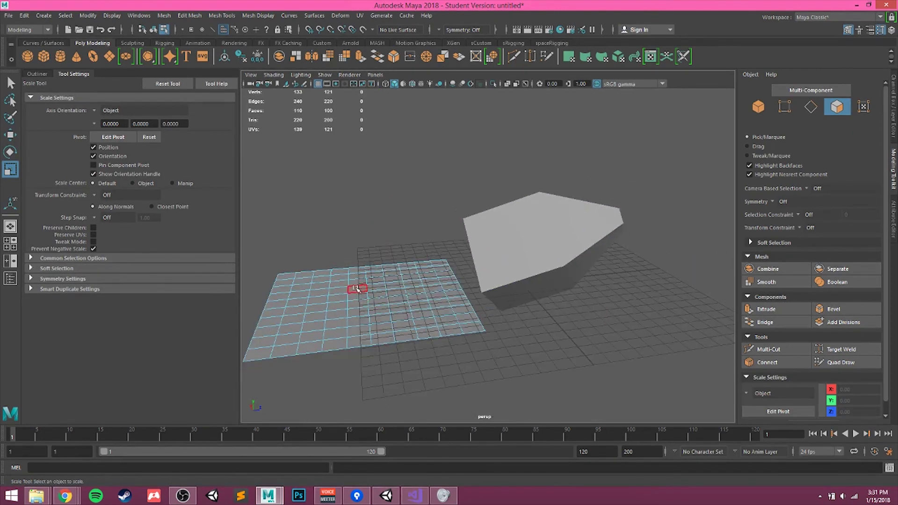
{"action": "right_click_drag", "start_coordinate": [357, 289], "coordinate": [361, 268]}
{"action": "double_click", "coordinate": [358, 305]}
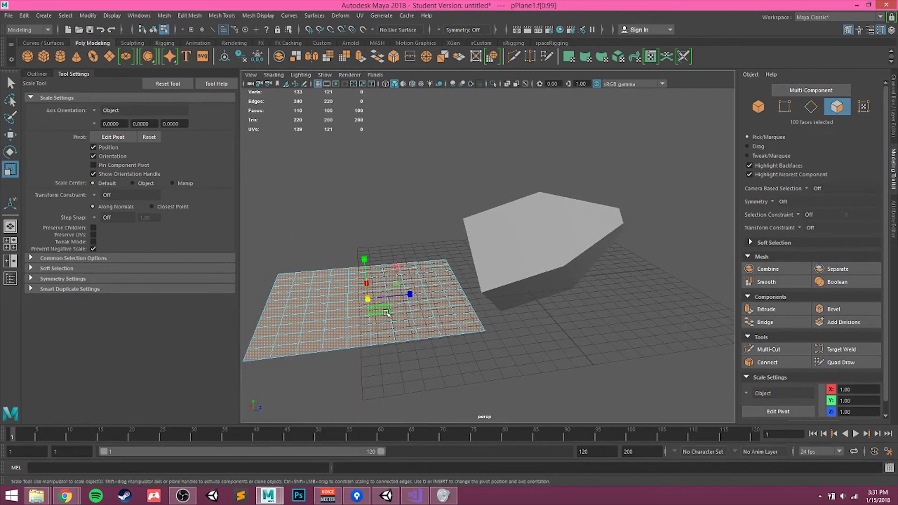
{"action": "left_click_drag", "start_coordinate": [406, 324], "coordinate": [427, 300], "text": "alt"}
{"action": "scroll", "coordinate": [402, 289], "scroll_direction": "up", "scroll_amount": 4}
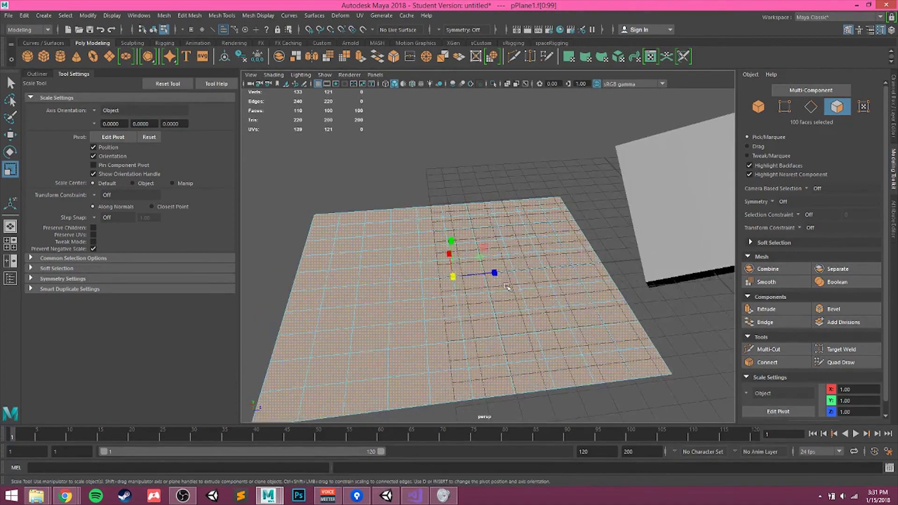
{"action": "left_click", "coordinate": [774, 311]}
{"action": "left_click_drag", "start_coordinate": [685, 300], "coordinate": [683, 224]}
{"action": "left_click_drag", "start_coordinate": [547, 268], "coordinate": [459, 264], "text": "alt"}
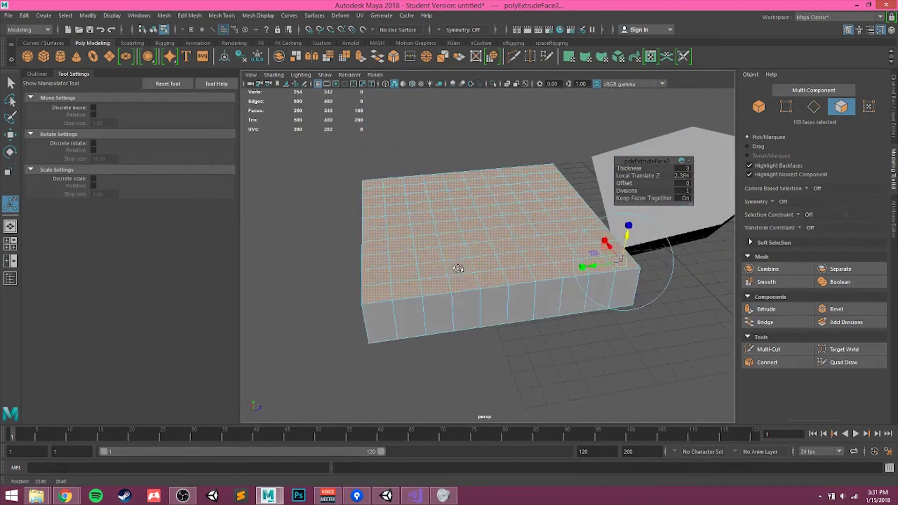
{"action": "scroll", "coordinate": [441, 254], "scroll_direction": "up", "scroll_amount": 3}
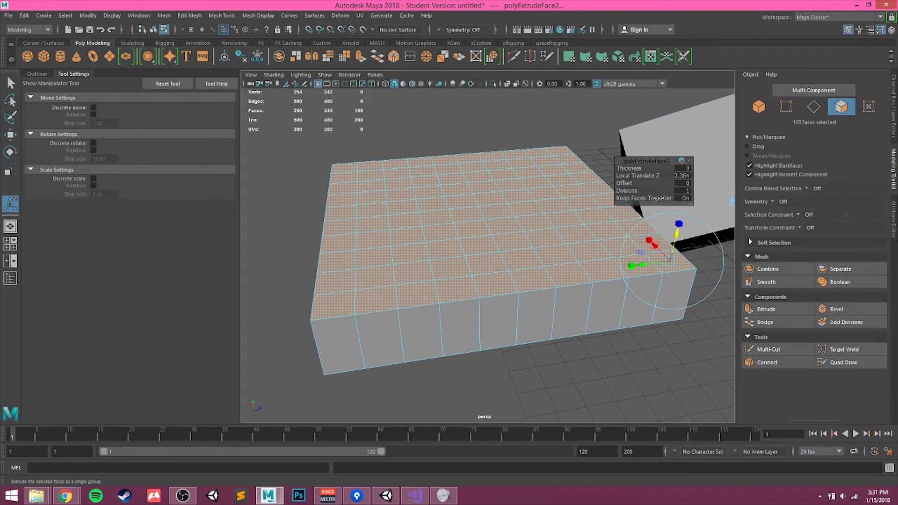
Step: Try the slab extrusion with Keep Faces Together off and undo back to the flat plane
{"action": "left_click_drag", "start_coordinate": [665, 199], "coordinate": [641, 200]}
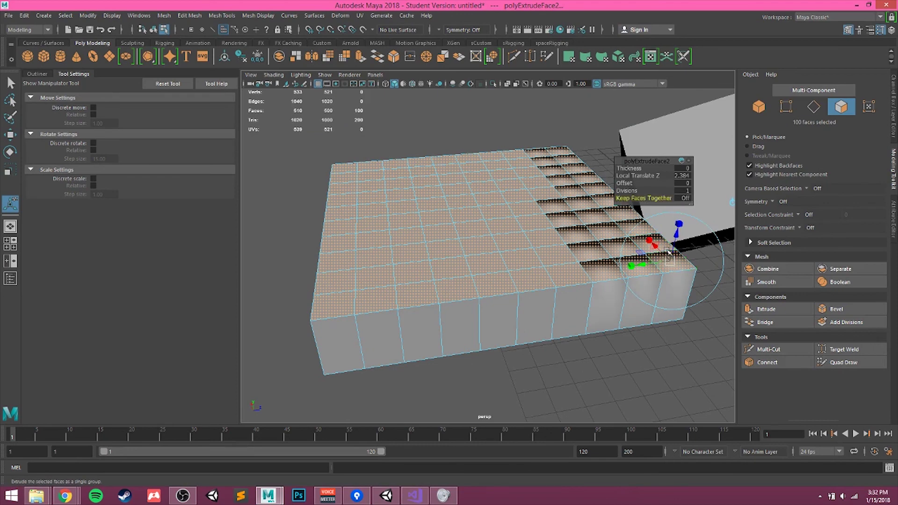
{"action": "key", "text": "ctrl+z"}
{"action": "key", "text": "ctrl+z"}
{"action": "key", "text": "ctrl+z"}
{"action": "key", "text": "ctrl+z"}
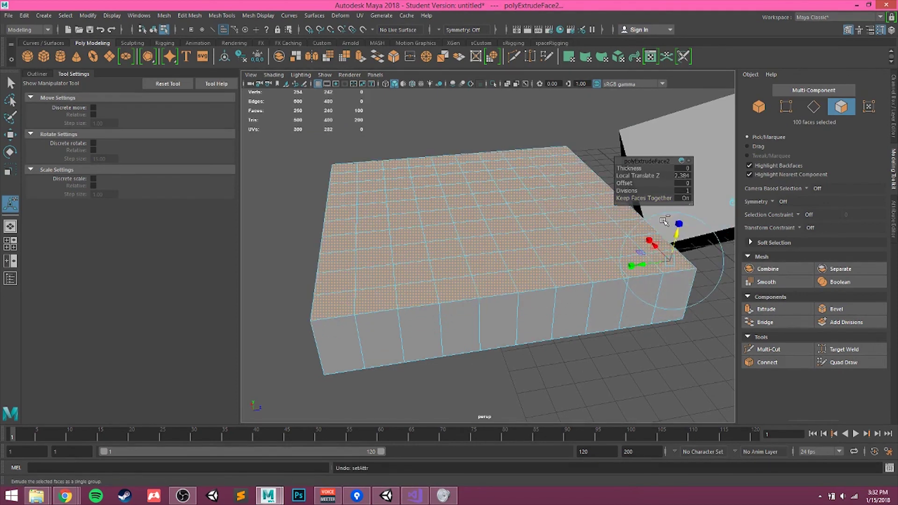
{"action": "key", "text": "ctrl+z"}
Step: Extrude all plane faces separately with Keep Faces Together off, about 1.27 upward, and scale their tops down into tapered spikes
{"action": "left_click", "coordinate": [772, 312]}
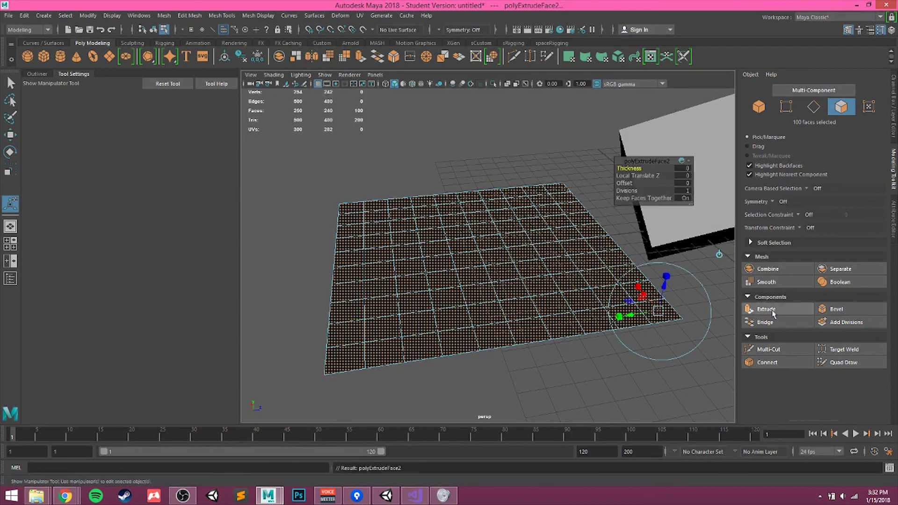
{"action": "left_click_drag", "start_coordinate": [659, 199], "coordinate": [603, 197]}
{"action": "left_click_drag", "start_coordinate": [661, 305], "coordinate": [572, 280]}
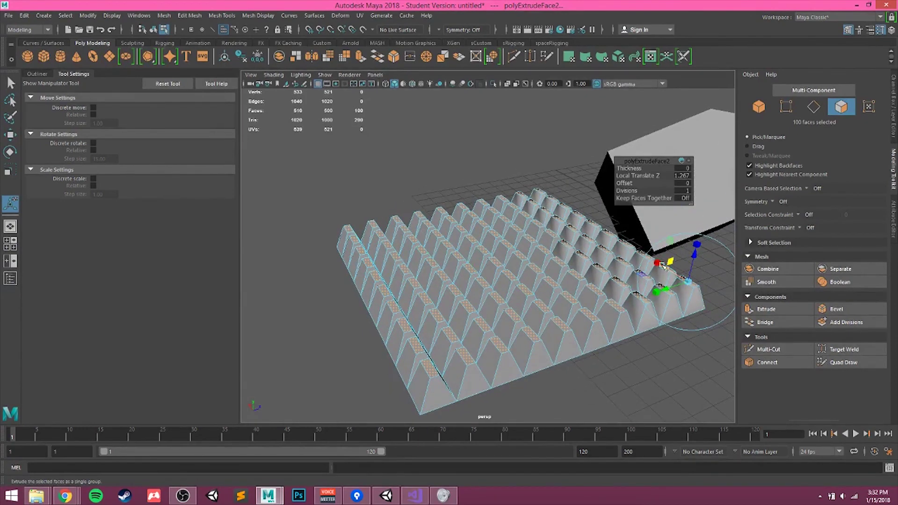
{"action": "left_click_drag", "start_coordinate": [657, 264], "coordinate": [414, 269]}
Step: Return to object mode and delete the spiked plane
{"action": "right_click_drag", "start_coordinate": [413, 238], "coordinate": [461, 225]}
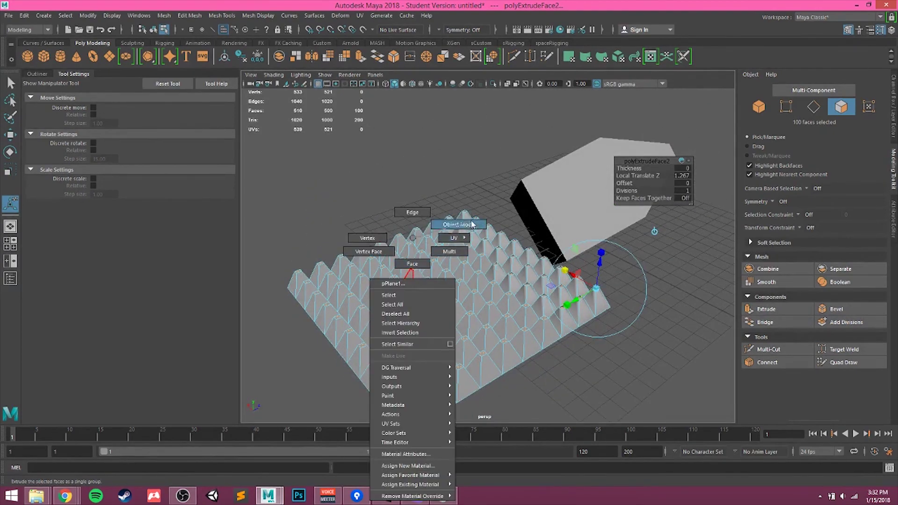
{"action": "left_click", "coordinate": [463, 238]}
{"action": "left_click", "coordinate": [462, 275]}
{"action": "left_click_drag", "start_coordinate": [555, 331], "coordinate": [575, 334], "text": "alt"}
{"action": "left_click", "coordinate": [653, 276]}
{"action": "left_click_drag", "start_coordinate": [654, 276], "coordinate": [630, 319], "text": "alt"}
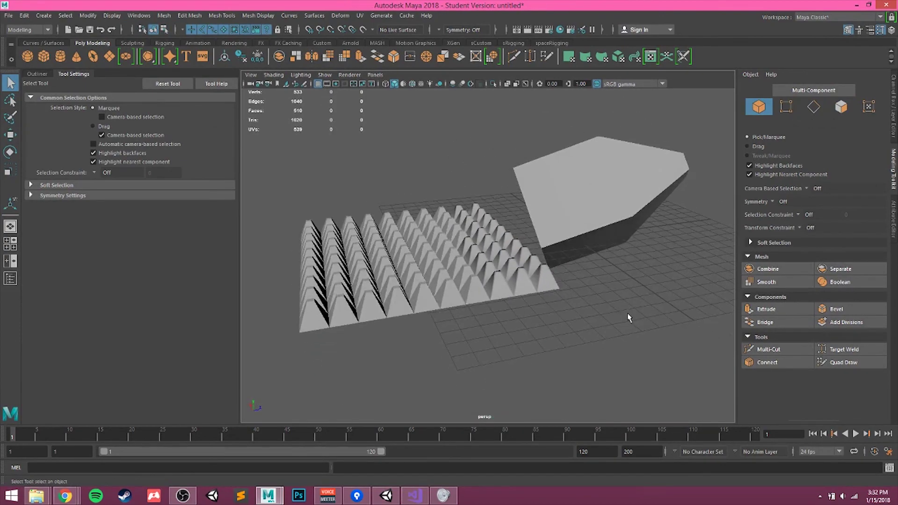
{"action": "left_click", "coordinate": [607, 211]}
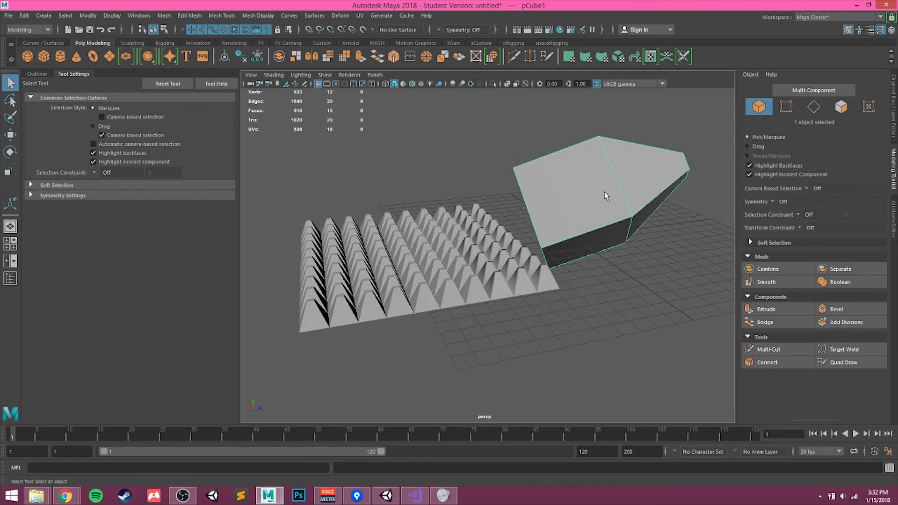
{"action": "left_click", "coordinate": [436, 247]}
{"action": "key", "text": "Delete"}
Step: Pick an edge of the extruded cube in edge mode, return to object mode and delete the whole cube
{"action": "left_click", "coordinate": [630, 194]}
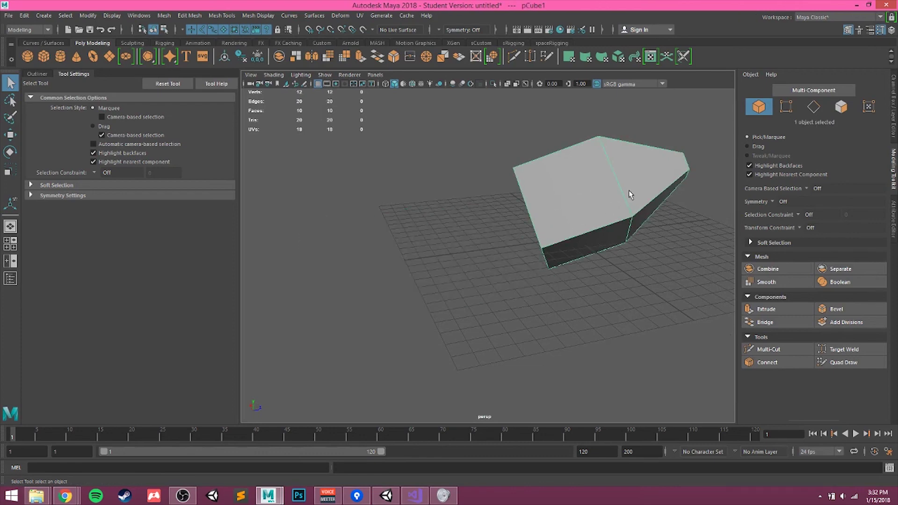
{"action": "left_click_drag", "start_coordinate": [629, 215], "coordinate": [580, 220], "text": "alt"}
{"action": "mouse_move", "coordinate": [580, 220]}
{"action": "right_mouse_down", "text": "alt"}
{"action": "mouse_move", "coordinate": [624, 215]}
{"action": "mouse_move", "coordinate": [594, 216]}
{"action": "right_mouse_up", "text": "alt"}
{"action": "left_click_drag", "start_coordinate": [594, 217], "coordinate": [503, 207], "text": "alt"}
{"action": "right_click_drag", "start_coordinate": [503, 207], "coordinate": [515, 178]}
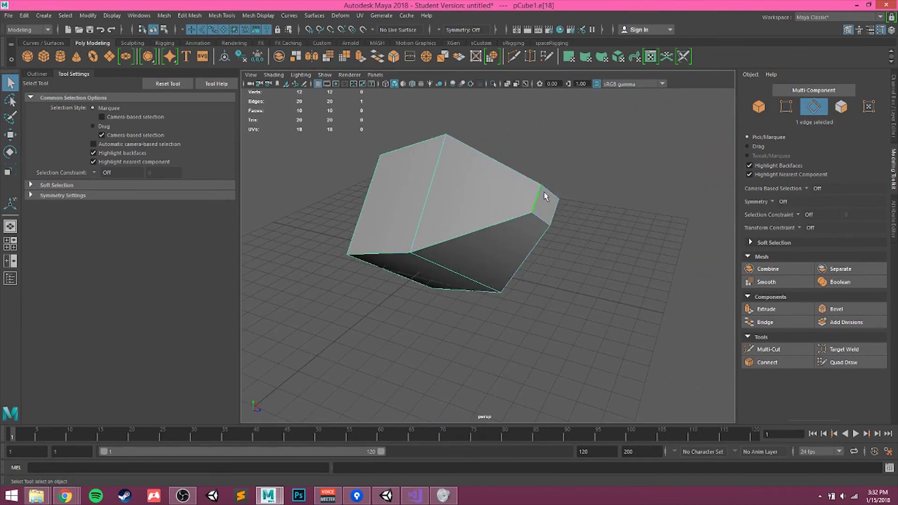
{"action": "left_click", "coordinate": [469, 209]}
{"action": "left_click", "coordinate": [428, 202]}
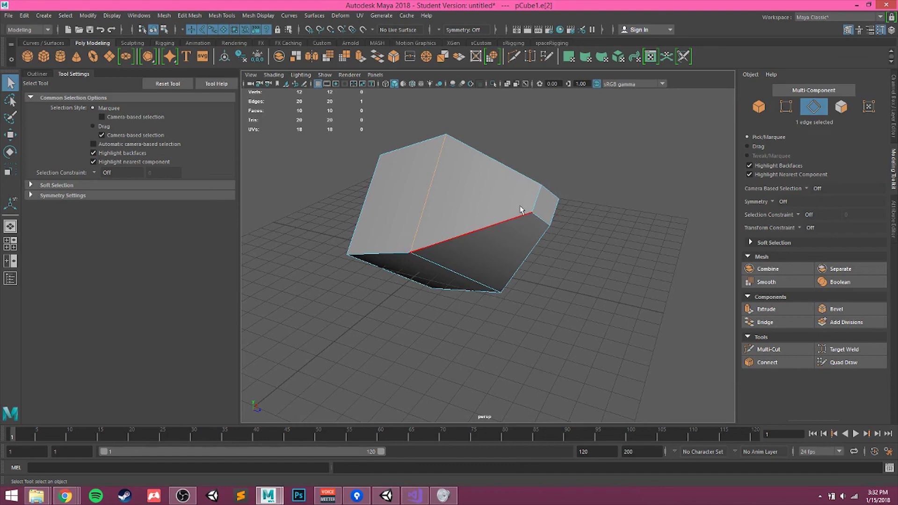
{"action": "right_click_drag", "start_coordinate": [417, 194], "coordinate": [459, 184]}
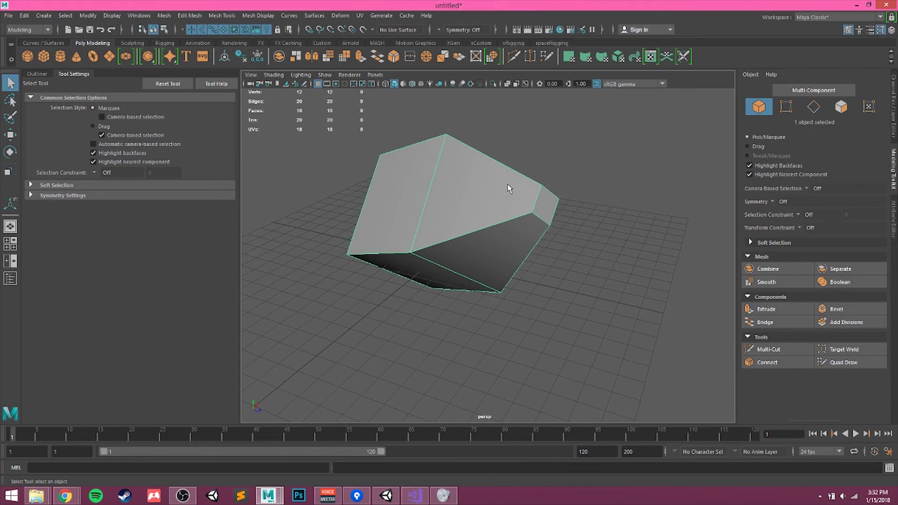
{"action": "key", "text": "Delete"}
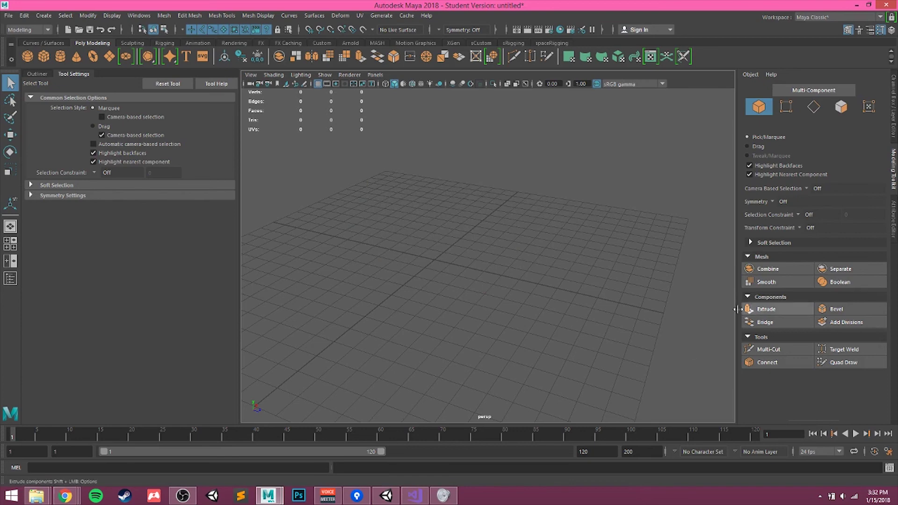
Step: Create a polygon cube at the origin, scale it uniformly to about 4.56 and raise it about 2.28 in Y onto the grid
{"action": "left_click_drag", "start_coordinate": [451, 273], "coordinate": [483, 230], "text": "alt"}
{"action": "right_click_drag", "start_coordinate": [483, 231], "coordinate": [448, 240], "text": "alt"}
{"action": "middle_click_drag", "start_coordinate": [448, 241], "coordinate": [448, 245], "text": "alt"}
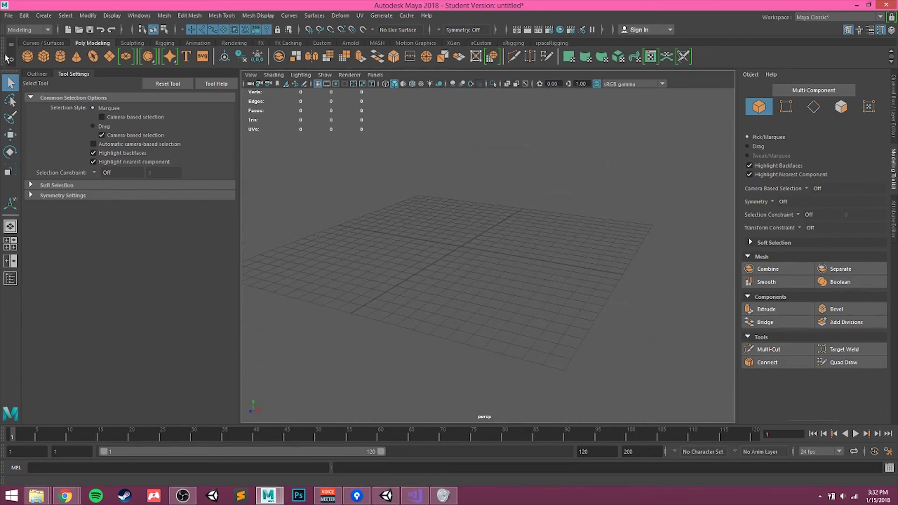
{"action": "left_click", "coordinate": [44, 57]}
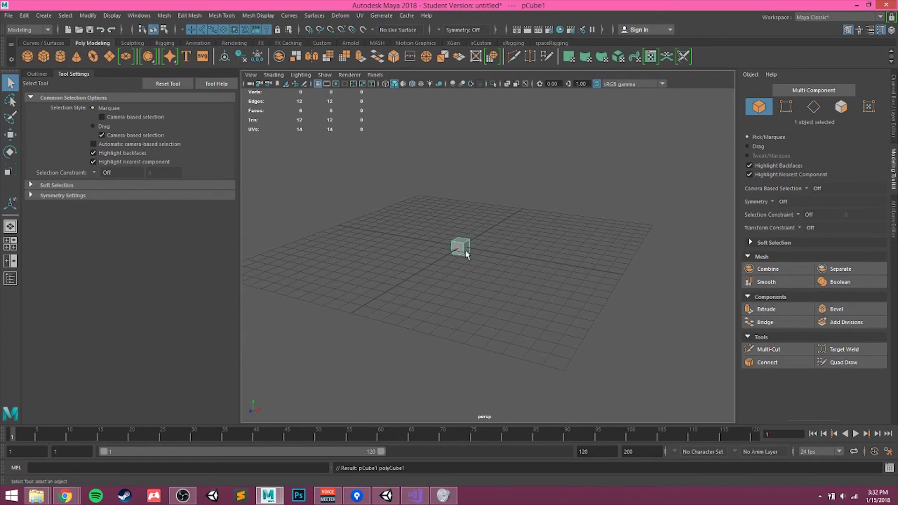
{"action": "key", "text": "r"}
{"action": "left_click_drag", "start_coordinate": [461, 247], "coordinate": [483, 251]}
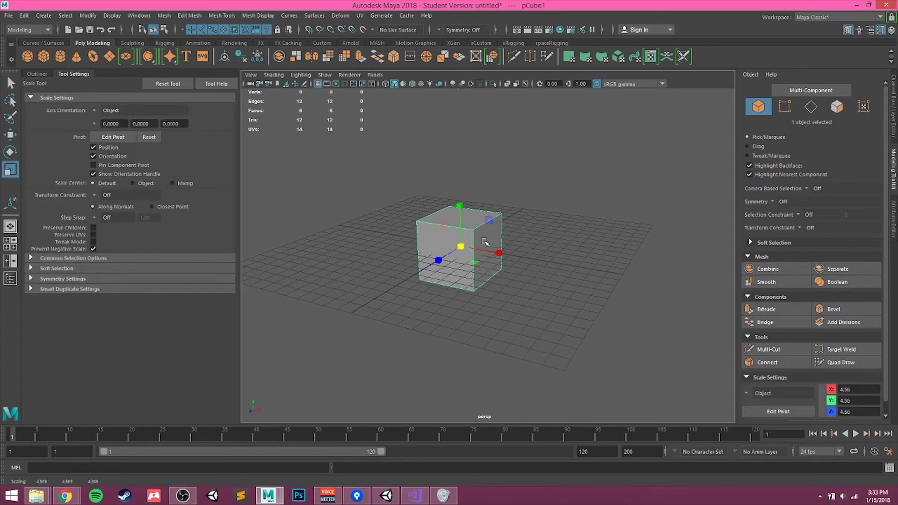
{"action": "key", "text": "w"}
{"action": "left_click_drag", "start_coordinate": [461, 203], "coordinate": [465, 175]}
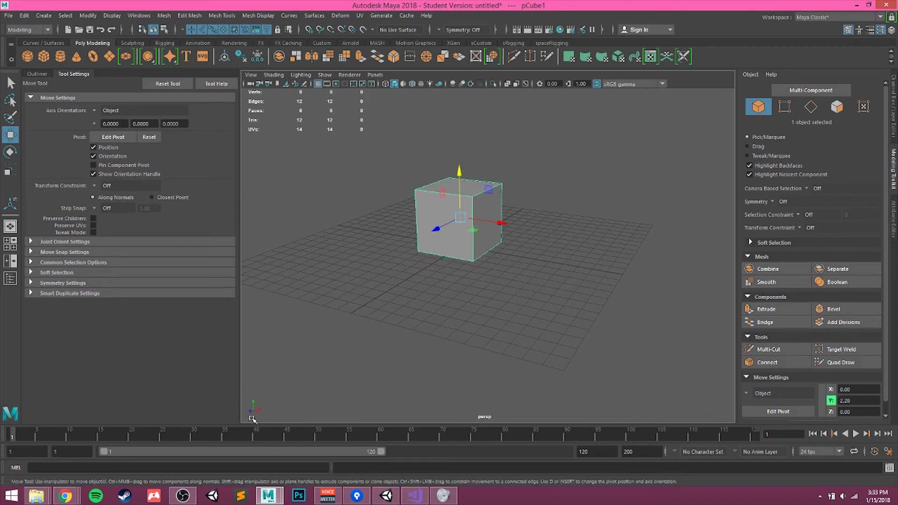
Step: Examine the new cube and its position on the grid from several angles
{"action": "left_click_drag", "start_coordinate": [297, 405], "coordinate": [237, 416], "text": "alt"}
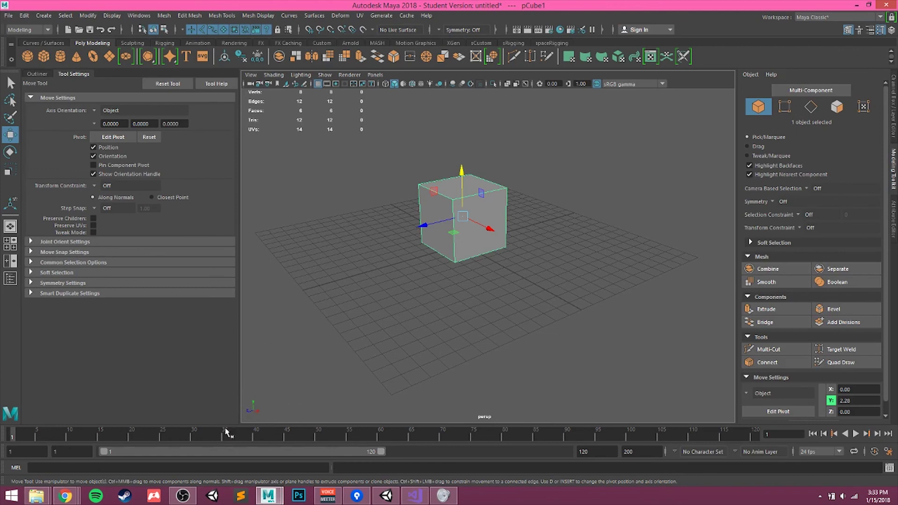
{"action": "left_click_drag", "start_coordinate": [277, 425], "coordinate": [426, 357], "text": "alt"}
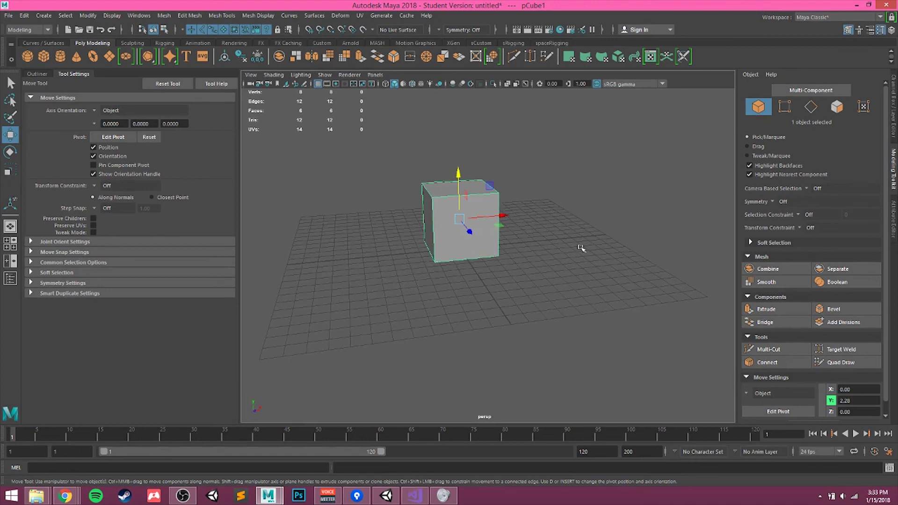
{"action": "left_click_drag", "start_coordinate": [582, 248], "coordinate": [533, 270], "text": "alt"}
{"action": "left_click_drag", "start_coordinate": [511, 315], "coordinate": [474, 252], "text": "alt"}
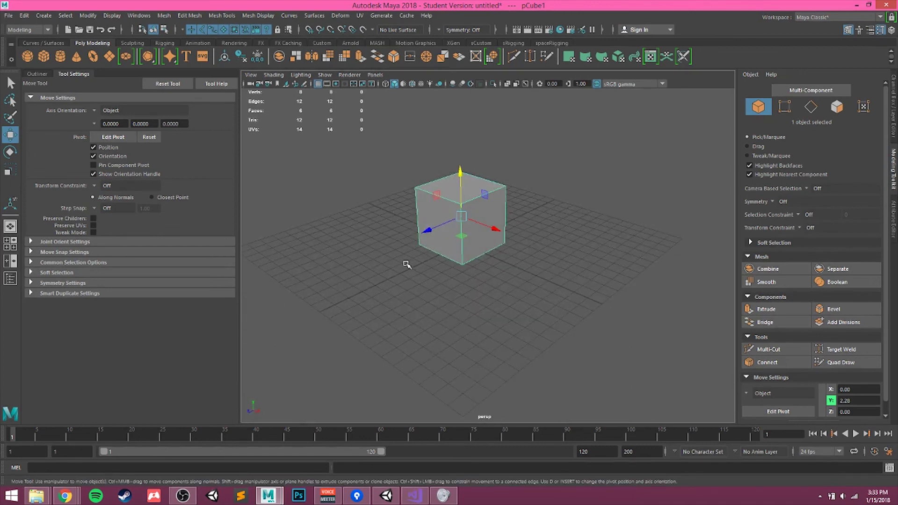
{"action": "left_click_drag", "start_coordinate": [508, 238], "coordinate": [467, 259], "text": "alt"}
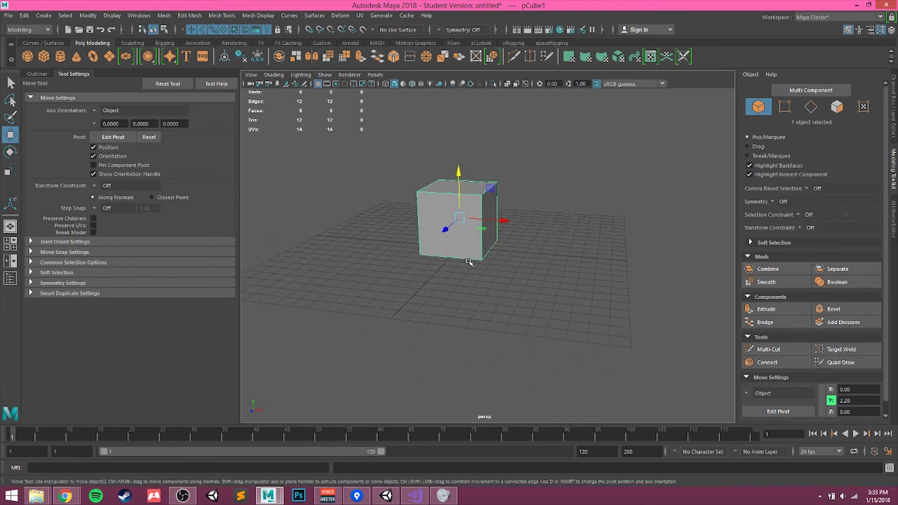
{"action": "left_click_drag", "start_coordinate": [503, 210], "coordinate": [538, 243], "text": "alt"}
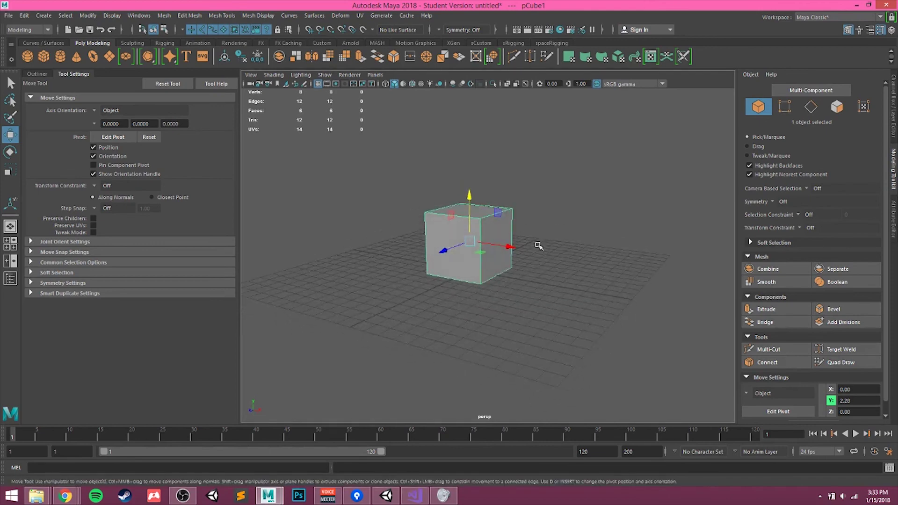
{"action": "left_click_drag", "start_coordinate": [426, 248], "coordinate": [506, 271], "text": "alt"}
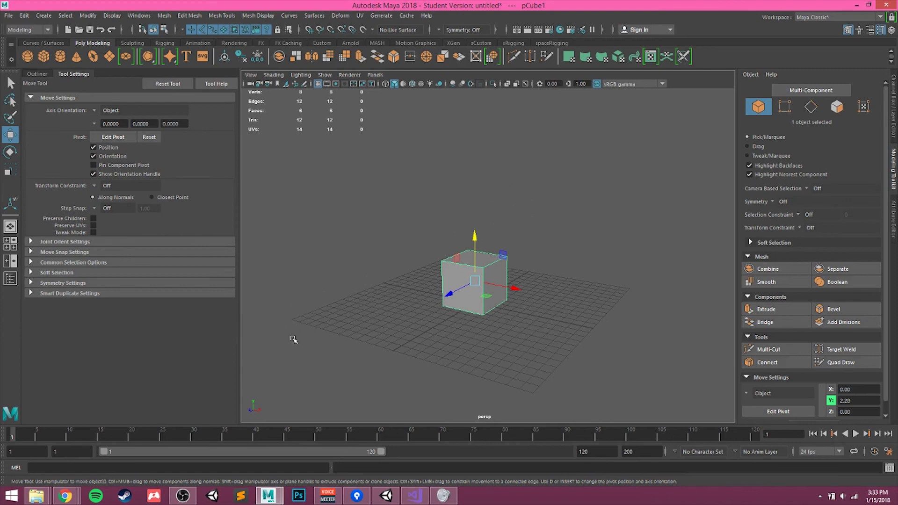
{"action": "left_click_drag", "start_coordinate": [521, 342], "coordinate": [547, 271], "text": "alt"}
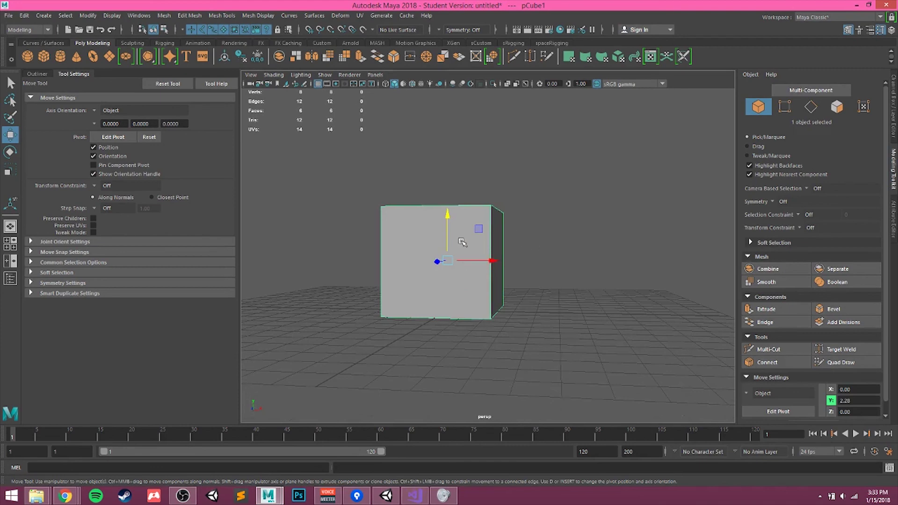
{"action": "mouse_move", "coordinate": [528, 228]}
{"action": "left_mouse_down", "text": "alt"}
{"action": "mouse_move", "coordinate": [495, 190]}
{"action": "mouse_move", "coordinate": [535, 243]}
{"action": "left_mouse_up", "text": "alt"}
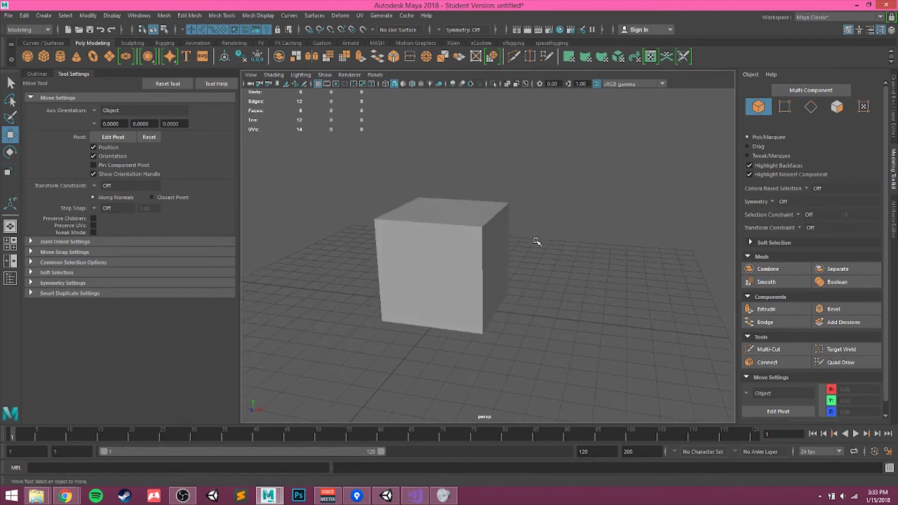
{"action": "left_click_drag", "start_coordinate": [610, 244], "coordinate": [577, 260], "text": "alt"}
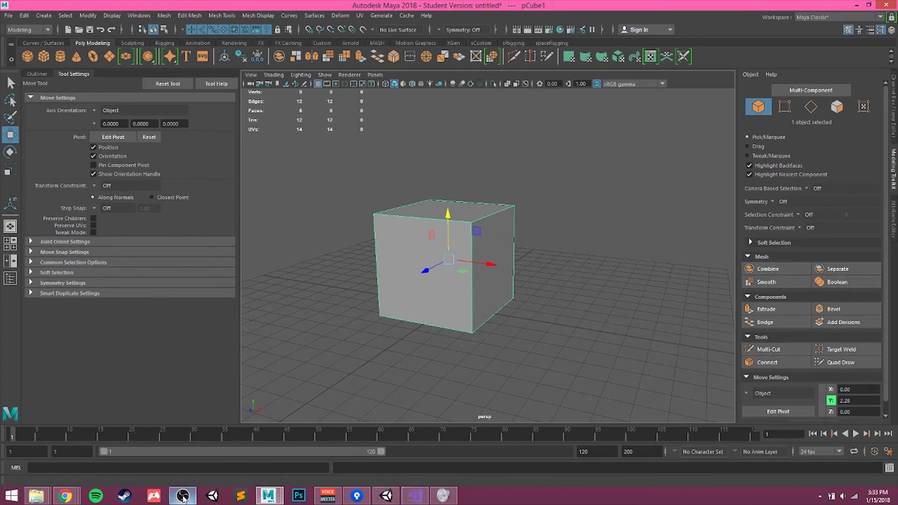
{"action": "left_click", "coordinate": [183, 496]}
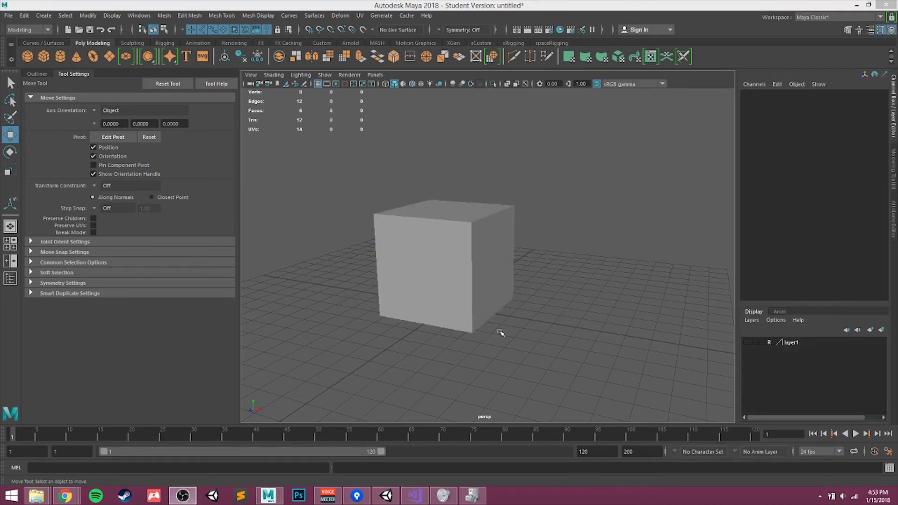
{"action": "left_click", "coordinate": [501, 332]}
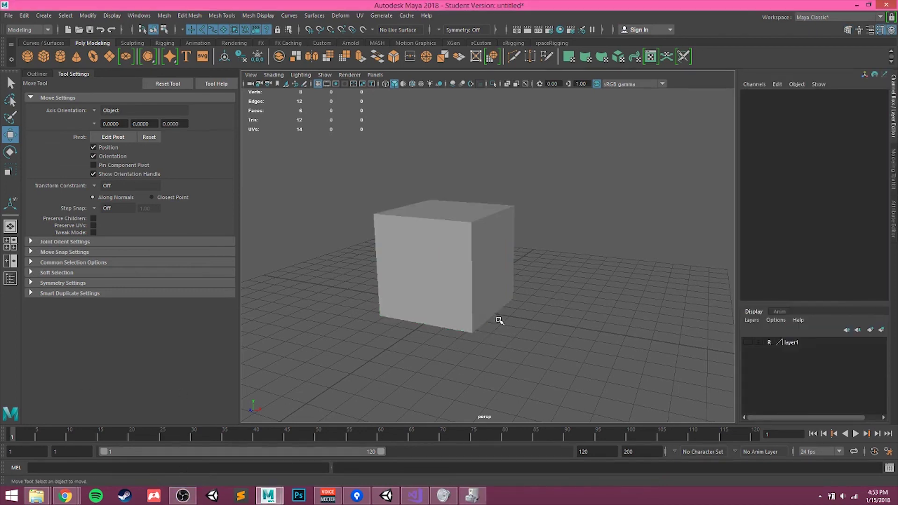
{"action": "left_click", "coordinate": [447, 234]}
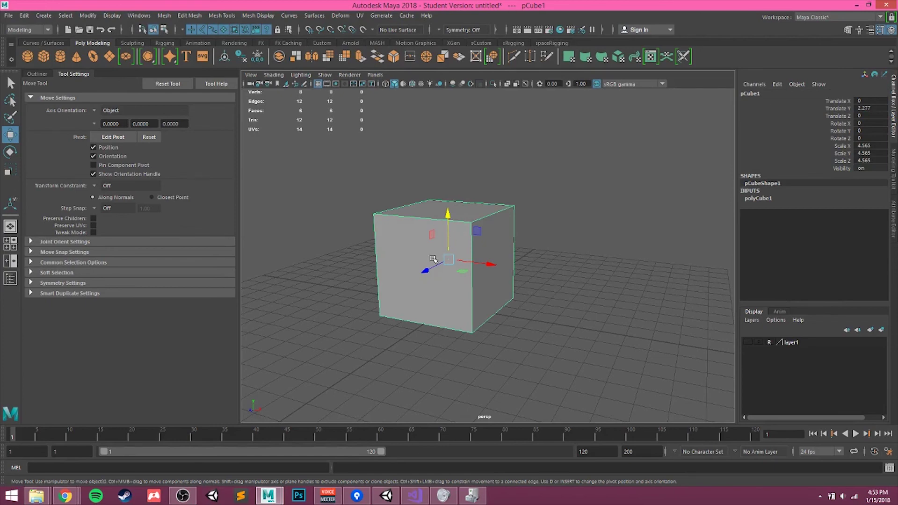
{"action": "left_click", "coordinate": [531, 190]}
{"action": "left_click", "coordinate": [501, 230]}
{"action": "left_click", "coordinate": [524, 267]}
{"action": "left_click", "coordinate": [503, 245]}
{"action": "scroll", "coordinate": [506, 268], "scroll_direction": "up", "scroll_amount": 2}
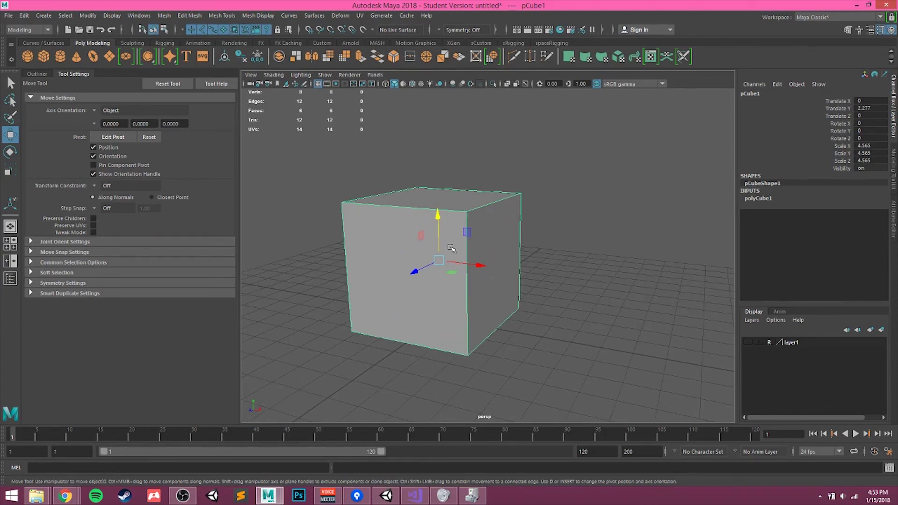
{"action": "scroll", "coordinate": [452, 248], "scroll_direction": "up", "scroll_amount": 2}
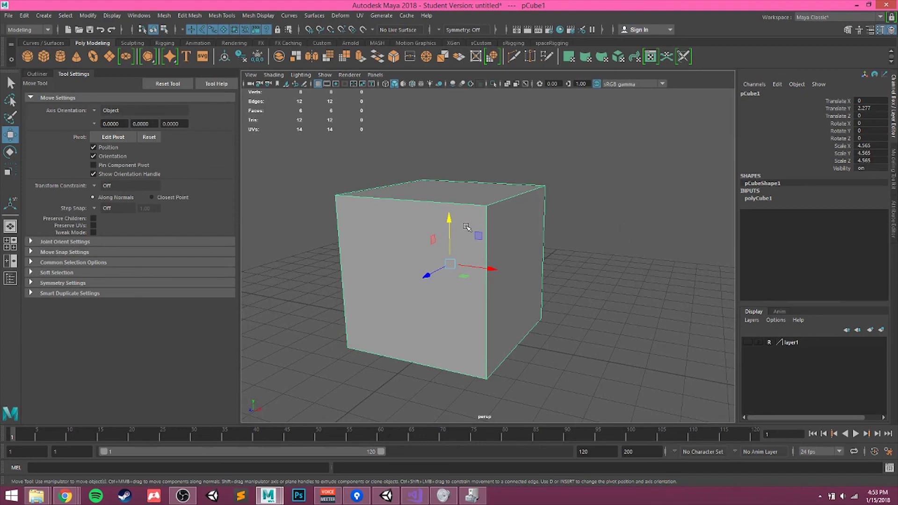
Step: Select the cube and set its width, height and depth subdivisions to 3 each in its creation attributes
{"action": "left_click", "coordinate": [611, 291]}
{"action": "left_click", "coordinate": [489, 248]}
{"action": "left_click", "coordinate": [767, 199]}
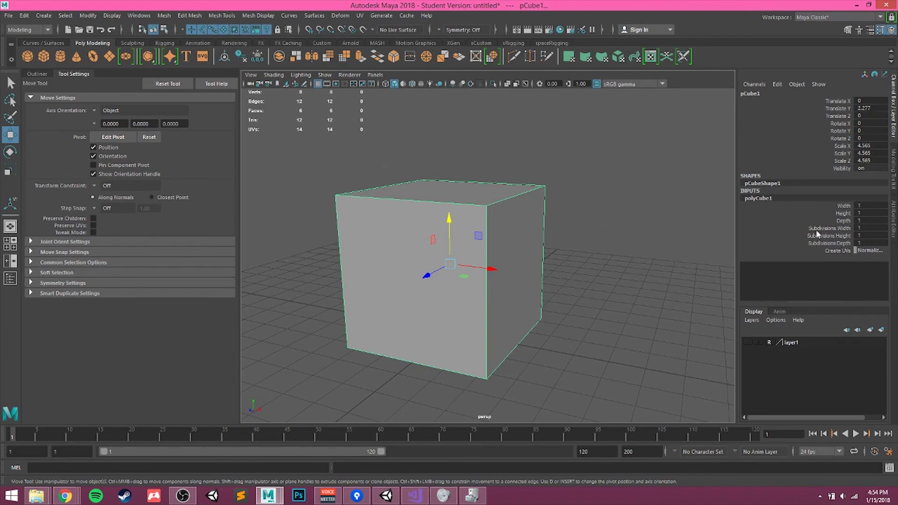
{"action": "left_click_drag", "start_coordinate": [819, 228], "coordinate": [819, 237]}
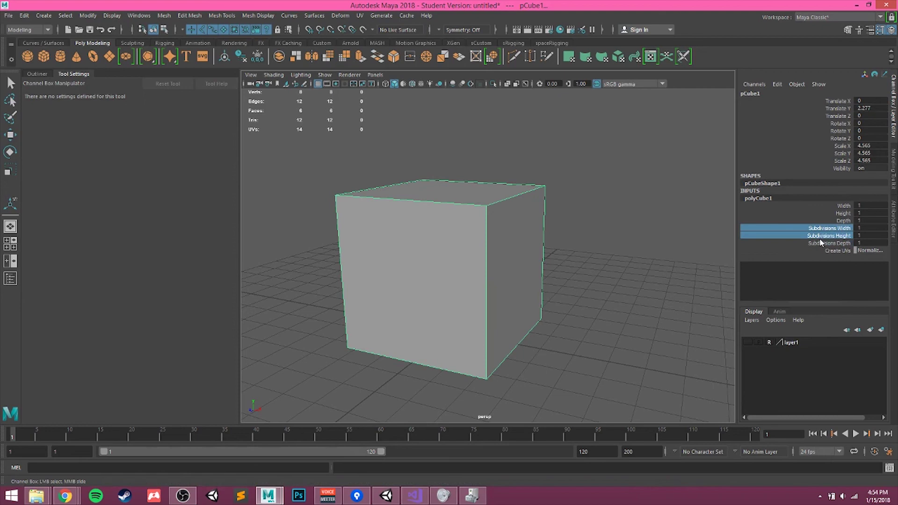
{"action": "left_click", "coordinate": [506, 222]}
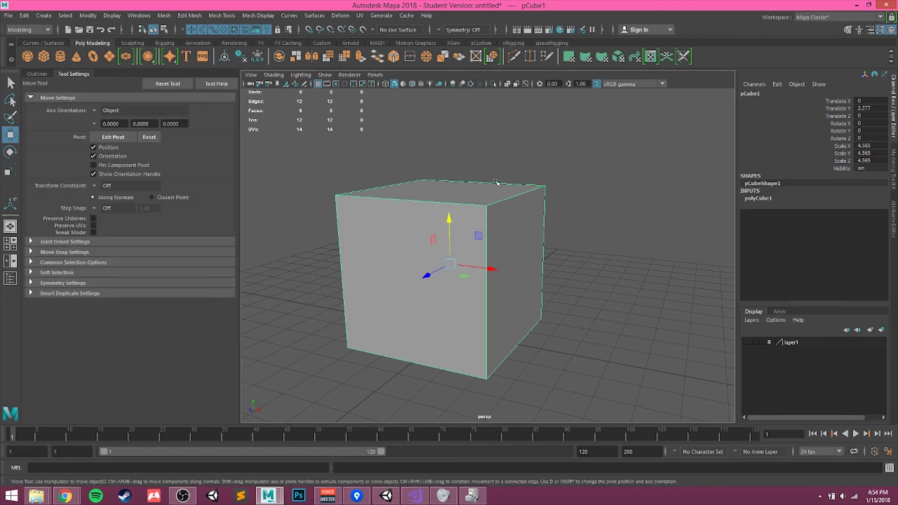
{"action": "left_click", "coordinate": [757, 198]}
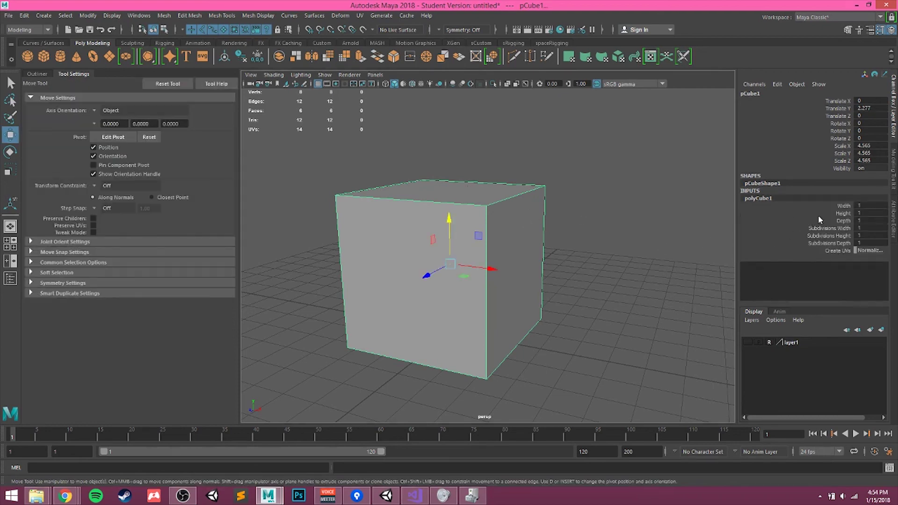
{"action": "left_click_drag", "start_coordinate": [837, 229], "coordinate": [836, 243]}
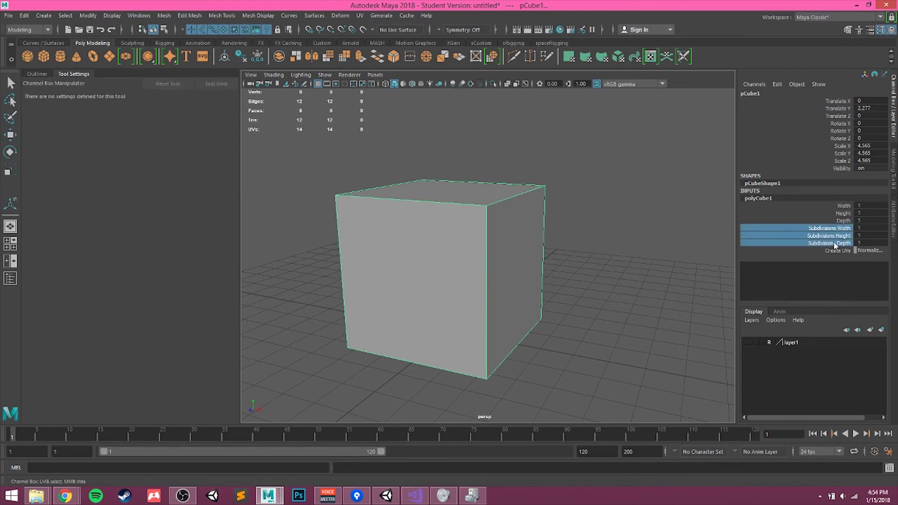
{"action": "middle_click_drag", "start_coordinate": [627, 253], "coordinate": [634, 255]}
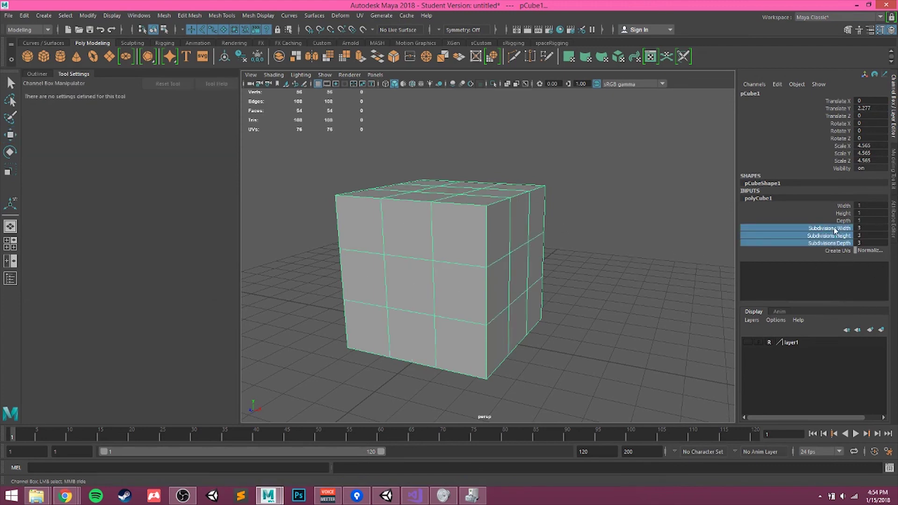
Step: Reselect the cube and adjust its width, height and depth subdivisions together again, leaving all three at 3
{"action": "key", "text": "w"}
{"action": "left_click", "coordinate": [608, 234]}
{"action": "left_click", "coordinate": [520, 231]}
{"action": "left_click", "coordinate": [759, 199]}
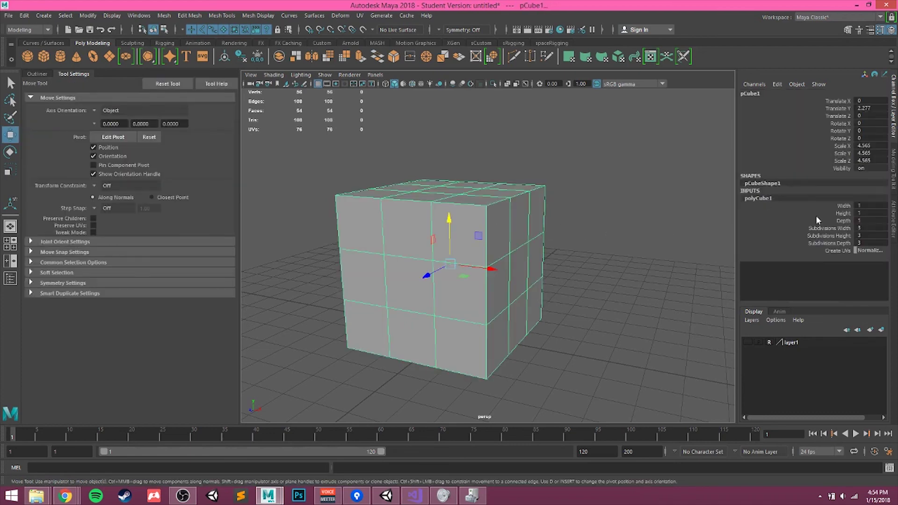
{"action": "left_click_drag", "start_coordinate": [825, 229], "coordinate": [824, 245]}
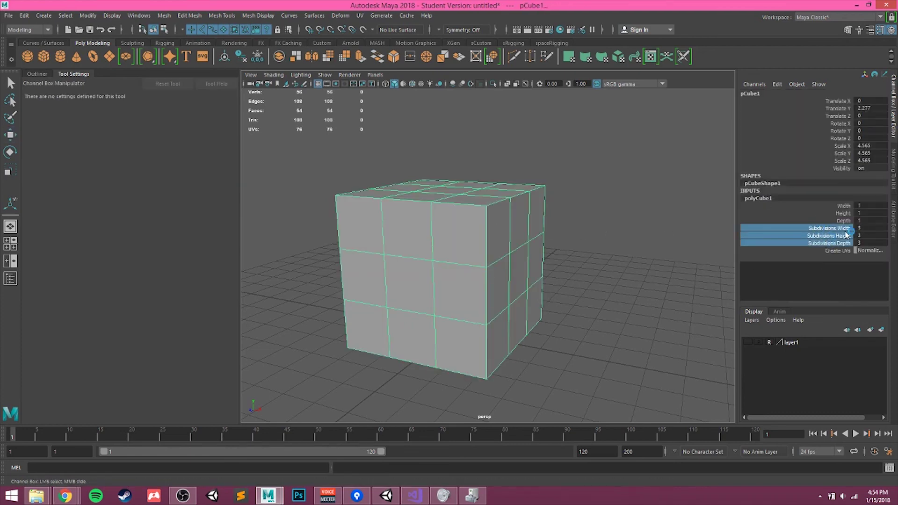
{"action": "mouse_move", "coordinate": [597, 255]}
{"action": "middle_mouse_down"}
{"action": "mouse_move", "coordinate": [626, 249]}
{"action": "mouse_move", "coordinate": [600, 244]}
{"action": "middle_mouse_up"}
{"action": "left_click", "coordinate": [569, 253]}
{"action": "key", "text": "w"}
{"action": "left_click", "coordinate": [468, 245]}
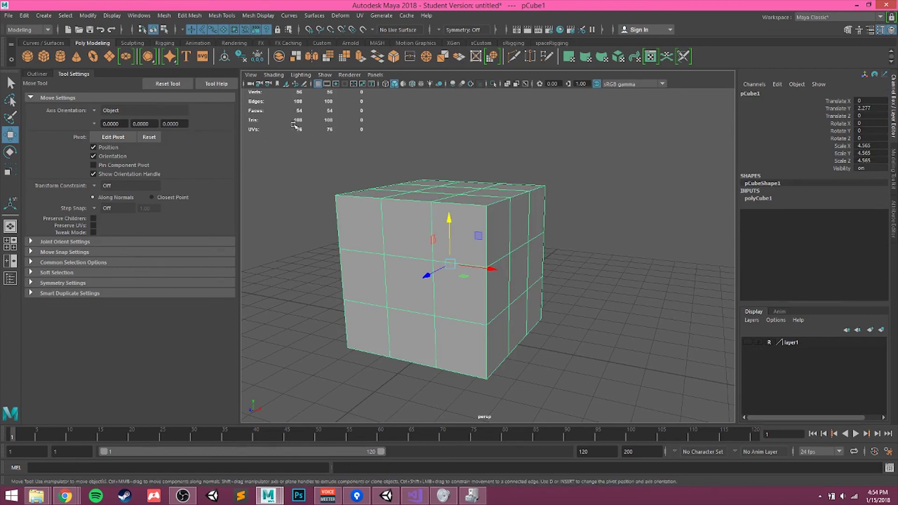
Step: Put the subdivided cube in face mode and pick several individual faces on one side
{"action": "left_click", "coordinate": [582, 301]}
{"action": "left_click", "coordinate": [470, 261]}
{"action": "middle_click_drag", "start_coordinate": [445, 219], "coordinate": [455, 222], "text": "alt"}
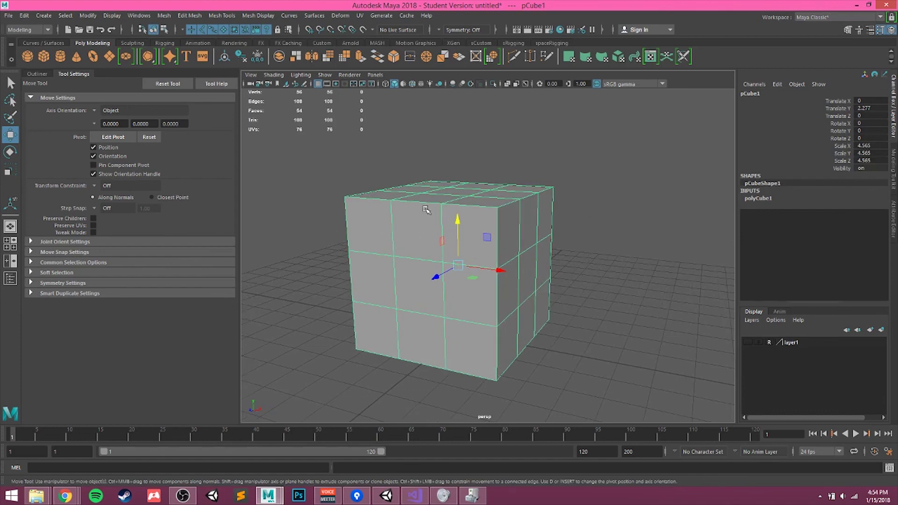
{"action": "left_click_drag", "start_coordinate": [519, 254], "coordinate": [497, 255], "text": "alt"}
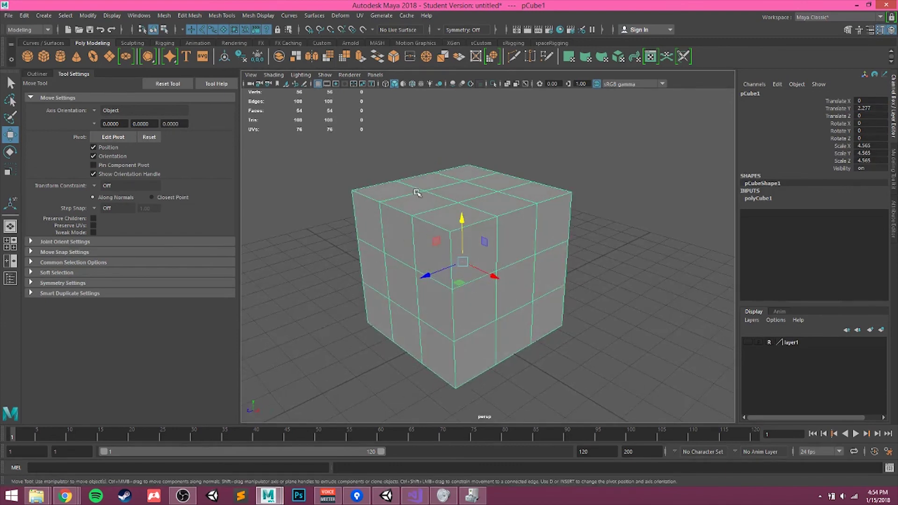
{"action": "right_click_drag", "start_coordinate": [412, 187], "coordinate": [487, 216]}
{"action": "left_click", "coordinate": [448, 202]}
{"action": "left_click", "coordinate": [393, 255]}
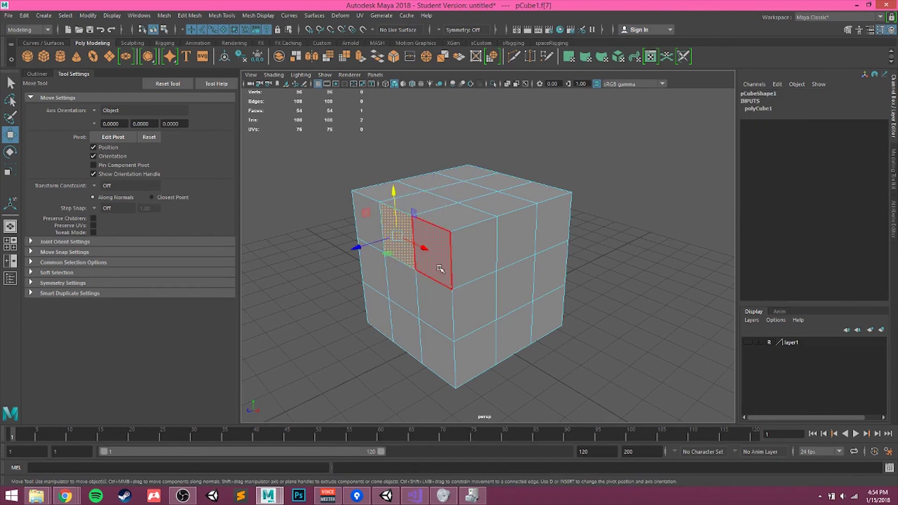
{"action": "left_click", "coordinate": [393, 320]}
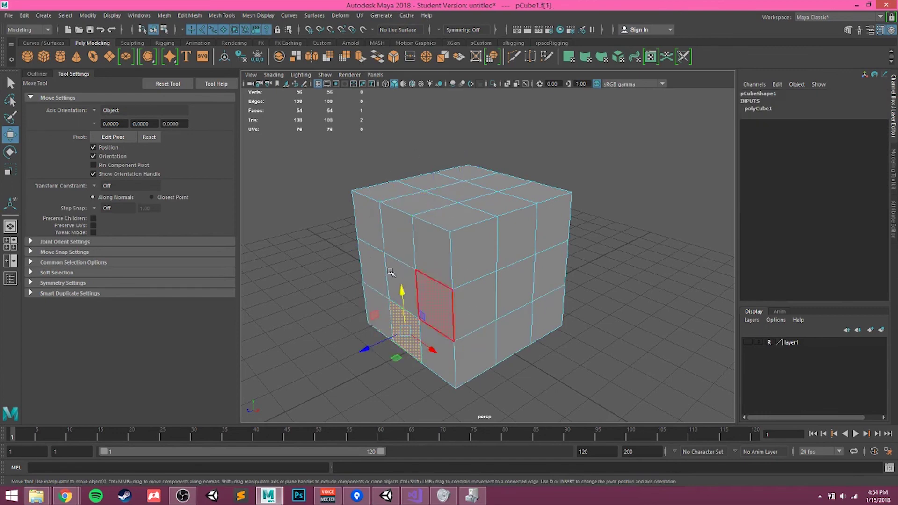
{"action": "left_click_drag", "start_coordinate": [426, 255], "coordinate": [474, 243], "text": "alt"}
{"action": "left_click_drag", "start_coordinate": [547, 291], "coordinate": [516, 303], "text": "alt"}
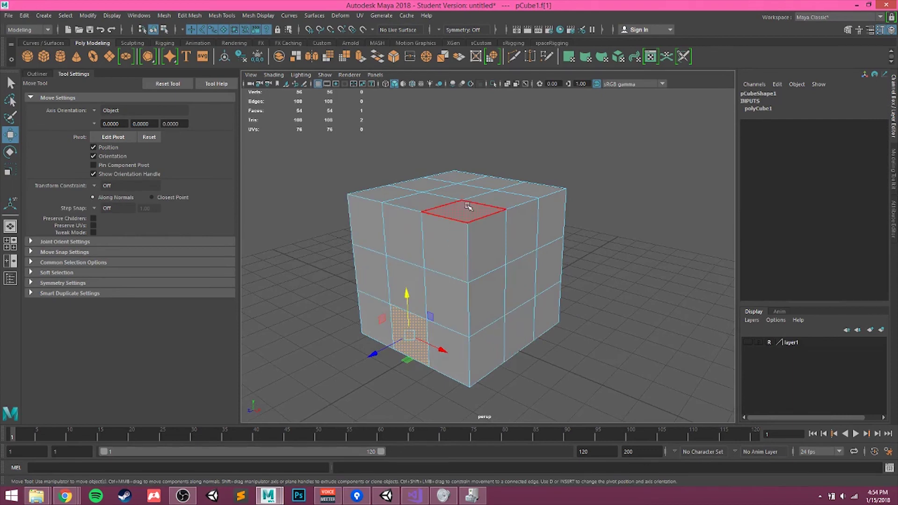
{"action": "left_click", "coordinate": [456, 257]}
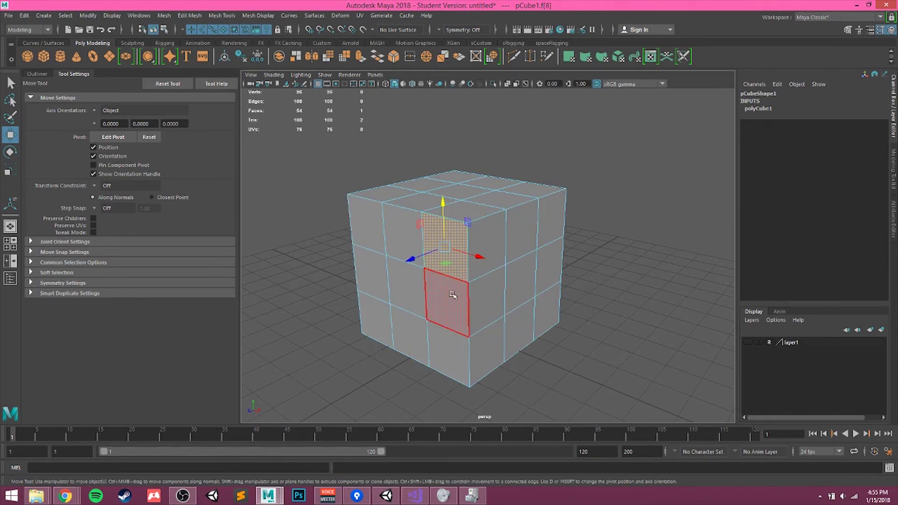
Step: Switch to the Select tool and select the horizontal face loop around the middle of the cube
{"action": "key", "text": "q"}
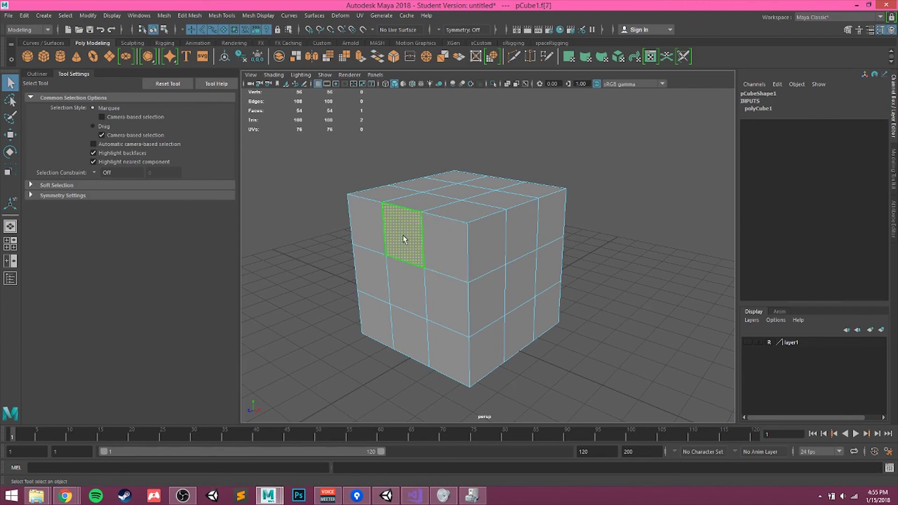
{"action": "left_click", "coordinate": [405, 239]}
{"action": "left_click", "coordinate": [407, 293]}
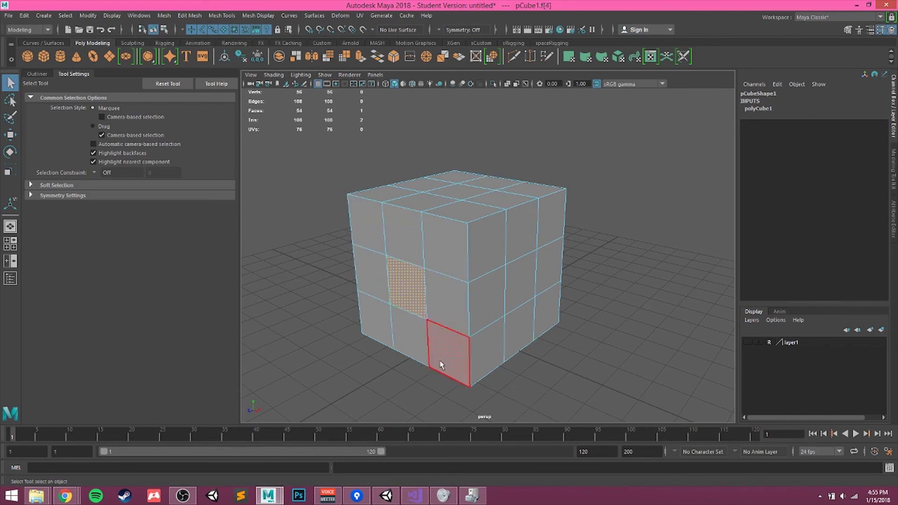
{"action": "double_click", "coordinate": [454, 306], "text": "shift"}
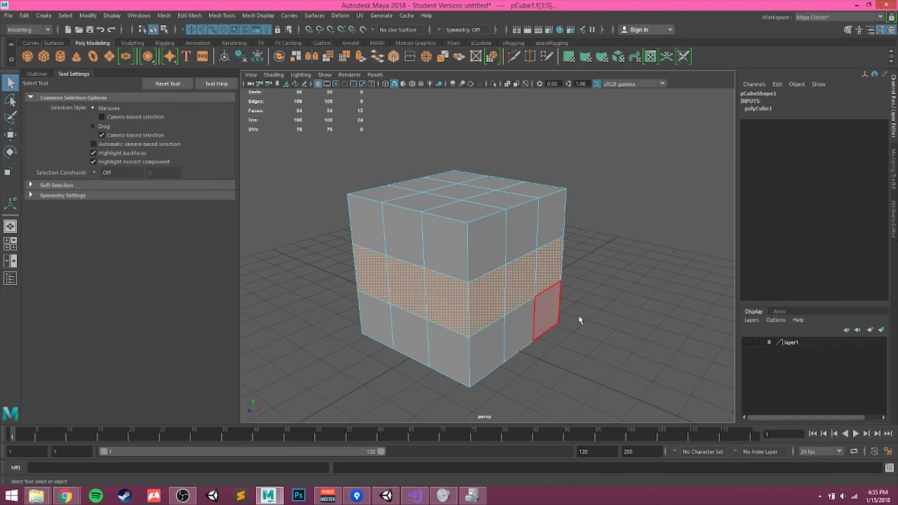
{"action": "left_click_drag", "start_coordinate": [580, 317], "coordinate": [503, 319], "text": "alt"}
{"action": "left_click_drag", "start_coordinate": [642, 331], "coordinate": [492, 341], "text": "alt"}
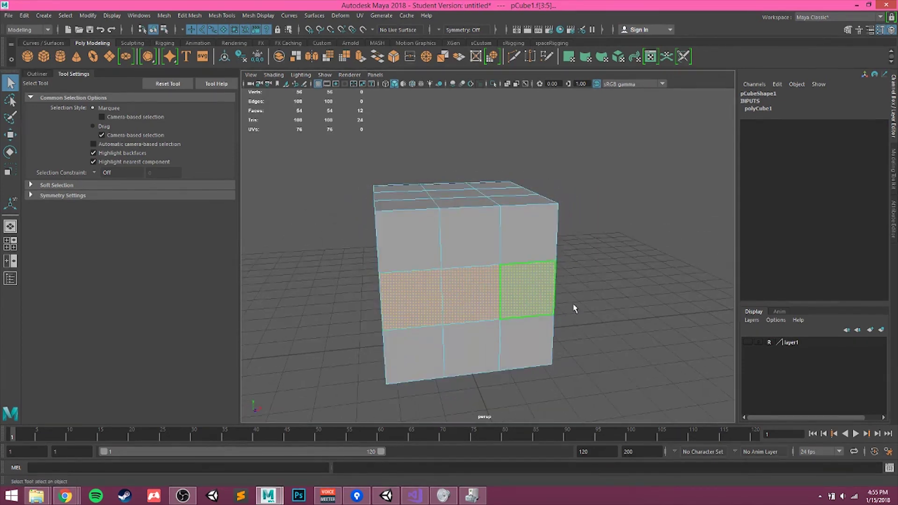
{"action": "left_click_drag", "start_coordinate": [574, 307], "coordinate": [573, 327], "text": "alt"}
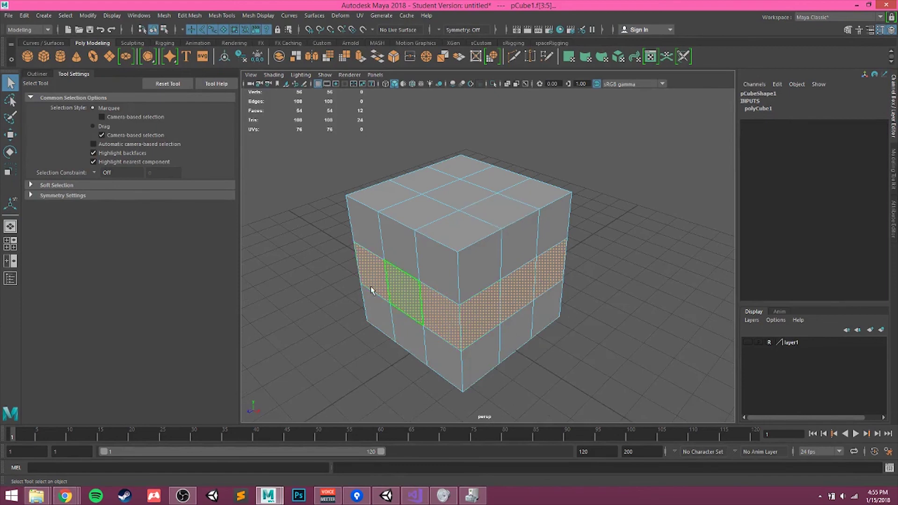
Step: Select the vertical face loop running up the middle of the cube's side and over its top
{"action": "left_click_drag", "start_coordinate": [389, 321], "coordinate": [411, 339], "text": "alt"}
{"action": "left_click", "coordinate": [411, 341]}
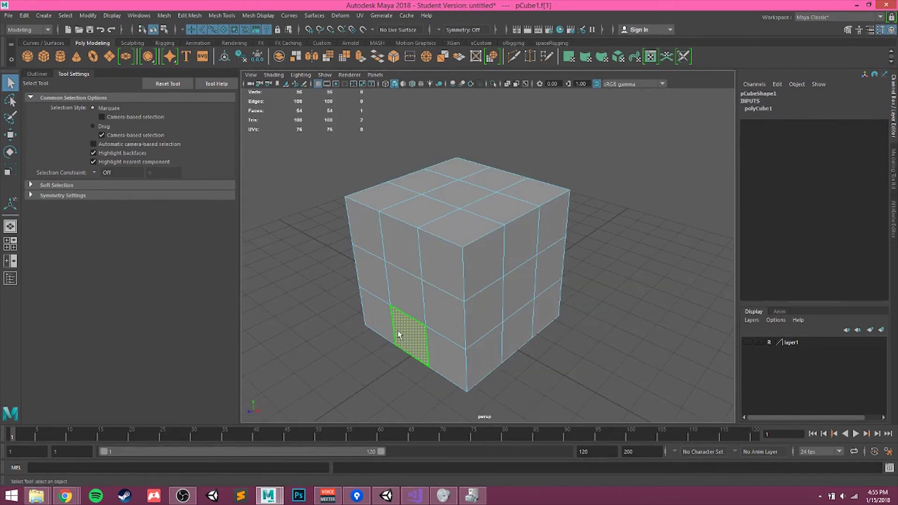
{"action": "double_click", "coordinate": [406, 296], "text": "shift"}
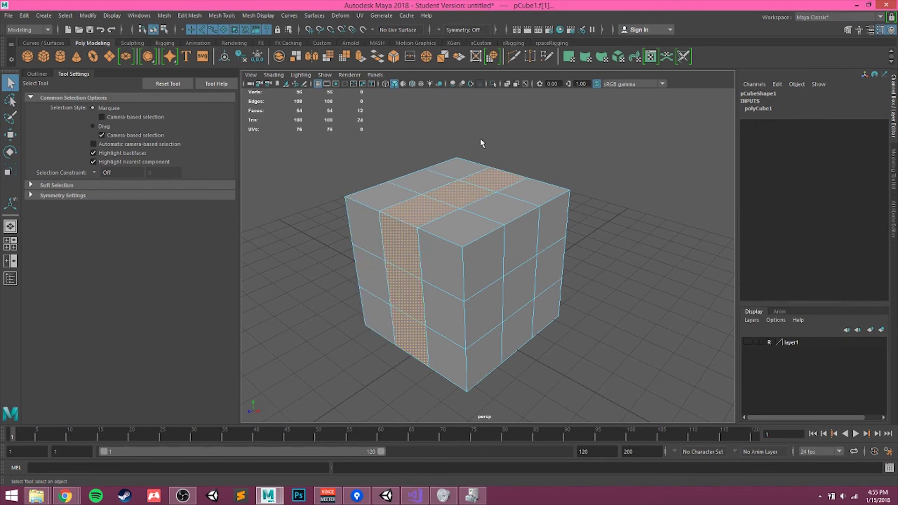
{"action": "left_click_drag", "start_coordinate": [538, 321], "coordinate": [431, 304], "text": "alt"}
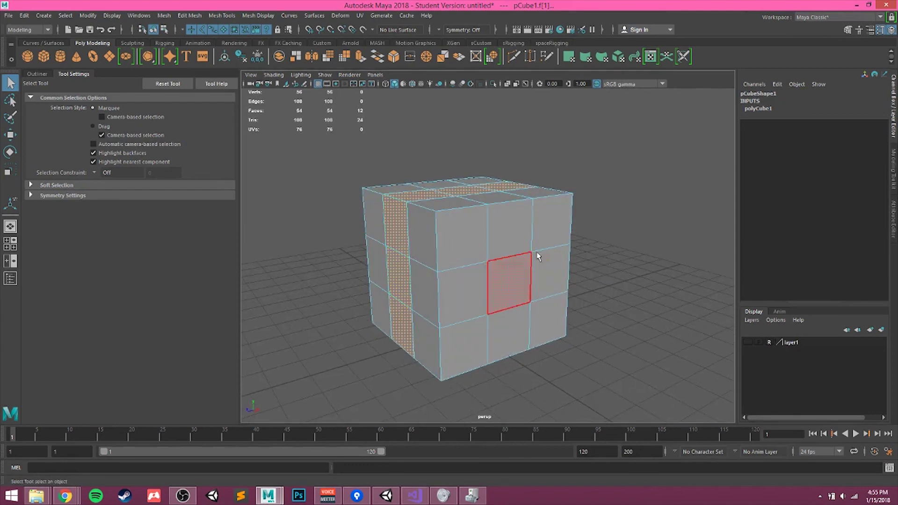
{"action": "left_click_drag", "start_coordinate": [537, 254], "coordinate": [531, 267], "text": "alt"}
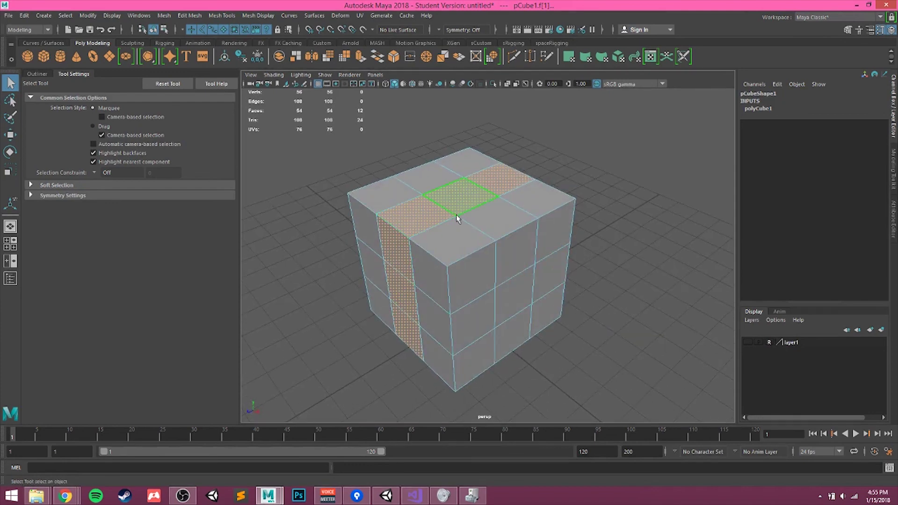
Step: Clear the face selection and return the cube to object mode
{"action": "left_click", "coordinate": [568, 174]}
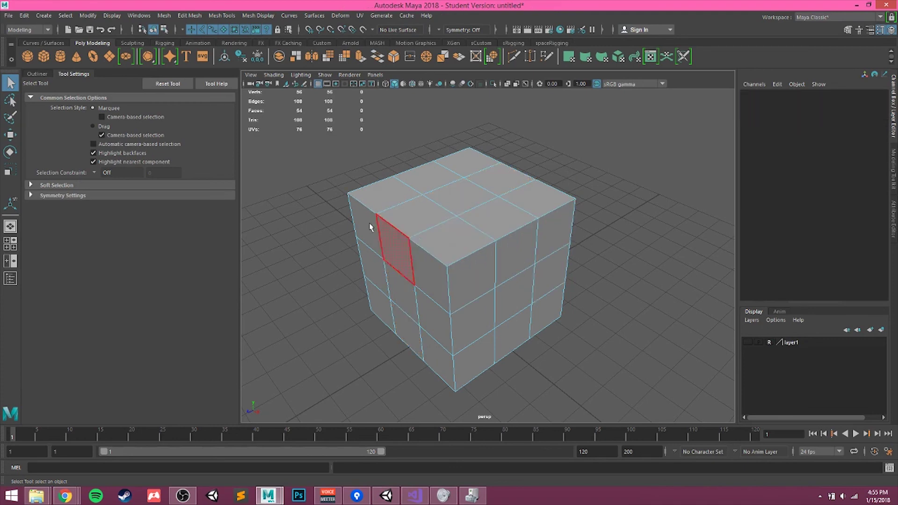
{"action": "left_click_drag", "start_coordinate": [426, 267], "coordinate": [491, 251], "text": "alt"}
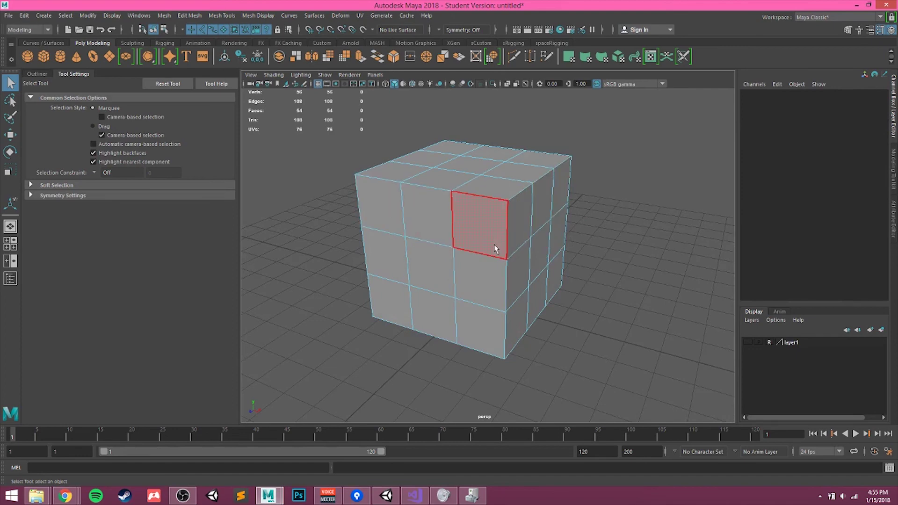
{"action": "middle_click_drag", "start_coordinate": [517, 270], "coordinate": [524, 236], "text": "alt"}
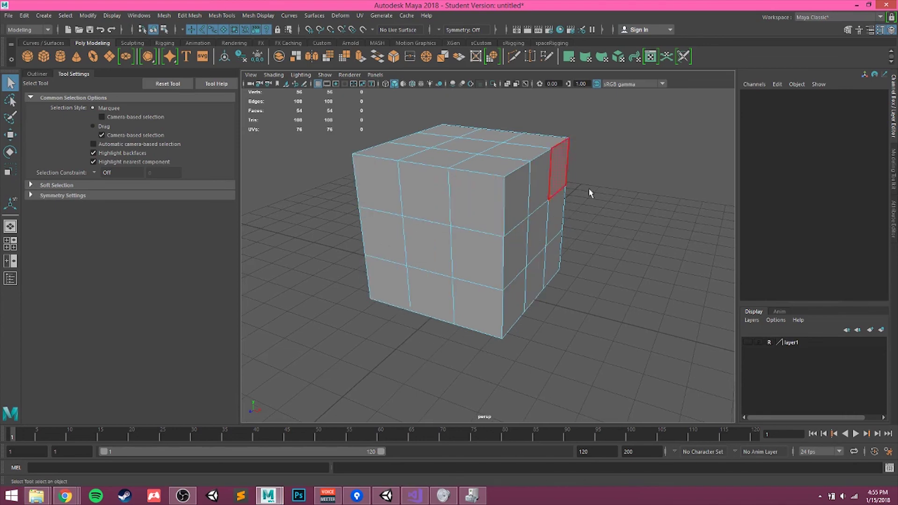
{"action": "left_click_drag", "start_coordinate": [565, 281], "coordinate": [514, 276], "text": "alt"}
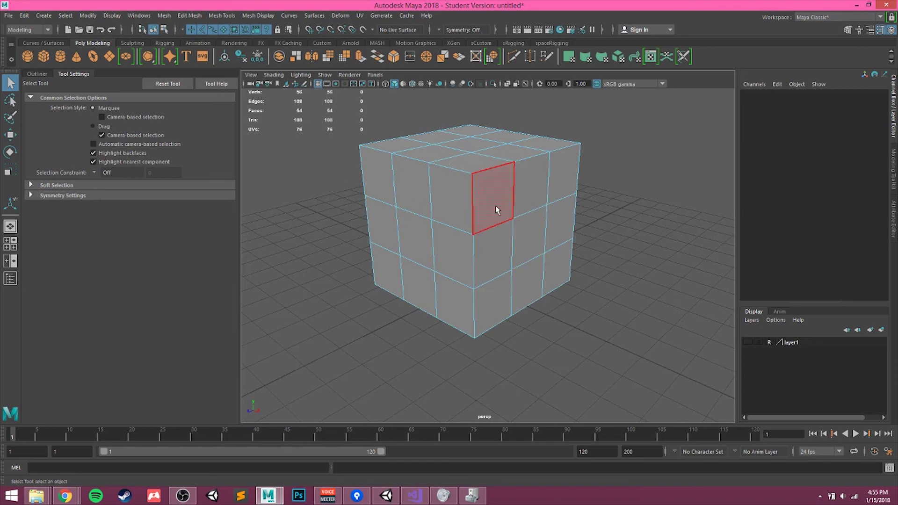
{"action": "left_click_drag", "start_coordinate": [479, 251], "coordinate": [499, 239], "text": "alt"}
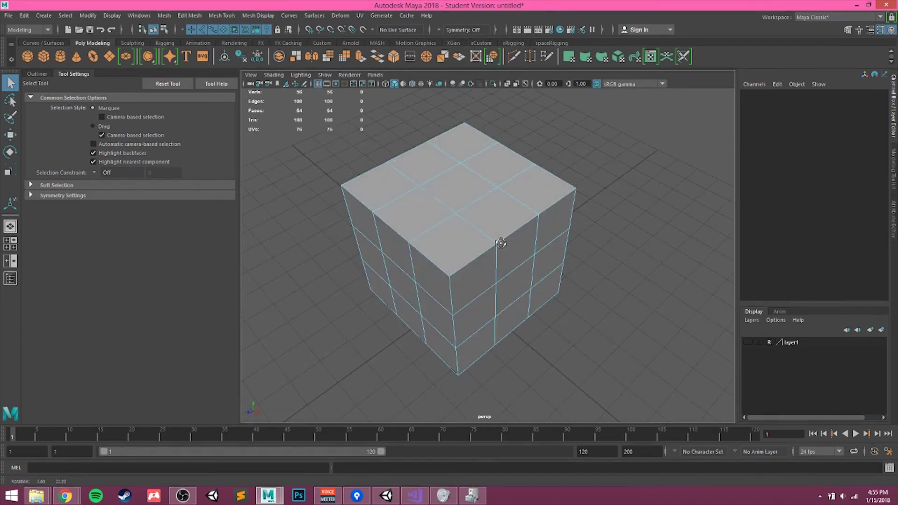
{"action": "right_click_drag", "start_coordinate": [439, 203], "coordinate": [468, 191]}
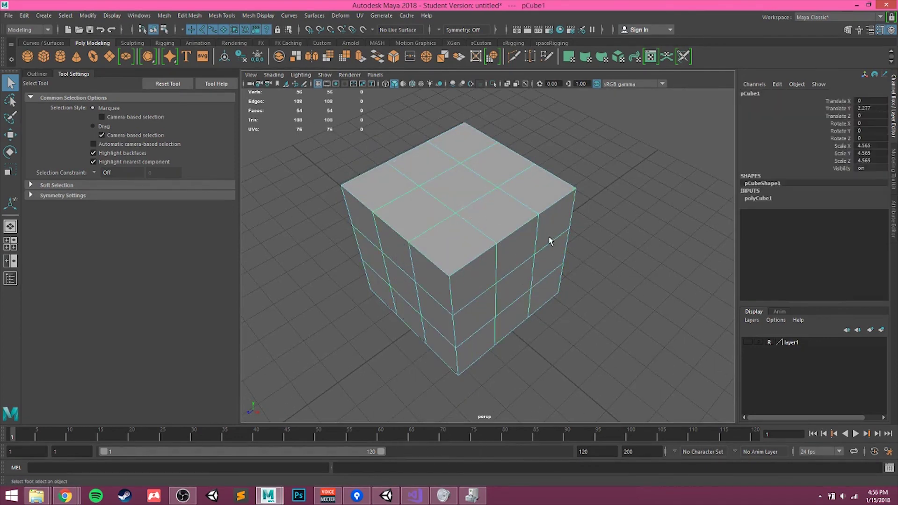
{"action": "left_click_drag", "start_coordinate": [549, 241], "coordinate": [461, 271], "text": "alt"}
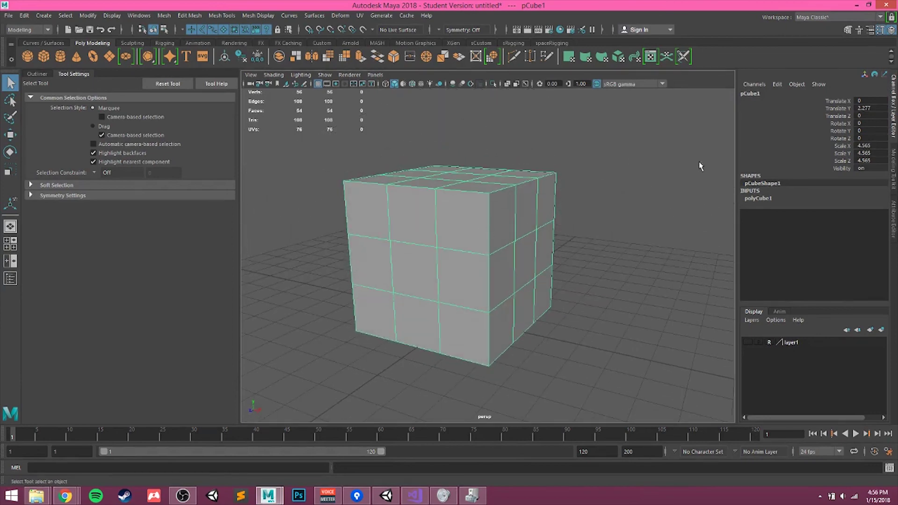
Step: Show the Modeling Toolkit and, with the cube selected, start the Insert Edge Loop tool with its options displayed
{"action": "left_click", "coordinate": [896, 169]}
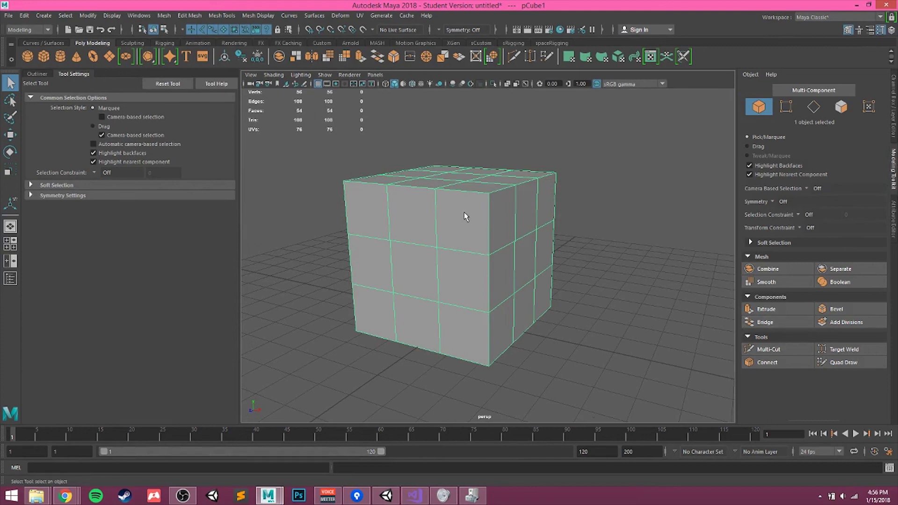
{"action": "left_click", "coordinate": [645, 243]}
{"action": "left_click", "coordinate": [447, 217]}
{"action": "left_click", "coordinate": [222, 16]}
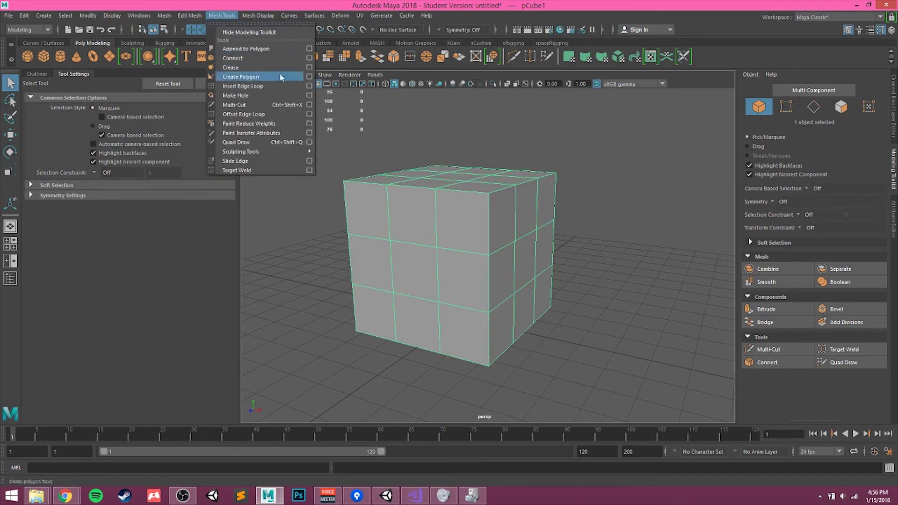
{"action": "left_click", "coordinate": [222, 15]}
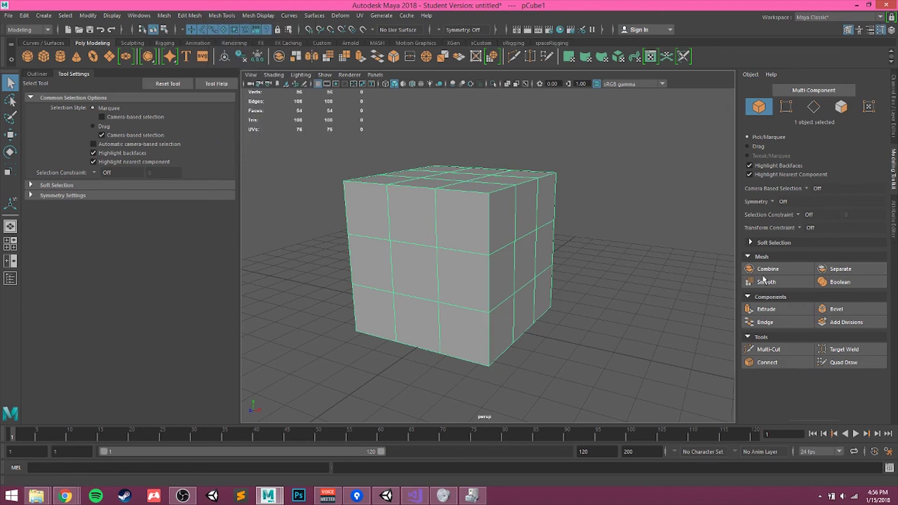
{"action": "left_click", "coordinate": [222, 15]}
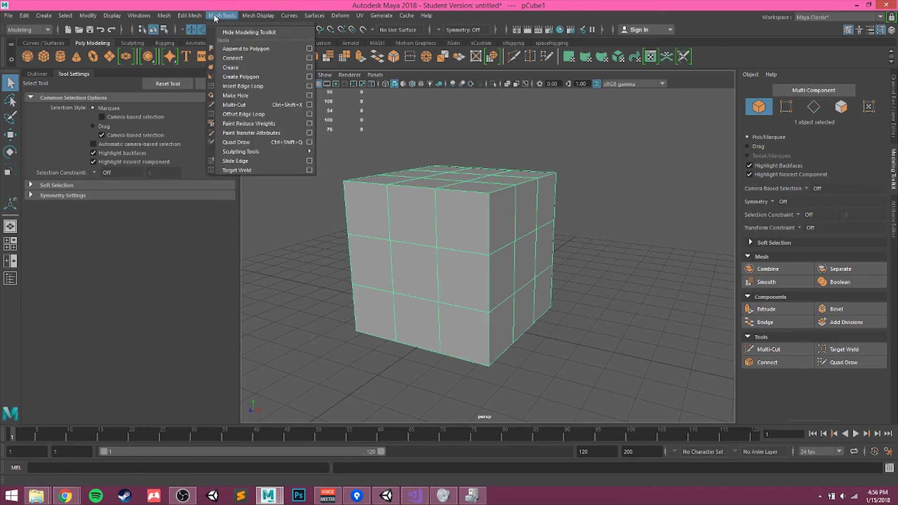
{"action": "left_click", "coordinate": [310, 89]}
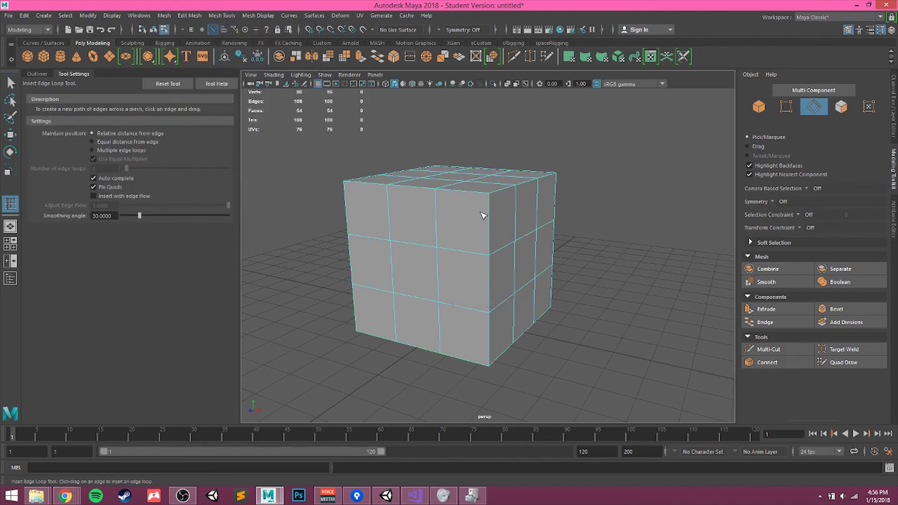
Step: Insert a horizontal edge loop through the cube's upper row and vertical loops through its columns, using relative distance from edge
{"action": "left_click_drag", "start_coordinate": [490, 213], "coordinate": [493, 212]}
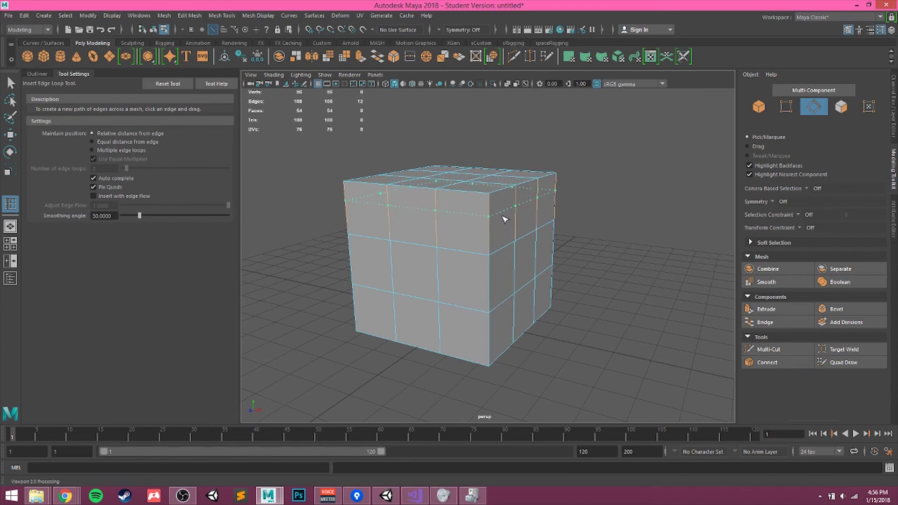
{"action": "left_click_drag", "start_coordinate": [508, 227], "coordinate": [508, 228]}
{"action": "left_click_drag", "start_coordinate": [484, 200], "coordinate": [411, 189]}
{"action": "key", "text": "ctrl+z"}
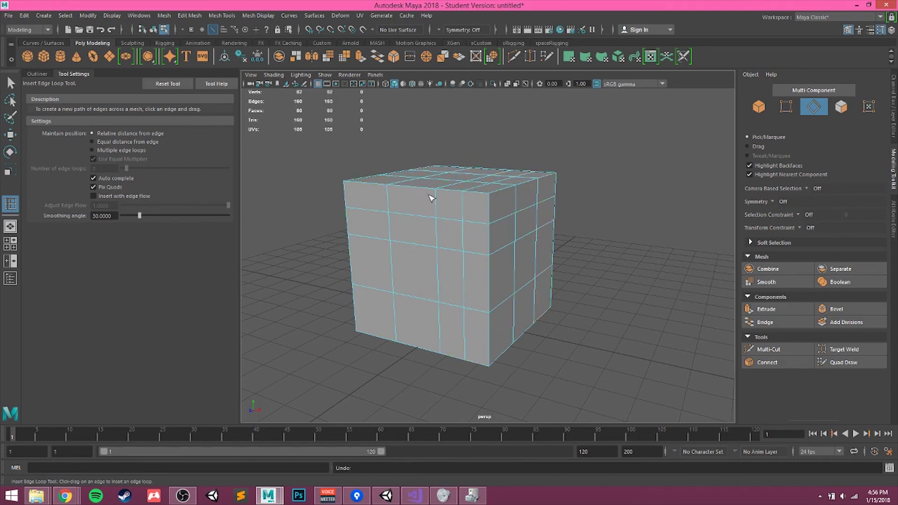
{"action": "left_click", "coordinate": [411, 188]}
{"action": "left_click", "coordinate": [488, 242]}
Step: Undo all the inserted edge loops, back to the plain 3-subdivision cube
{"action": "key", "text": "ctrl+z"}
{"action": "key", "text": "ctrl+z"}
{"action": "key", "text": "ctrl+z"}
{"action": "key", "text": "ctrl+z"}
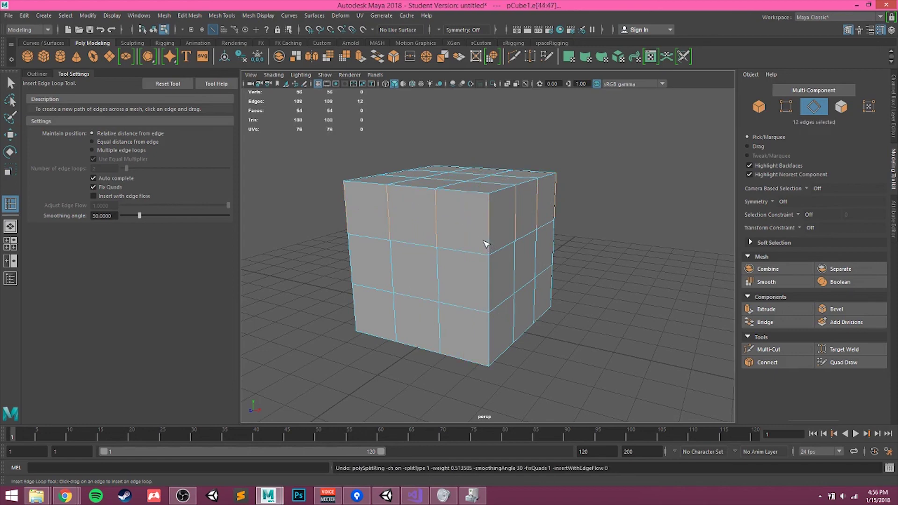
Step: Set the tool to multiple edge loops, insert 2 loops into the cube's middle row, and undo them
{"action": "left_click", "coordinate": [93, 150]}
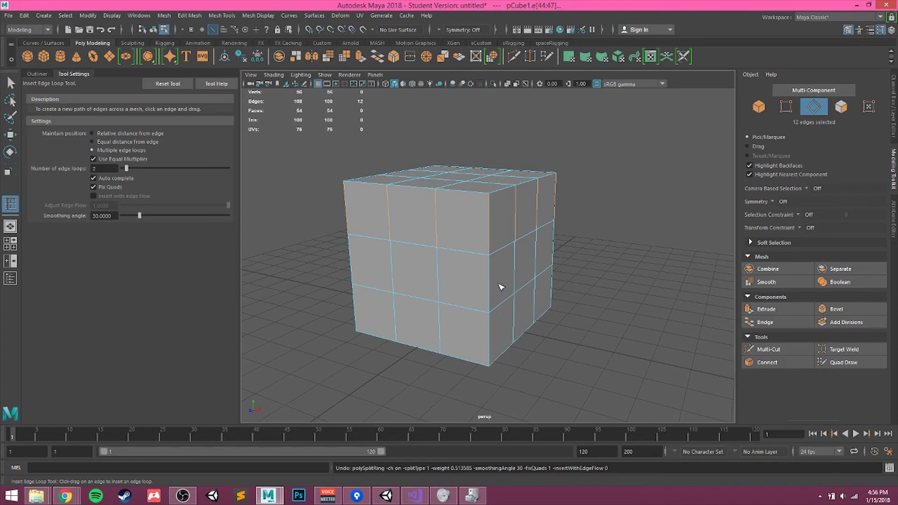
{"action": "left_click_drag", "start_coordinate": [492, 276], "coordinate": [493, 270]}
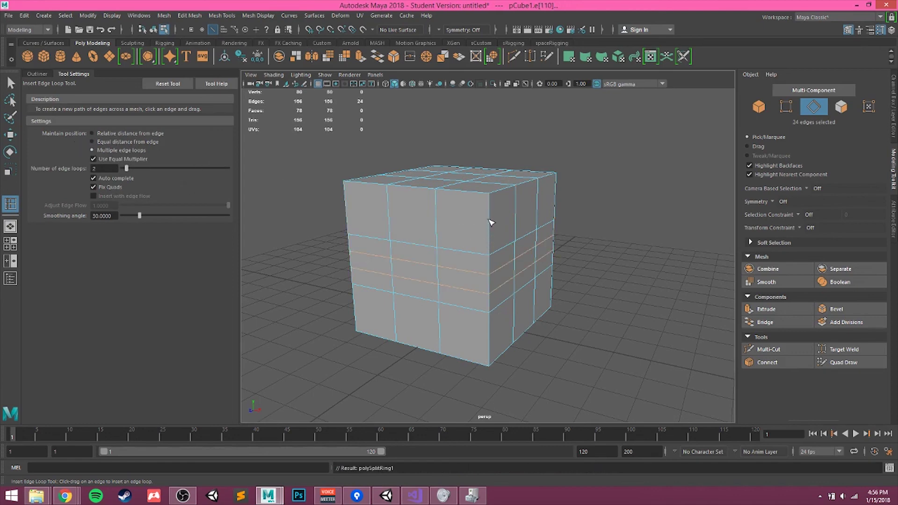
{"action": "key", "text": "ctrl+z"}
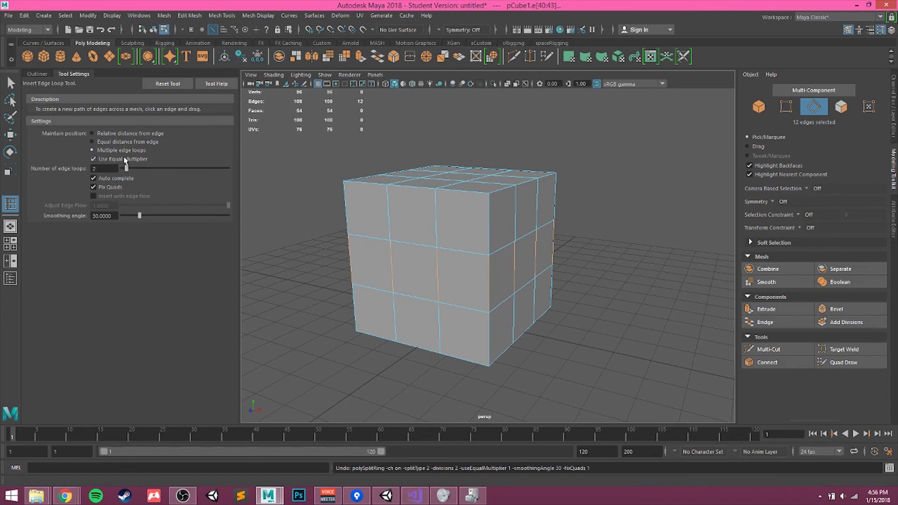
Step: Raise the number of edge loops to 21, insert them into the cube's middle row, and undo the insertion
{"action": "left_click_drag", "start_coordinate": [131, 169], "coordinate": [168, 169]}
{"action": "left_click", "coordinate": [488, 267]}
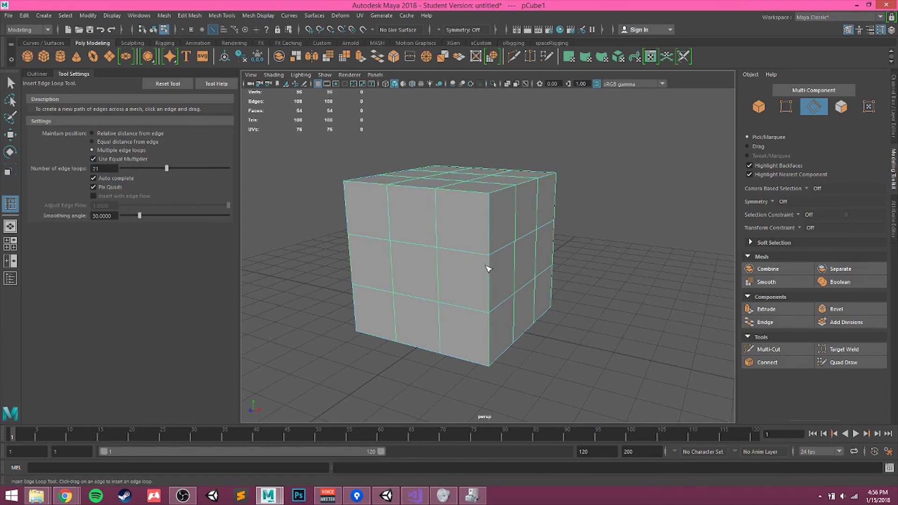
{"action": "left_click_drag", "start_coordinate": [489, 269], "coordinate": [462, 263]}
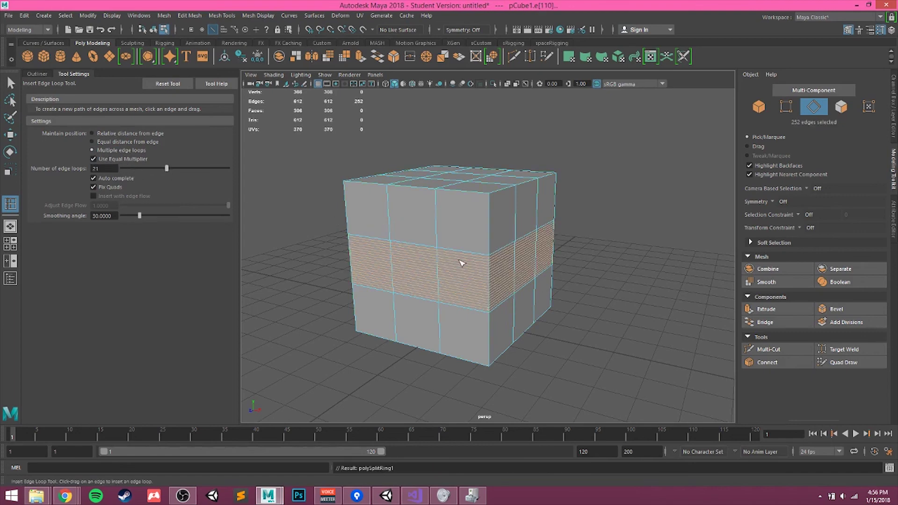
{"action": "key", "text": "ctrl+z"}
Step: Set the number of edge loops to 1 and insert centered loops through the cube's middle column, middle row and an outer column
{"action": "left_click_drag", "start_coordinate": [157, 170], "coordinate": [64, 173]}
{"action": "type", "text": "1"}
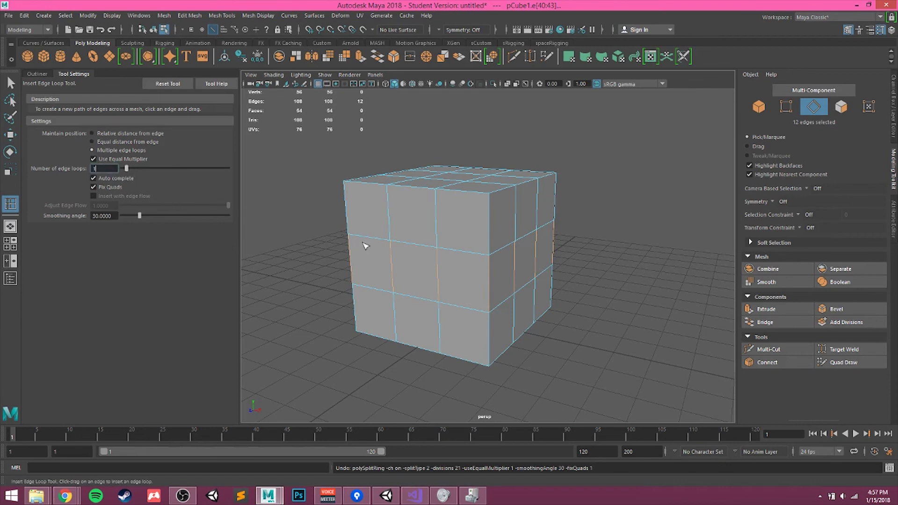
{"action": "left_click", "coordinate": [422, 242]}
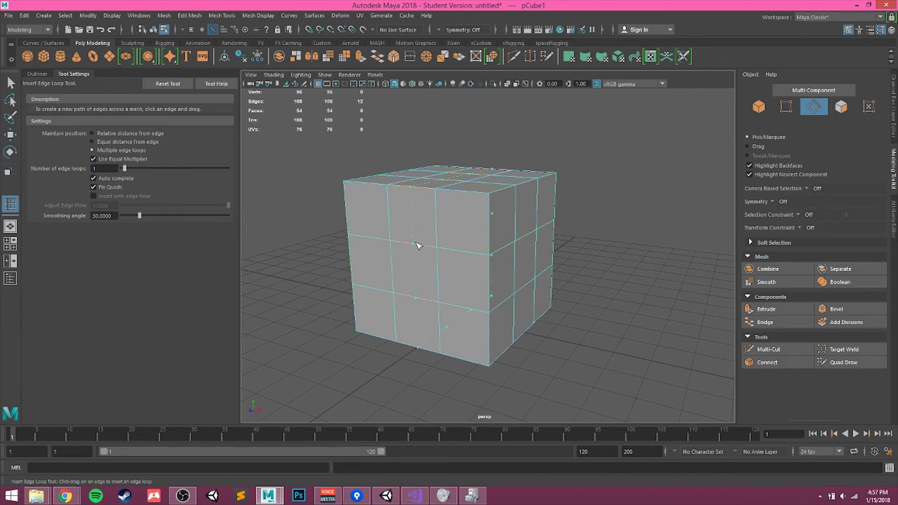
{"action": "left_click", "coordinate": [493, 220]}
{"action": "left_click_drag", "start_coordinate": [398, 291], "coordinate": [434, 284], "text": "alt"}
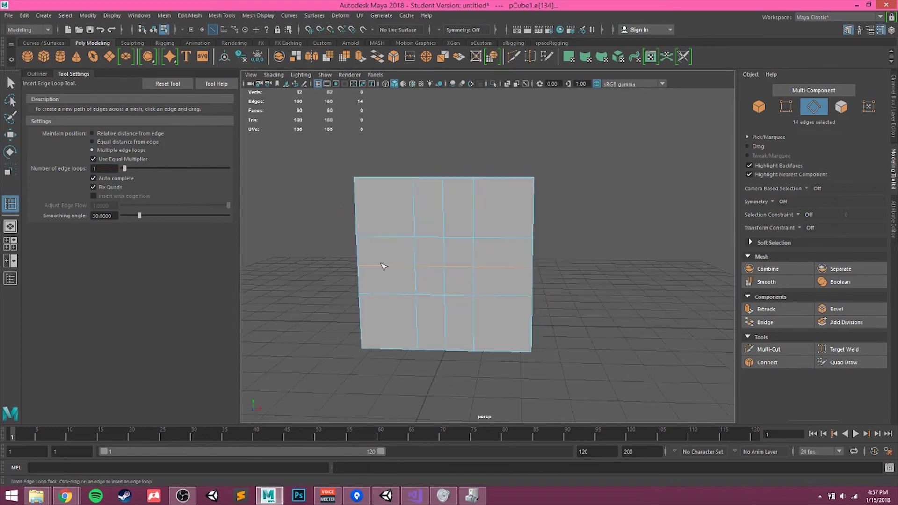
{"action": "left_click", "coordinate": [384, 178]}
{"action": "left_click_drag", "start_coordinate": [506, 224], "coordinate": [529, 233], "text": "alt"}
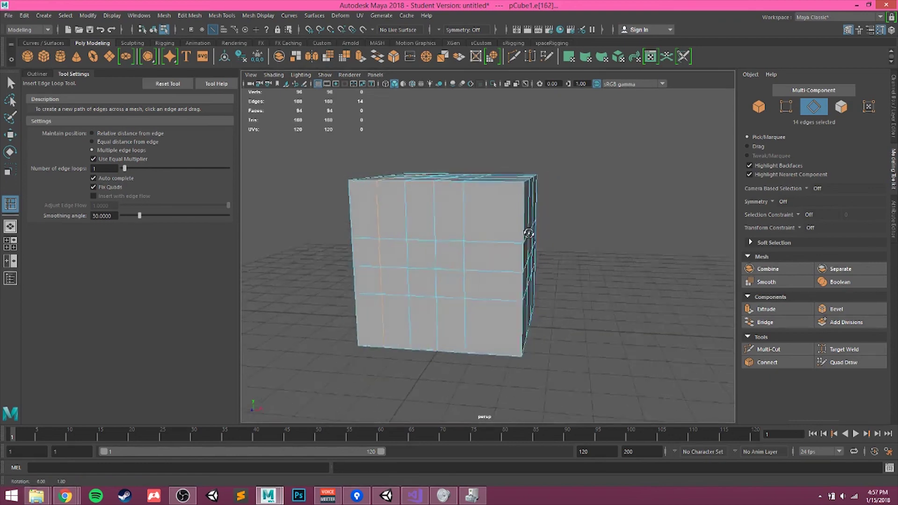
Step: Undo the centered edge loops and return to the Select tool
{"action": "key", "text": "ctrl+z"}
{"action": "key", "text": "ctrl+z"}
{"action": "key", "text": "ctrl+z"}
{"action": "key", "text": "ctrl+z"}
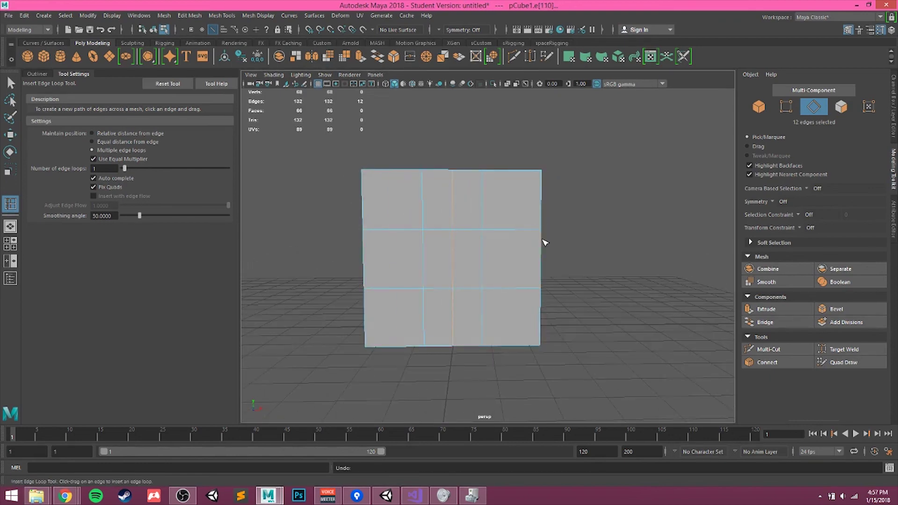
{"action": "key", "text": "ctrl+z"}
{"action": "key", "text": "q"}
{"action": "left_click_drag", "start_coordinate": [588, 242], "coordinate": [486, 193], "text": "alt"}
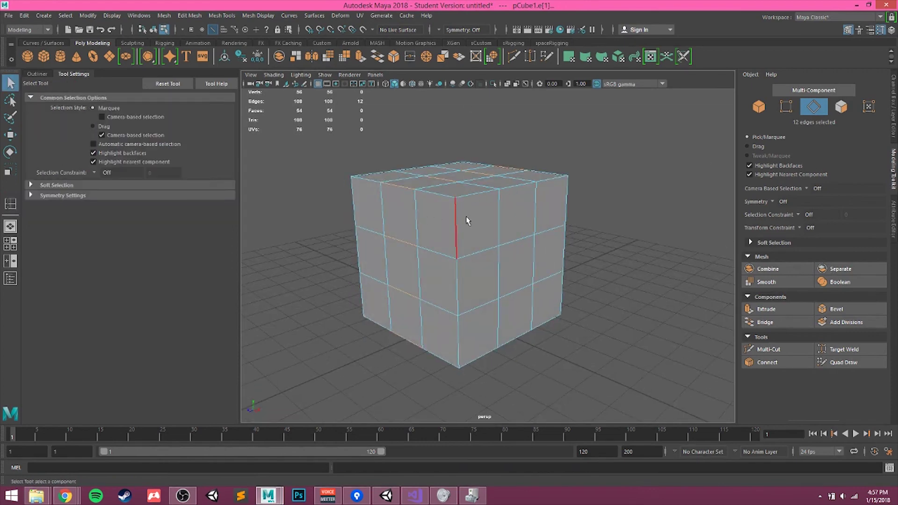
Step: Use Multi-Cut to cut a slanted edge across the single upper corner face, and return to the Select tool
{"action": "left_click", "coordinate": [774, 350]}
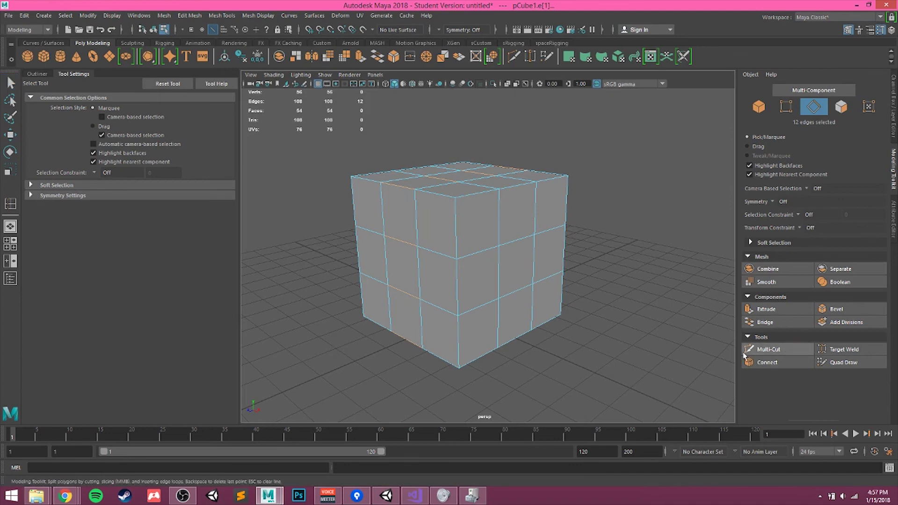
{"action": "mouse_move", "coordinate": [465, 235]}
{"action": "left_mouse_down", "text": "alt"}
{"action": "mouse_move", "coordinate": [516, 281]}
{"action": "mouse_move", "coordinate": [449, 237]}
{"action": "left_mouse_up", "text": "alt"}
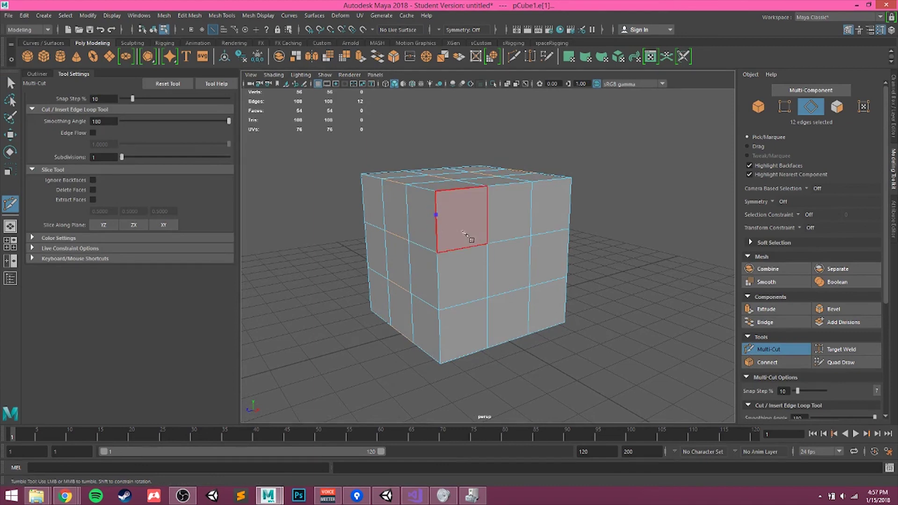
{"action": "left_click_drag", "start_coordinate": [461, 226], "coordinate": [475, 210], "text": "alt"}
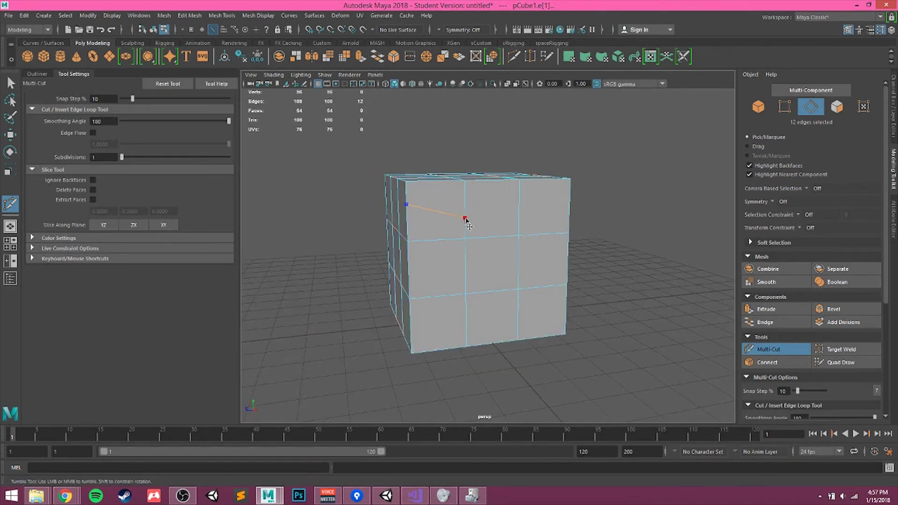
{"action": "left_click", "coordinate": [465, 219]}
{"action": "key", "text": "q"}
{"action": "left_click_drag", "start_coordinate": [534, 263], "coordinate": [482, 239], "text": "alt"}
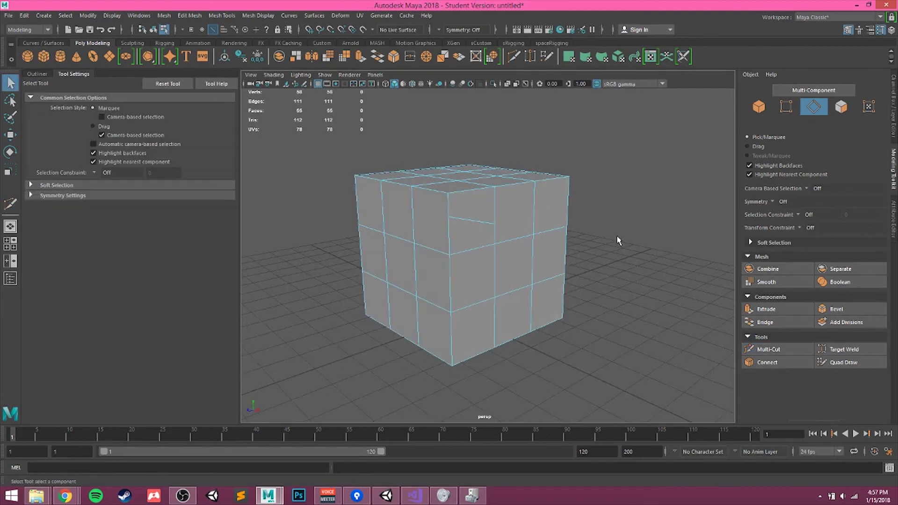
Step: Select the new cut edge, then in face mode pick the two split faces and their neighbors one at a time
{"action": "scroll", "coordinate": [459, 220], "scroll_direction": "up", "scroll_amount": 3}
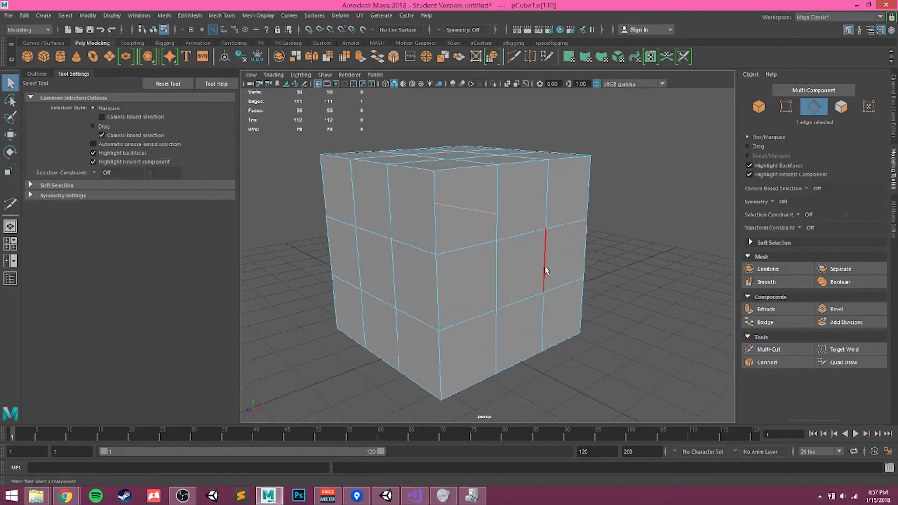
{"action": "left_click", "coordinate": [463, 207]}
{"action": "left_click_drag", "start_coordinate": [470, 257], "coordinate": [475, 188], "text": "alt"}
{"action": "right_click_drag", "start_coordinate": [475, 188], "coordinate": [504, 204]}
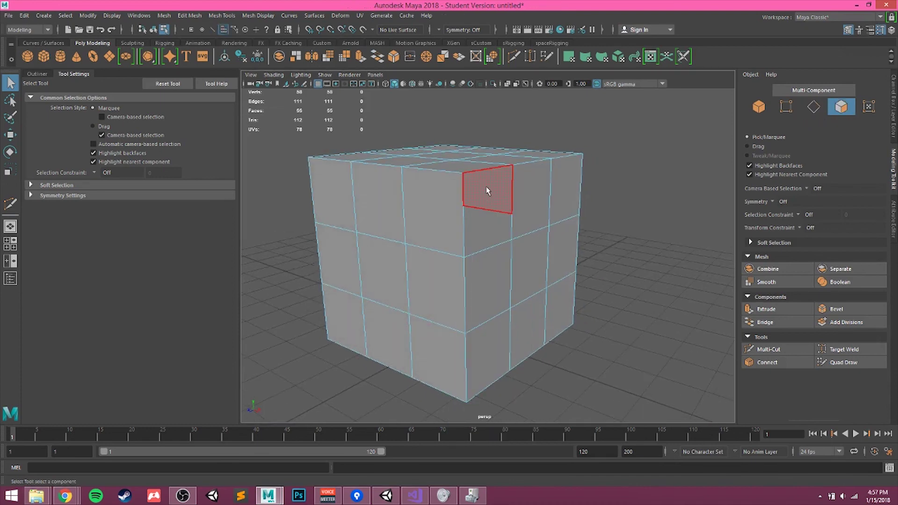
{"action": "left_click", "coordinate": [487, 191]}
{"action": "left_click", "coordinate": [482, 227]}
{"action": "left_click", "coordinate": [443, 214]}
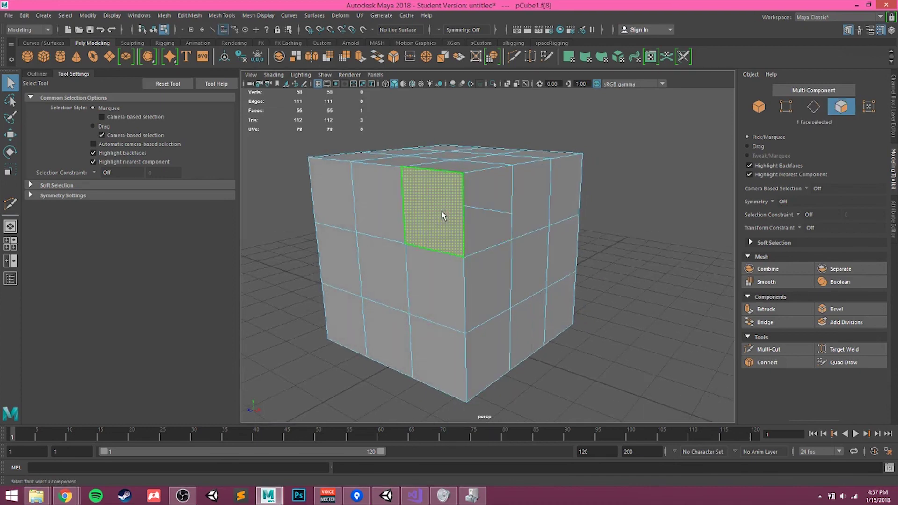
{"action": "left_click", "coordinate": [538, 205]}
{"action": "left_click", "coordinate": [443, 197]}
Step: Switch to edge mode and pick the individual edges bordering the uncut face beside the split one
{"action": "right_click_drag", "start_coordinate": [471, 233], "coordinate": [461, 188]}
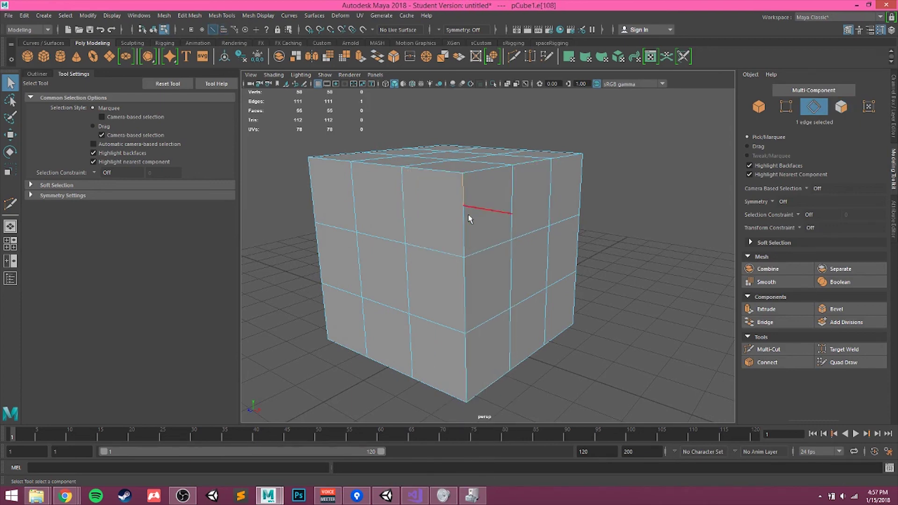
{"action": "left_click", "coordinate": [466, 230]}
{"action": "left_click", "coordinate": [442, 248]}
{"action": "left_click", "coordinate": [431, 172]}
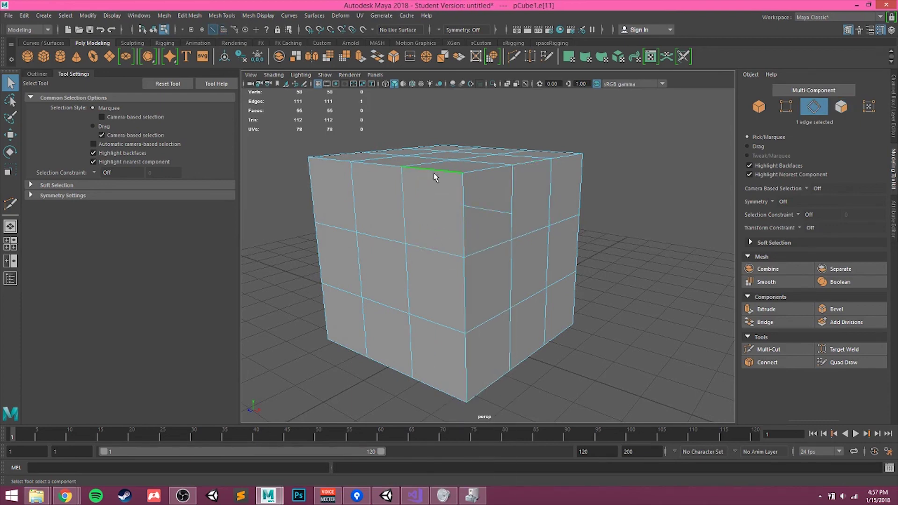
Step: Select the slanted cut edge across the upper corner face and delete it
{"action": "left_click", "coordinate": [489, 213]}
{"action": "left_click_drag", "start_coordinate": [508, 244], "coordinate": [464, 254], "text": "alt"}
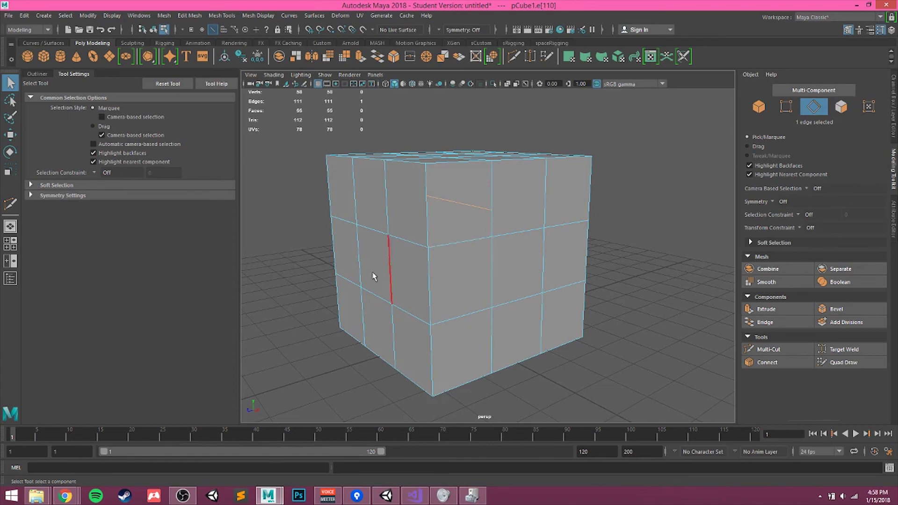
{"action": "scroll", "coordinate": [446, 229], "scroll_direction": "up", "scroll_amount": 3}
{"action": "left_click_drag", "start_coordinate": [444, 227], "coordinate": [463, 243], "text": "alt"}
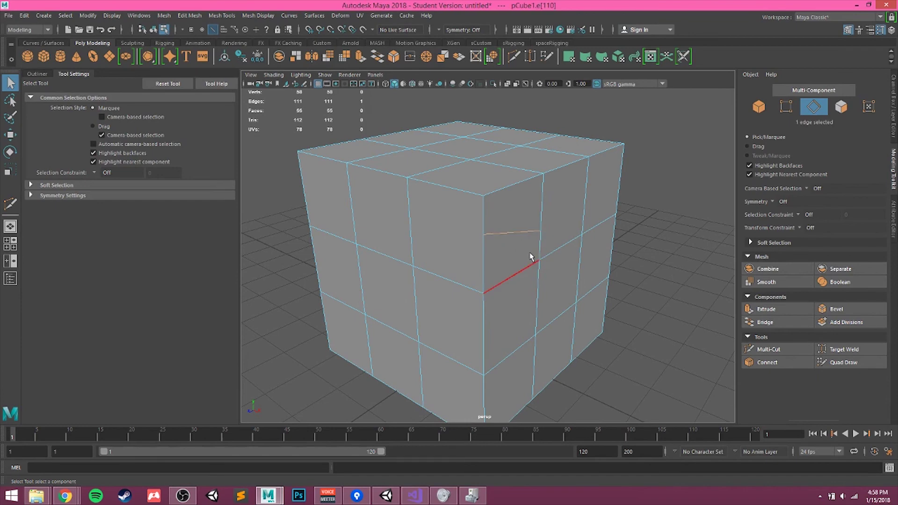
{"action": "key", "text": "Delete"}
Step: Switch to vertex mode, pick the two leftover vertices at the ends of the deleted cut, and clear the selection
{"action": "right_click_drag", "start_coordinate": [544, 236], "coordinate": [507, 216]}
{"action": "left_click_drag", "start_coordinate": [529, 259], "coordinate": [516, 251], "text": "alt"}
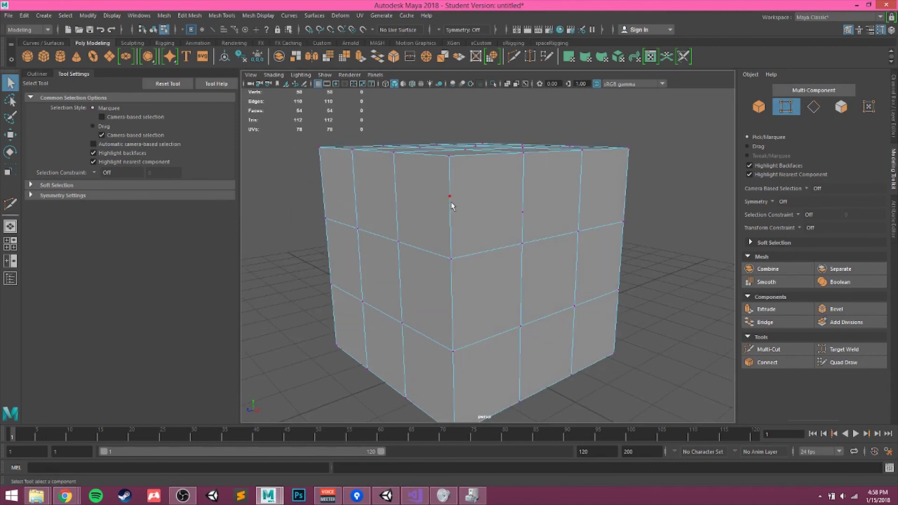
{"action": "left_click_drag", "start_coordinate": [446, 182], "coordinate": [489, 220]}
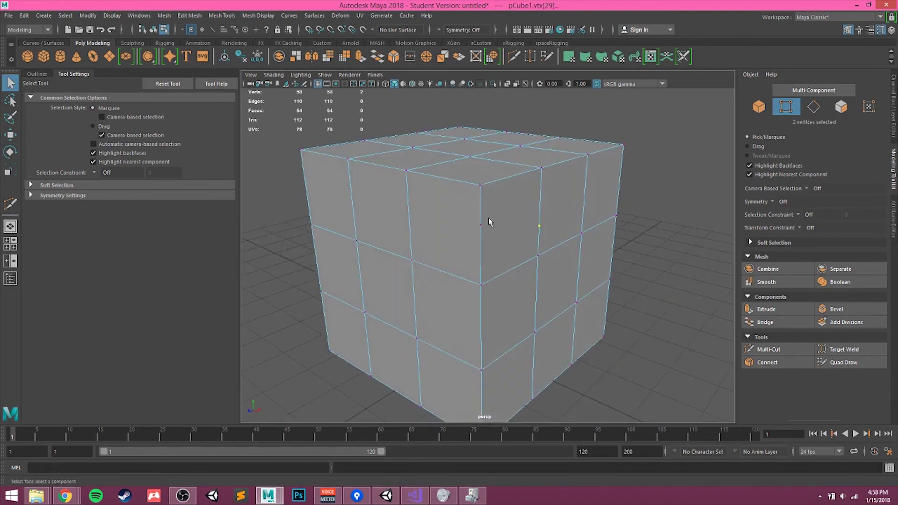
{"action": "left_click", "coordinate": [478, 226]}
{"action": "left_click", "coordinate": [676, 259]}
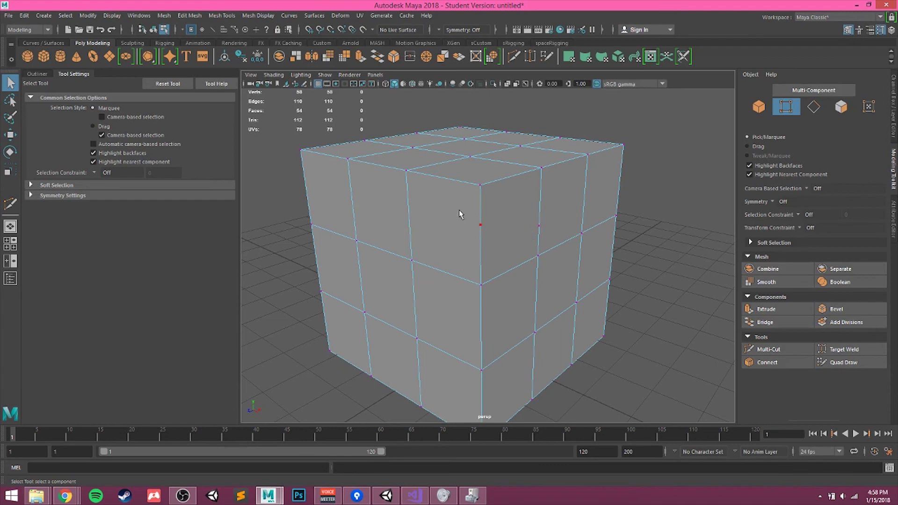
Step: Pick the edges around the upper corner face in edge mode, and return the cube to vertex mode
{"action": "right_click_drag", "start_coordinate": [469, 210], "coordinate": [468, 187]}
{"action": "left_click", "coordinate": [475, 210]}
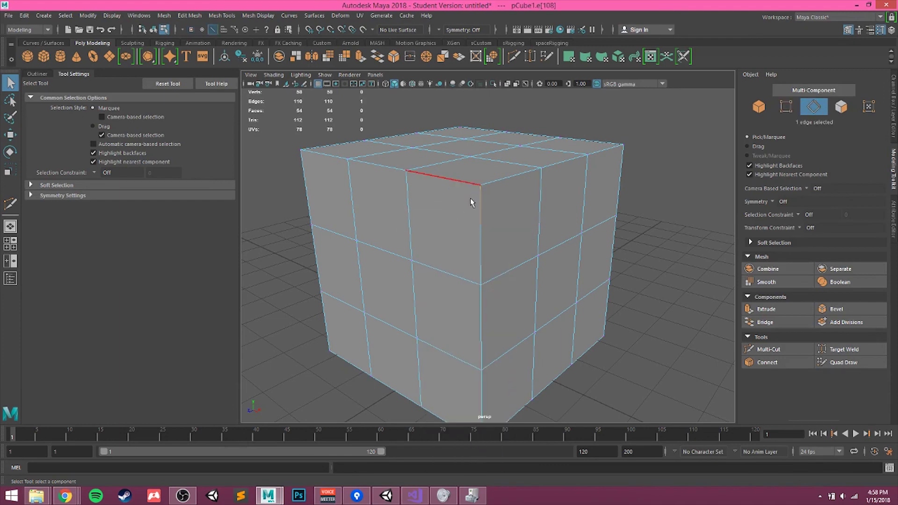
{"action": "left_click", "coordinate": [472, 249], "text": "shift"}
{"action": "left_click", "coordinate": [445, 267], "text": "shift"}
{"action": "left_click", "coordinate": [445, 178]}
{"action": "left_click", "coordinate": [540, 213]}
{"action": "right_click", "coordinate": [514, 212]}
{"action": "left_click", "coordinate": [505, 208]}
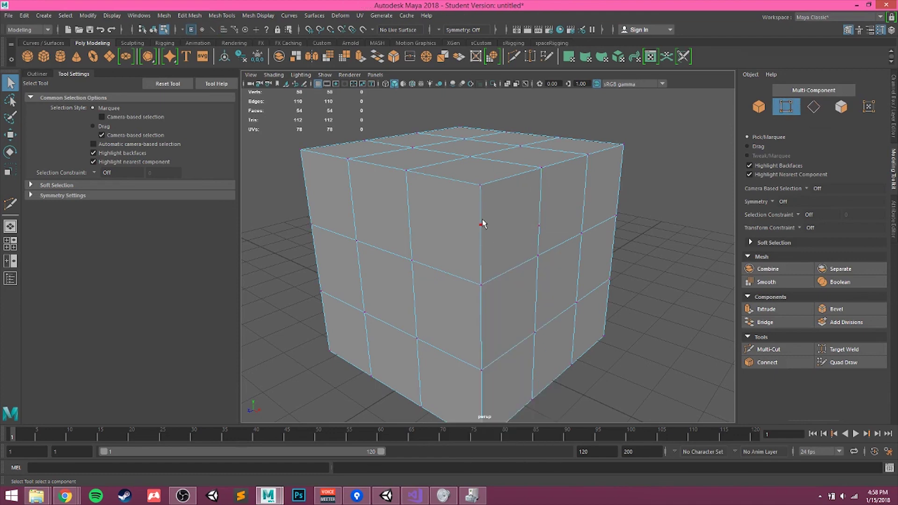
Step: Undo the recent edge and vertex selections and the deletion of the slanted cut edge on the upper corner face
{"action": "right_click", "coordinate": [503, 209]}
{"action": "key", "text": "ctrl+z"}
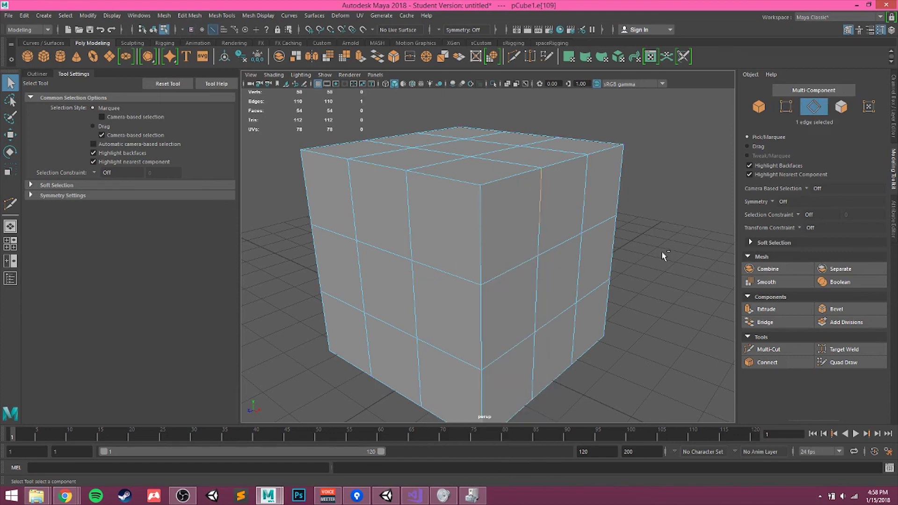
{"action": "key", "text": "ctrl+z"}
{"action": "key", "text": "ctrl+z"}
{"action": "key", "text": "ctrl+z"}
{"action": "key", "text": "ctrl+z"}
{"action": "key", "text": "ctrl+z"}
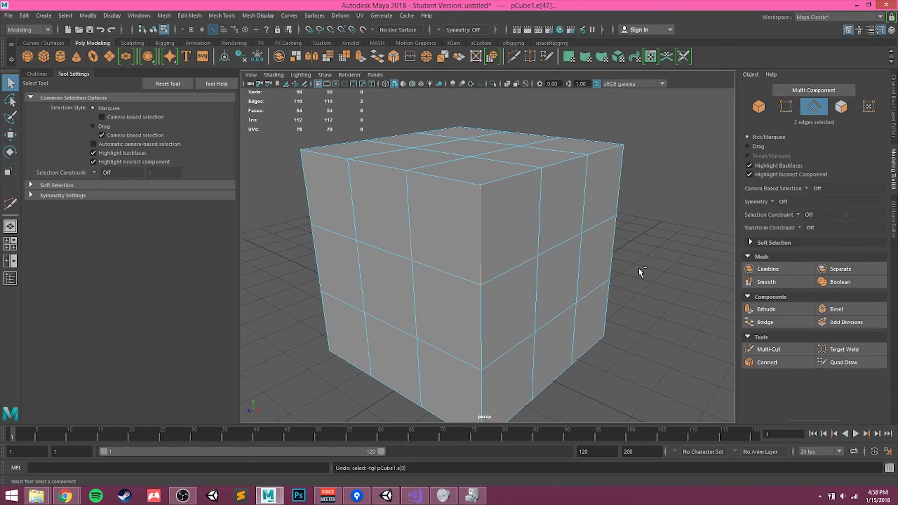
{"action": "key", "text": "ctrl+z"}
{"action": "key", "text": "ctrl+z"}
{"action": "key", "text": "ctrl+z"}
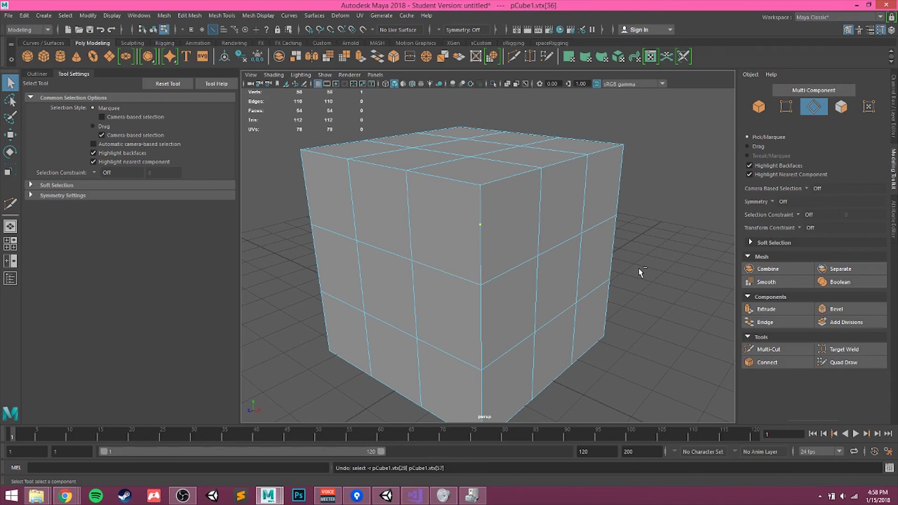
{"action": "key", "text": "ctrl+z"}
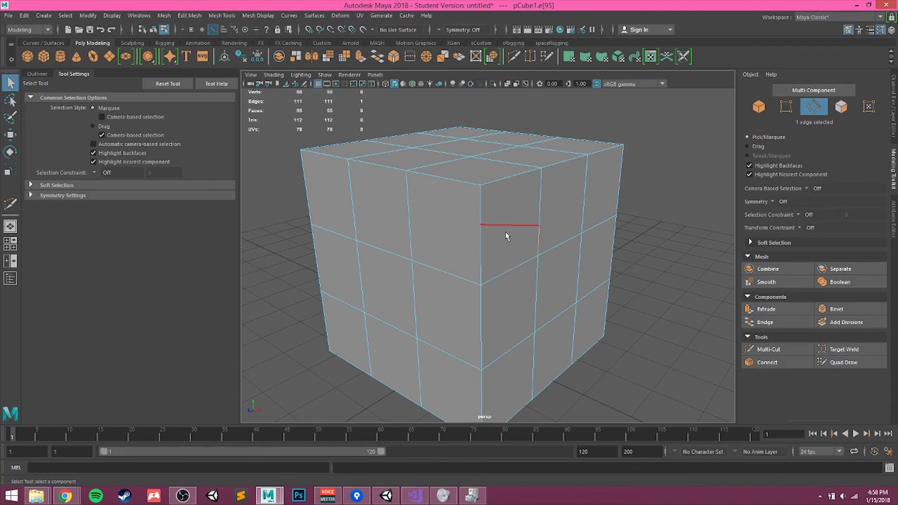
Step: Delete the cut edge across the upper corner face together with its end vertices, and check the clean vertical corner edge
{"action": "left_click", "coordinate": [505, 233]}
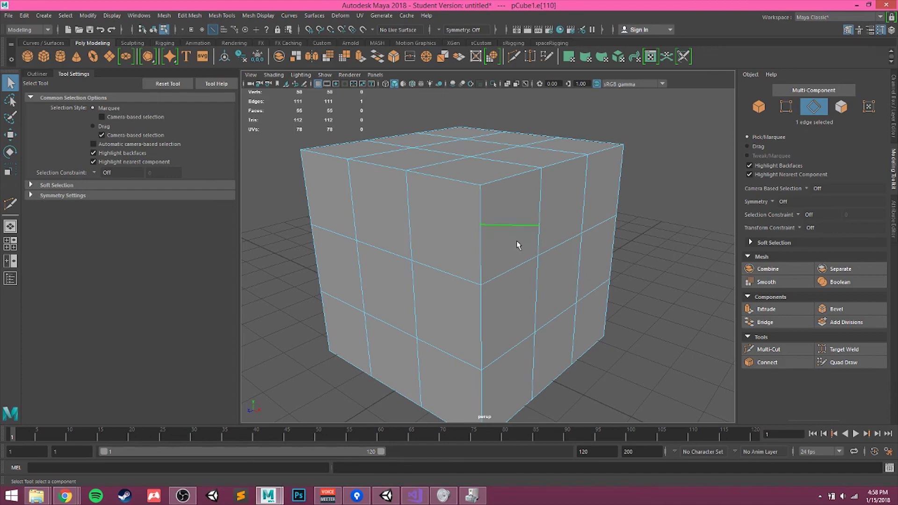
{"action": "key", "text": "ctrl+Delete"}
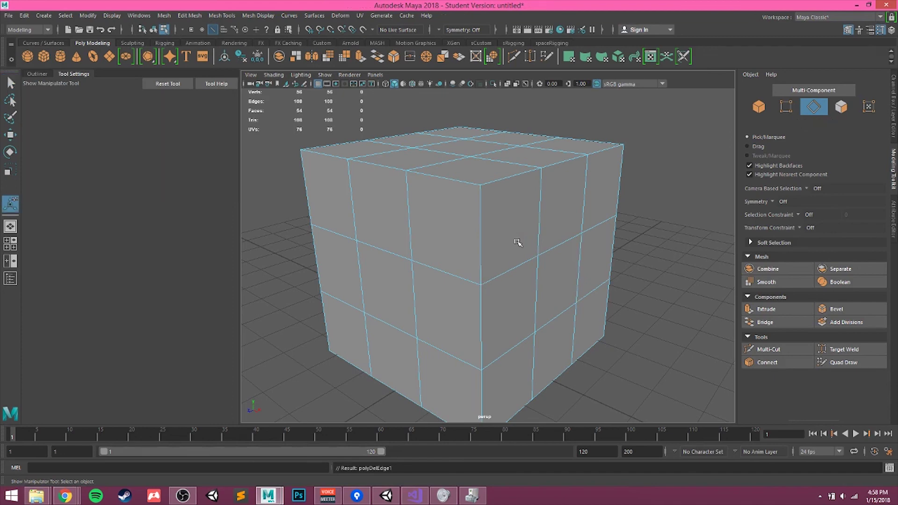
{"action": "left_click", "coordinate": [437, 210]}
{"action": "left_click", "coordinate": [507, 228]}
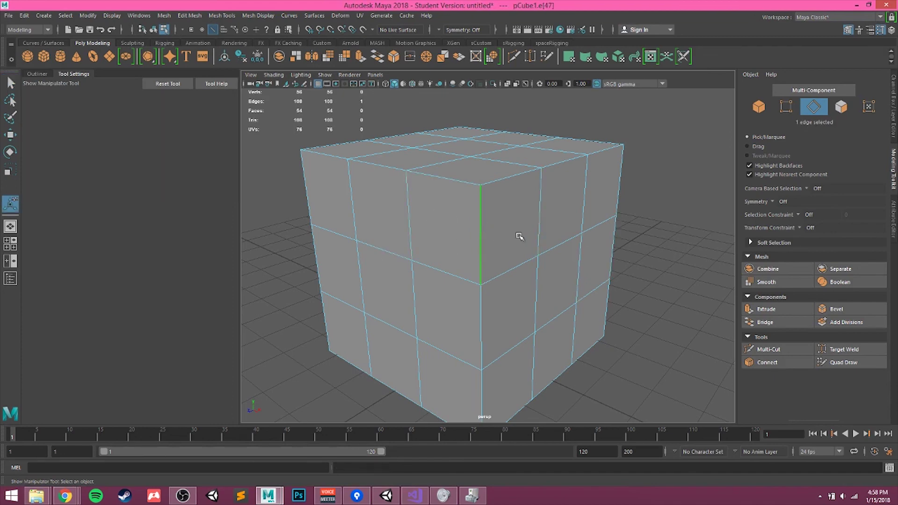
Step: Return the practice cube to object mode and delete it from the scene
{"action": "left_click_drag", "start_coordinate": [613, 222], "coordinate": [601, 245], "text": "alt"}
{"action": "scroll", "coordinate": [601, 246], "scroll_direction": "down", "scroll_amount": 2}
{"action": "right_click_drag", "start_coordinate": [498, 248], "coordinate": [509, 288]}
{"action": "scroll", "coordinate": [524, 312], "scroll_direction": "down", "scroll_amount": 3}
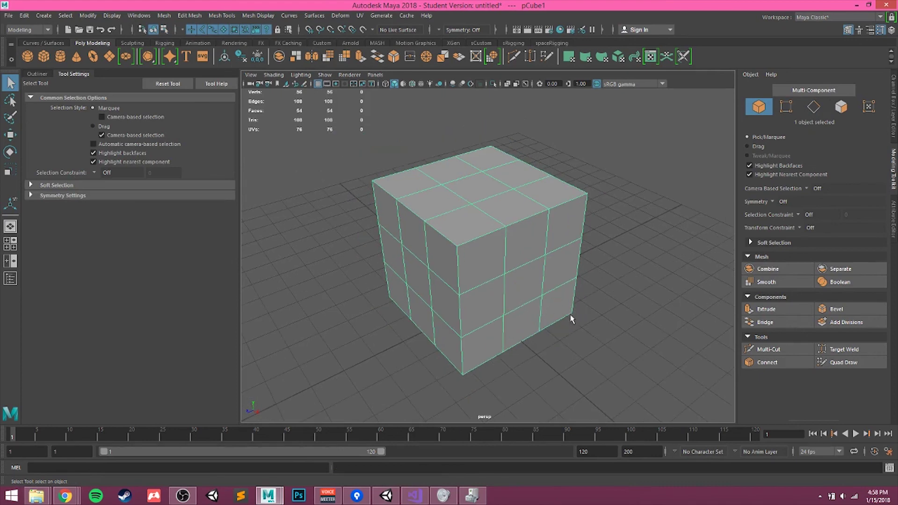
{"action": "key", "text": "Delete"}
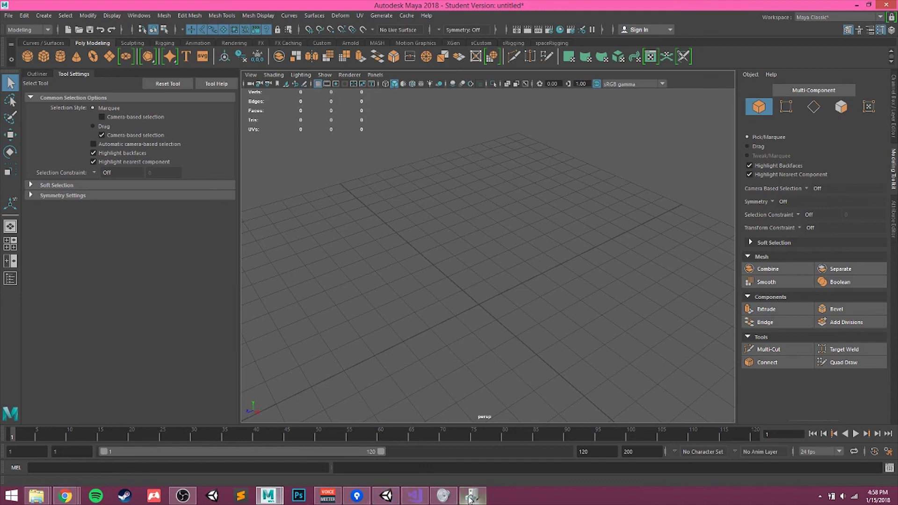
{"action": "left_click", "coordinate": [183, 495]}
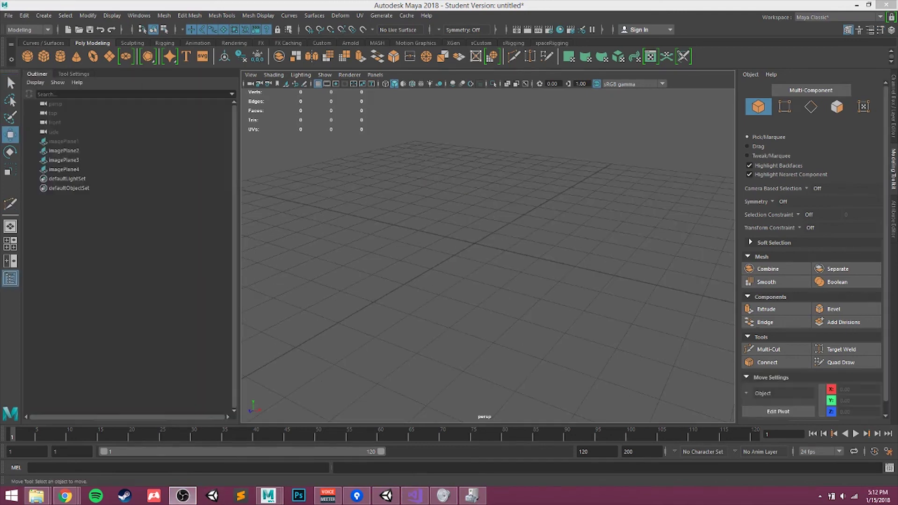
{"action": "left_click", "coordinate": [387, 293]}
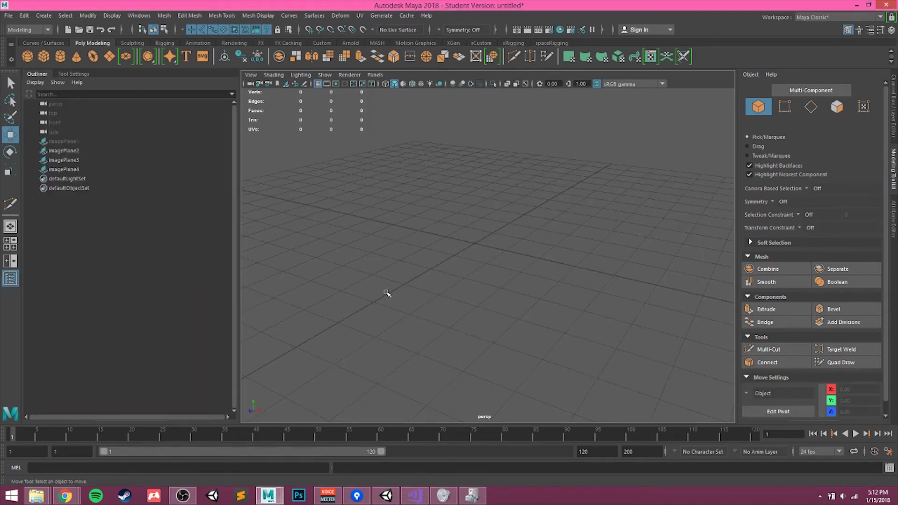
Step: Show the adapter reference images by making display layer layer1 visible, and view them from the front
{"action": "left_click", "coordinate": [894, 112]}
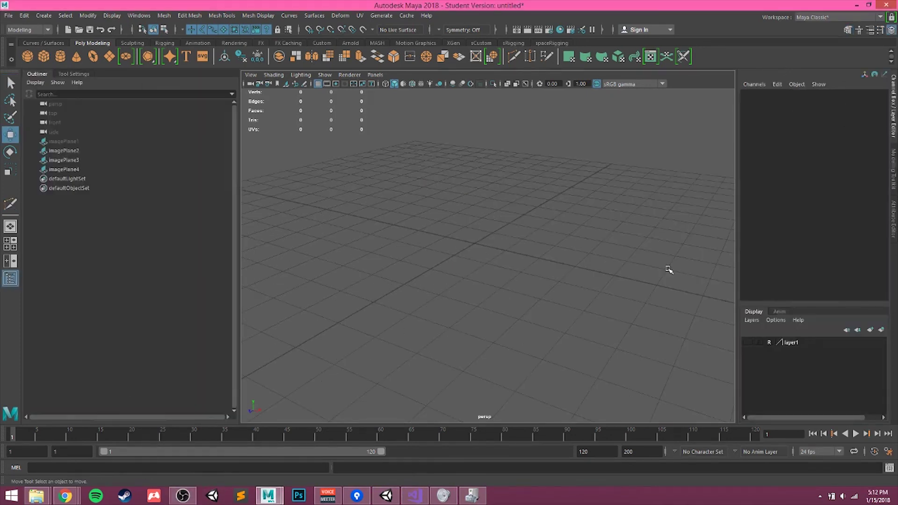
{"action": "left_click", "coordinate": [747, 343]}
{"action": "left_click_drag", "start_coordinate": [690, 363], "coordinate": [514, 295], "text": "alt"}
Step: Create a polygon cube, raise it to about 3.41 on Y, and bring up the full front view
{"action": "left_click", "coordinate": [44, 56]}
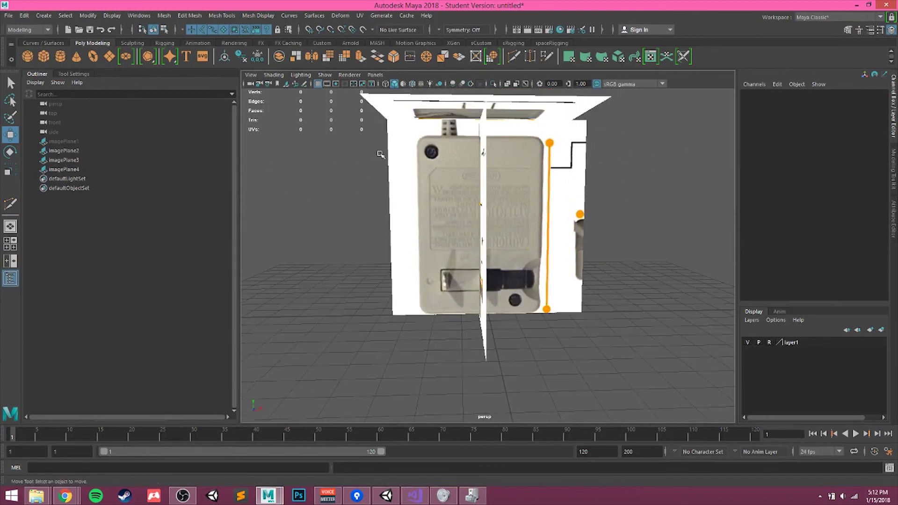
{"action": "left_click_drag", "start_coordinate": [577, 290], "coordinate": [542, 281], "text": "alt"}
{"action": "scroll", "coordinate": [581, 297], "scroll_direction": "down", "scroll_amount": 2}
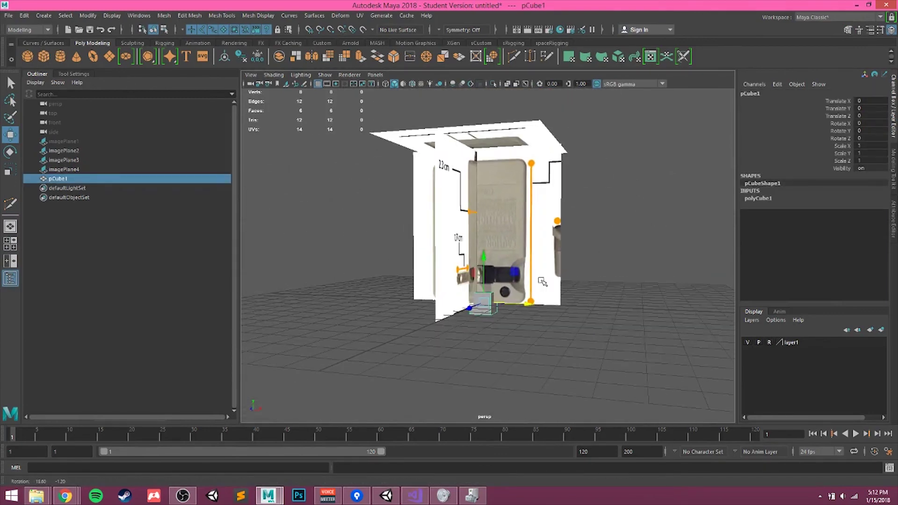
{"action": "left_click_drag", "start_coordinate": [484, 255], "coordinate": [492, 211]}
{"action": "key", "text": "space"}
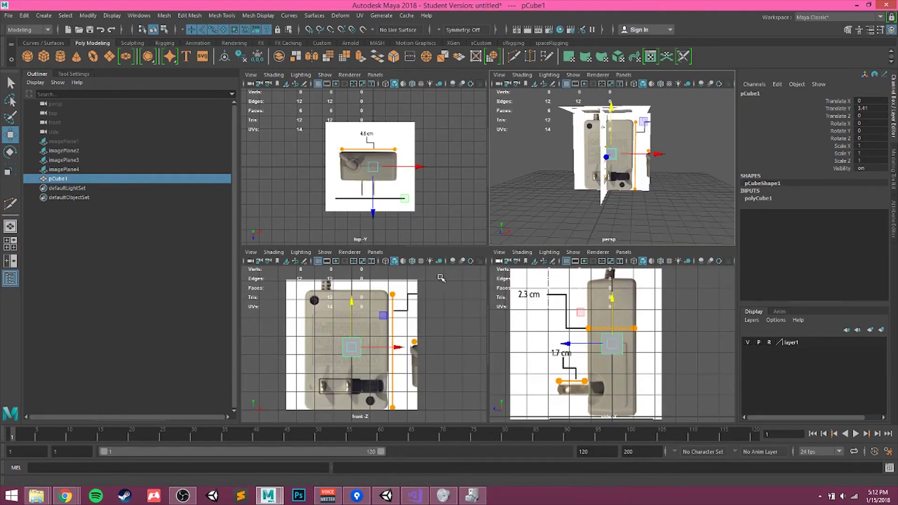
{"action": "key", "text": "space"}
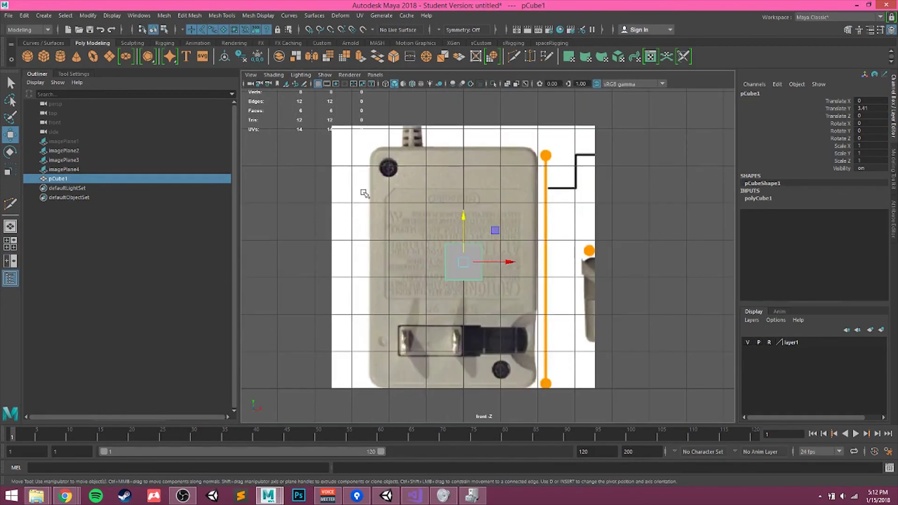
{"action": "scroll", "coordinate": [461, 288], "scroll_direction": "up", "scroll_amount": 1}
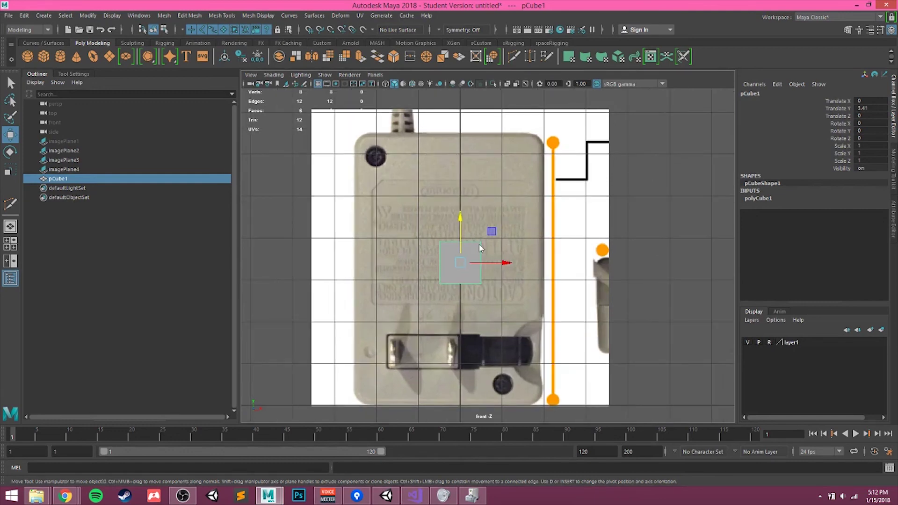
{"action": "right_click_drag", "start_coordinate": [479, 238], "coordinate": [461, 238]}
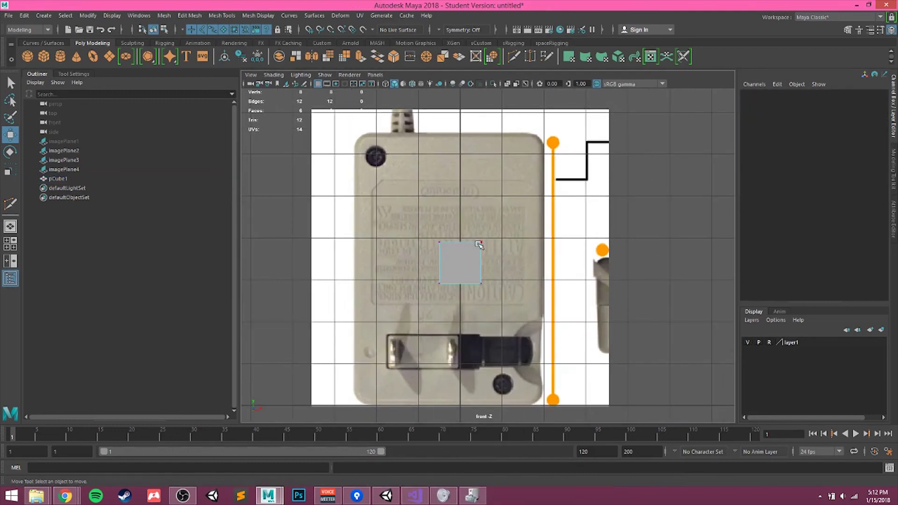
{"action": "left_click_drag", "start_coordinate": [471, 226], "coordinate": [504, 259]}
{"action": "right_click_drag", "start_coordinate": [456, 241], "coordinate": [507, 274]}
Step: Set the modeling symmetry to Object X and select the cube's upper corner vertices in vertex mode
{"action": "left_click", "coordinate": [893, 169]}
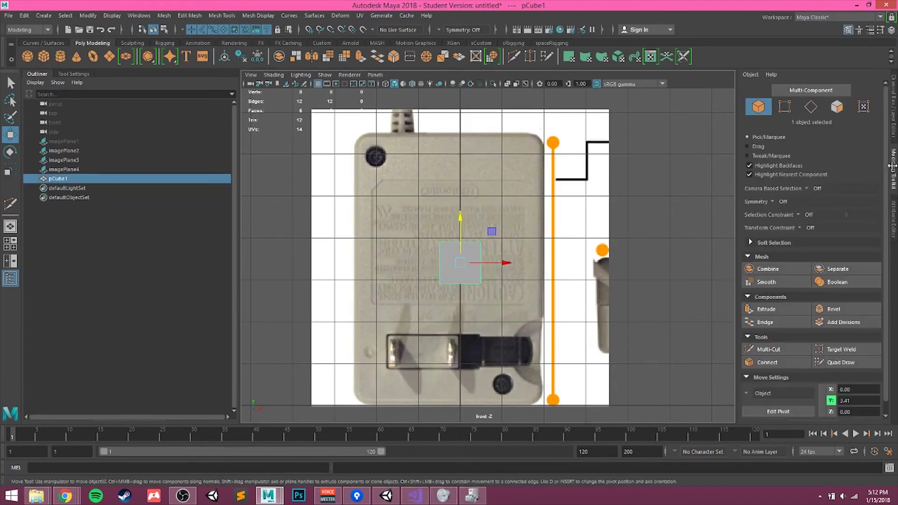
{"action": "left_click", "coordinate": [774, 202]}
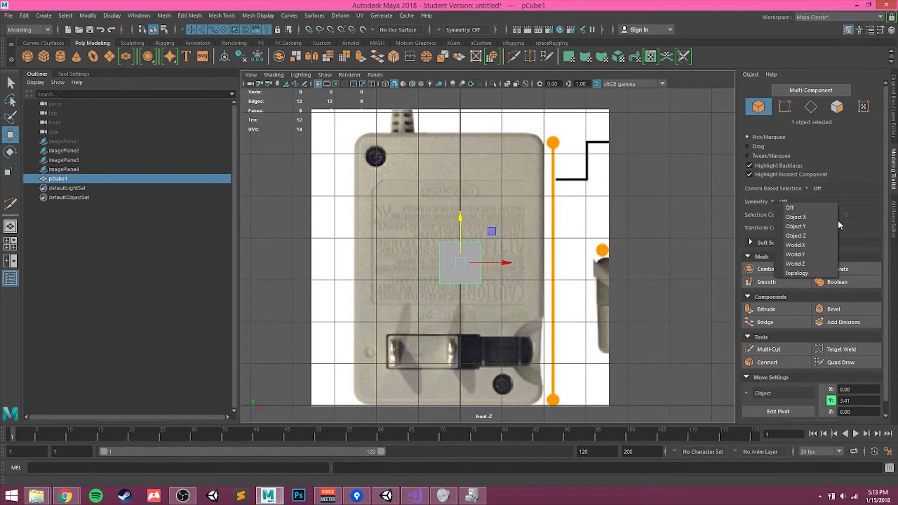
{"action": "left_click", "coordinate": [810, 216]}
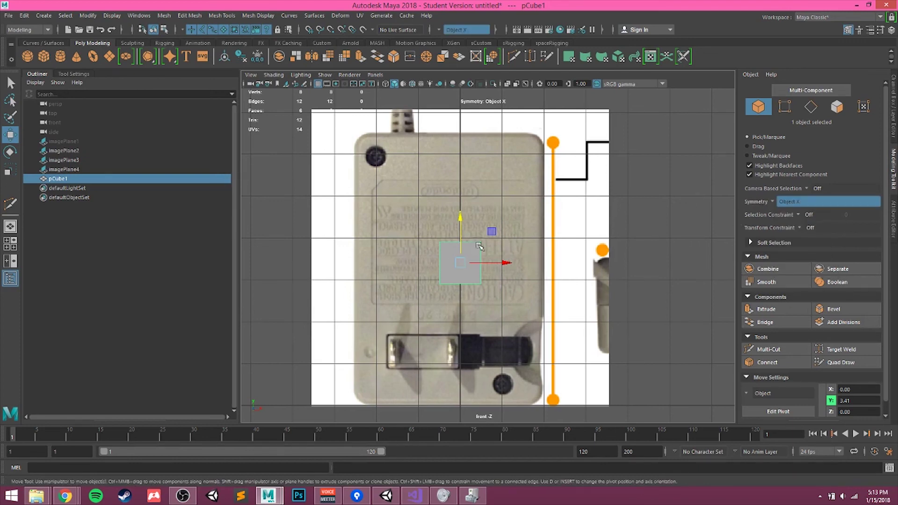
{"action": "right_click_drag", "start_coordinate": [479, 246], "coordinate": [500, 245]}
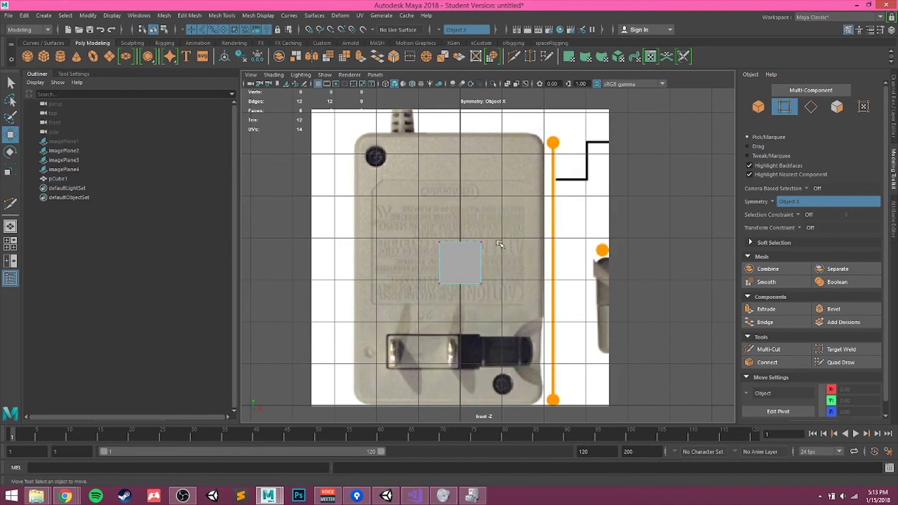
{"action": "left_click_drag", "start_coordinate": [493, 248], "coordinate": [474, 214]}
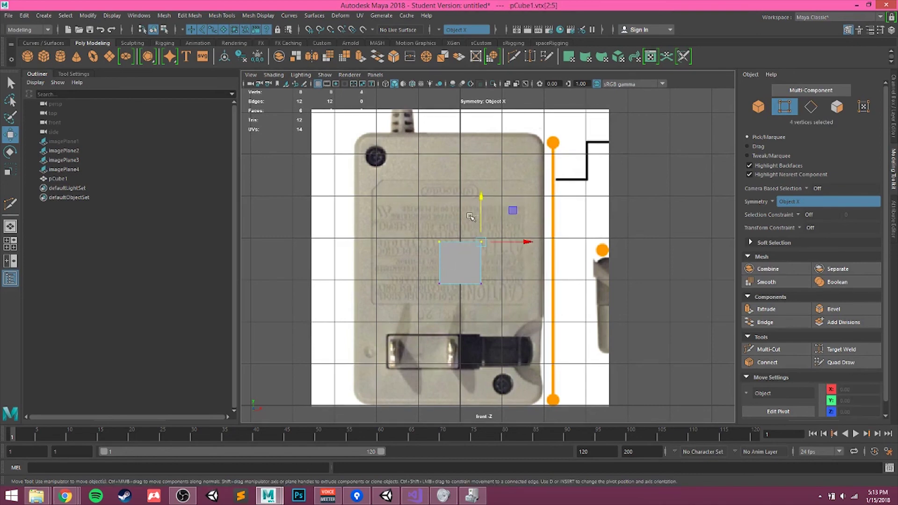
Step: Examine the mirrored vertex selection on the cube in the perspective view, and clear the selection
{"action": "key", "text": "space"}
{"action": "scroll", "coordinate": [652, 177], "scroll_direction": "up", "scroll_amount": 8}
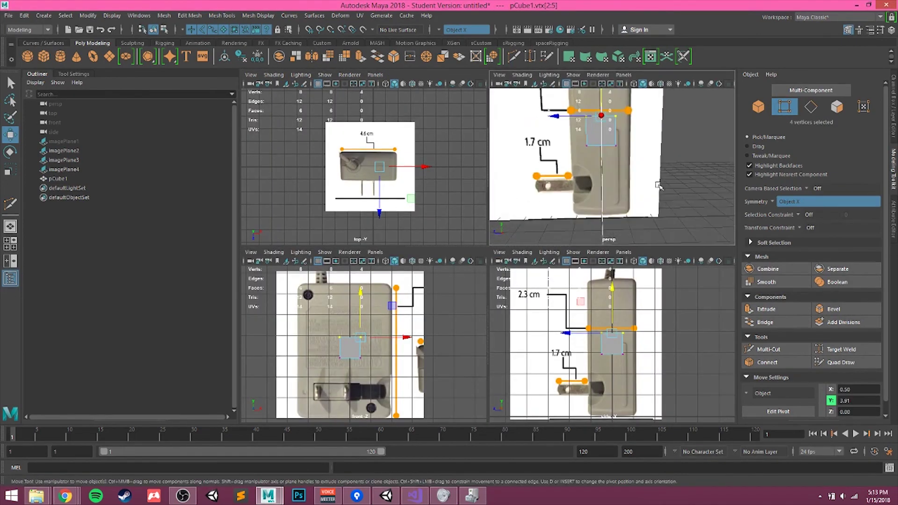
{"action": "left_click_drag", "start_coordinate": [657, 195], "coordinate": [615, 205], "text": "alt"}
{"action": "left_click", "coordinate": [374, 345]}
{"action": "left_click", "coordinate": [361, 338]}
{"action": "left_click", "coordinate": [409, 357]}
{"action": "scroll", "coordinate": [410, 365], "scroll_direction": "up", "scroll_amount": 3}
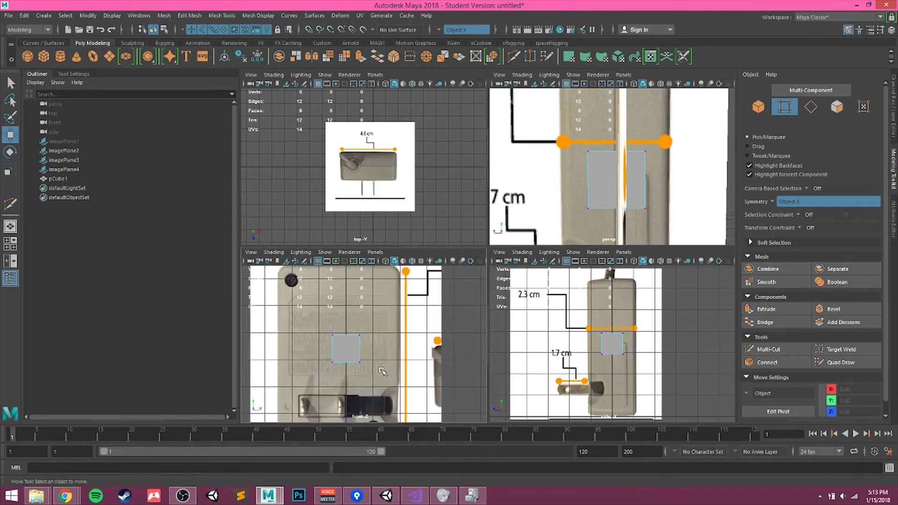
Step: In the front view, select the cube's side vertices and widen it symmetrically to about 1.91 on X
{"action": "key", "text": "space"}
{"action": "scroll", "coordinate": [517, 328], "scroll_direction": "down", "scroll_amount": 3}
{"action": "left_click_drag", "start_coordinate": [533, 295], "coordinate": [484, 222]}
{"action": "scroll", "coordinate": [477, 292], "scroll_direction": "up", "scroll_amount": 1}
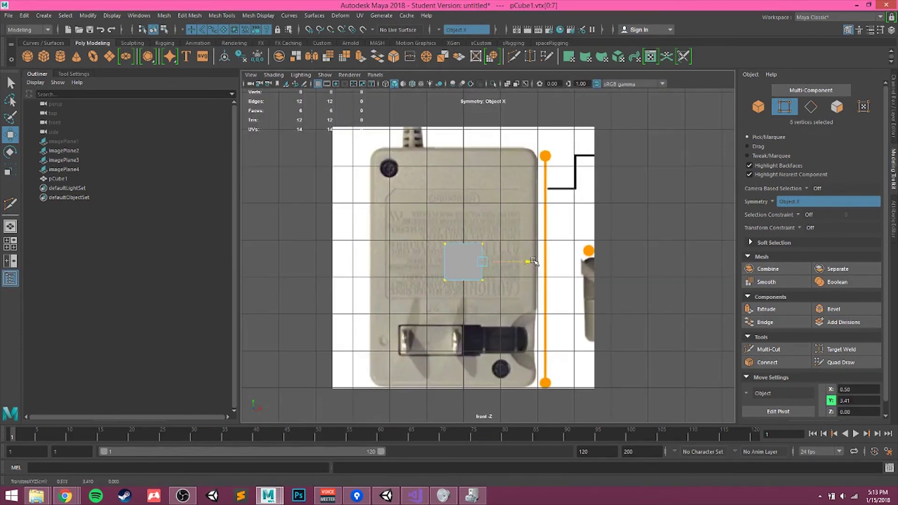
{"action": "left_click_drag", "start_coordinate": [534, 261], "coordinate": [585, 264]}
Step: Raise the cube's upper vertices near the adapter's top edge and lower its bottom vertices to about 0.20 on Y
{"action": "left_click_drag", "start_coordinate": [492, 224], "coordinate": [546, 257]}
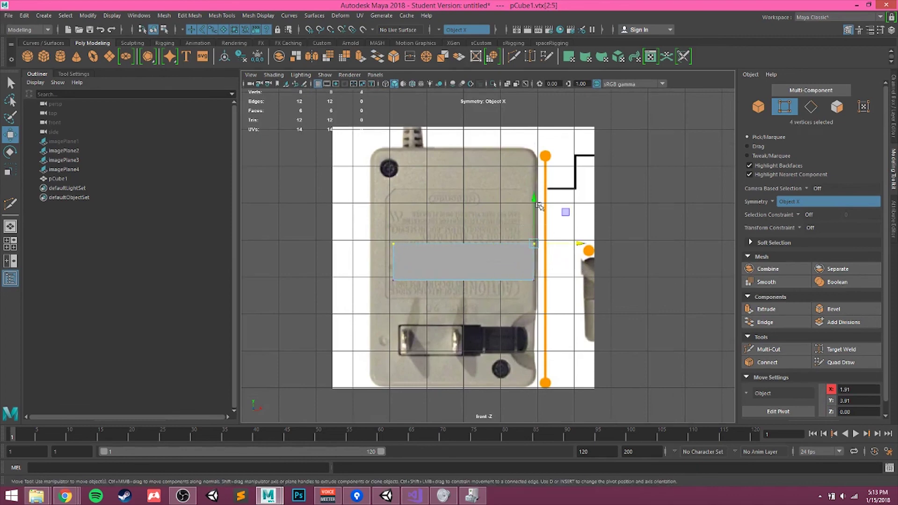
{"action": "left_click_drag", "start_coordinate": [535, 200], "coordinate": [539, 156]}
{"action": "left_click_drag", "start_coordinate": [520, 268], "coordinate": [520, 268]}
{"action": "left_click_drag", "start_coordinate": [534, 232], "coordinate": [510, 330]}
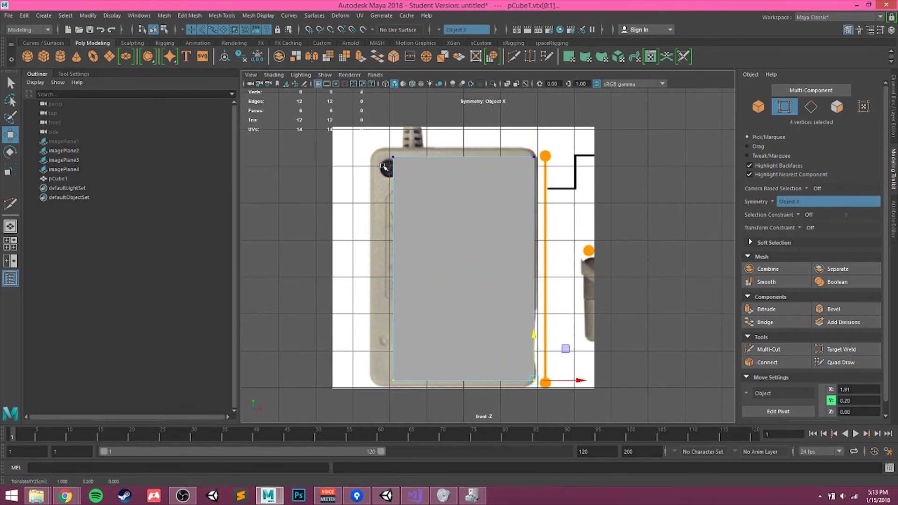
Step: In the side view, select the vertices on the prong side and move them out to about 1.02 on Z
{"action": "key", "text": "space"}
{"action": "key", "text": "space"}
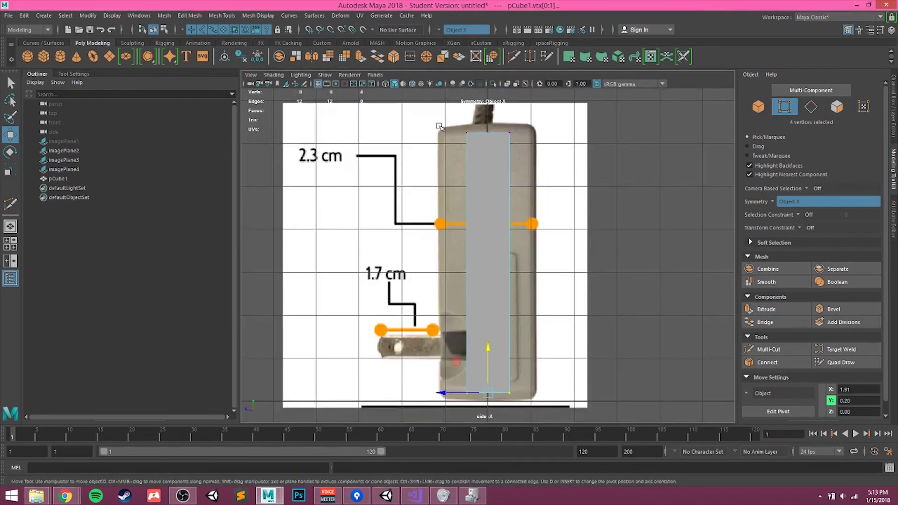
{"action": "left_click", "coordinate": [468, 134], "text": "shift"}
{"action": "left_click", "coordinate": [465, 341]}
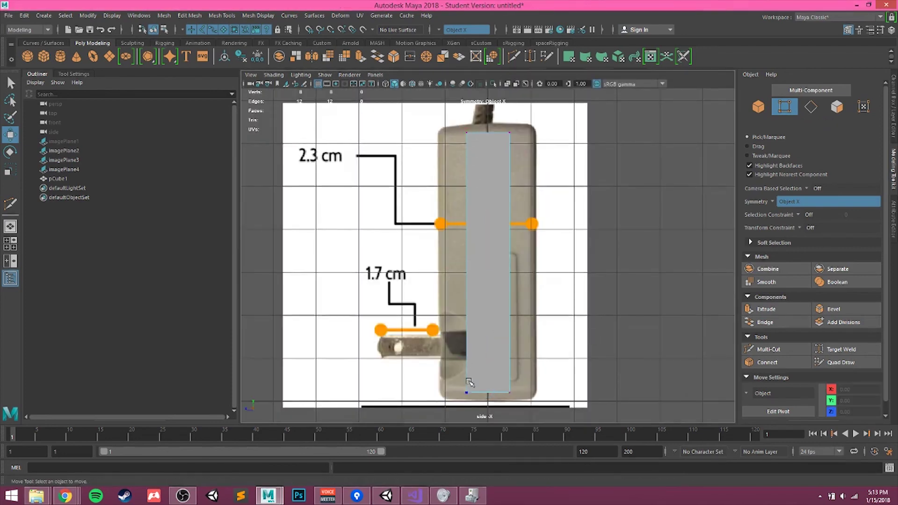
{"action": "left_click", "coordinate": [467, 391]}
{"action": "left_click", "coordinate": [472, 169], "text": "shift"}
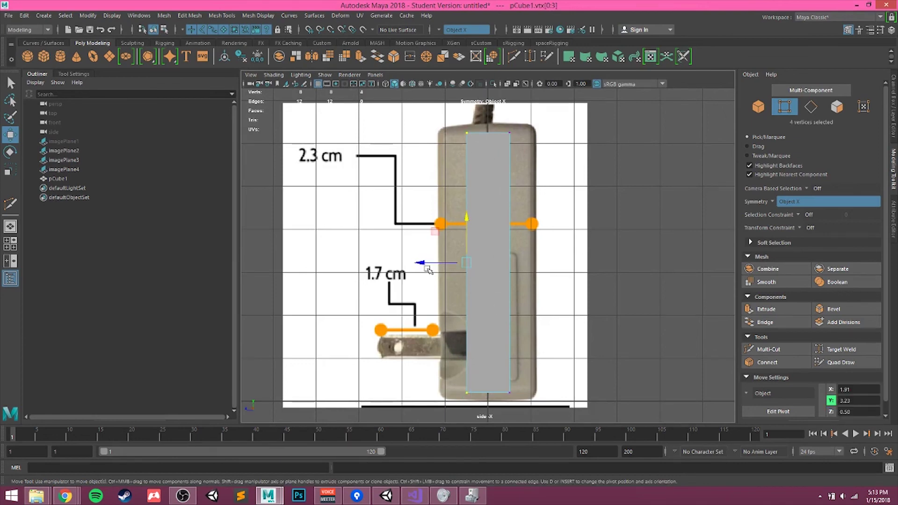
{"action": "left_click_drag", "start_coordinate": [427, 269], "coordinate": [402, 266]}
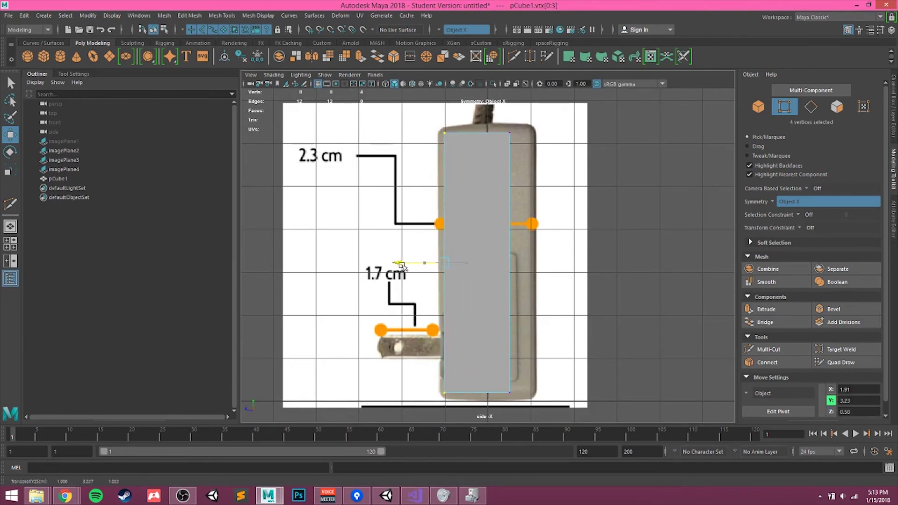
Step: Move the vertices on the side opposite the prongs to about -1.06 on Z, and return to the perspective view
{"action": "left_click", "coordinate": [511, 147]}
{"action": "left_click", "coordinate": [489, 372], "text": "shift"}
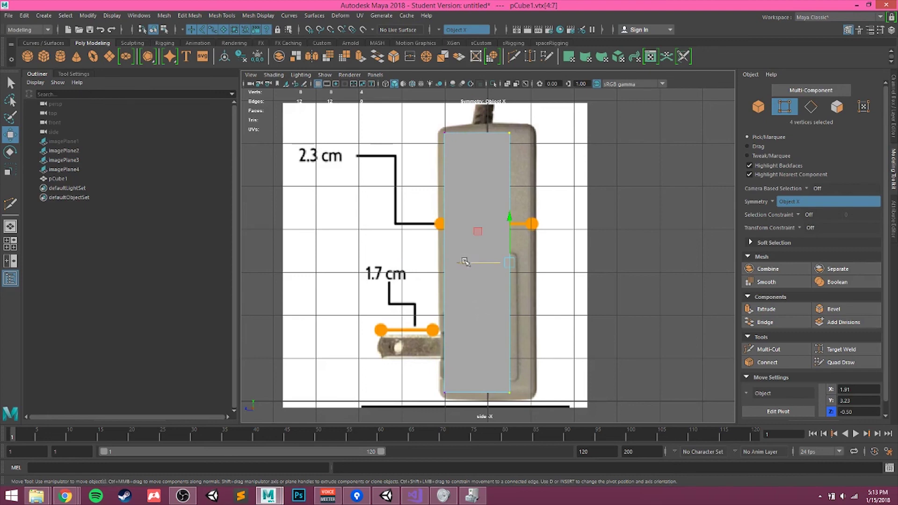
{"action": "left_click_drag", "start_coordinate": [465, 262], "coordinate": [488, 266]}
{"action": "key", "text": "space"}
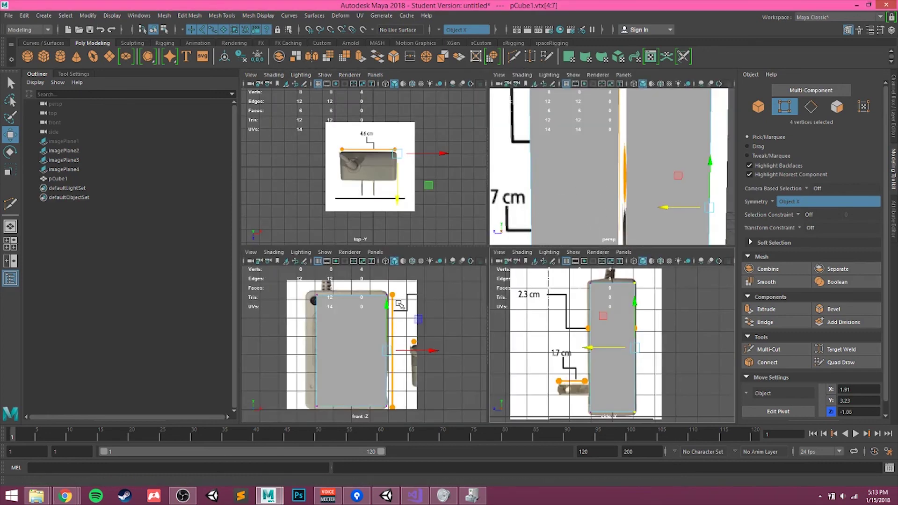
{"action": "key", "text": "space"}
{"action": "key", "text": "space"}
{"action": "key", "text": "space"}
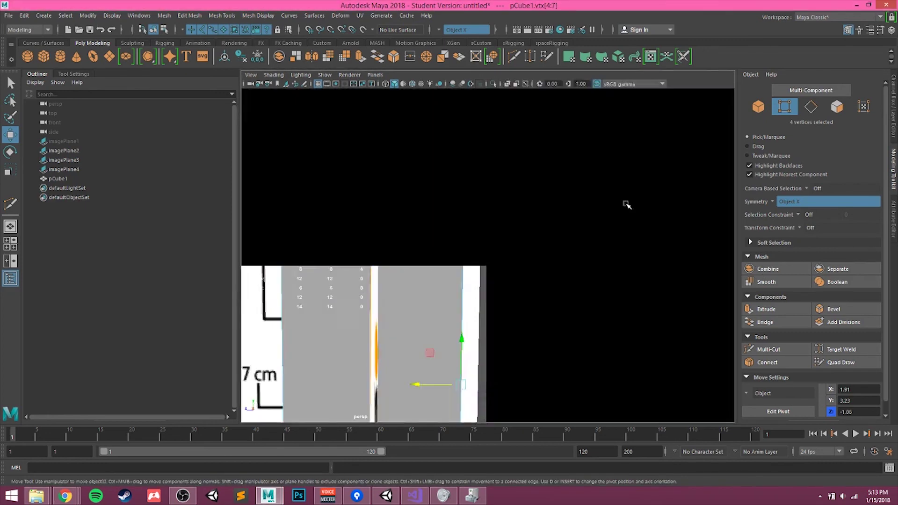
Step: Turn symmetry off, select the four vertices on the cube's other side, move them out to about -2.44 on X, and return to object mode
{"action": "left_click_drag", "start_coordinate": [478, 252], "coordinate": [515, 248], "text": "alt"}
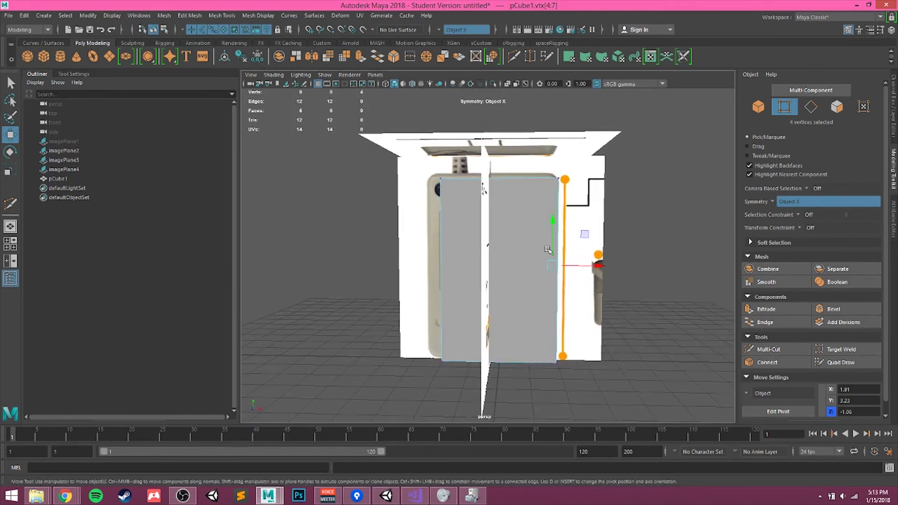
{"action": "left_click", "coordinate": [782, 201]}
{"action": "left_click", "coordinate": [790, 207]}
{"action": "left_click_drag", "start_coordinate": [403, 166], "coordinate": [486, 392]}
{"action": "left_click_drag", "start_coordinate": [424, 378], "coordinate": [493, 316], "text": "alt"}
{"action": "left_click_drag", "start_coordinate": [490, 266], "coordinate": [478, 280]}
{"action": "left_click_drag", "start_coordinate": [478, 281], "coordinate": [525, 266], "text": "alt"}
{"action": "left_click_drag", "start_coordinate": [490, 241], "coordinate": [526, 199], "text": "alt"}
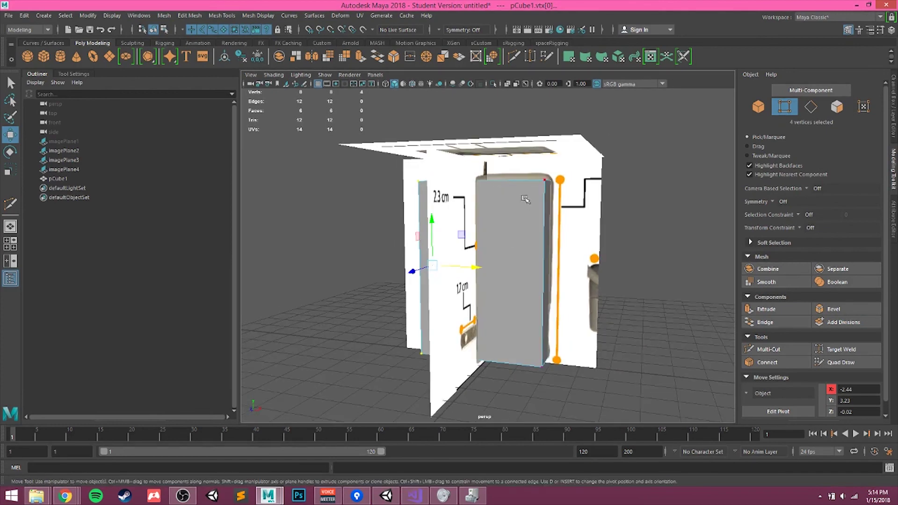
{"action": "right_click_drag", "start_coordinate": [561, 204], "coordinate": [535, 215]}
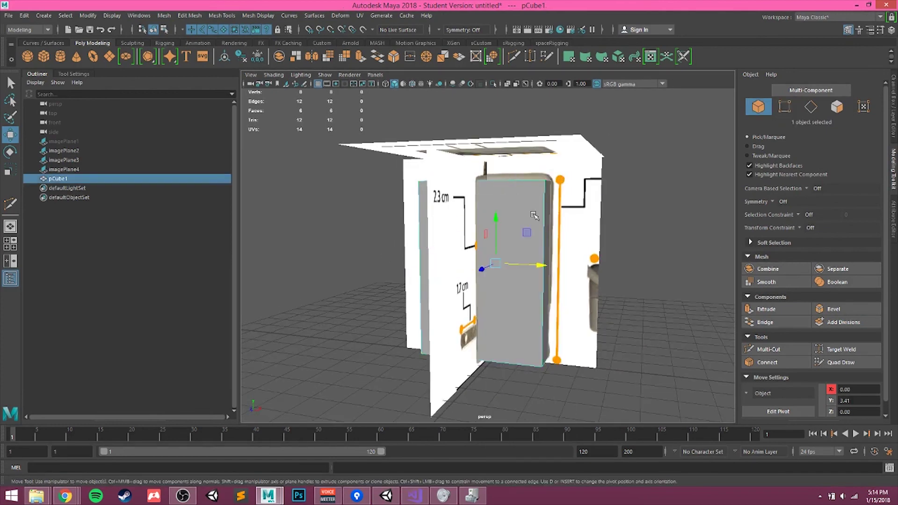
Step: Insert a vertical edge loop through the middle of the cube's width with Multi-Cut
{"action": "left_click_drag", "start_coordinate": [523, 301], "coordinate": [534, 299], "text": "alt"}
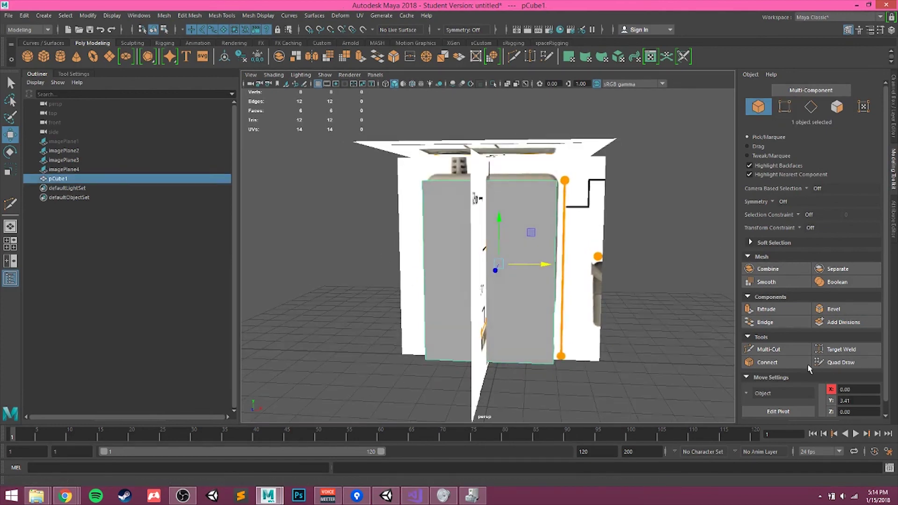
{"action": "left_click", "coordinate": [764, 351]}
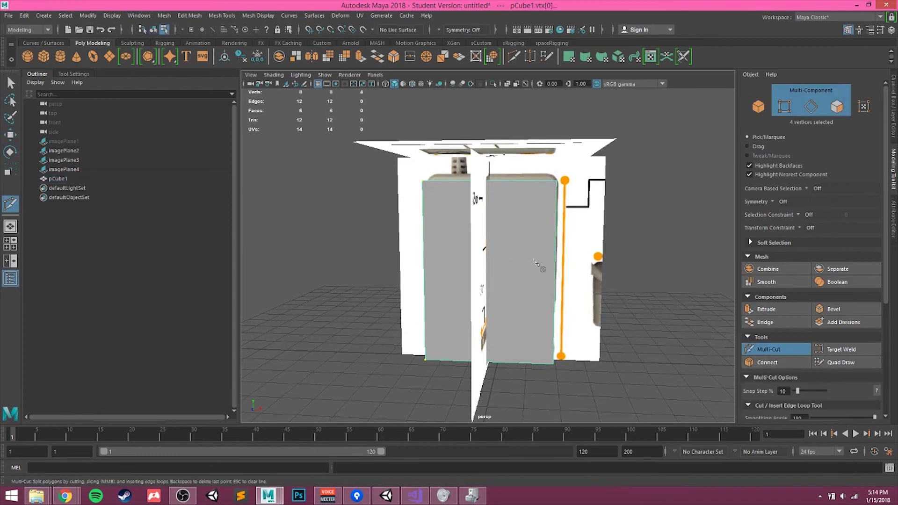
{"action": "left_click", "coordinate": [557, 180]}
{"action": "key", "text": "ctrl"}
{"action": "scroll", "coordinate": [485, 210], "scroll_direction": "up", "scroll_amount": 10}
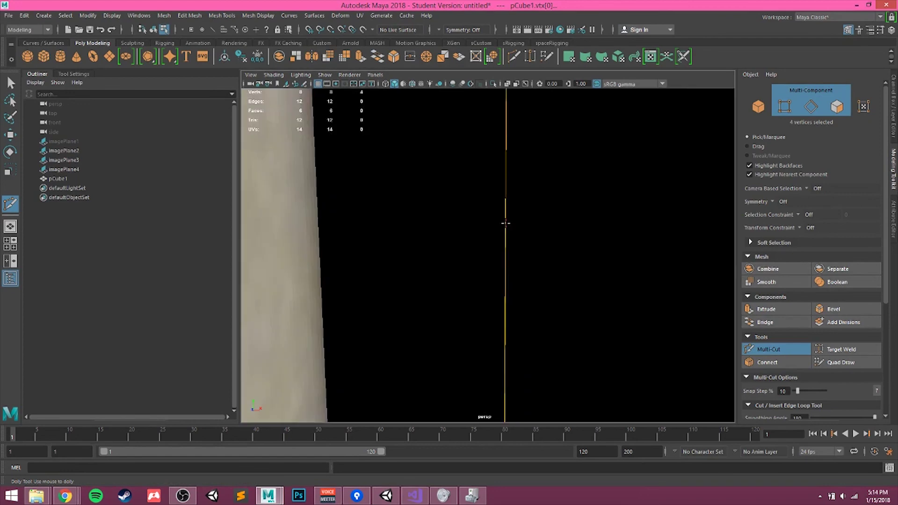
{"action": "scroll", "coordinate": [489, 254], "scroll_direction": "down", "scroll_amount": 10}
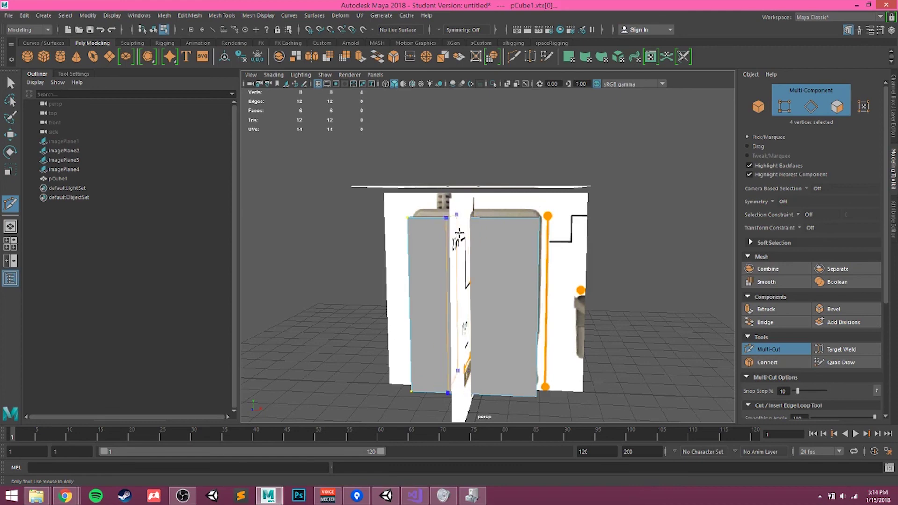
{"action": "left_click", "coordinate": [476, 235], "text": "ctrl"}
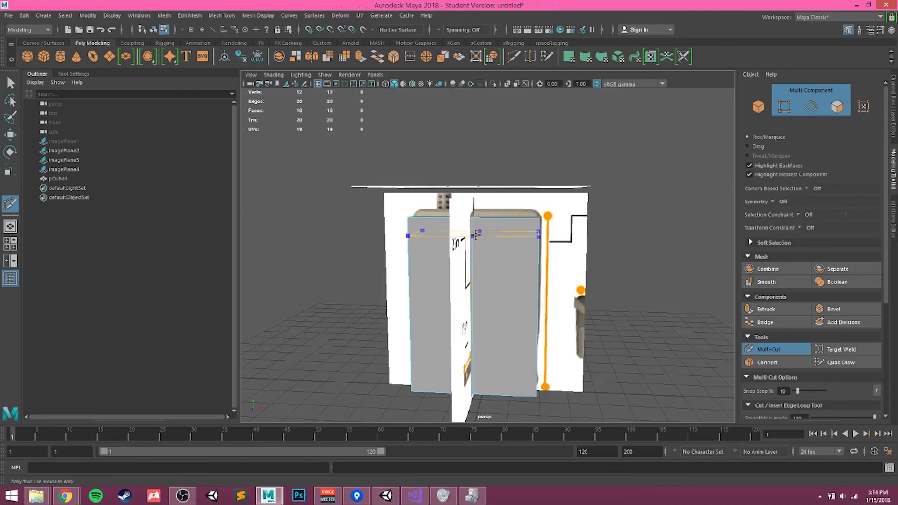
{"action": "left_click_drag", "start_coordinate": [476, 236], "coordinate": [519, 293], "text": "alt"}
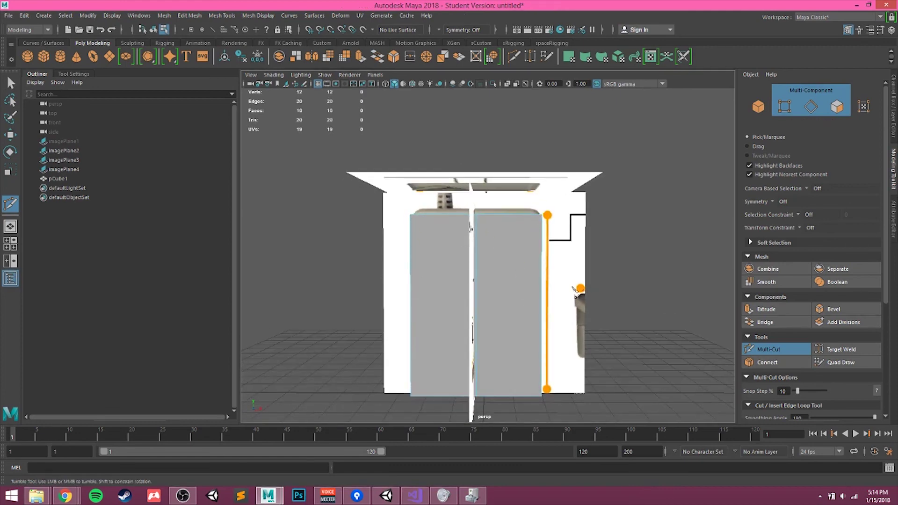
Step: Set symmetry to Topology using the cube's vertical centre edge as the symmetry edge, and return to object mode
{"action": "key", "text": "q"}
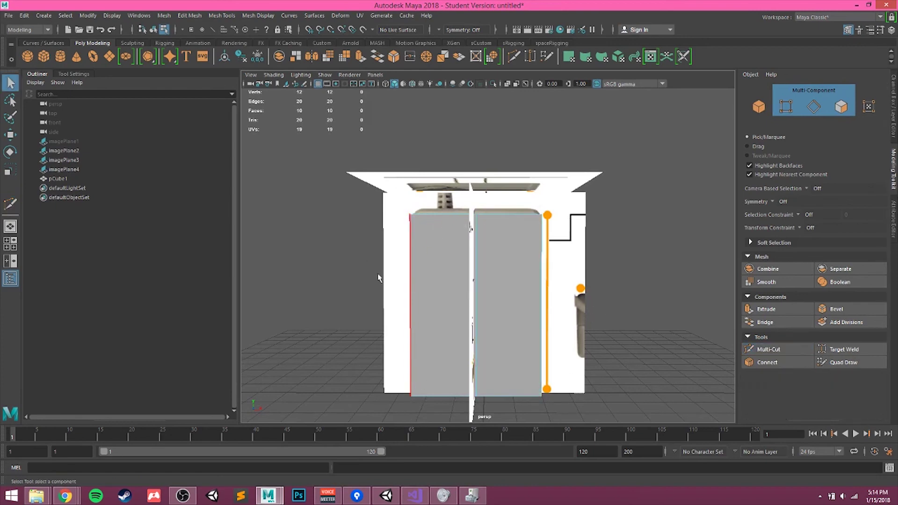
{"action": "left_click", "coordinate": [773, 201]}
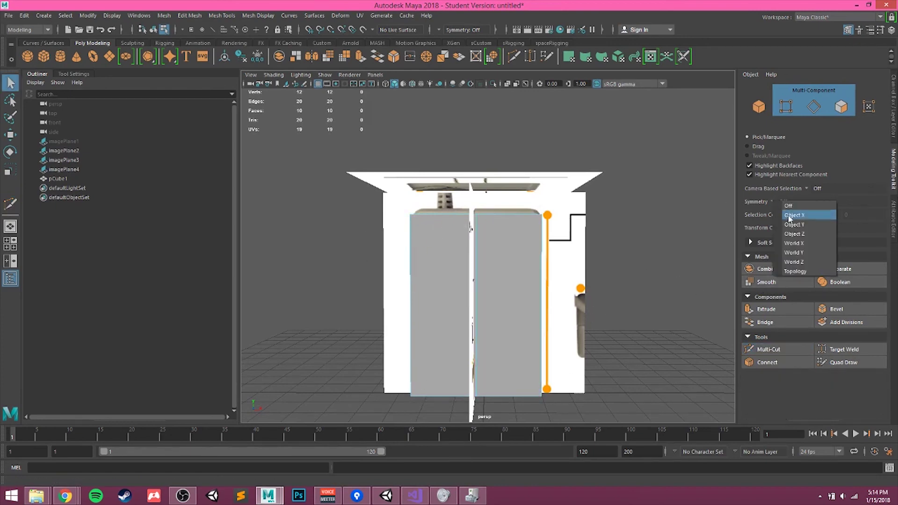
{"action": "left_click", "coordinate": [817, 270]}
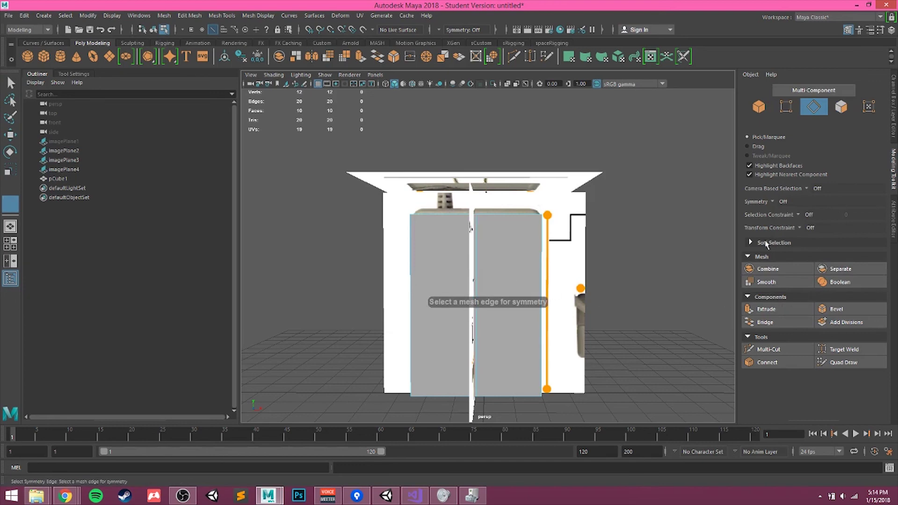
{"action": "left_click", "coordinate": [473, 302]}
{"action": "left_click", "coordinate": [505, 273]}
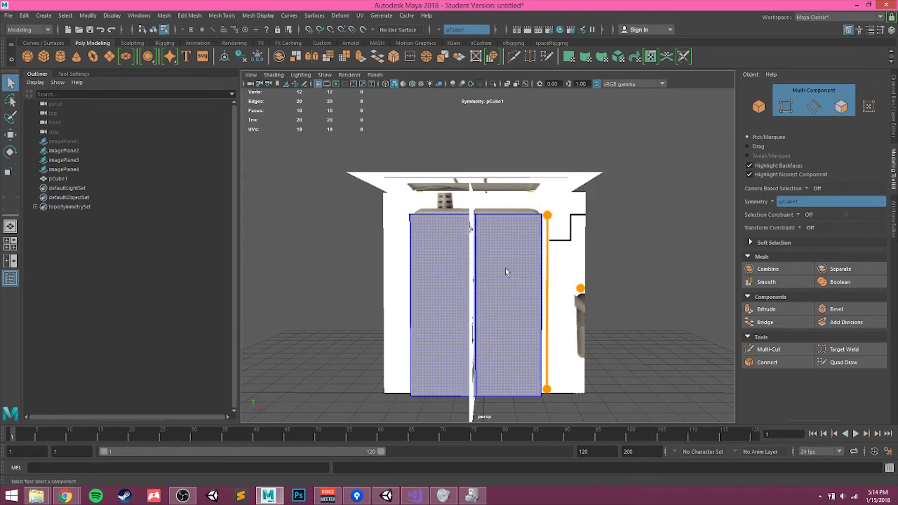
{"action": "mouse_move", "coordinate": [507, 271]}
{"action": "left_mouse_down", "text": "alt"}
{"action": "mouse_move", "coordinate": [492, 286]}
{"action": "mouse_move", "coordinate": [518, 238]}
{"action": "mouse_move", "coordinate": [515, 251]}
{"action": "mouse_move", "coordinate": [522, 240]}
{"action": "mouse_move", "coordinate": [565, 279]}
{"action": "mouse_move", "coordinate": [510, 262]}
{"action": "left_mouse_up", "text": "alt"}
{"action": "right_click_drag", "start_coordinate": [510, 239], "coordinate": [554, 226]}
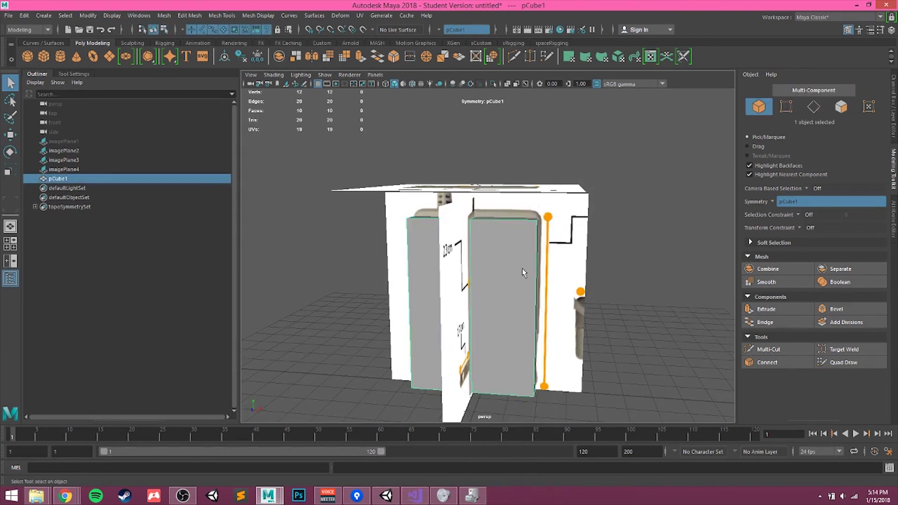
{"action": "left_click_drag", "start_coordinate": [519, 275], "coordinate": [522, 287], "text": "alt"}
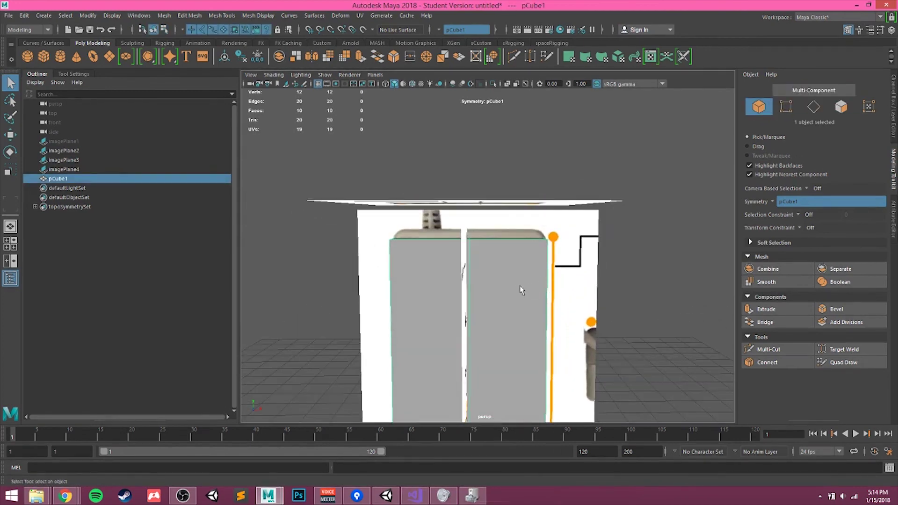
{"action": "left_click_drag", "start_coordinate": [465, 254], "coordinate": [506, 245], "text": "alt"}
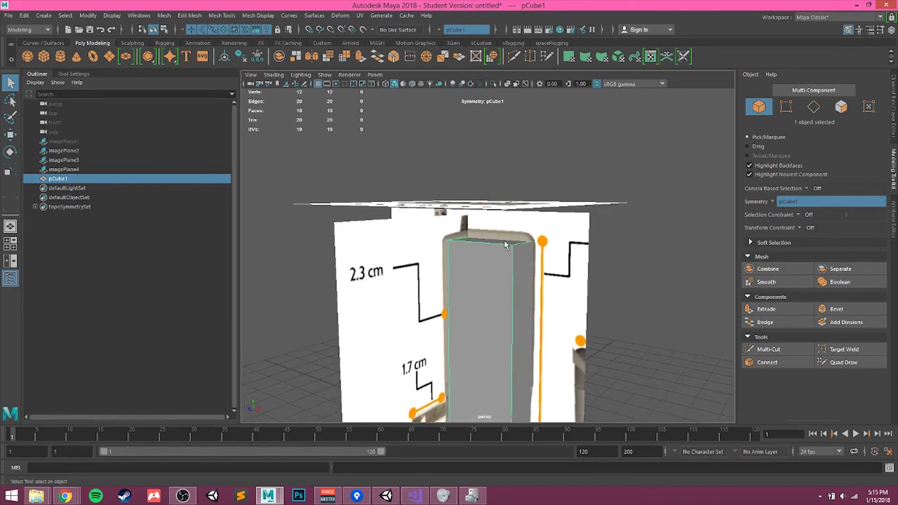
Step: In the front view, insert mirrored vertical edge loops near both sides of the cube with Multi-Cut
{"action": "key", "text": "space"}
{"action": "key", "text": "space"}
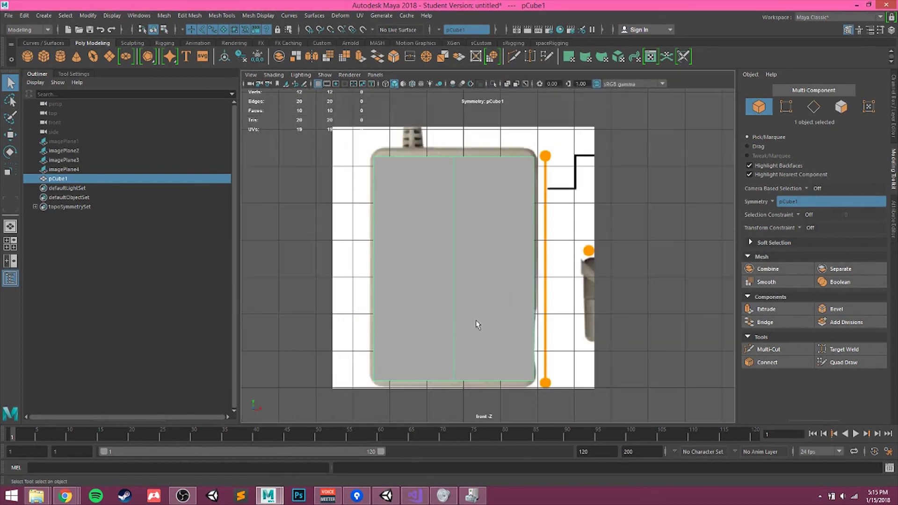
{"action": "middle_click_drag", "start_coordinate": [509, 199], "coordinate": [491, 236], "text": "alt"}
{"action": "right_click_drag", "start_coordinate": [490, 236], "coordinate": [505, 257], "text": "alt"}
{"action": "left_click", "coordinate": [786, 350]}
{"action": "middle_click_drag", "start_coordinate": [506, 258], "coordinate": [505, 244], "text": "alt"}
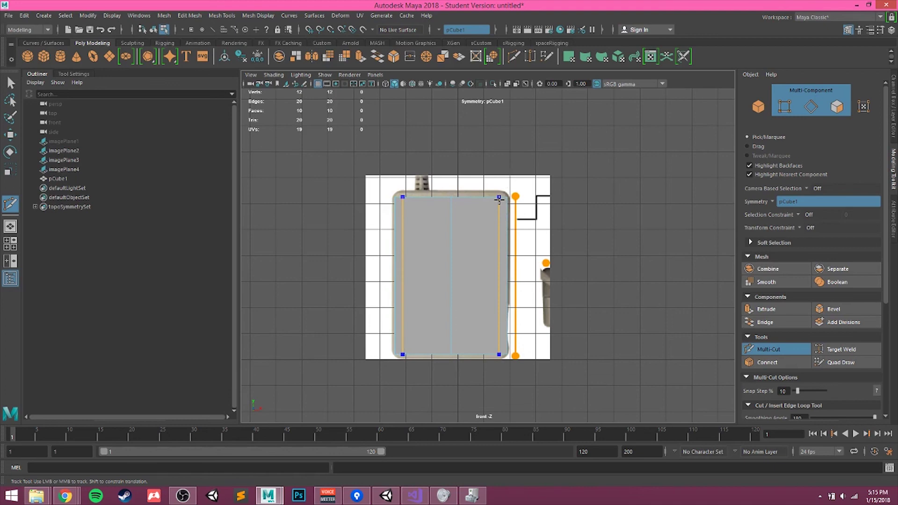
{"action": "left_click", "coordinate": [500, 200], "text": "ctrl"}
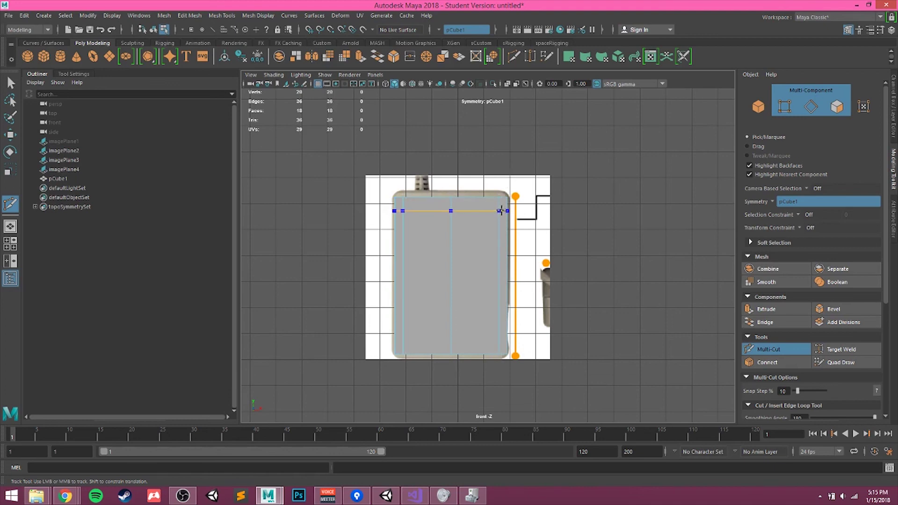
Step: Insert one horizontal edge loop near the cube's top and another near its bottom
{"action": "left_click", "coordinate": [401, 197]}
{"action": "left_click", "coordinate": [491, 207], "text": "ctrl"}
{"action": "left_click", "coordinate": [491, 344], "text": "ctrl"}
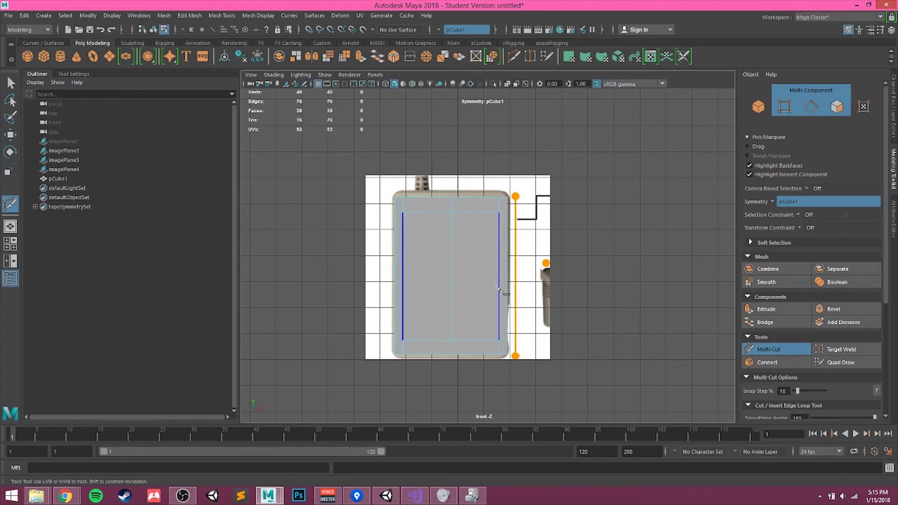
Step: In vertex mode, pull the upper and lower outer corner vertices diagonally inward to round the cube's outline in the front view
{"action": "key", "text": "space"}
{"action": "key", "text": "space"}
{"action": "scroll", "coordinate": [480, 248], "scroll_direction": "up", "scroll_amount": 3}
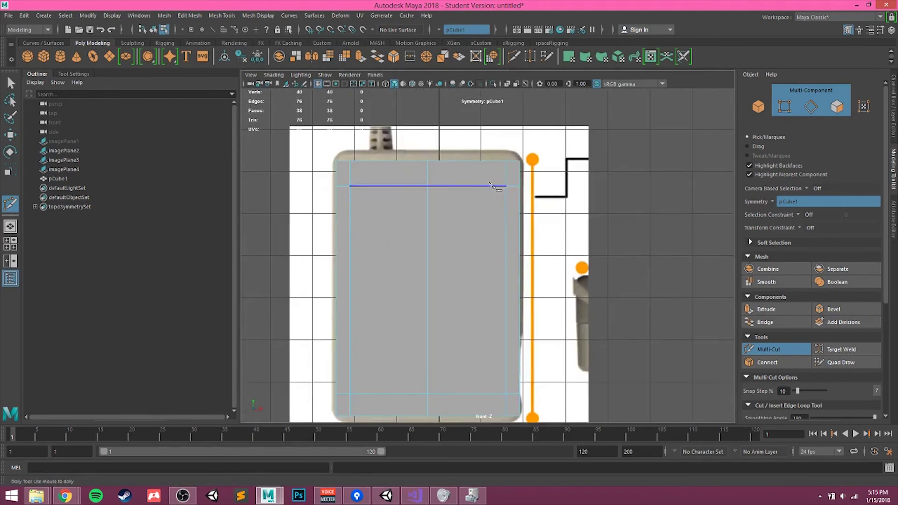
{"action": "middle_click_drag", "start_coordinate": [483, 187], "coordinate": [478, 219], "text": "alt"}
{"action": "key", "text": "w"}
{"action": "right_click_drag", "start_coordinate": [442, 219], "coordinate": [407, 205]}
{"action": "left_click_drag", "start_coordinate": [520, 215], "coordinate": [526, 204]}
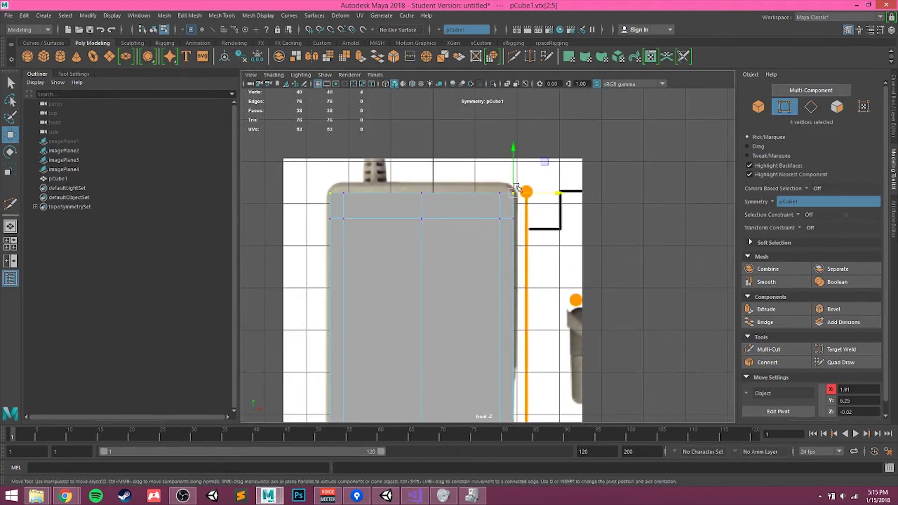
{"action": "left_click_drag", "start_coordinate": [544, 162], "coordinate": [542, 172]}
{"action": "middle_click_drag", "start_coordinate": [457, 368], "coordinate": [442, 229], "text": "alt"}
{"action": "mouse_move", "coordinate": [495, 297]}
{"action": "left_mouse_down"}
{"action": "mouse_move", "coordinate": [499, 311]}
{"action": "mouse_move", "coordinate": [501, 303]}
{"action": "left_mouse_up"}
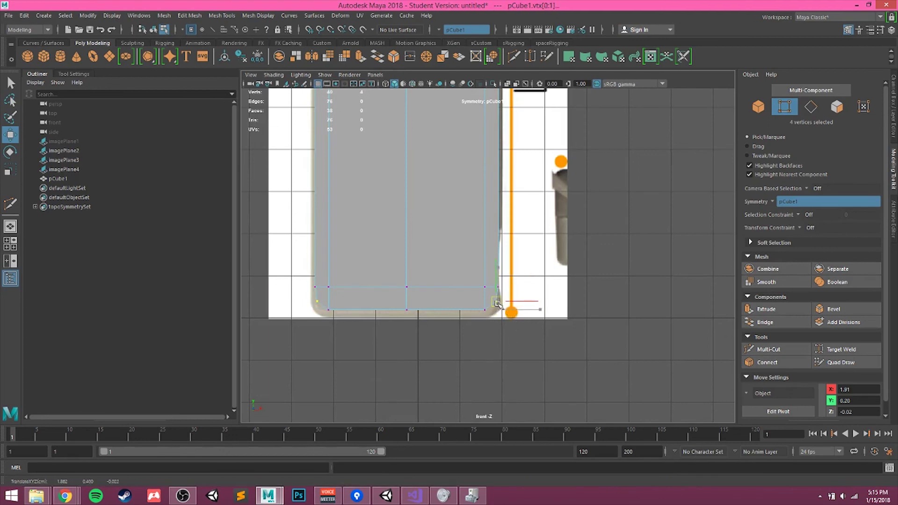
Step: Lower the bottom rows of vertices to about 0.31 on Y and raise the top rows to the adapter's upper edge
{"action": "left_click_drag", "start_coordinate": [550, 342], "coordinate": [473, 275]}
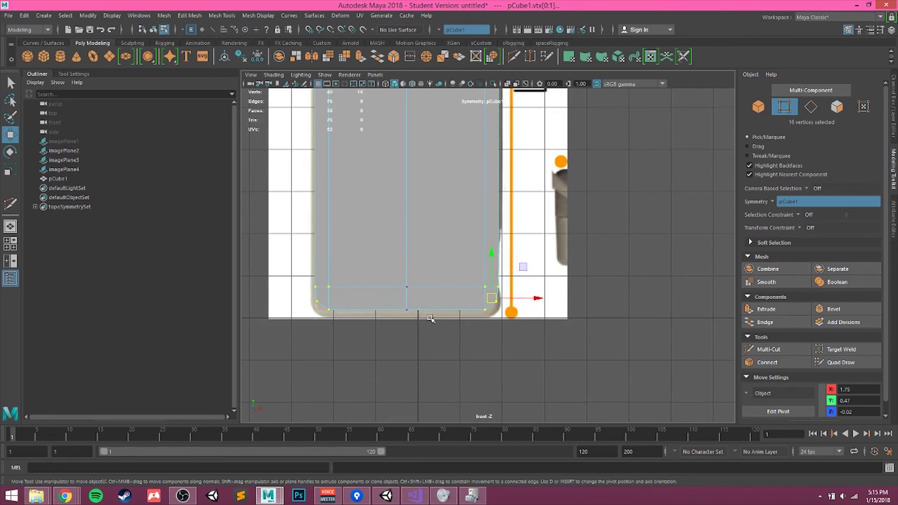
{"action": "left_click_drag", "start_coordinate": [430, 322], "coordinate": [400, 271], "text": "shift"}
{"action": "left_click_drag", "start_coordinate": [450, 254], "coordinate": [454, 261]}
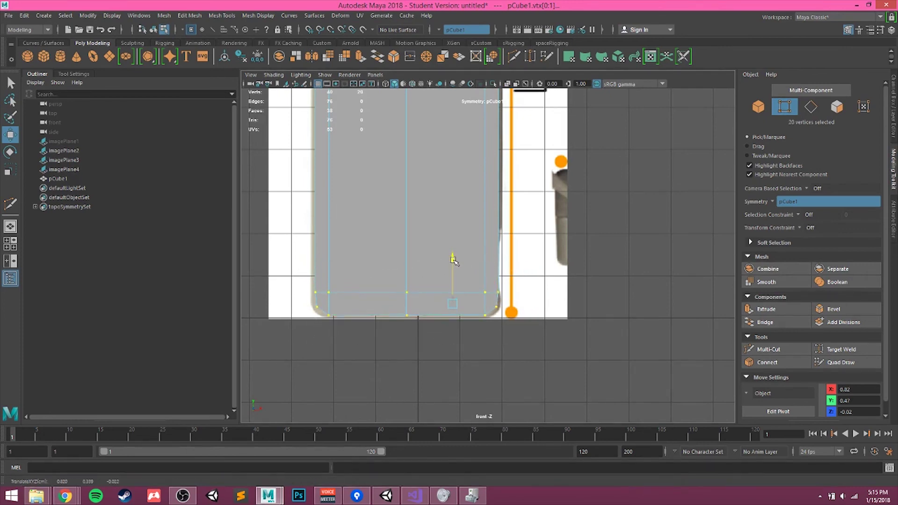
{"action": "middle_click_drag", "start_coordinate": [403, 231], "coordinate": [405, 318], "text": "alt"}
{"action": "middle_click_drag", "start_coordinate": [323, 175], "coordinate": [317, 210], "text": "alt"}
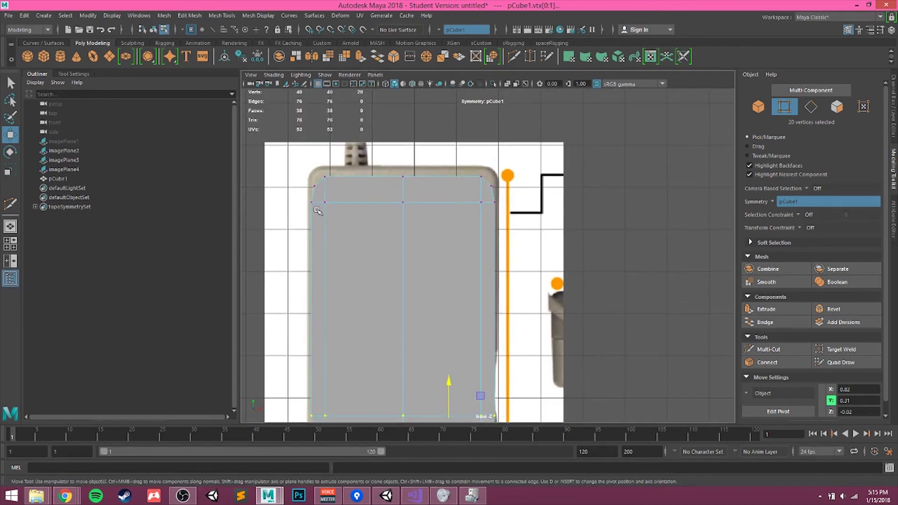
{"action": "left_click_drag", "start_coordinate": [519, 233], "coordinate": [427, 177]}
{"action": "left_click_drag", "start_coordinate": [454, 146], "coordinate": [451, 135]}
{"action": "left_click", "coordinate": [524, 180]}
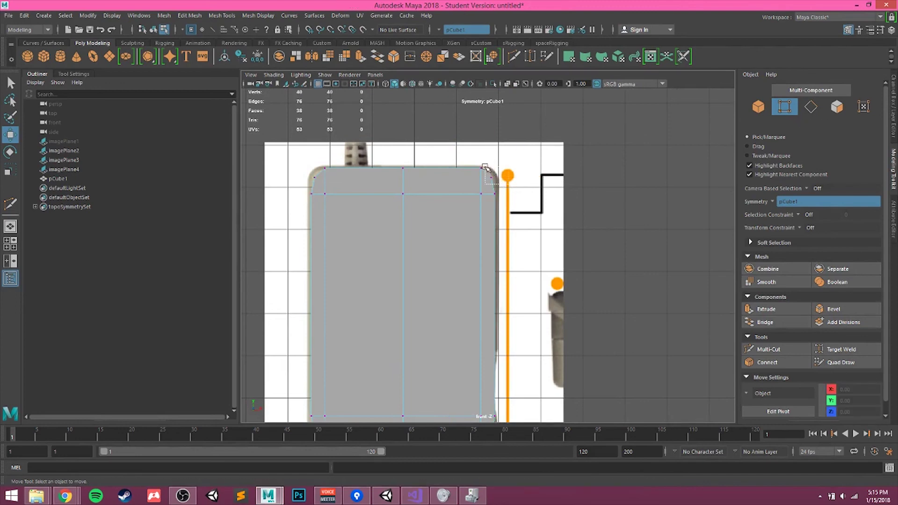
Step: Refine the upper outline by moving the corner and side vertices outward and raising the remaining top vertices to about 6.50 on Y
{"action": "left_click_drag", "start_coordinate": [485, 167], "coordinate": [528, 143]}
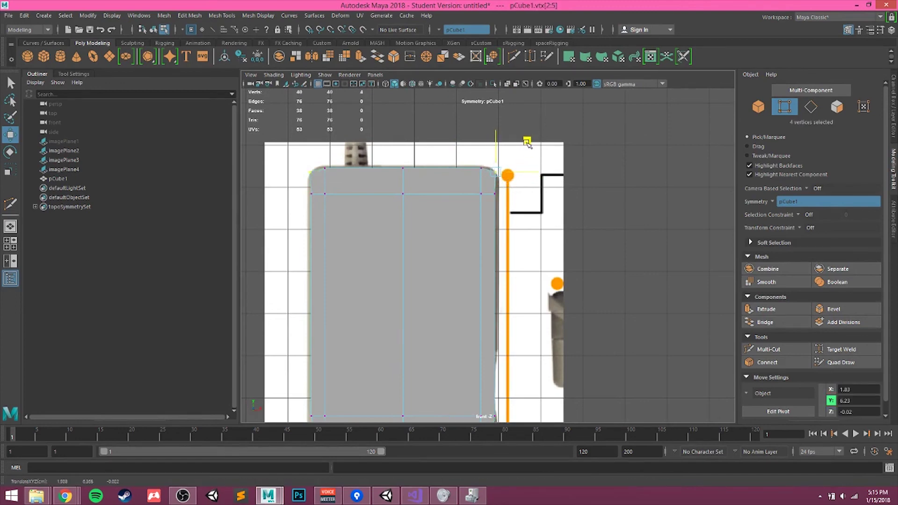
{"action": "left_click", "coordinate": [497, 191]}
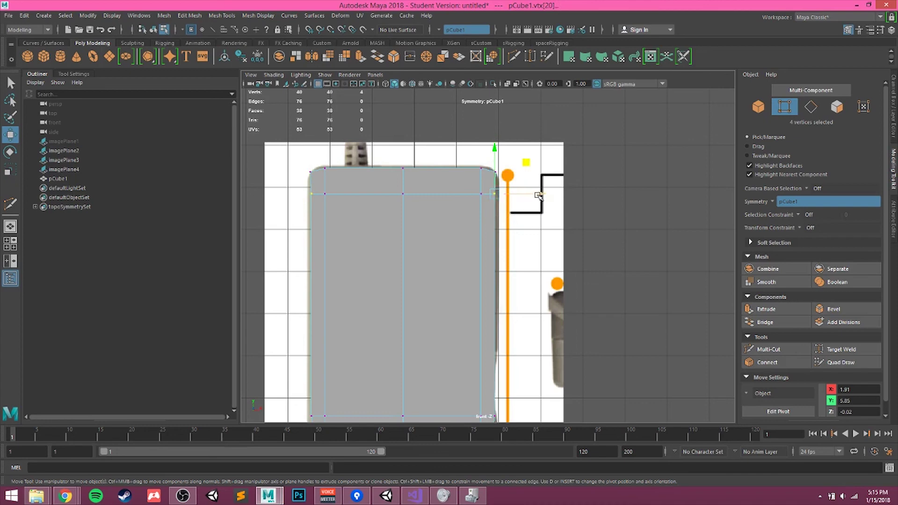
{"action": "left_click_drag", "start_coordinate": [538, 196], "coordinate": [542, 196]}
{"action": "left_click_drag", "start_coordinate": [463, 157], "coordinate": [485, 177]}
{"action": "left_click_drag", "start_coordinate": [394, 166], "coordinate": [407, 172], "text": "shift"}
{"action": "left_click_drag", "start_coordinate": [443, 125], "coordinate": [443, 124]}
Step: Widen the lower side vertices to the adapter's edge and move the bottom corner vertices to about -2.48 on X and 0.18 on Y
{"action": "middle_click_drag", "start_coordinate": [440, 324], "coordinate": [446, 182], "text": "alt"}
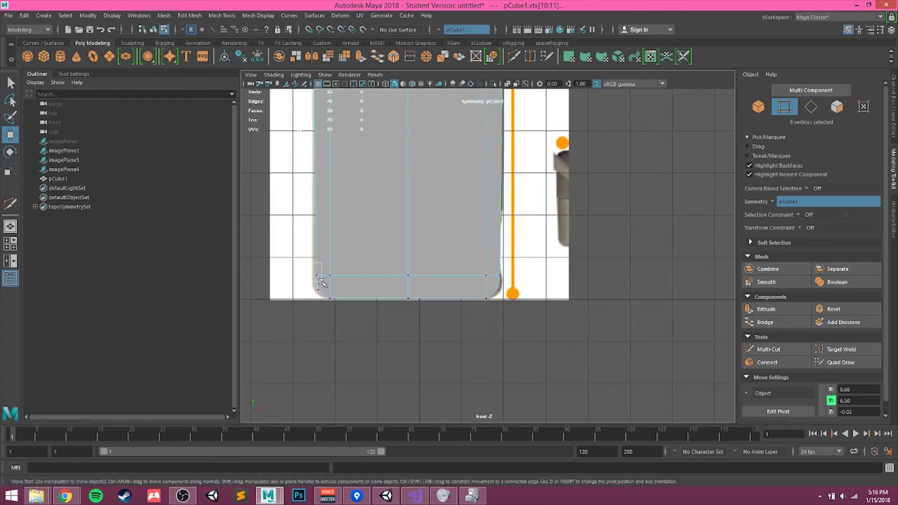
{"action": "left_click_drag", "start_coordinate": [321, 281], "coordinate": [365, 274]}
{"action": "left_click_drag", "start_coordinate": [310, 284], "coordinate": [326, 293]}
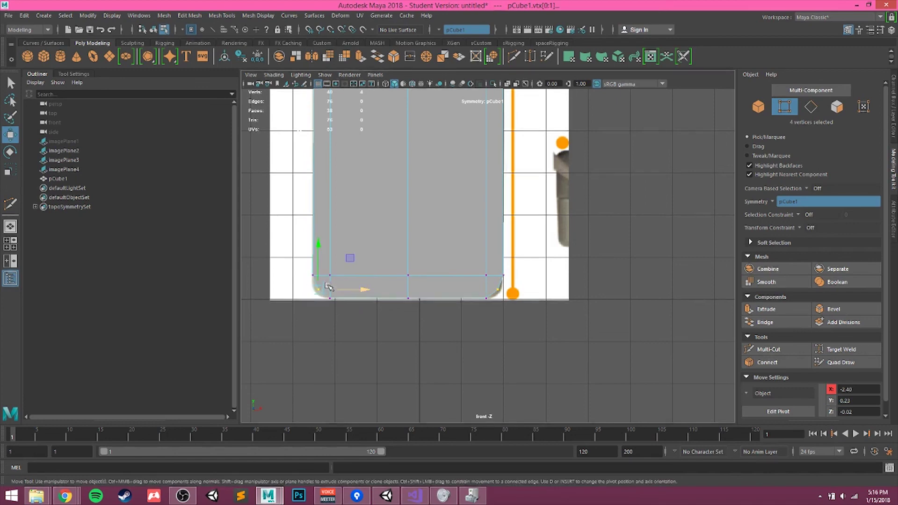
{"action": "left_click_drag", "start_coordinate": [350, 258], "coordinate": [347, 261]}
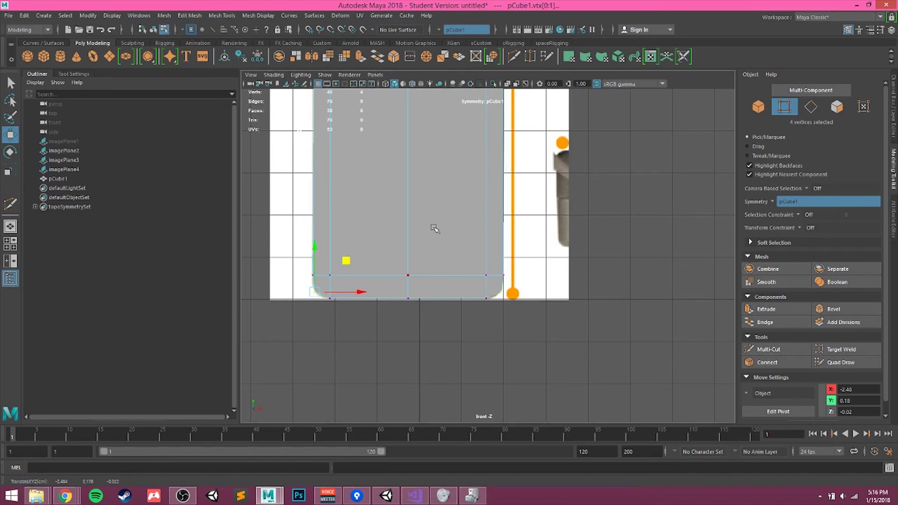
Step: In the side view, widen the cube to the adapter's thickness by moving its two faces' vertices to about 1.13 and -1.06 on Z
{"action": "middle_click_drag", "start_coordinate": [439, 142], "coordinate": [427, 310], "text": "alt"}
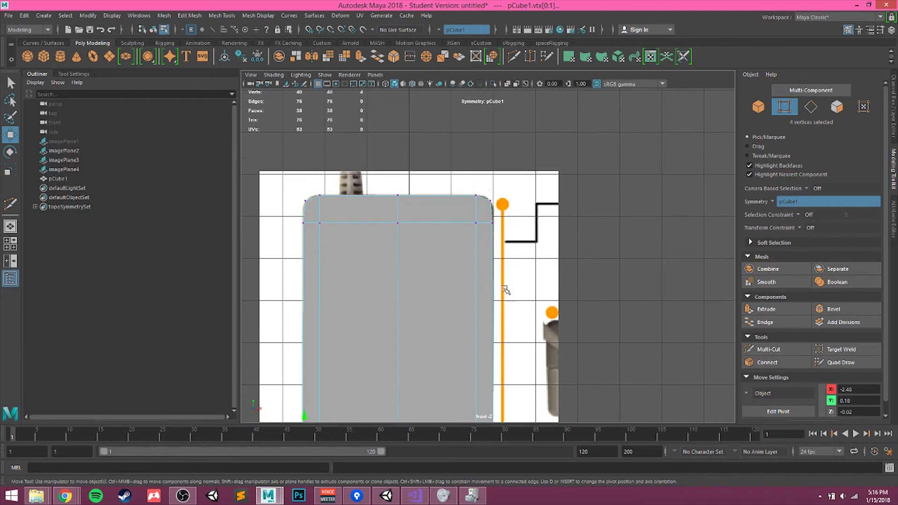
{"action": "key", "text": "space"}
{"action": "key", "text": "space"}
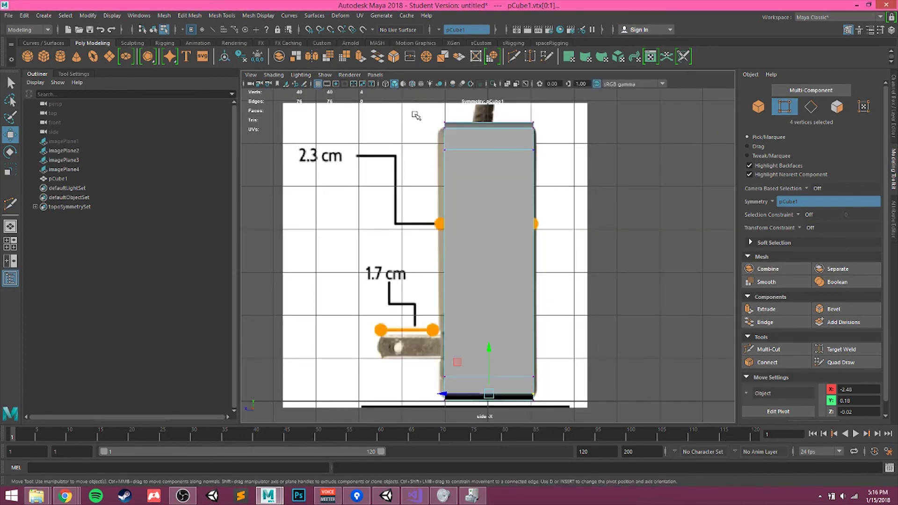
{"action": "left_click_drag", "start_coordinate": [461, 171], "coordinate": [474, 407]}
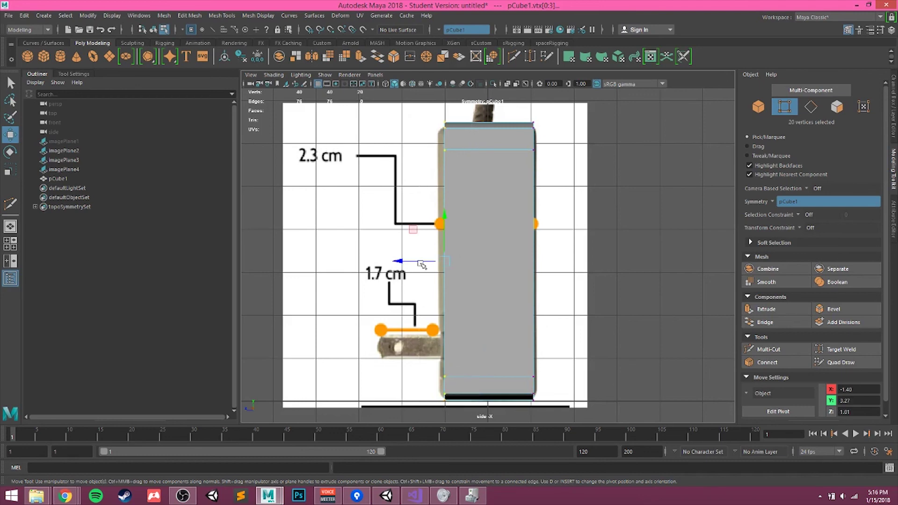
{"action": "left_click_drag", "start_coordinate": [398, 263], "coordinate": [392, 261]}
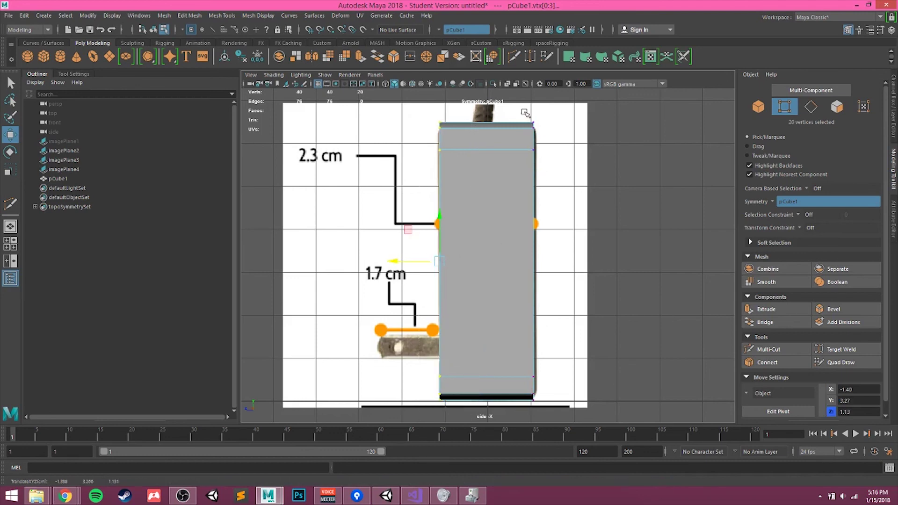
{"action": "left_click_drag", "start_coordinate": [525, 113], "coordinate": [550, 410]}
{"action": "left_click_drag", "start_coordinate": [482, 261], "coordinate": [487, 261]}
Step: In the perspective view, insert an edge loop with Multi-Cut around the cube's outer perimeter, between its front and back faces
{"action": "key", "text": "space"}
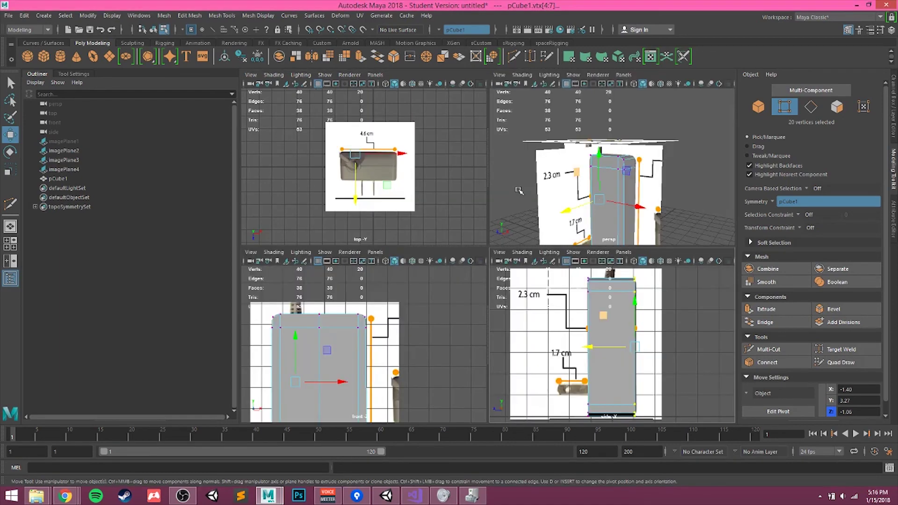
{"action": "key", "text": "space"}
{"action": "left_click_drag", "start_coordinate": [558, 202], "coordinate": [524, 248], "text": "alt"}
{"action": "left_click", "coordinate": [762, 350]}
{"action": "left_click_drag", "start_coordinate": [461, 256], "coordinate": [502, 262], "text": "alt"}
{"action": "left_click", "coordinate": [519, 216], "text": "ctrl"}
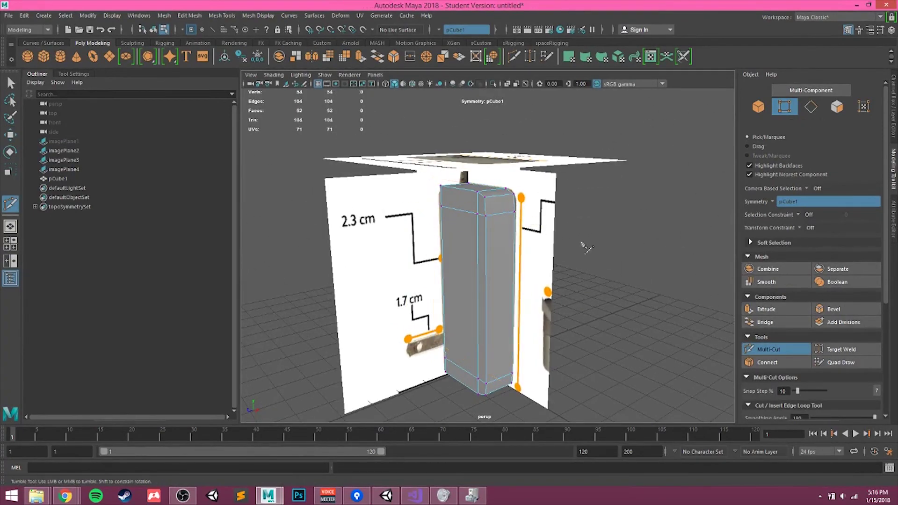
Step: Select the new perimeter edge loop and scale it slightly outward along X to round the cube's sides
{"action": "mouse_move", "coordinate": [553, 251]}
{"action": "left_mouse_down", "text": "alt"}
{"action": "mouse_move", "coordinate": [523, 244]}
{"action": "mouse_move", "coordinate": [564, 245]}
{"action": "left_mouse_up", "text": "alt"}
{"action": "key", "text": "q"}
{"action": "right_click_drag", "start_coordinate": [496, 238], "coordinate": [499, 215]}
{"action": "double_click", "coordinate": [505, 227]}
{"action": "left_click_drag", "start_coordinate": [510, 240], "coordinate": [612, 220], "text": "alt"}
{"action": "key", "text": "r"}
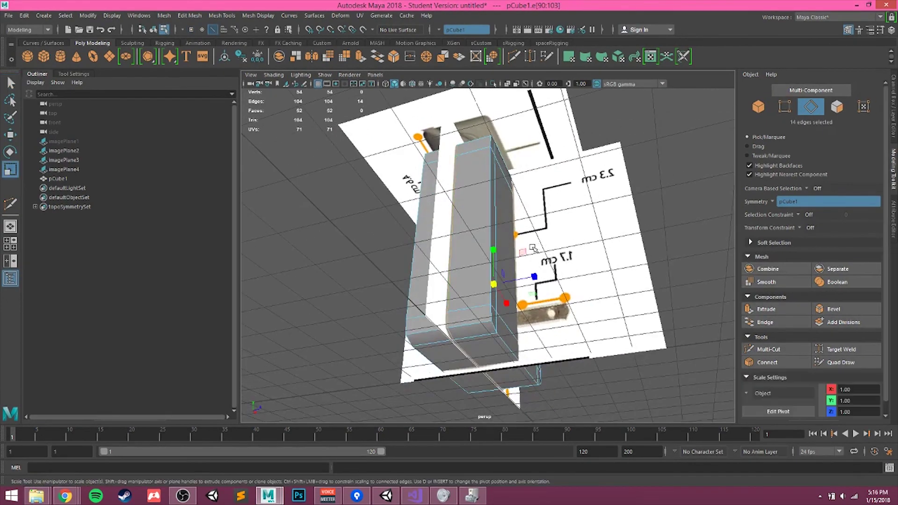
{"action": "left_click_drag", "start_coordinate": [536, 250], "coordinate": [502, 260], "text": "alt"}
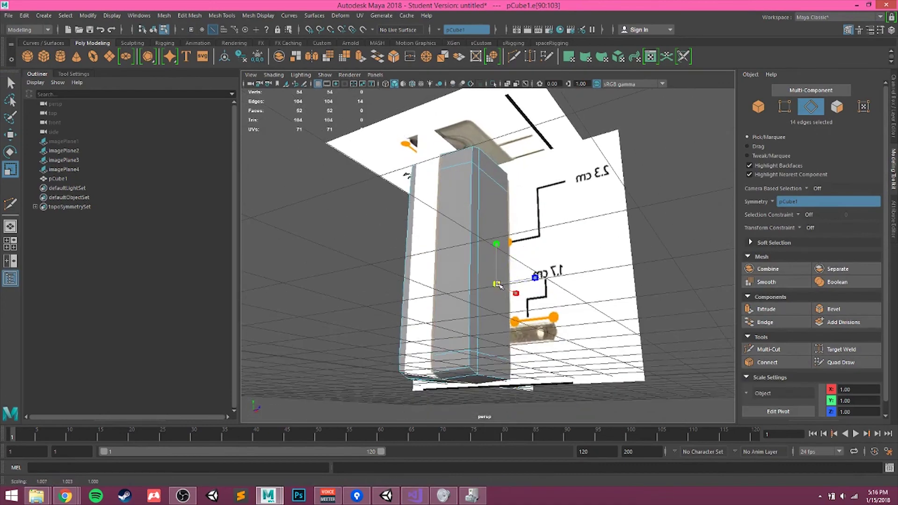
{"action": "left_click_drag", "start_coordinate": [482, 287], "coordinate": [547, 279], "text": "alt"}
{"action": "key", "text": "ctrl+z"}
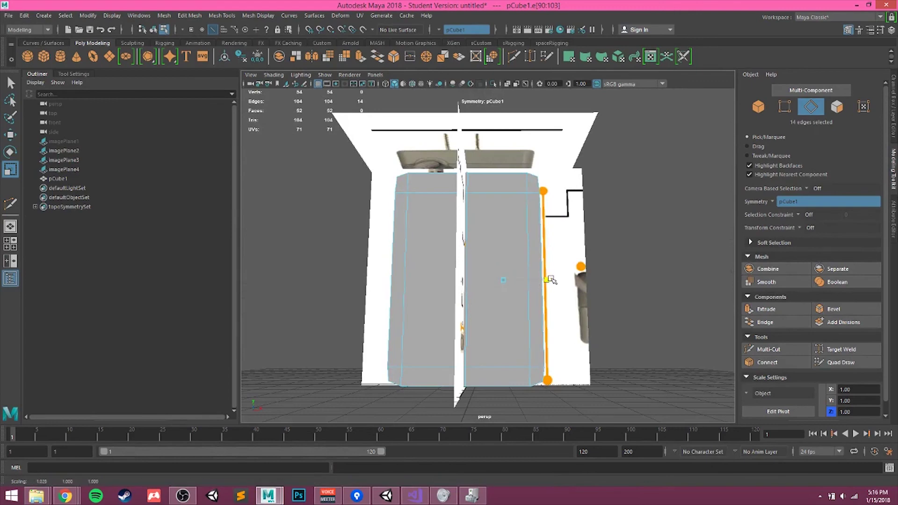
{"action": "left_click_drag", "start_coordinate": [551, 278], "coordinate": [550, 279]}
{"action": "left_click_drag", "start_coordinate": [546, 280], "coordinate": [514, 309], "text": "alt"}
Step: Return to object mode, select the whole cube and move it to about -1.14 on Z, behind the front reference image
{"action": "right_click_drag", "start_coordinate": [479, 216], "coordinate": [508, 191]}
{"action": "left_click", "coordinate": [572, 252]}
{"action": "left_click_drag", "start_coordinate": [492, 282], "coordinate": [611, 256], "text": "alt"}
{"action": "left_click", "coordinate": [474, 228]}
{"action": "left_click_drag", "start_coordinate": [520, 226], "coordinate": [407, 238], "text": "alt"}
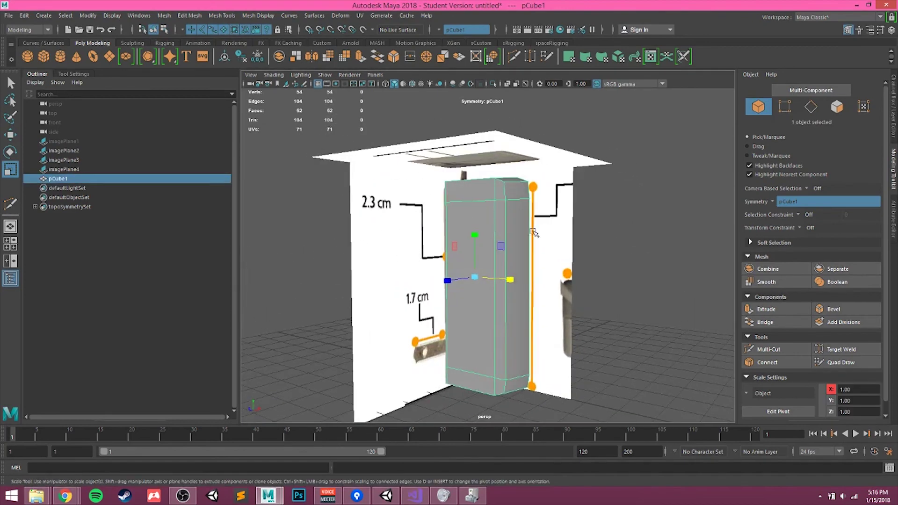
{"action": "left_click_drag", "start_coordinate": [501, 251], "coordinate": [401, 222], "text": "alt"}
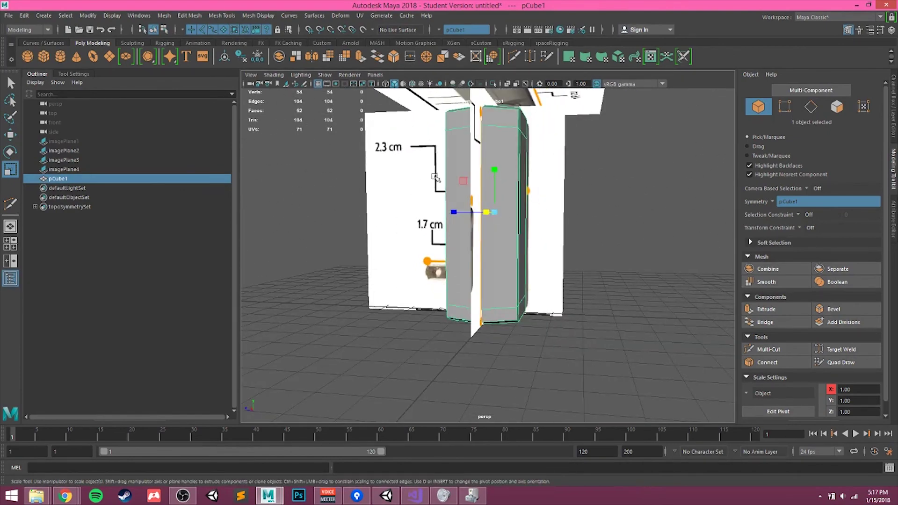
{"action": "left_click_drag", "start_coordinate": [436, 178], "coordinate": [487, 248], "text": "alt"}
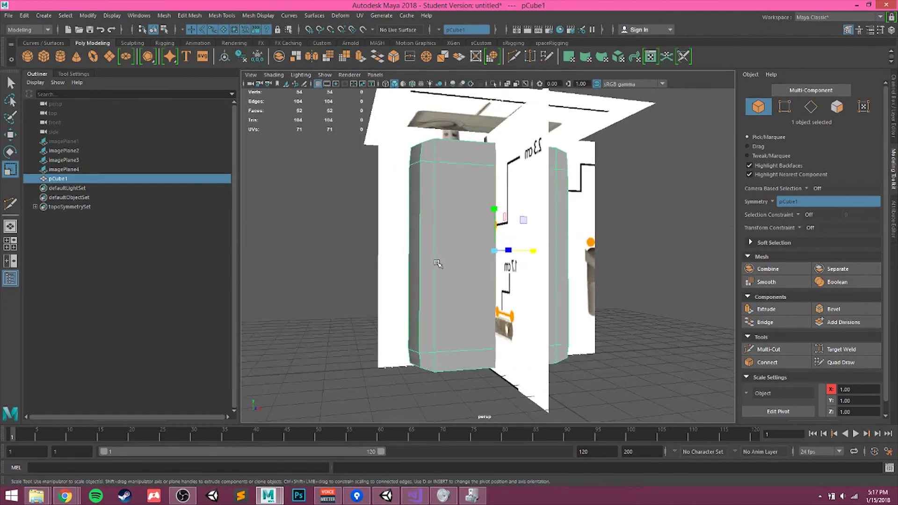
{"action": "key", "text": "w"}
{"action": "left_click_drag", "start_coordinate": [437, 263], "coordinate": [510, 260], "text": "alt"}
Step: In the front view, examine the reference's screws, prong recess, side notch and label outline against the cube's wireframe
{"action": "key", "text": "space"}
{"action": "key", "text": "space"}
{"action": "left_click_drag", "start_coordinate": [430, 327], "coordinate": [441, 295], "text": "alt"}
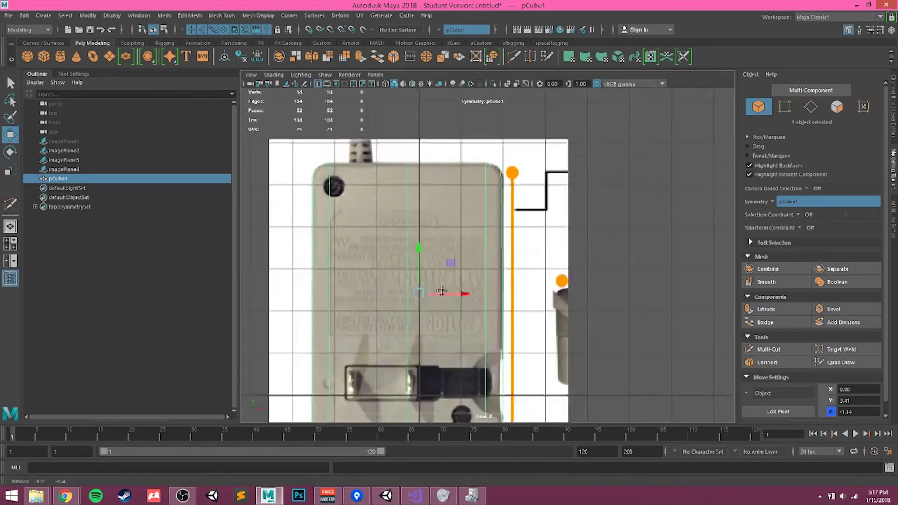
{"action": "middle_click_drag", "start_coordinate": [441, 295], "coordinate": [448, 210], "text": "alt"}
{"action": "right_click_drag", "start_coordinate": [448, 211], "coordinate": [456, 232], "text": "alt"}
{"action": "middle_click_drag", "start_coordinate": [442, 230], "coordinate": [518, 287], "text": "alt"}
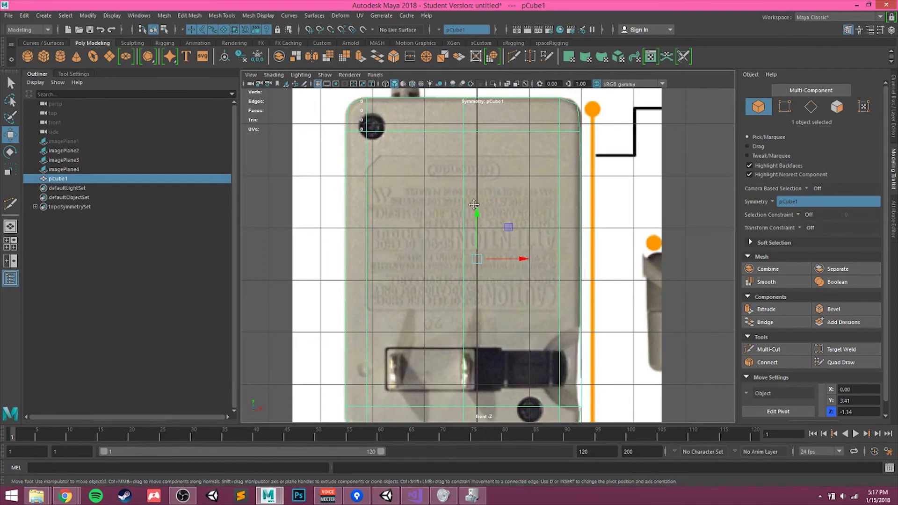
{"action": "middle_click_drag", "start_coordinate": [474, 205], "coordinate": [520, 226], "text": "alt"}
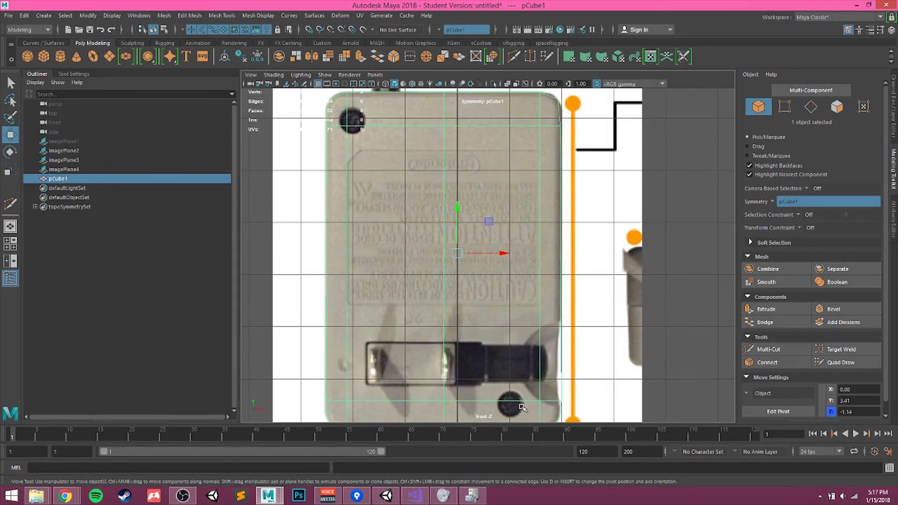
{"action": "middle_click_drag", "start_coordinate": [544, 375], "coordinate": [538, 336], "text": "alt"}
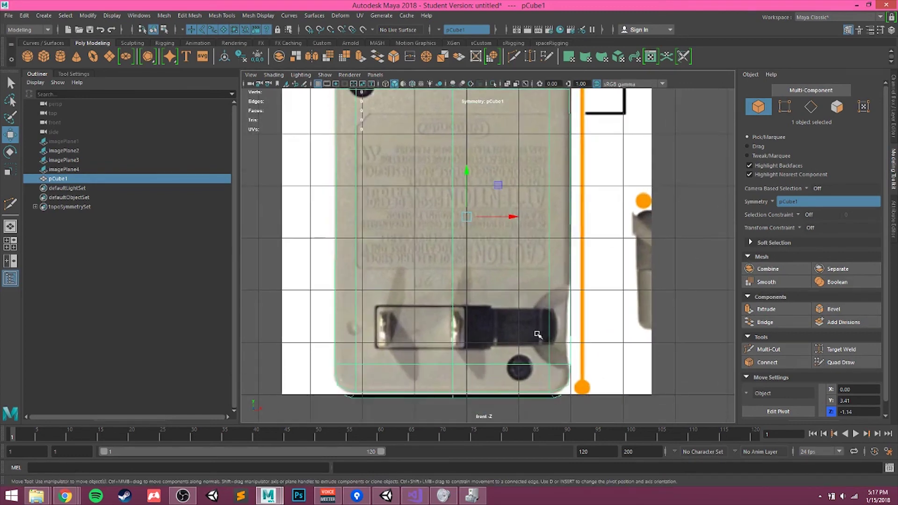
{"action": "middle_click_drag", "start_coordinate": [442, 317], "coordinate": [440, 345], "text": "alt"}
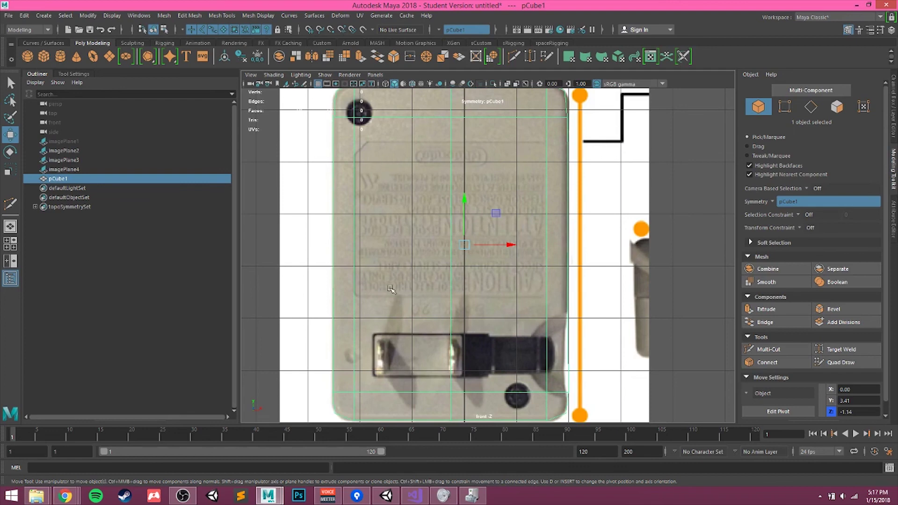
{"action": "middle_click_drag", "start_coordinate": [440, 187], "coordinate": [451, 250], "text": "alt"}
{"action": "right_click_drag", "start_coordinate": [452, 250], "coordinate": [482, 231], "text": "alt"}
{"action": "middle_click_drag", "start_coordinate": [448, 235], "coordinate": [472, 208], "text": "alt"}
{"action": "scroll", "coordinate": [395, 203], "scroll_direction": "up", "scroll_amount": 5}
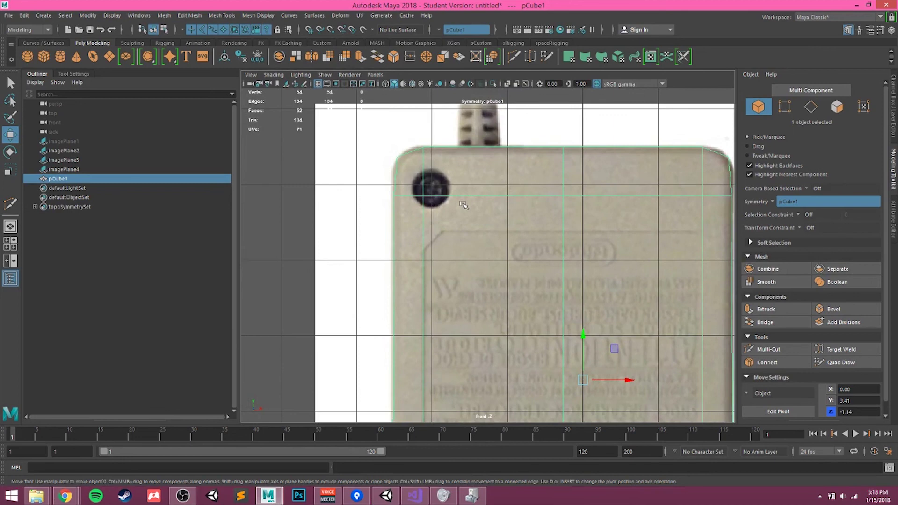
Step: Examine the prong recess in the front and side reference images against the box model
{"action": "right_click_drag", "start_coordinate": [602, 260], "coordinate": [524, 291], "text": "alt"}
{"action": "middle_click_drag", "start_coordinate": [547, 300], "coordinate": [533, 242], "text": "alt"}
{"action": "right_click_drag", "start_coordinate": [512, 248], "coordinate": [546, 241], "text": "alt"}
{"action": "middle_click_drag", "start_coordinate": [568, 282], "coordinate": [560, 261], "text": "alt"}
{"action": "scroll", "coordinate": [557, 255], "scroll_direction": "up", "scroll_amount": 2}
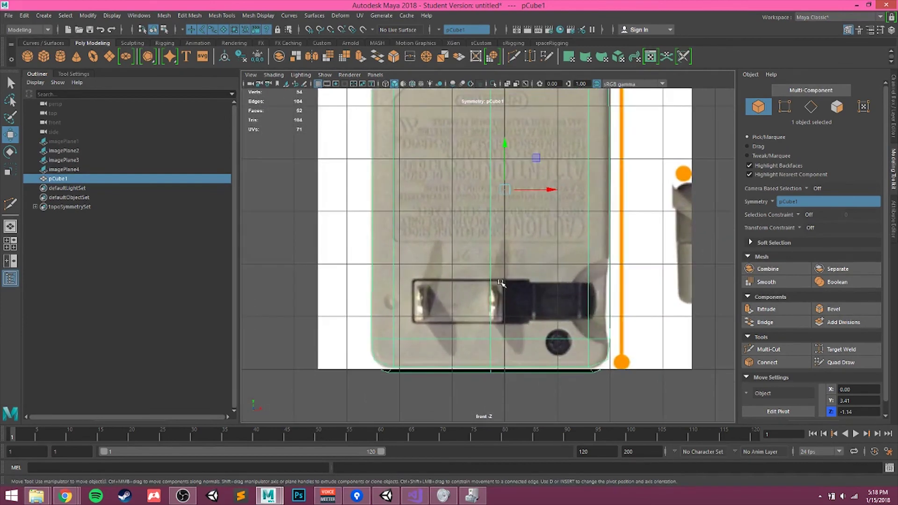
{"action": "middle_click_drag", "start_coordinate": [508, 242], "coordinate": [428, 284], "text": "alt"}
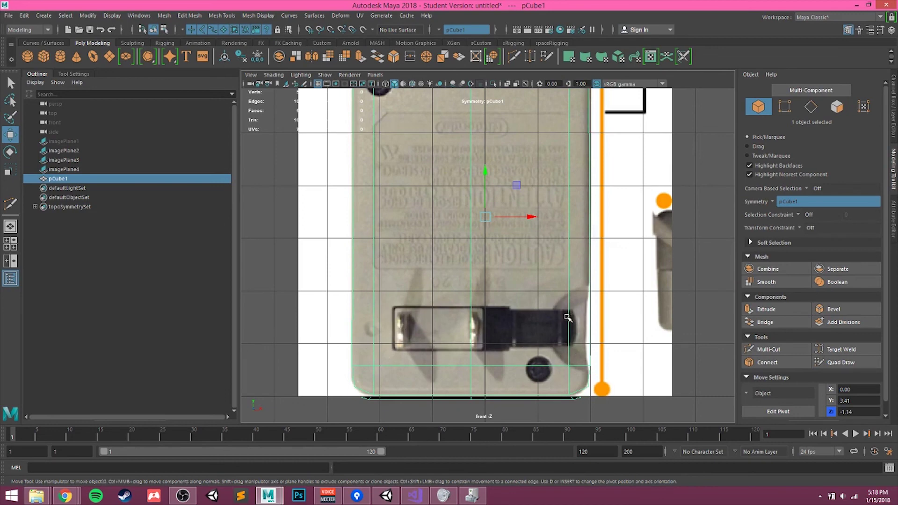
{"action": "key", "text": "space"}
{"action": "key", "text": "space"}
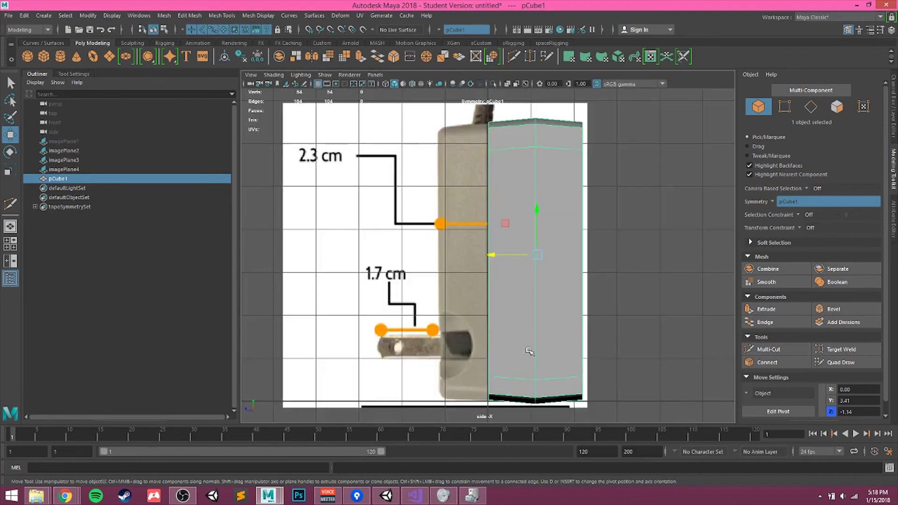
{"action": "key", "text": "space"}
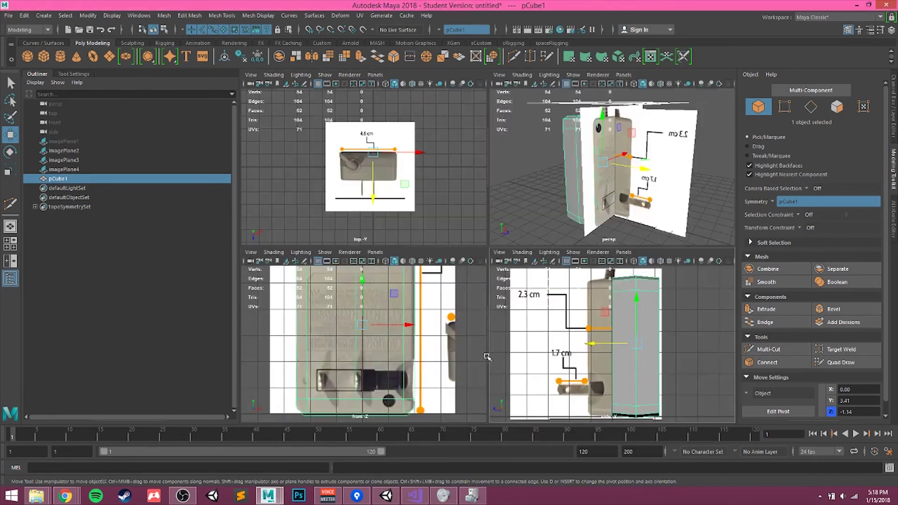
{"action": "key", "text": "space"}
{"action": "middle_click_drag", "start_coordinate": [608, 307], "coordinate": [598, 337], "text": "alt"}
{"action": "mouse_move", "coordinate": [493, 317]}
{"action": "right_mouse_down", "text": "alt"}
{"action": "mouse_move", "coordinate": [506, 315]}
{"action": "mouse_move", "coordinate": [459, 314]}
{"action": "mouse_move", "coordinate": [492, 328]}
{"action": "right_mouse_up", "text": "alt"}
{"action": "middle_click_drag", "start_coordinate": [491, 328], "coordinate": [497, 277], "text": "alt"}
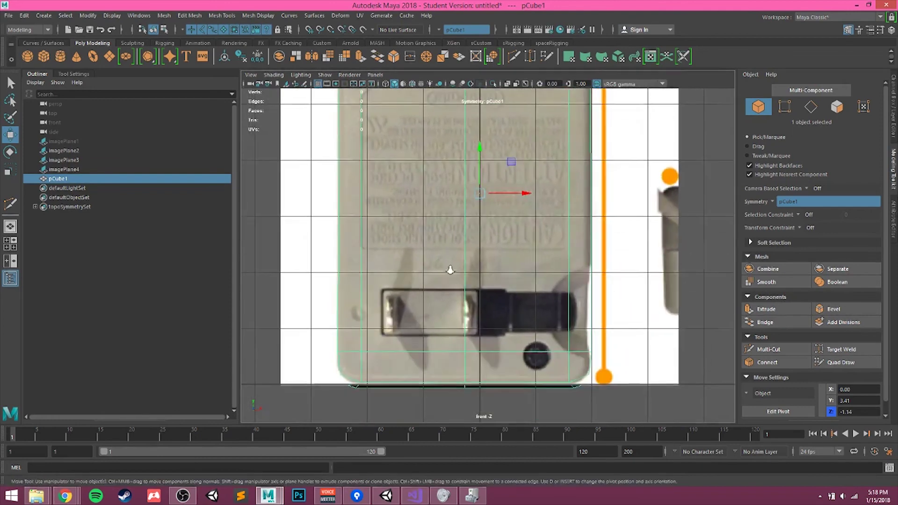
Step: Use Multi-Cut to insert two horizontal edge loops along the lower and upper borders of the prong recess
{"action": "right_click_drag", "start_coordinate": [449, 269], "coordinate": [459, 284], "text": "alt"}
{"action": "left_click", "coordinate": [774, 350]}
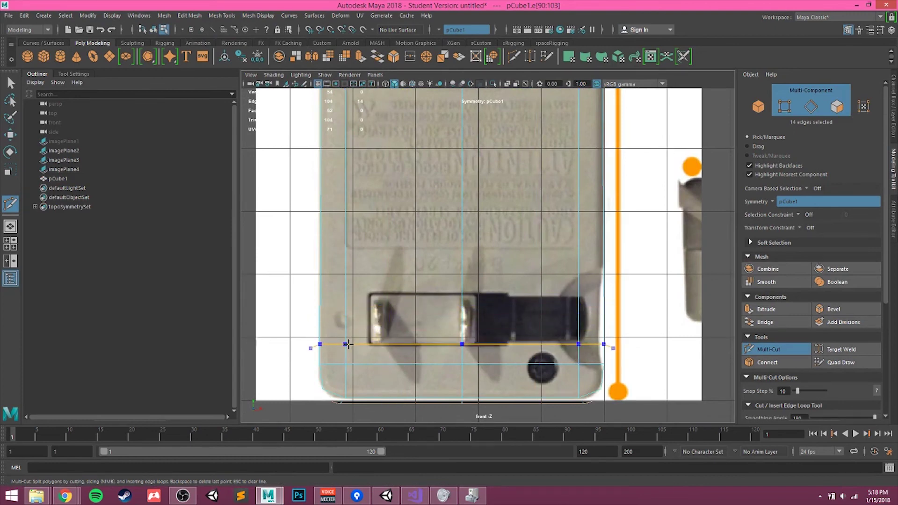
{"action": "left_click", "coordinate": [346, 345], "text": "ctrl"}
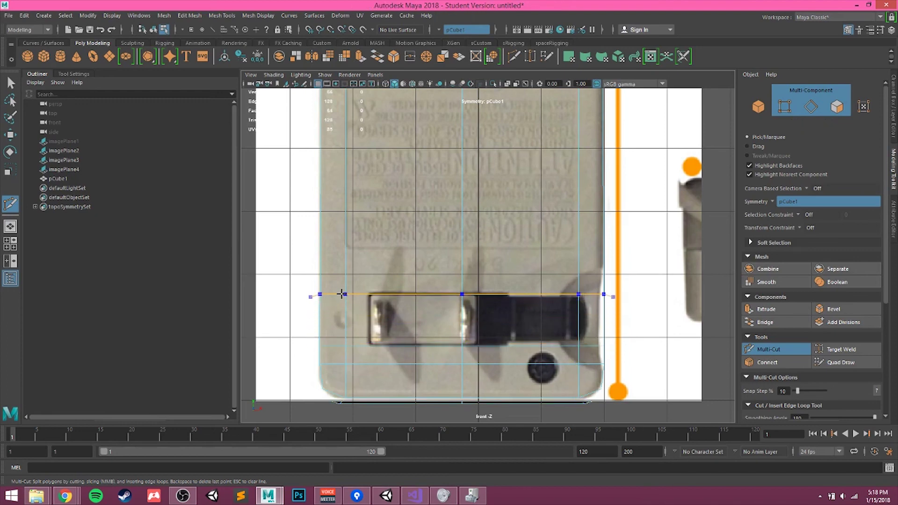
{"action": "left_click", "coordinate": [369, 313], "text": "ctrl"}
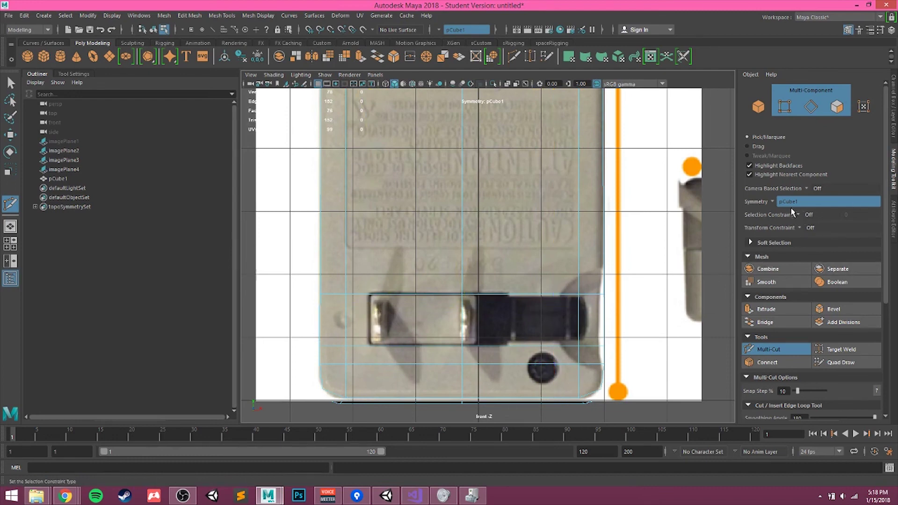
Step: Turn off symmetry for pCube1 while working on the prong recess
{"action": "scroll", "coordinate": [545, 241], "scroll_direction": "down", "scroll_amount": 7}
{"action": "scroll", "coordinate": [529, 248], "scroll_direction": "up", "scroll_amount": 2}
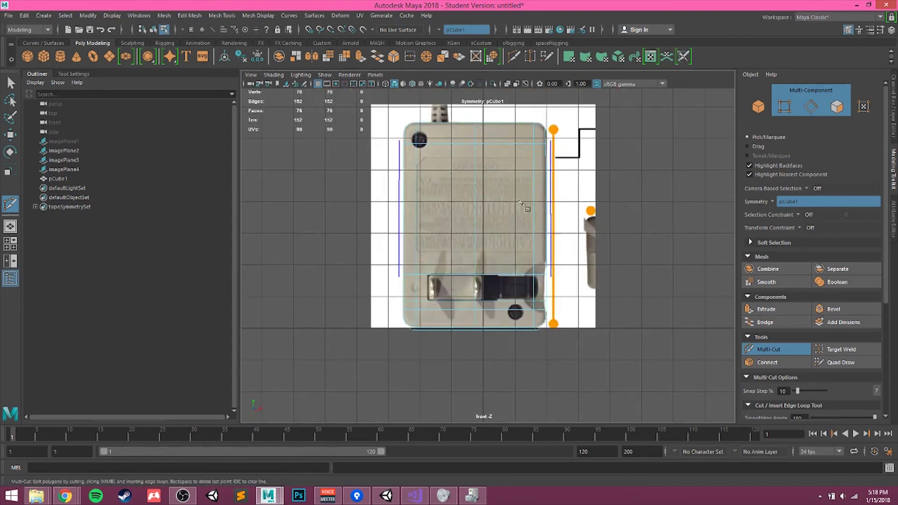
{"action": "scroll", "coordinate": [497, 284], "scroll_direction": "up", "scroll_amount": 3}
{"action": "middle_click_drag", "start_coordinate": [498, 285], "coordinate": [482, 201], "text": "alt"}
{"action": "scroll", "coordinate": [731, 239], "scroll_direction": "up", "scroll_amount": 2}
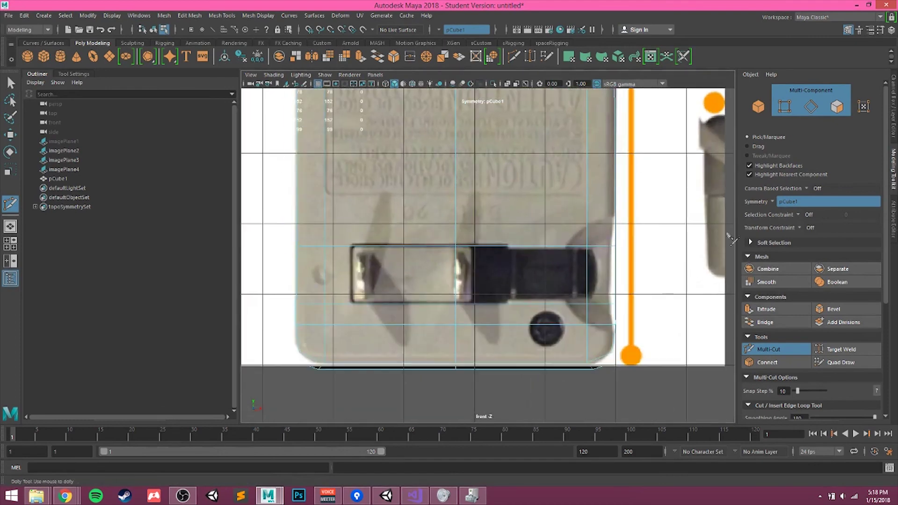
{"action": "left_click", "coordinate": [776, 203]}
{"action": "left_click", "coordinate": [796, 205]}
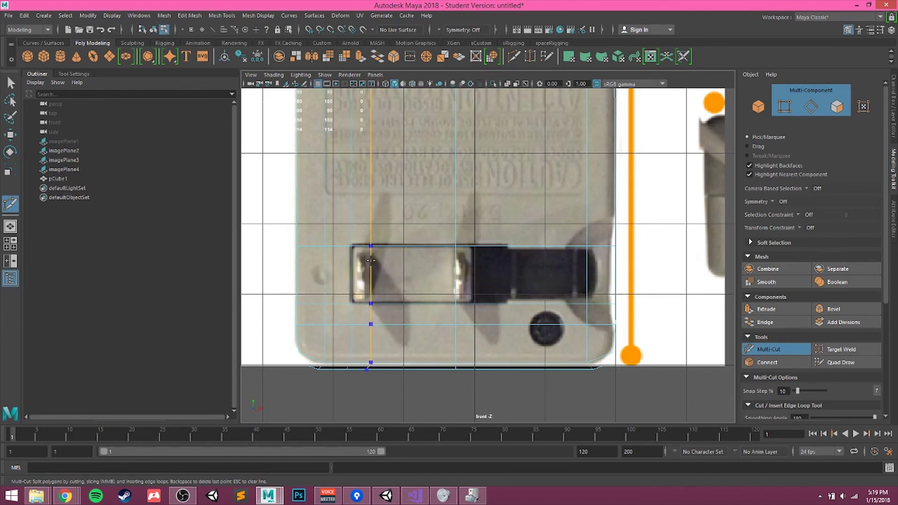
Step: Insert vertical edge loops along the outlines of the two prongs and shift the existing middle loop to X -0.29 to match the second prong
{"action": "left_click", "coordinate": [371, 260], "text": "ctrl"}
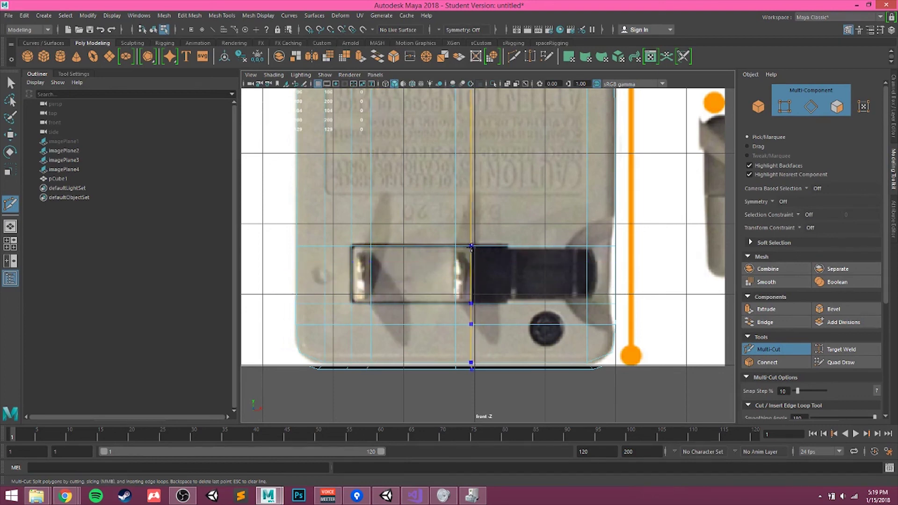
{"action": "left_click", "coordinate": [471, 248], "text": "ctrl"}
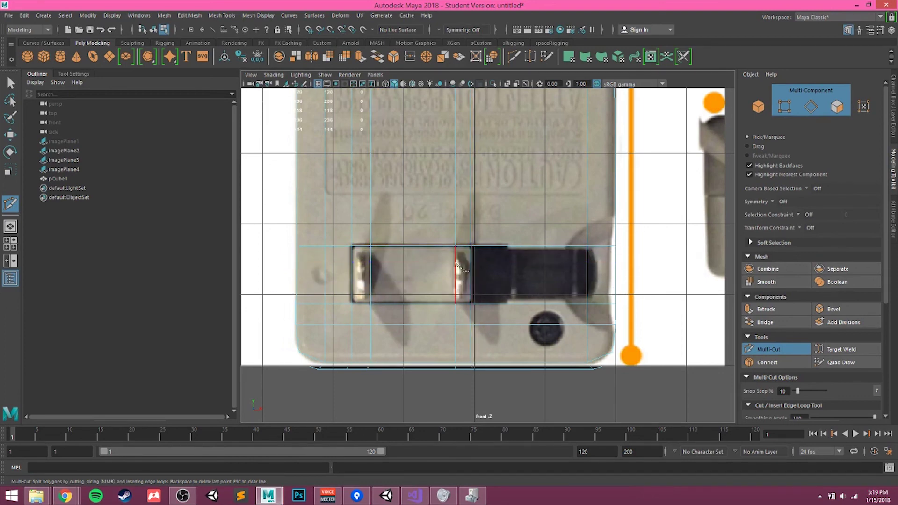
{"action": "key", "text": "w"}
{"action": "double_click", "coordinate": [456, 237]}
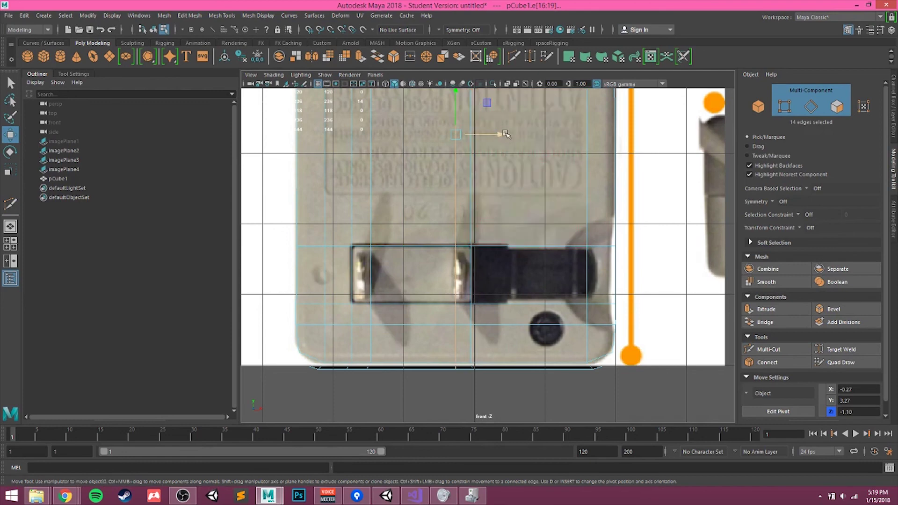
{"action": "left_click_drag", "start_coordinate": [502, 135], "coordinate": [499, 135]}
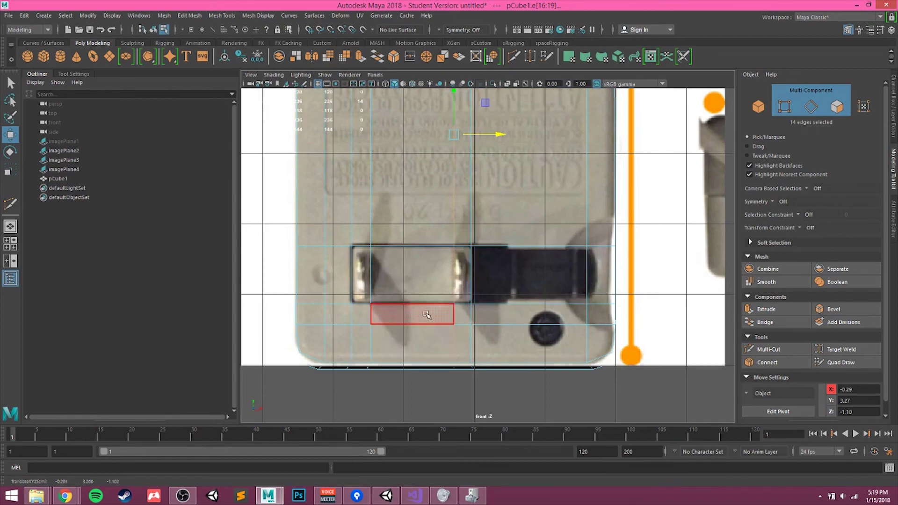
Step: Examine the prong area of the model and the reference images in the perspective view
{"action": "key", "text": "space"}
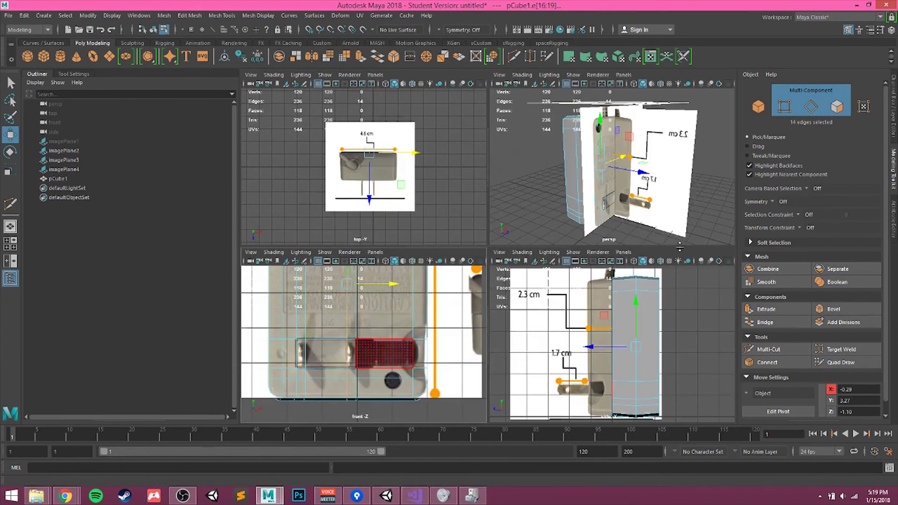
{"action": "key", "text": "space"}
{"action": "left_click_drag", "start_coordinate": [641, 225], "coordinate": [547, 285], "text": "alt"}
{"action": "scroll", "coordinate": [548, 285], "scroll_direction": "up", "scroll_amount": 5}
{"action": "middle_click_drag", "start_coordinate": [545, 295], "coordinate": [557, 220], "text": "alt"}
{"action": "left_click_drag", "start_coordinate": [421, 311], "coordinate": [489, 278], "text": "alt"}
{"action": "key", "text": "space"}
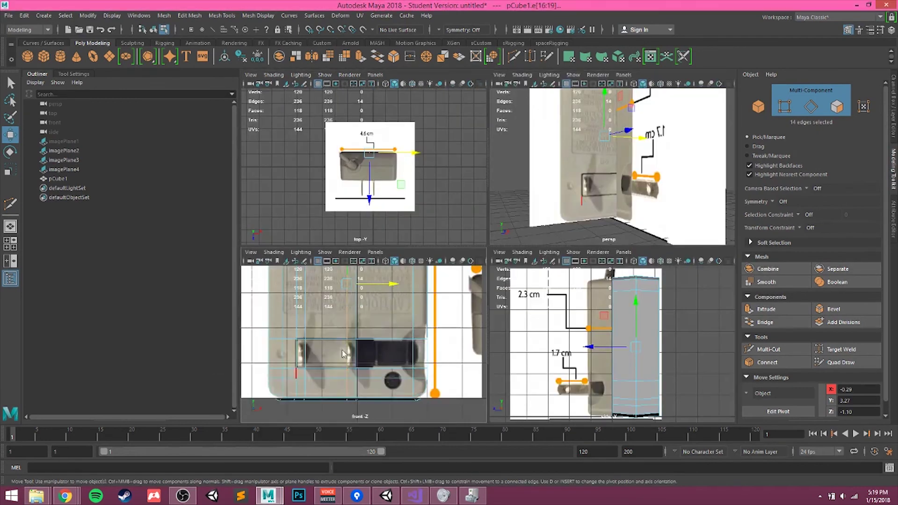
{"action": "key", "text": "space"}
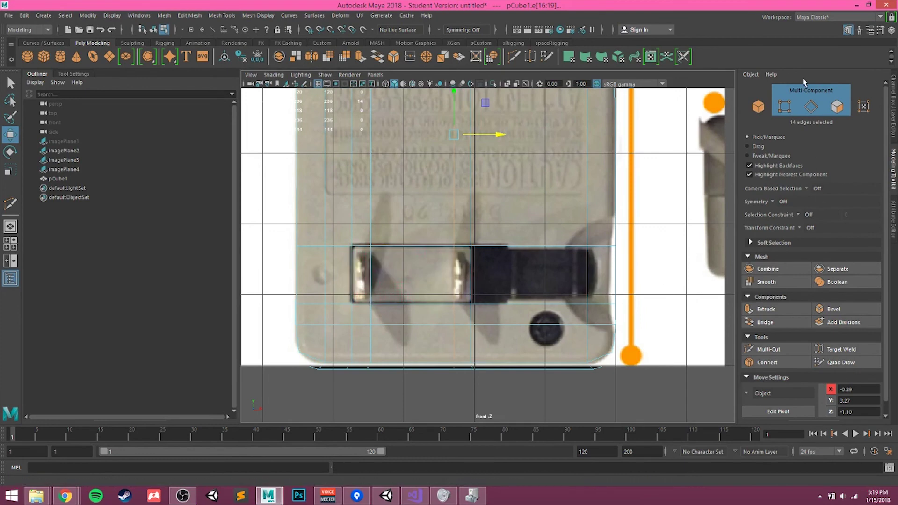
Step: Select the two prong faces within the recess outline and extrude them straight out from the box
{"action": "left_click", "coordinate": [364, 282]}
{"action": "left_click", "coordinate": [465, 270], "text": "shift"}
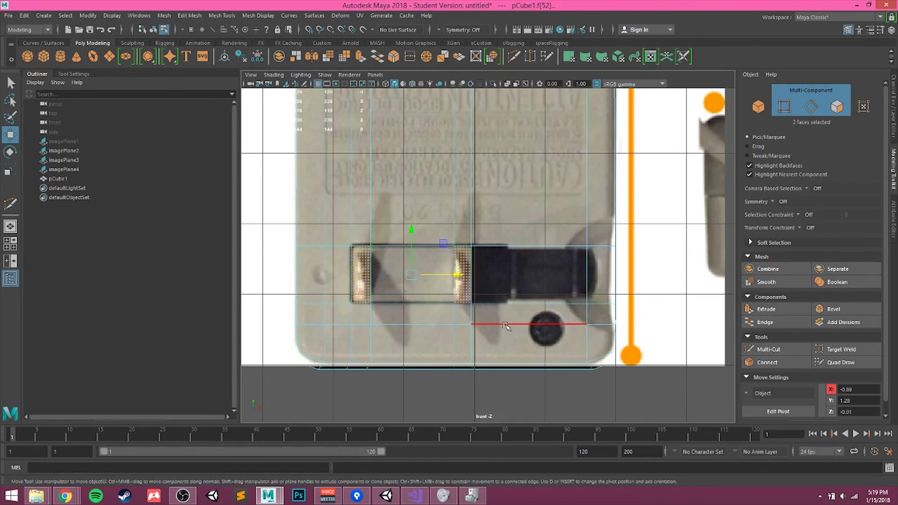
{"action": "key", "text": "space"}
{"action": "key", "text": "space"}
{"action": "left_click_drag", "start_coordinate": [613, 201], "coordinate": [503, 240], "text": "alt"}
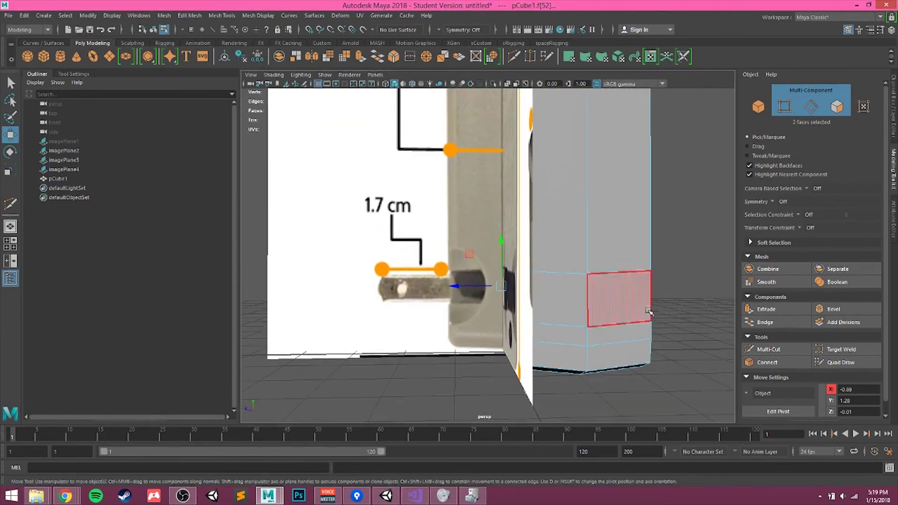
{"action": "left_click_drag", "start_coordinate": [357, 266], "coordinate": [531, 280], "text": "alt"}
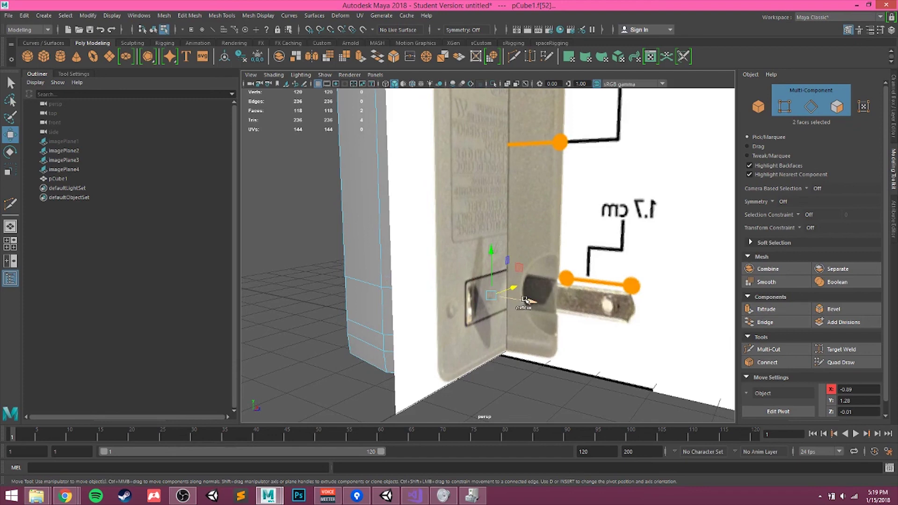
{"action": "left_click_drag", "start_coordinate": [528, 302], "coordinate": [582, 317], "text": "shift"}
Step: Select the whole pCube1 object and set its Translate Z to 0
{"action": "left_click_drag", "start_coordinate": [583, 317], "coordinate": [415, 317], "text": "alt"}
{"action": "right_click_drag", "start_coordinate": [563, 254], "coordinate": [598, 223]}
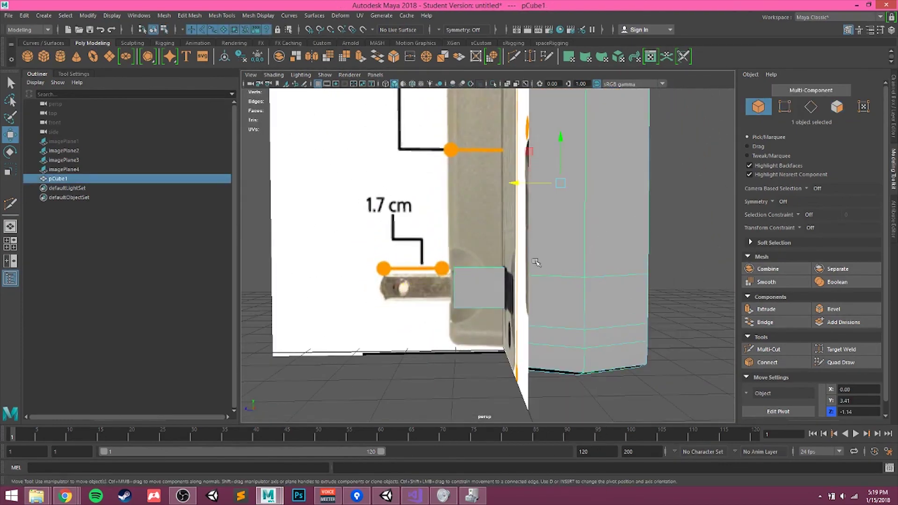
{"action": "left_click", "coordinate": [872, 116]}
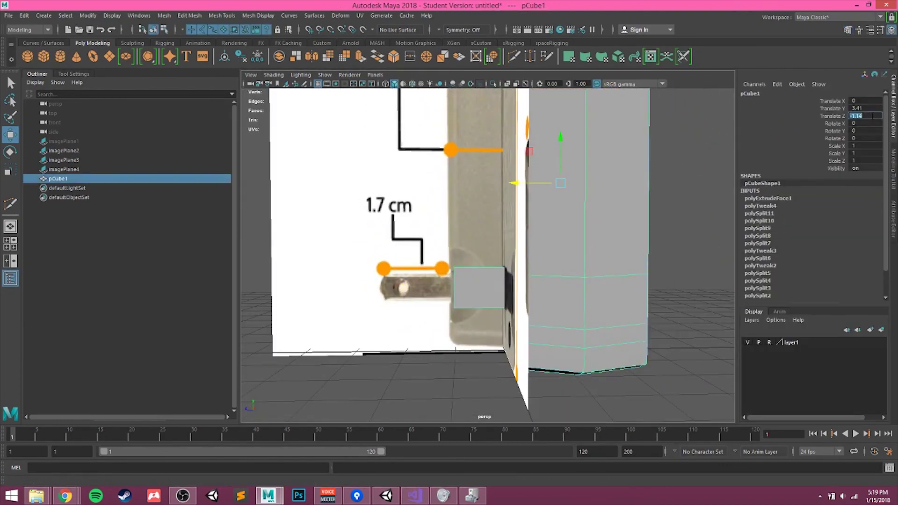
{"action": "type", "text": "0"}
{"action": "key", "text": "Return"}
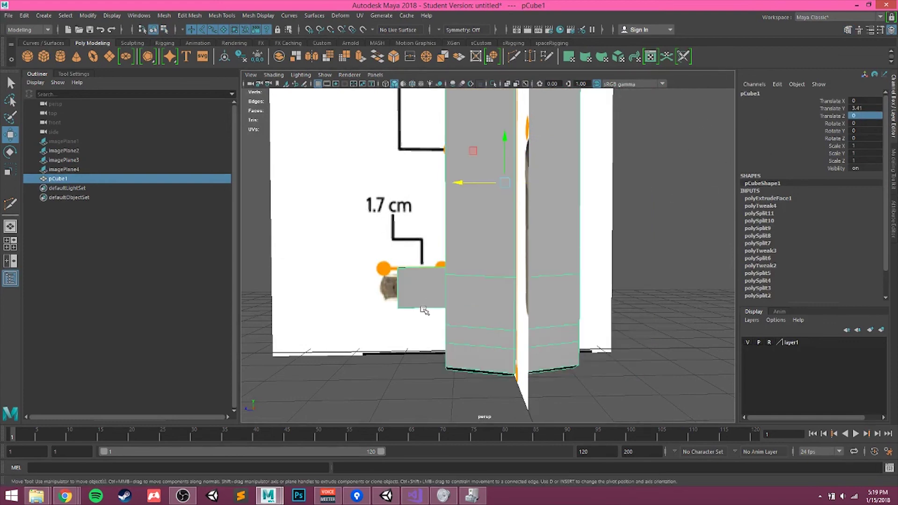
Step: Extend the two prong end faces outward to the tip in the side reference and scale down their height
{"action": "key", "text": "space"}
{"action": "key", "text": "space"}
{"action": "scroll", "coordinate": [555, 299], "scroll_direction": "up", "scroll_amount": 2}
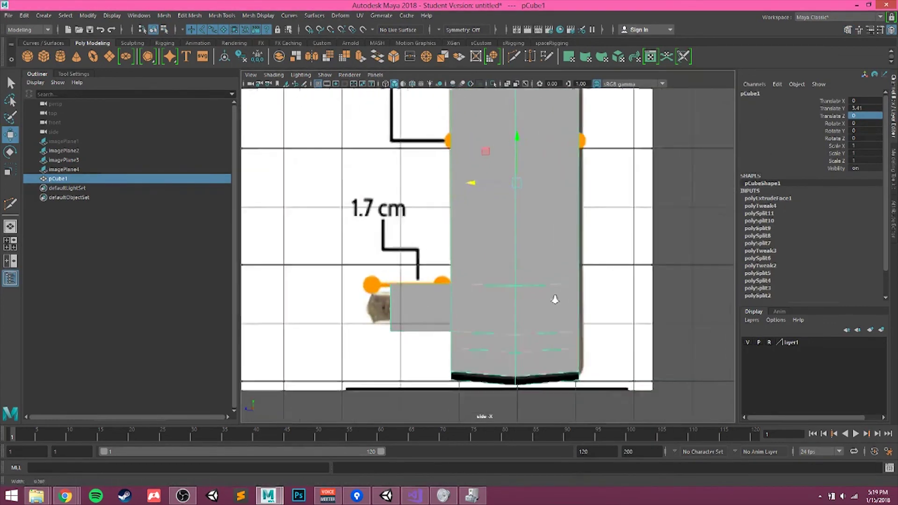
{"action": "scroll", "coordinate": [555, 299], "scroll_direction": "up", "scroll_amount": 1}
{"action": "middle_click_drag", "start_coordinate": [452, 305], "coordinate": [507, 269], "text": "alt"}
{"action": "right_click_drag", "start_coordinate": [448, 272], "coordinate": [442, 271]}
{"action": "key", "text": "space"}
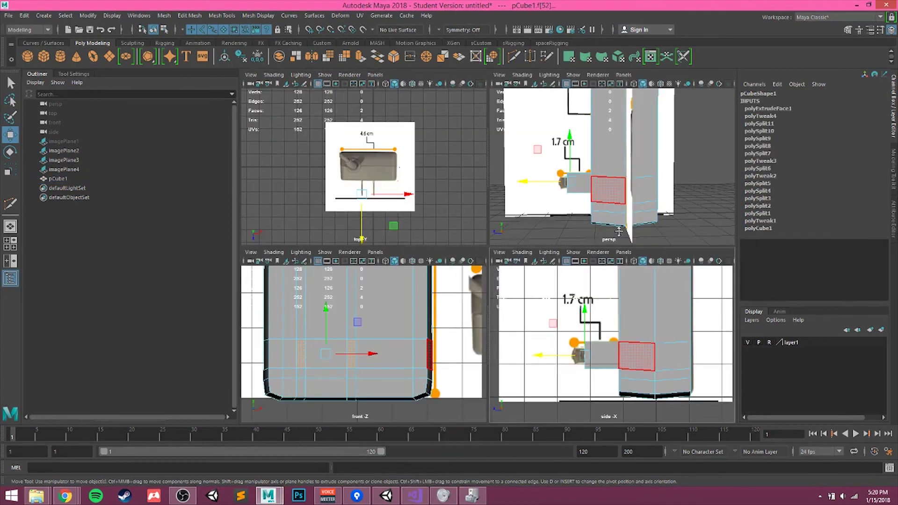
{"action": "left_click_drag", "start_coordinate": [564, 202], "coordinate": [718, 198], "text": "alt"}
{"action": "left_click_drag", "start_coordinate": [714, 200], "coordinate": [541, 204], "text": "alt"}
{"action": "right_click_drag", "start_coordinate": [542, 204], "coordinate": [580, 206], "text": "alt"}
{"action": "middle_click_drag", "start_coordinate": [580, 206], "coordinate": [654, 190], "text": "alt"}
{"action": "left_click_drag", "start_coordinate": [654, 190], "coordinate": [664, 187], "text": "alt"}
{"action": "key", "text": "r"}
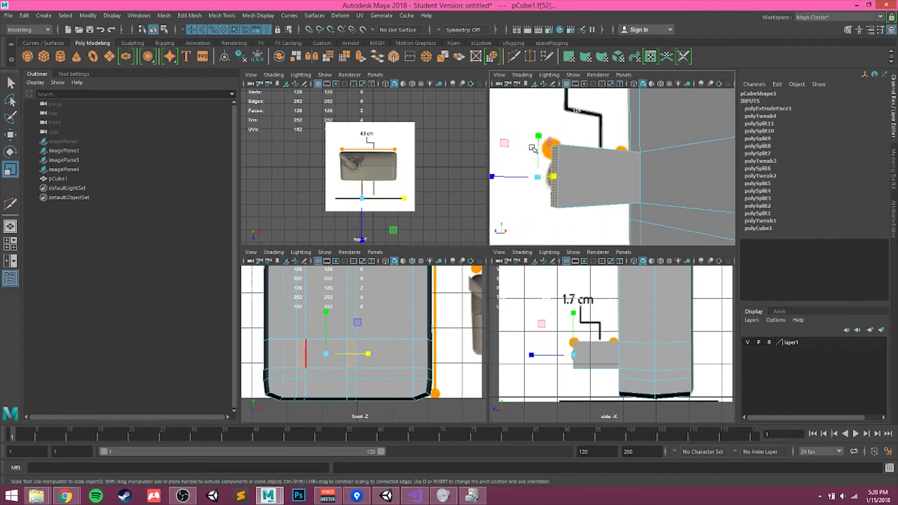
{"action": "left_click_drag", "start_coordinate": [537, 137], "coordinate": [622, 159]}
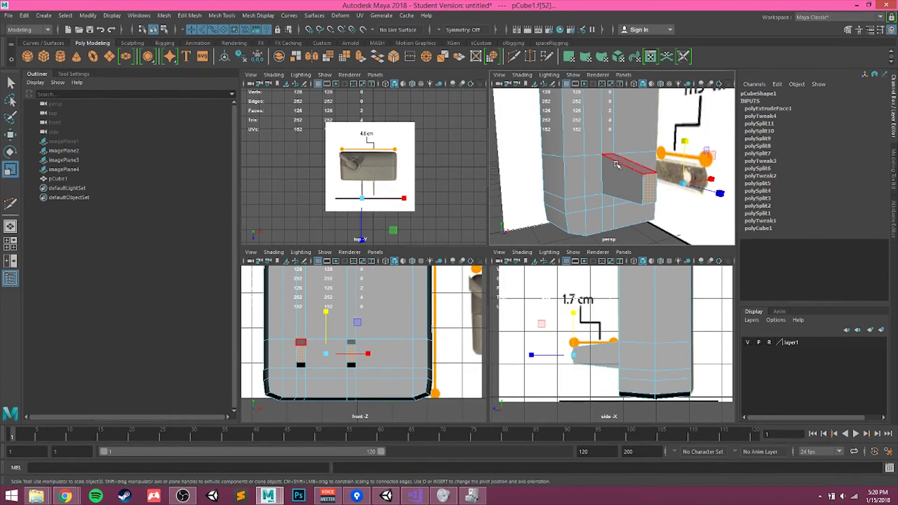
Step: Check the individual edges around the base of the extruded prong by selecting them one at a time
{"action": "right_click_drag", "start_coordinate": [620, 157], "coordinate": [620, 133]}
{"action": "left_click", "coordinate": [625, 153]}
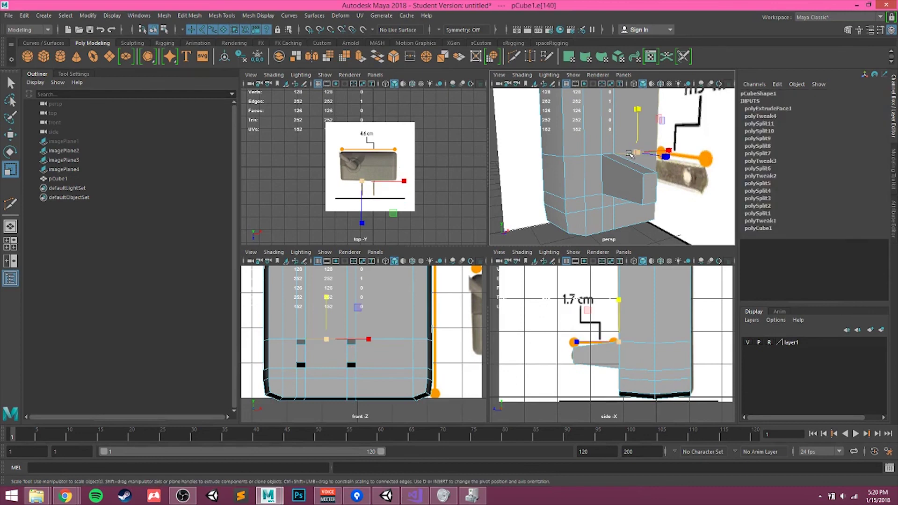
{"action": "double_click", "coordinate": [589, 158]}
{"action": "left_click_drag", "start_coordinate": [589, 158], "coordinate": [571, 162], "text": "alt"}
{"action": "scroll", "coordinate": [632, 182], "scroll_direction": "down", "scroll_amount": 4}
{"action": "left_click_drag", "start_coordinate": [619, 182], "coordinate": [588, 171], "text": "alt"}
{"action": "scroll", "coordinate": [617, 174], "scroll_direction": "up", "scroll_amount": 6}
{"action": "left_click", "coordinate": [588, 170]}
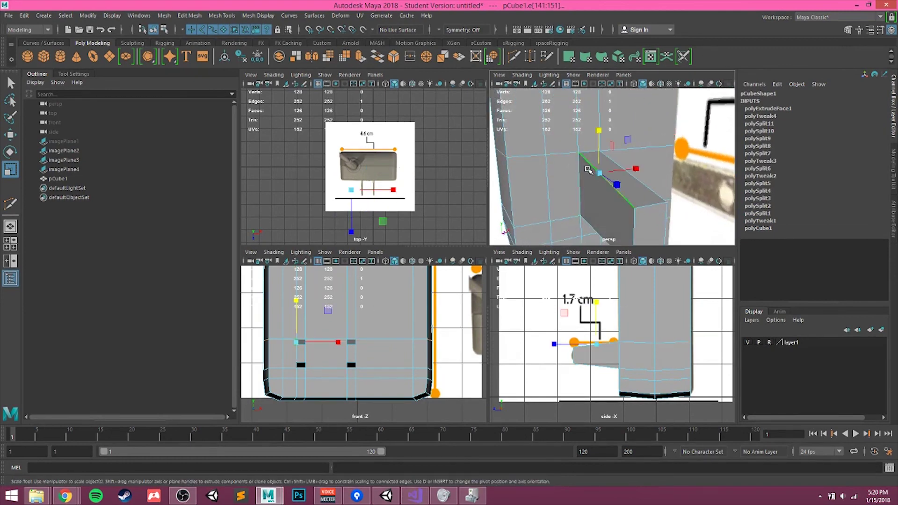
{"action": "key", "text": "space"}
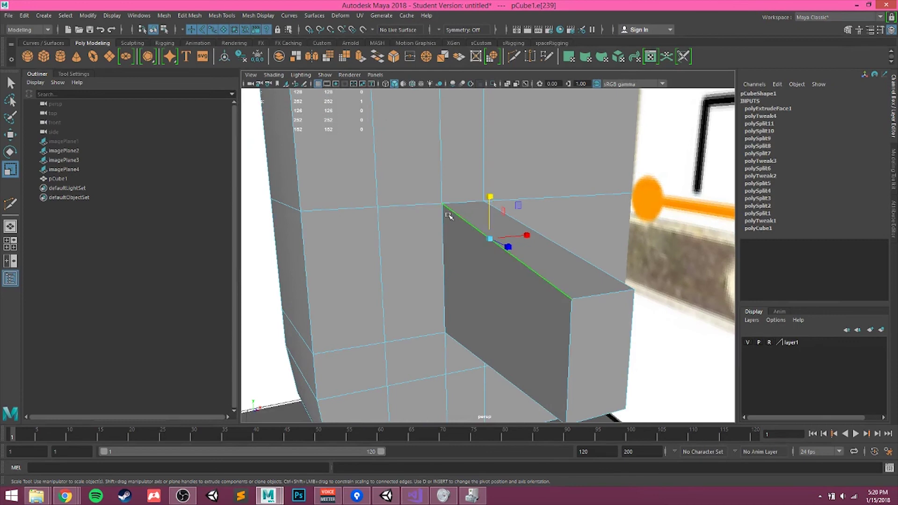
{"action": "left_click", "coordinate": [466, 201]}
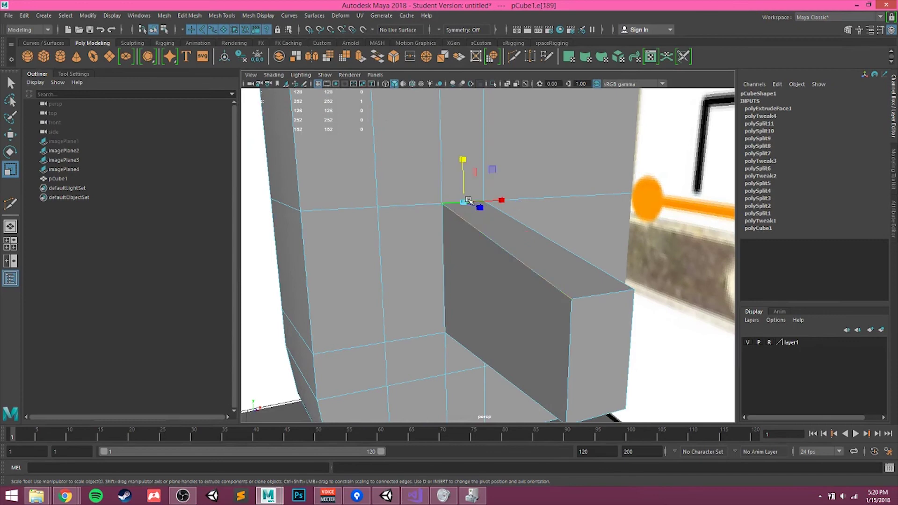
{"action": "left_click", "coordinate": [442, 250]}
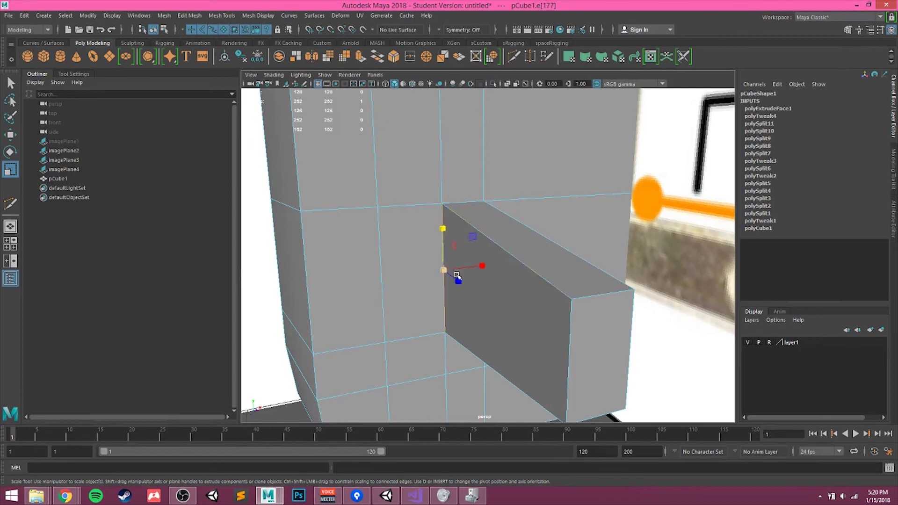
Step: Examine the upper corner where the prong meets the box by selecting its vertex and each edge running into it
{"action": "right_click_drag", "start_coordinate": [434, 202], "coordinate": [402, 207]}
{"action": "left_click", "coordinate": [443, 205]}
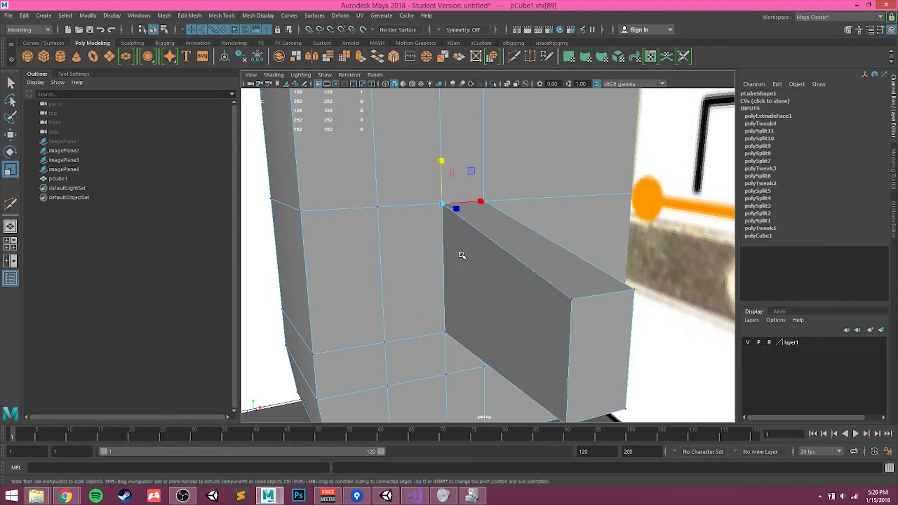
{"action": "key", "text": "w"}
{"action": "key", "text": "q"}
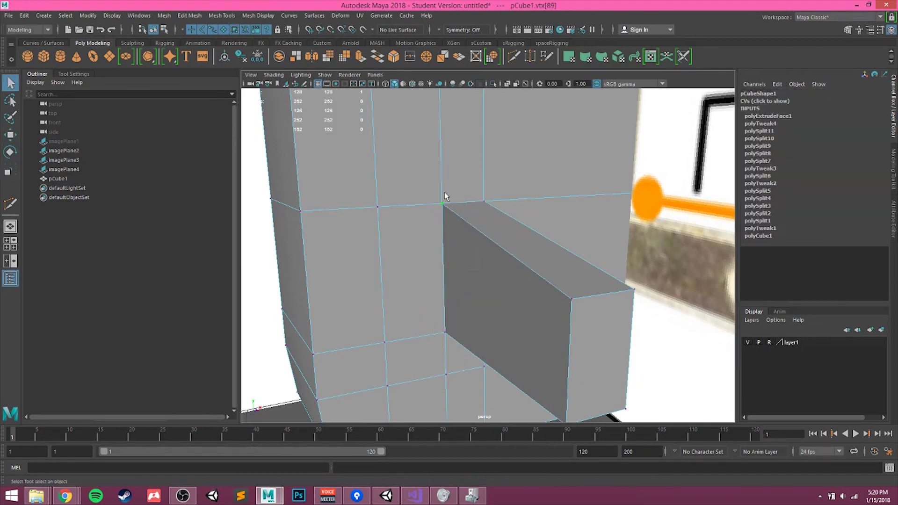
{"action": "right_click_drag", "start_coordinate": [450, 220], "coordinate": [450, 207]}
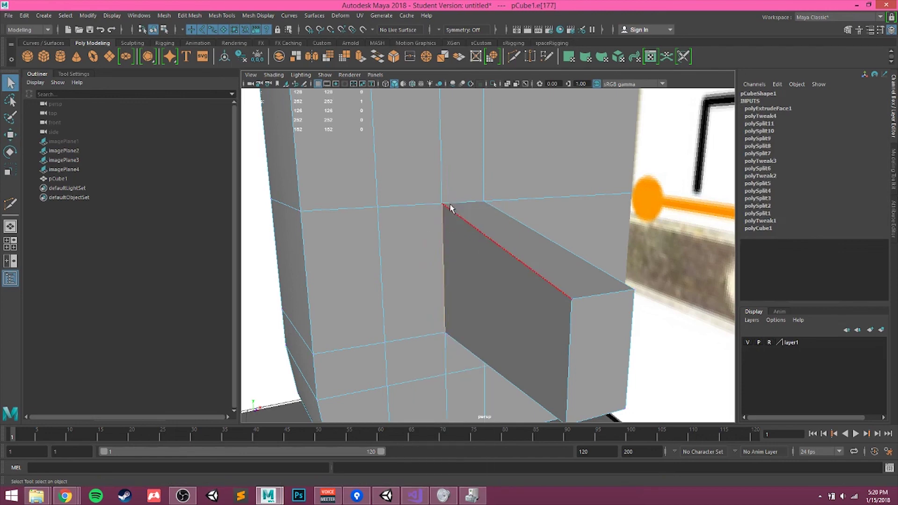
{"action": "left_click", "coordinate": [466, 218]}
{"action": "left_click", "coordinate": [444, 226], "text": "shift"}
{"action": "left_click", "coordinate": [423, 205], "text": "shift"}
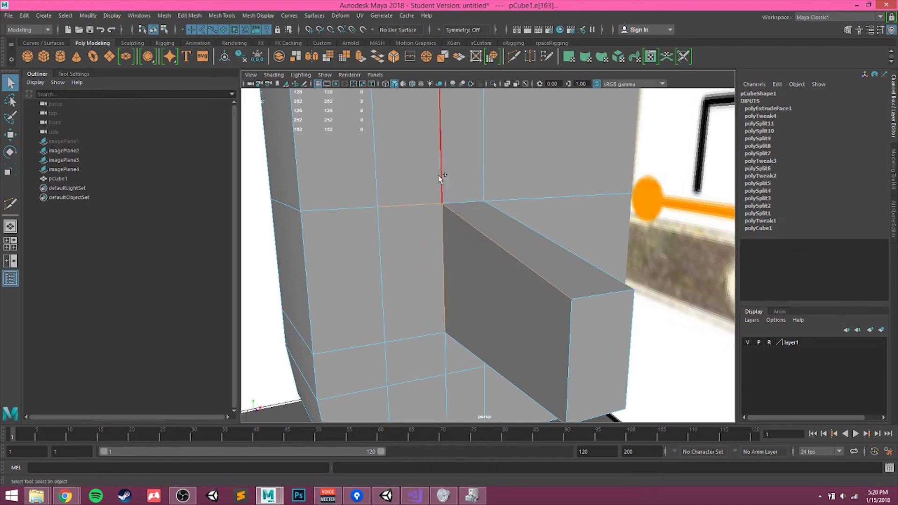
{"action": "left_click", "coordinate": [441, 175], "text": "shift"}
{"action": "left_click_drag", "start_coordinate": [465, 246], "coordinate": [444, 202], "text": "alt"}
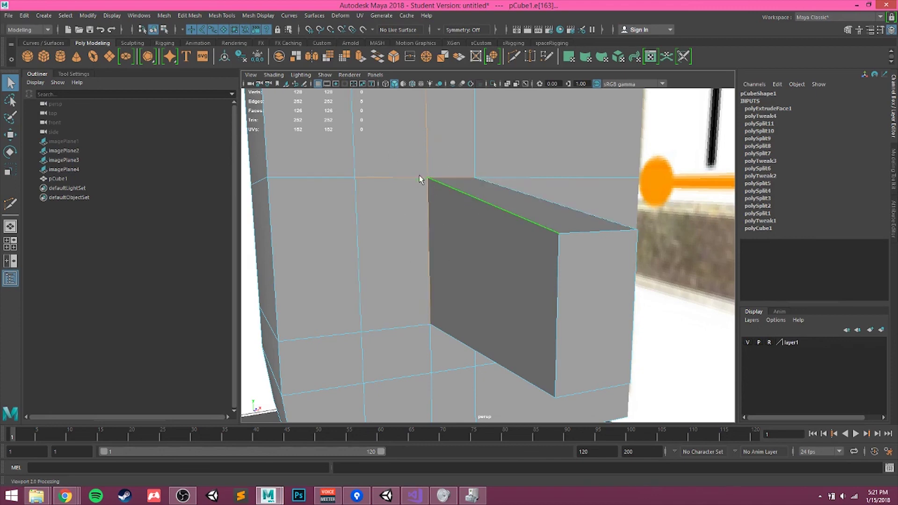
{"action": "left_click_drag", "start_coordinate": [481, 207], "coordinate": [517, 229], "text": "alt"}
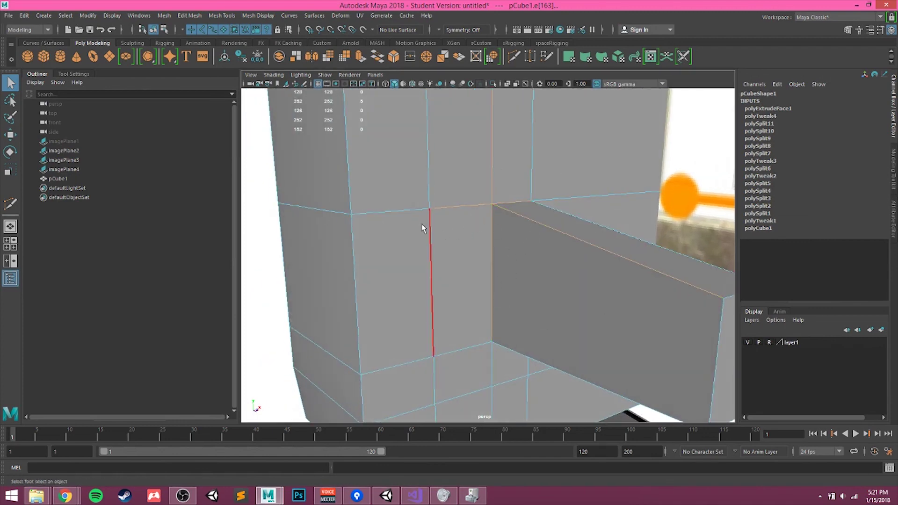
Step: Select the horizontal edge loops around the body level with the prong's upper and lower edges, including the edge segments beside the prongs
{"action": "double_click", "coordinate": [385, 221]}
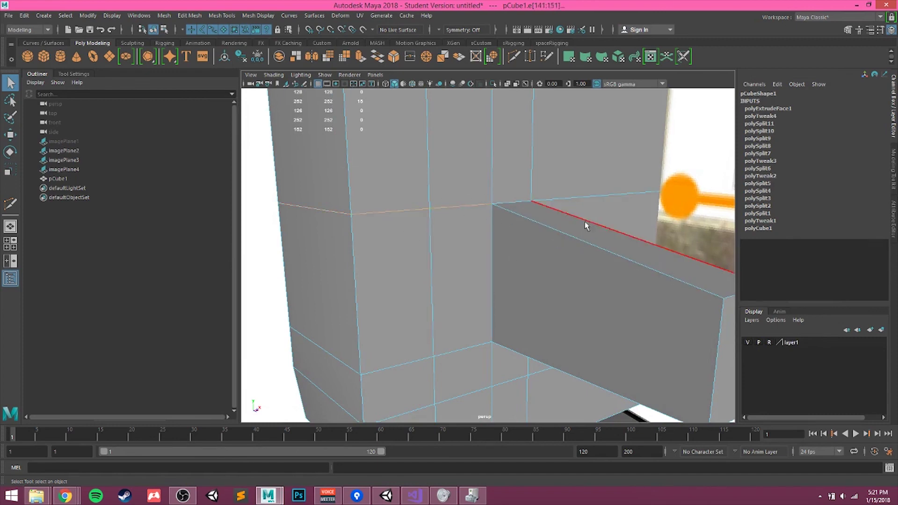
{"action": "left_click_drag", "start_coordinate": [586, 223], "coordinate": [673, 238], "text": "alt"}
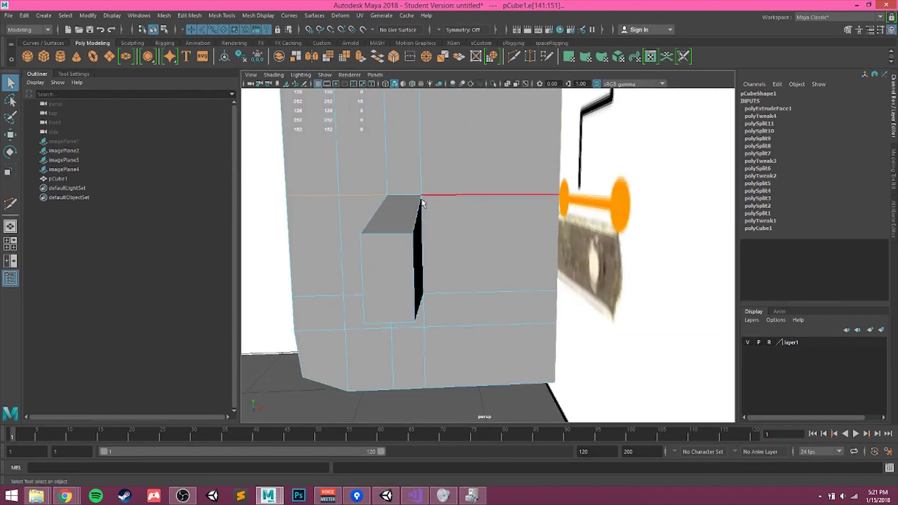
{"action": "left_click_drag", "start_coordinate": [422, 203], "coordinate": [460, 212], "text": "alt"}
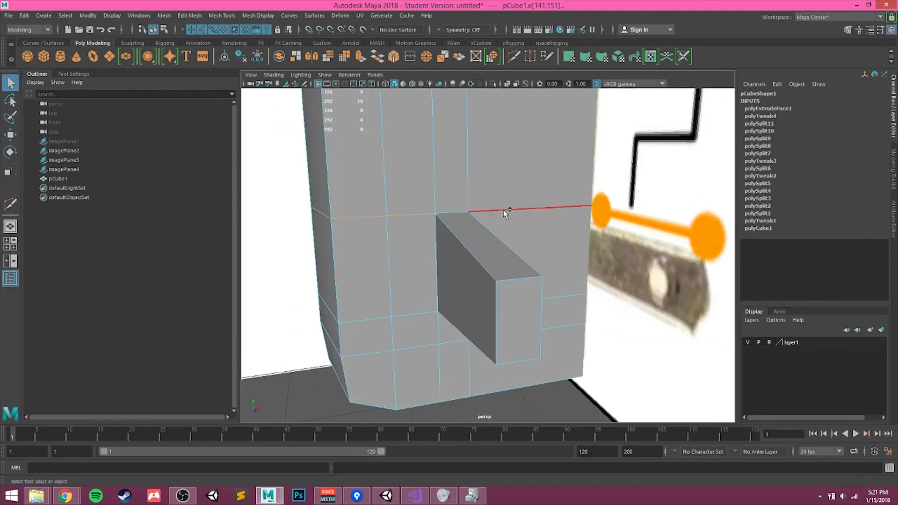
{"action": "left_click", "coordinate": [508, 209], "text": "shift"}
{"action": "left_click_drag", "start_coordinate": [597, 243], "coordinate": [551, 235], "text": "alt"}
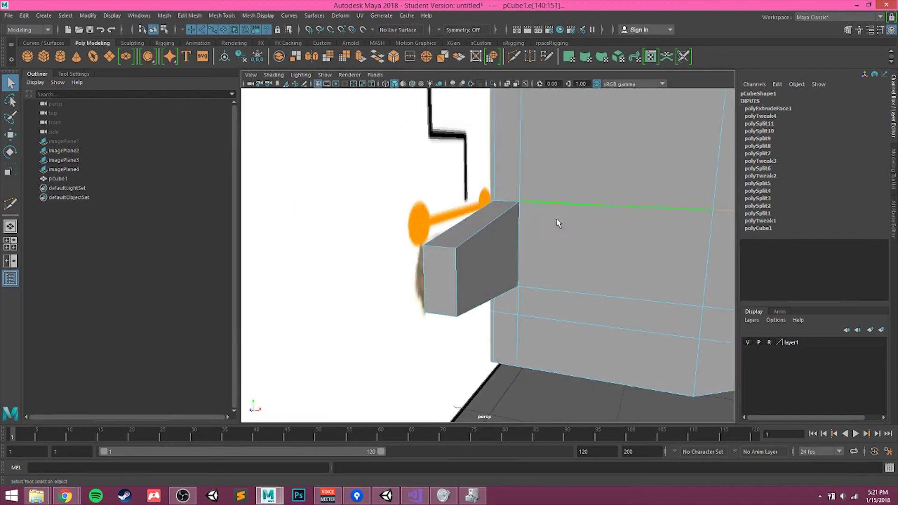
{"action": "left_click_drag", "start_coordinate": [515, 202], "coordinate": [574, 203], "text": "alt"}
{"action": "left_click", "coordinate": [534, 255], "text": "shift"}
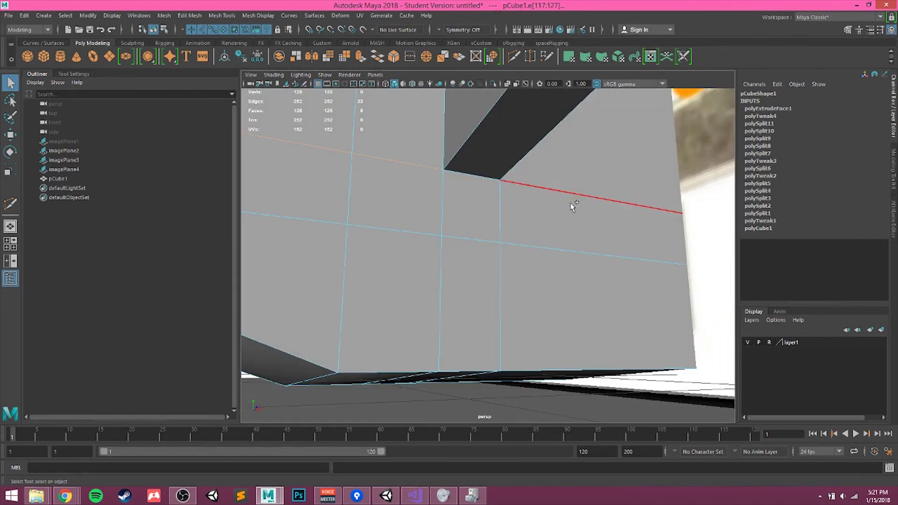
{"action": "left_click", "coordinate": [573, 202], "text": "shift"}
{"action": "left_click_drag", "start_coordinate": [667, 226], "coordinate": [602, 226], "text": "alt"}
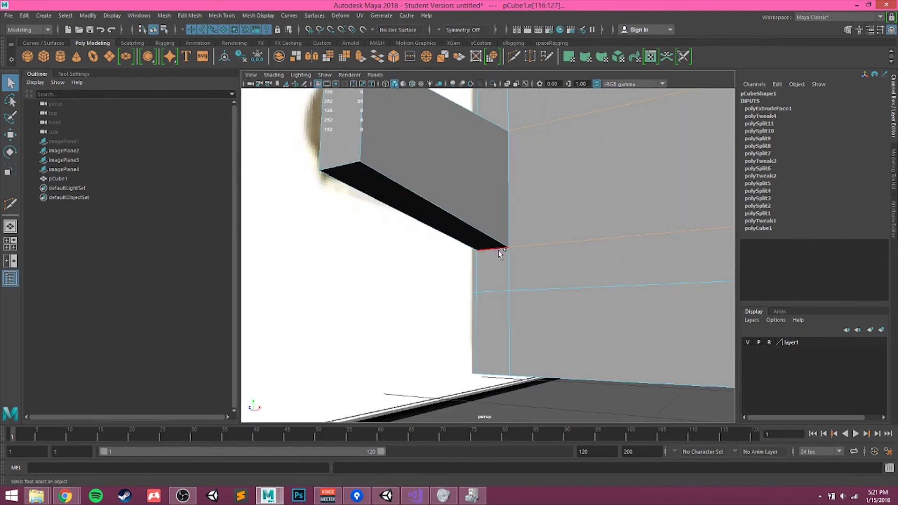
{"action": "left_click_drag", "start_coordinate": [535, 268], "coordinate": [515, 276], "text": "alt"}
Step: Scale the selected edge loops closer together vertically in the side view so the prong has parallel upper and lower edges
{"action": "key", "text": "space"}
{"action": "key", "text": "space"}
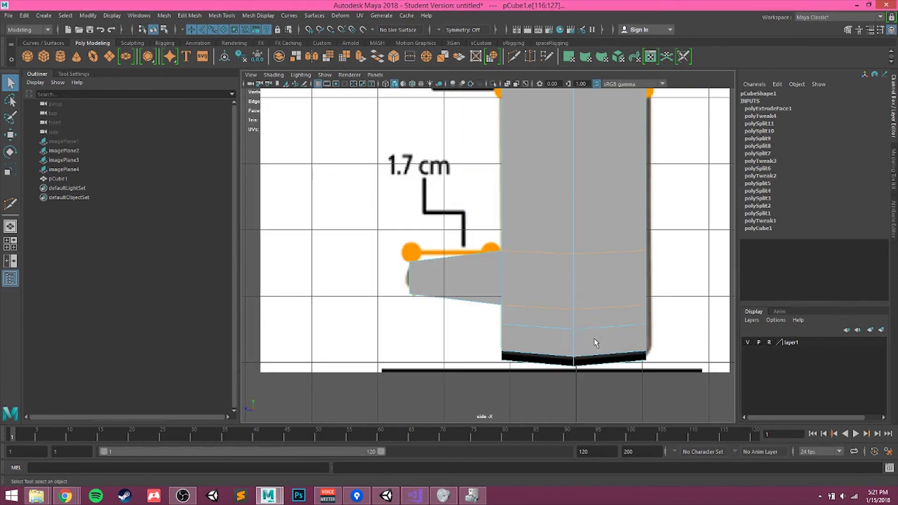
{"action": "key", "text": "r"}
{"action": "left_click_drag", "start_coordinate": [573, 238], "coordinate": [574, 253]}
{"action": "key", "text": "space"}
{"action": "key", "text": "space"}
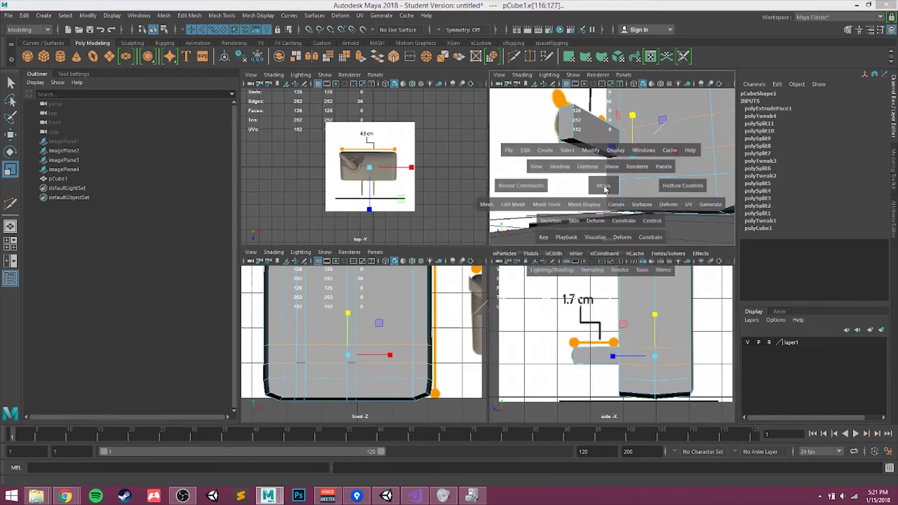
Step: Select the two opposite side faces of the first prong and scale them together along X to thin it
{"action": "left_click_drag", "start_coordinate": [502, 231], "coordinate": [524, 269], "text": "alt"}
{"action": "key", "text": "space"}
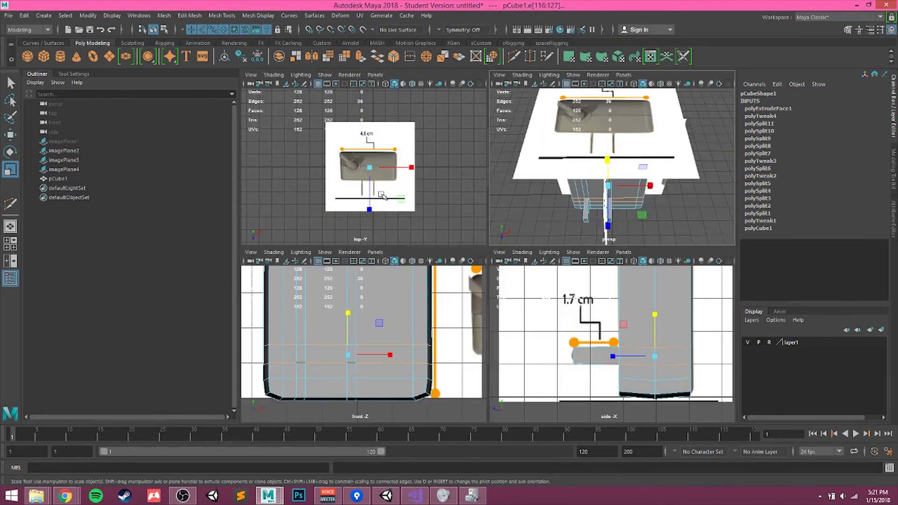
{"action": "key", "text": "space"}
{"action": "key", "text": "space"}
{"action": "scroll", "coordinate": [603, 224], "scroll_direction": "up", "scroll_amount": 4}
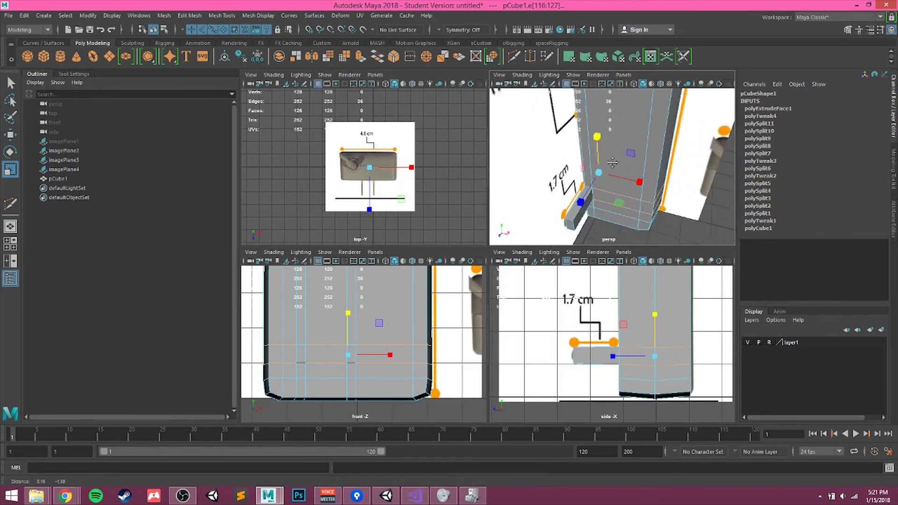
{"action": "left_click_drag", "start_coordinate": [510, 232], "coordinate": [599, 188], "text": "alt"}
{"action": "right_click", "coordinate": [577, 194]}
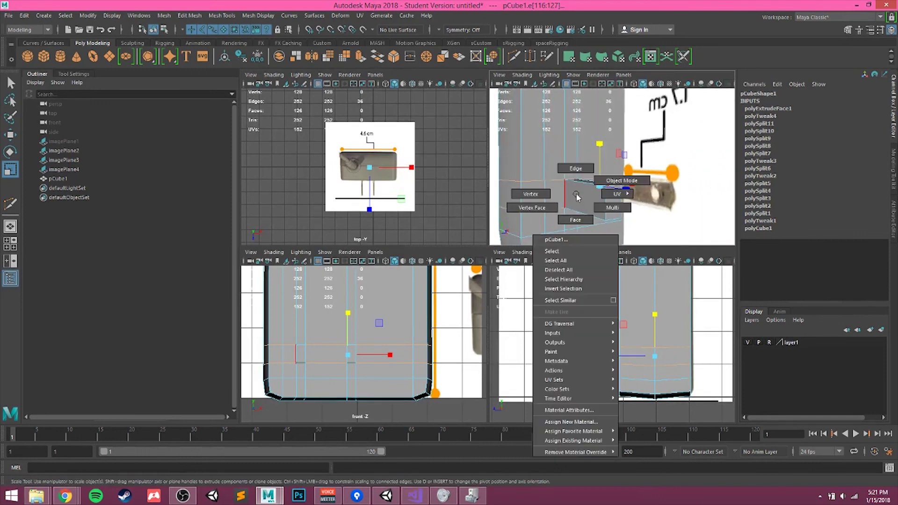
{"action": "right_click_drag", "start_coordinate": [578, 224], "coordinate": [579, 225]}
{"action": "left_click", "coordinate": [581, 203]}
{"action": "left_click_drag", "start_coordinate": [625, 212], "coordinate": [546, 161], "text": "alt"}
{"action": "key", "text": "q"}
{"action": "key", "text": "r"}
Step: Undo the second prong's single-face selection and hide the reference image layer to expose its side faces
{"action": "left_click_drag", "start_coordinate": [617, 180], "coordinate": [578, 182], "text": "alt"}
{"action": "left_click", "coordinate": [578, 180]}
{"action": "left_click_drag", "start_coordinate": [638, 187], "coordinate": [628, 167], "text": "alt"}
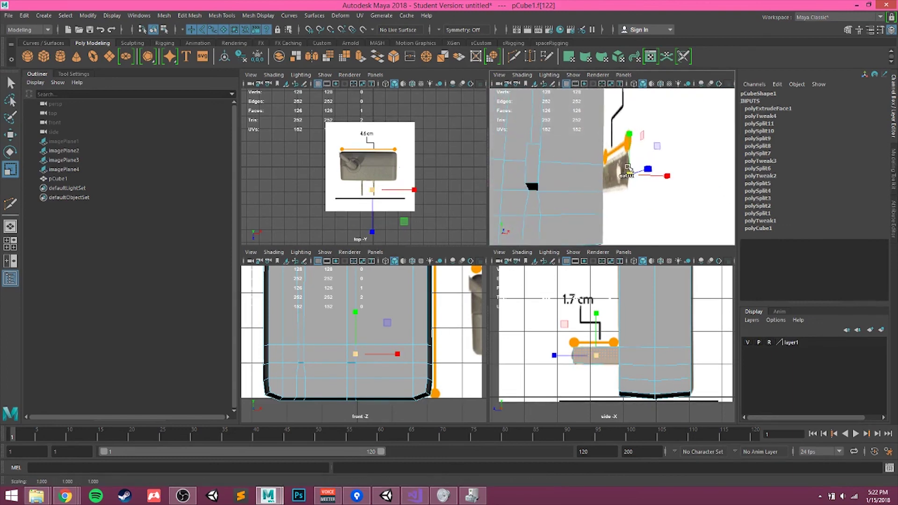
{"action": "left_click", "coordinate": [895, 109]}
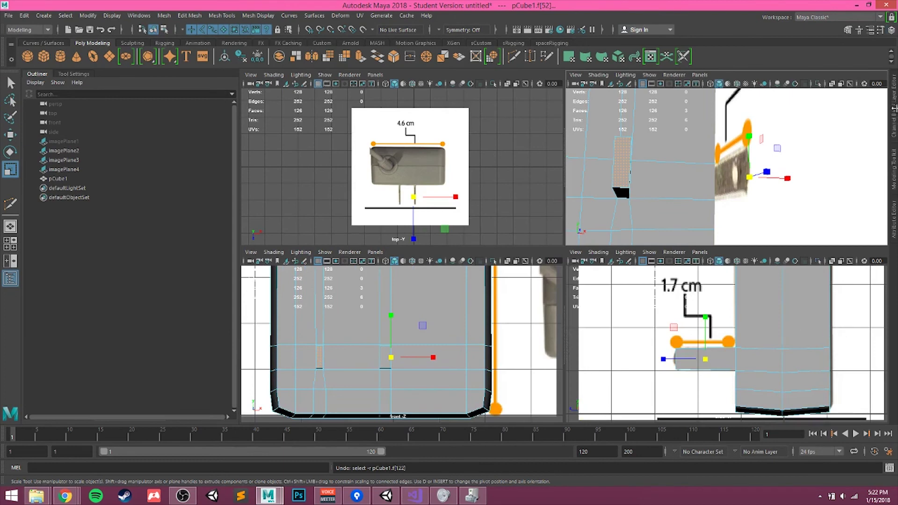
{"action": "left_click", "coordinate": [894, 112]}
{"action": "left_click", "coordinate": [748, 344]}
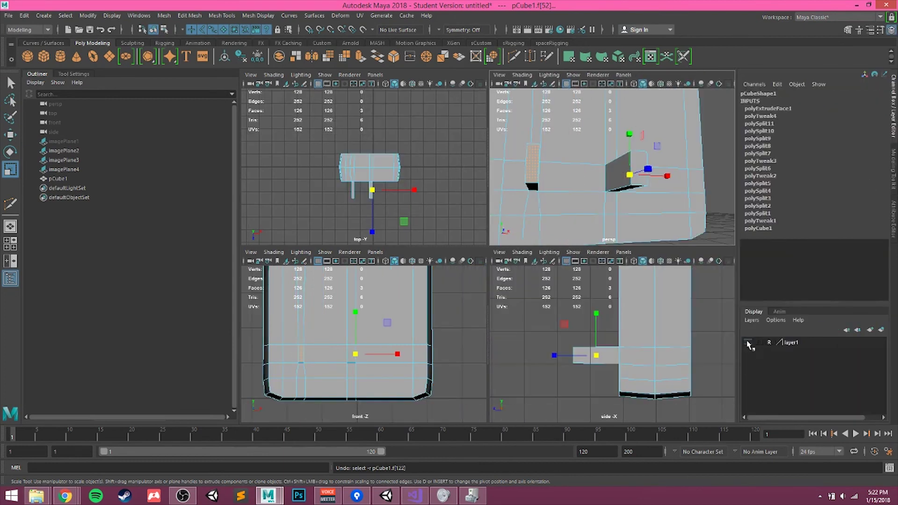
Step: Select the second prong's two opposite side faces and scale them together along X to thin it
{"action": "left_click", "coordinate": [616, 175], "text": "shift"}
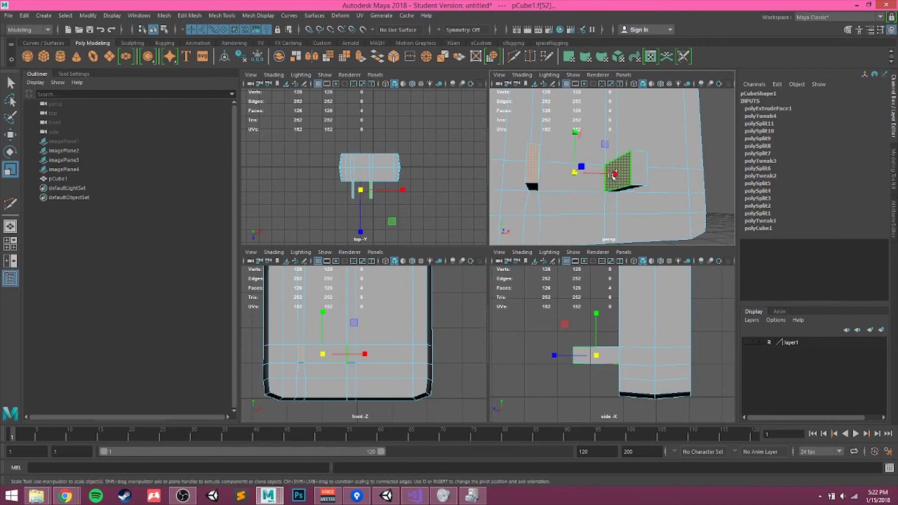
{"action": "left_click_drag", "start_coordinate": [617, 195], "coordinate": [640, 181], "text": "alt"}
{"action": "key", "text": "q"}
{"action": "left_click", "coordinate": [602, 176]}
{"action": "left_click", "coordinate": [557, 186], "text": "shift"}
{"action": "key", "text": "r"}
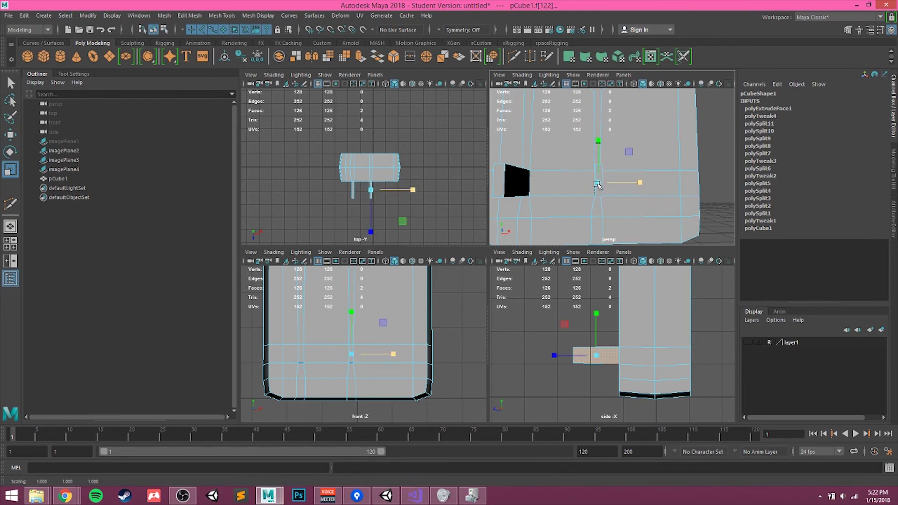
Step: Select the first prong's two side faces again for scaling and compare its thickness with the other prong
{"action": "left_click", "coordinate": [517, 182]}
{"action": "left_click_drag", "start_coordinate": [517, 187], "coordinate": [616, 203], "text": "alt"}
{"action": "right_click", "coordinate": [560, 184], "text": "shift"}
{"action": "key", "text": "q"}
{"action": "left_click", "coordinate": [568, 173], "text": "shift"}
{"action": "key", "text": "r"}
{"action": "middle_click_drag", "start_coordinate": [616, 202], "coordinate": [628, 117], "text": "alt"}
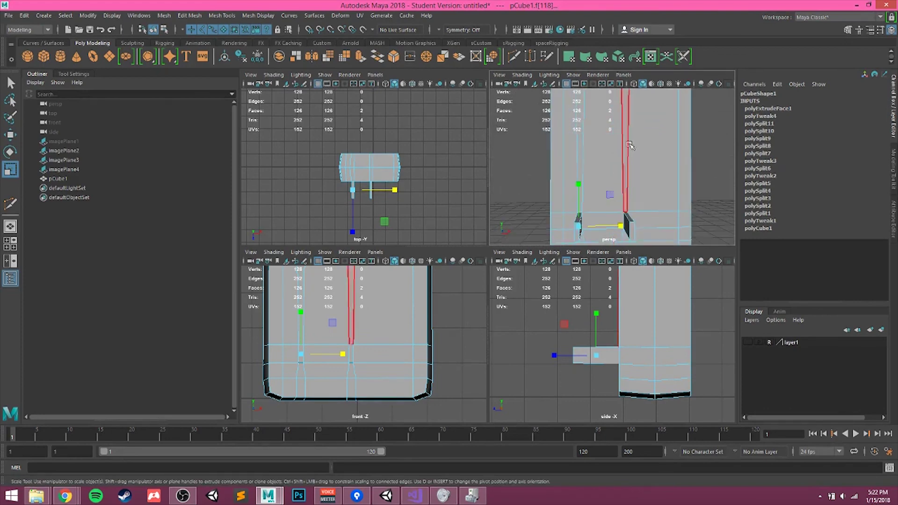
{"action": "middle_click_drag", "start_coordinate": [586, 209], "coordinate": [594, 162], "text": "alt"}
{"action": "scroll", "coordinate": [595, 162], "scroll_direction": "up", "scroll_amount": 3}
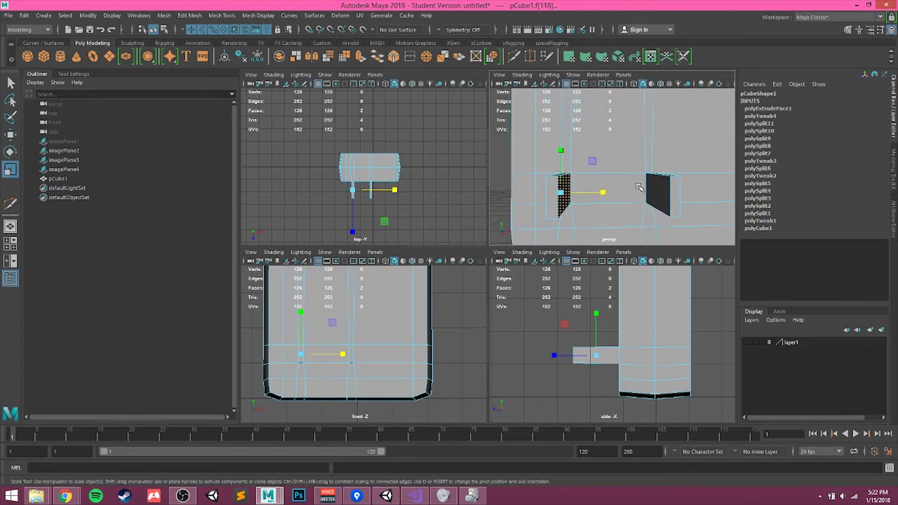
{"action": "key", "text": "space"}
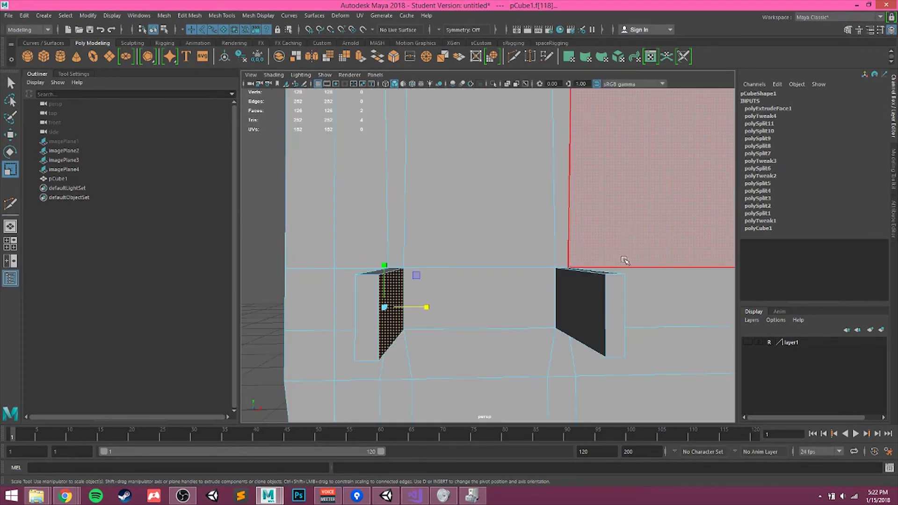
{"action": "scroll", "coordinate": [625, 260], "scroll_direction": "down", "scroll_amount": 3}
{"action": "key", "text": "space"}
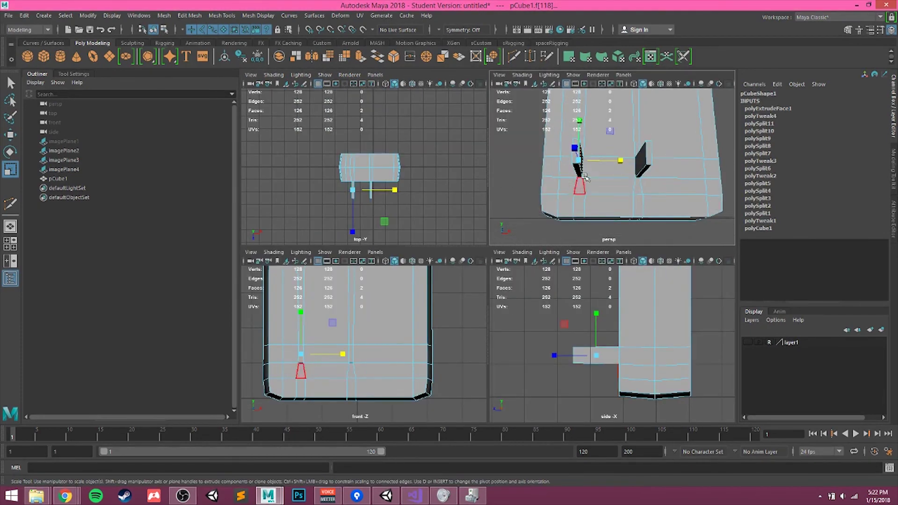
Step: Switch to edge selection and show the reference image layer again to compare the prong tip with the side reference
{"action": "right_click_drag", "start_coordinate": [587, 184], "coordinate": [587, 159]}
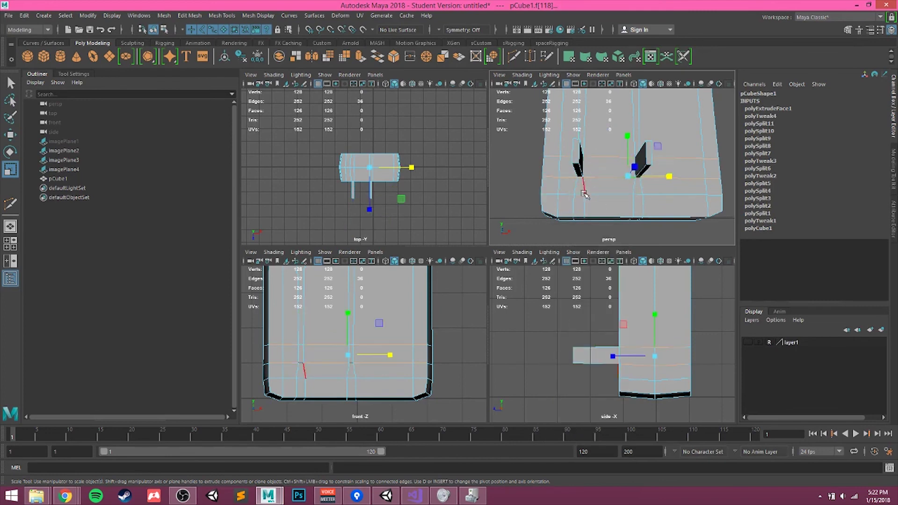
{"action": "left_click", "coordinate": [582, 193]}
{"action": "key", "text": "q"}
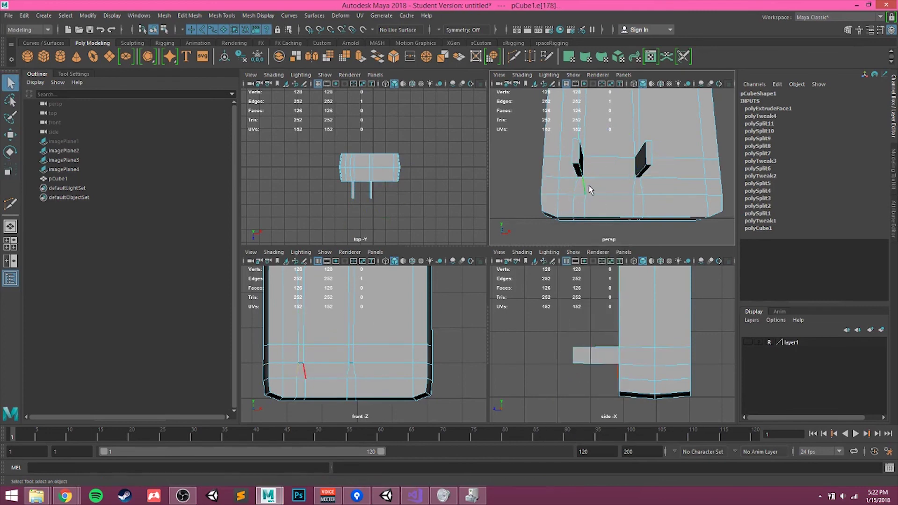
{"action": "left_click_drag", "start_coordinate": [672, 180], "coordinate": [585, 175], "text": "alt"}
{"action": "middle_click_drag", "start_coordinate": [585, 175], "coordinate": [617, 153], "text": "alt"}
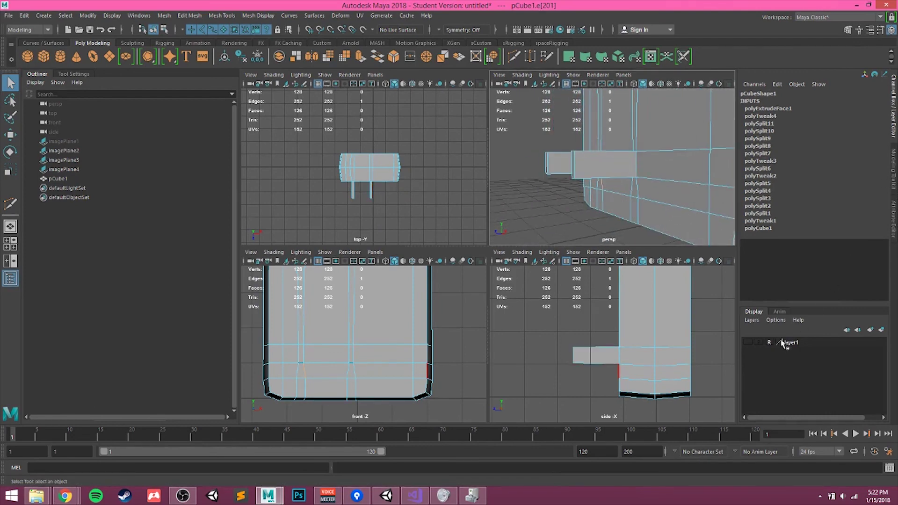
{"action": "left_click", "coordinate": [749, 343]}
{"action": "scroll", "coordinate": [581, 164], "scroll_direction": "up", "scroll_amount": 3}
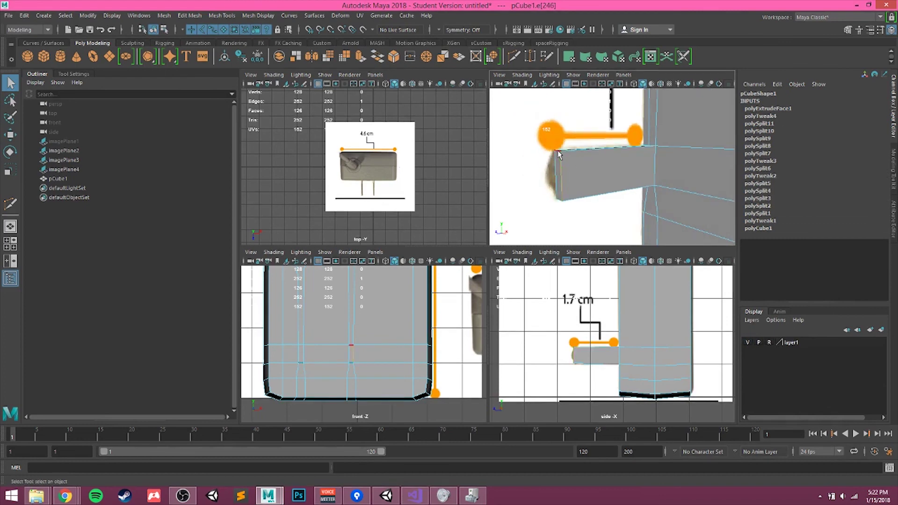
Step: Try to lower the upper edge of the prong tip slightly toward the rounded outline in the side reference
{"action": "key", "text": "w"}
{"action": "left_click_drag", "start_coordinate": [556, 105], "coordinate": [557, 109]}
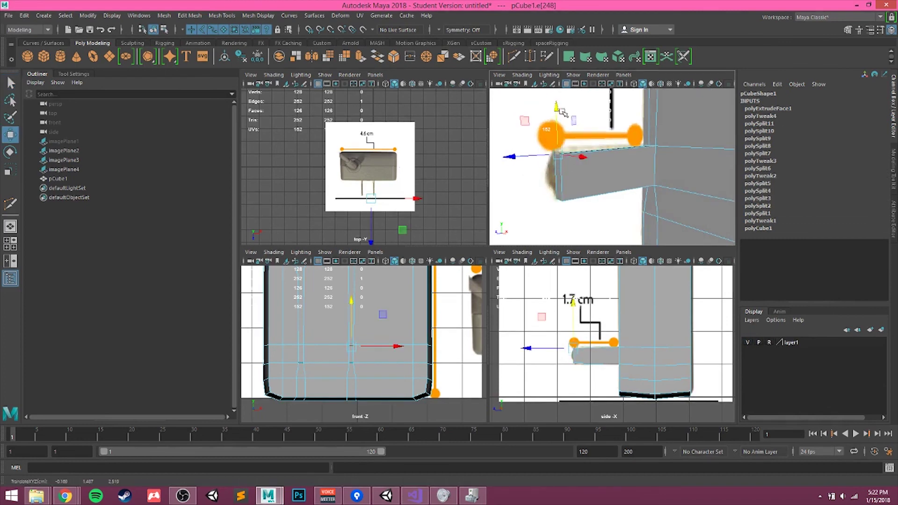
{"action": "key", "text": "ctrl+z"}
Step: Insert a horizontal edge loop with Multi-Cut through the middle of the prongs' height and around the body
{"action": "left_click_drag", "start_coordinate": [595, 195], "coordinate": [639, 184], "text": "alt"}
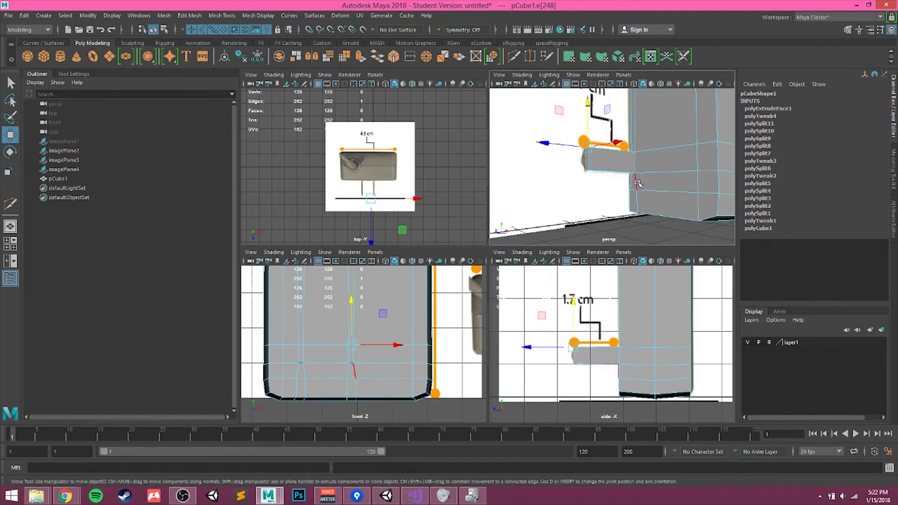
{"action": "left_click", "coordinate": [895, 159]}
{"action": "left_click", "coordinate": [777, 349]}
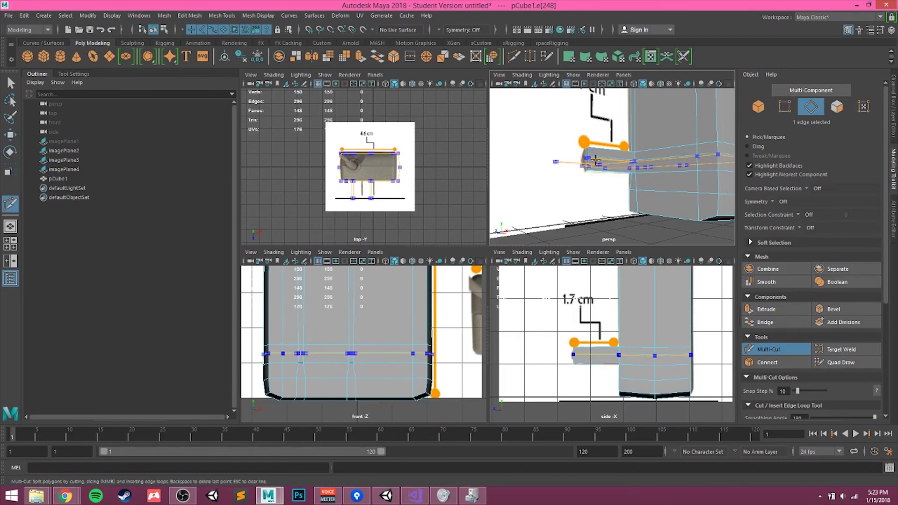
{"action": "left_click", "coordinate": [596, 162], "text": "ctrl"}
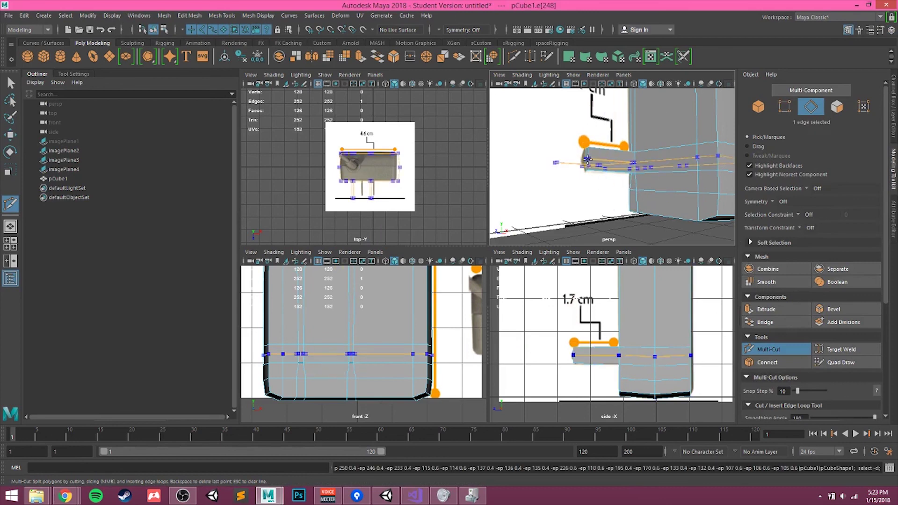
{"action": "key", "text": "w"}
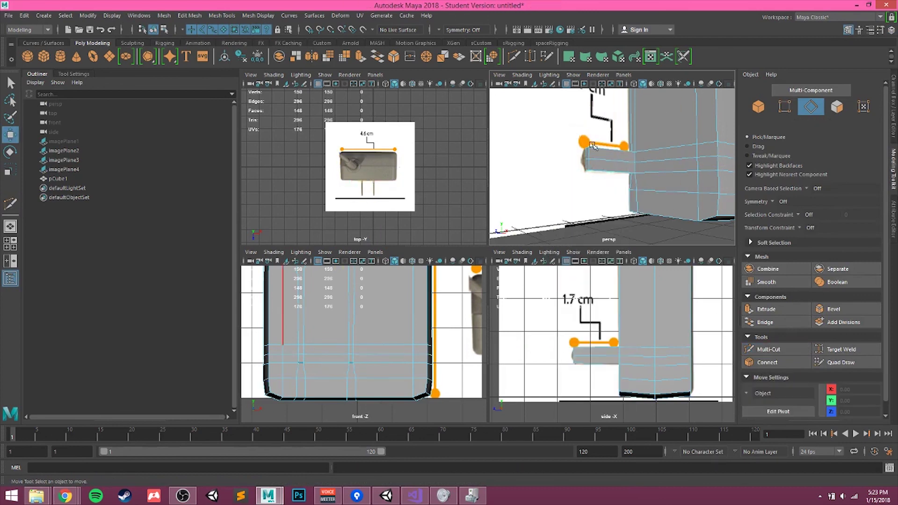
Step: Select the middle edge at each prong's tip and move both outward to about Z 2.66, giving the tips a point
{"action": "scroll", "coordinate": [563, 153], "scroll_direction": "up", "scroll_amount": 4}
{"action": "left_click", "coordinate": [561, 150]}
{"action": "left_click_drag", "start_coordinate": [543, 166], "coordinate": [599, 176], "text": "alt"}
{"action": "left_click", "coordinate": [573, 176], "text": "shift"}
{"action": "left_click_drag", "start_coordinate": [666, 190], "coordinate": [533, 159], "text": "alt"}
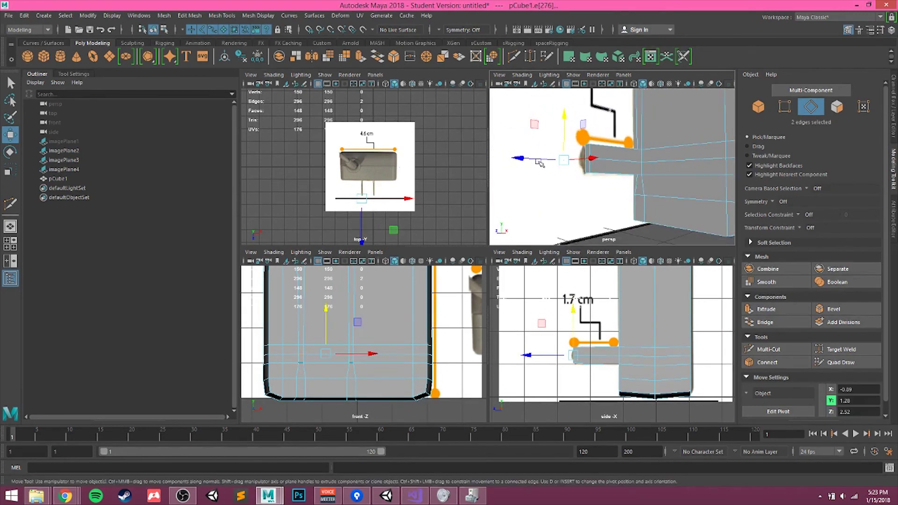
{"action": "left_click", "coordinate": [531, 156]}
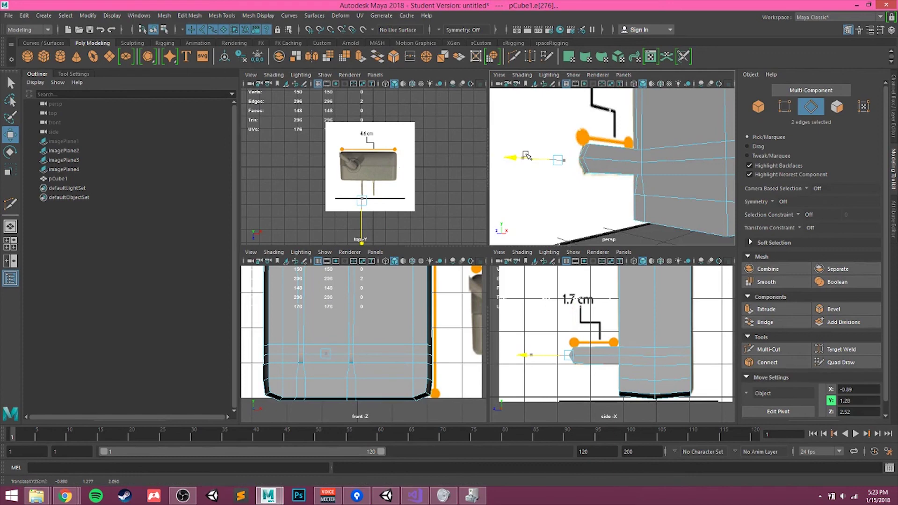
{"action": "left_click_drag", "start_coordinate": [629, 168], "coordinate": [612, 172], "text": "alt"}
{"action": "scroll", "coordinate": [620, 161], "scroll_direction": "up", "scroll_amount": 4}
{"action": "middle_click_drag", "start_coordinate": [605, 163], "coordinate": [627, 155], "text": "alt"}
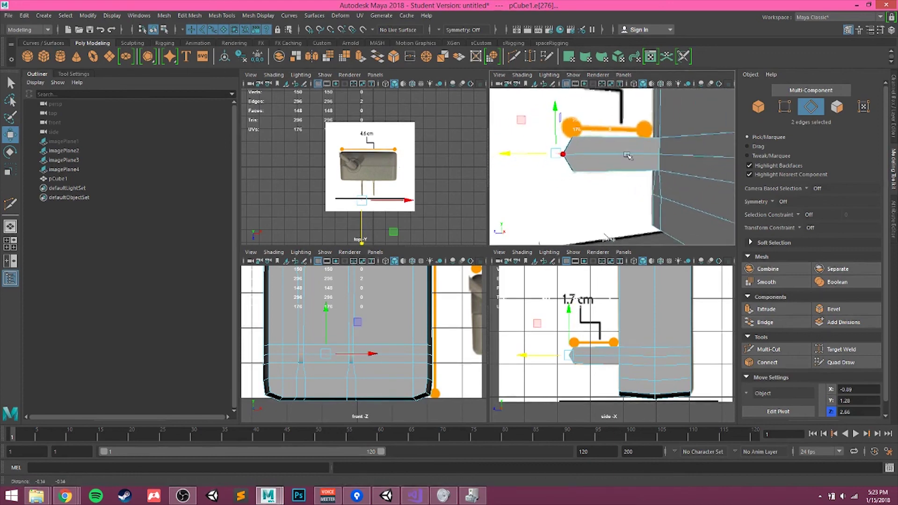
{"action": "left_click_drag", "start_coordinate": [593, 148], "coordinate": [628, 156], "text": "alt"}
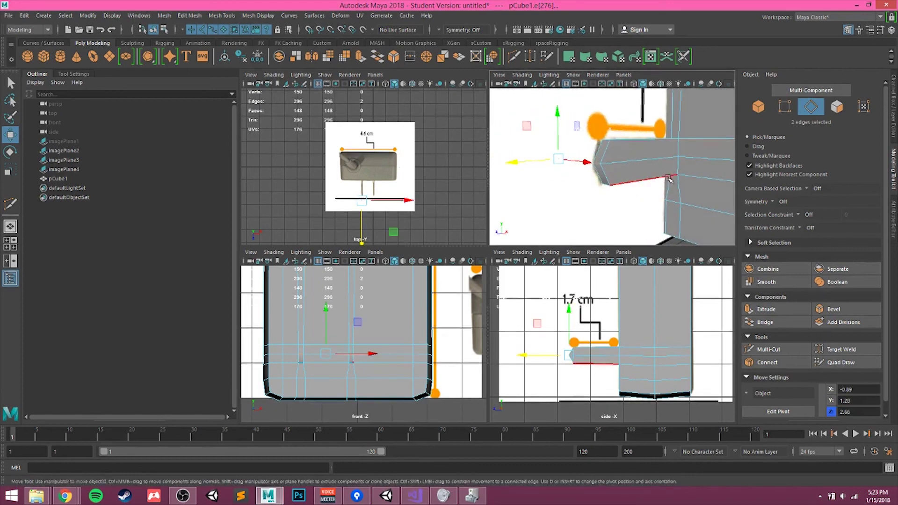
Step: Examine the pointed tips of both prongs from several sides against the side reference image
{"action": "scroll", "coordinate": [670, 177], "scroll_direction": "down", "scroll_amount": 2}
{"action": "scroll", "coordinate": [681, 164], "scroll_direction": "down", "scroll_amount": 3}
{"action": "middle_click_drag", "start_coordinate": [670, 152], "coordinate": [634, 169], "text": "alt"}
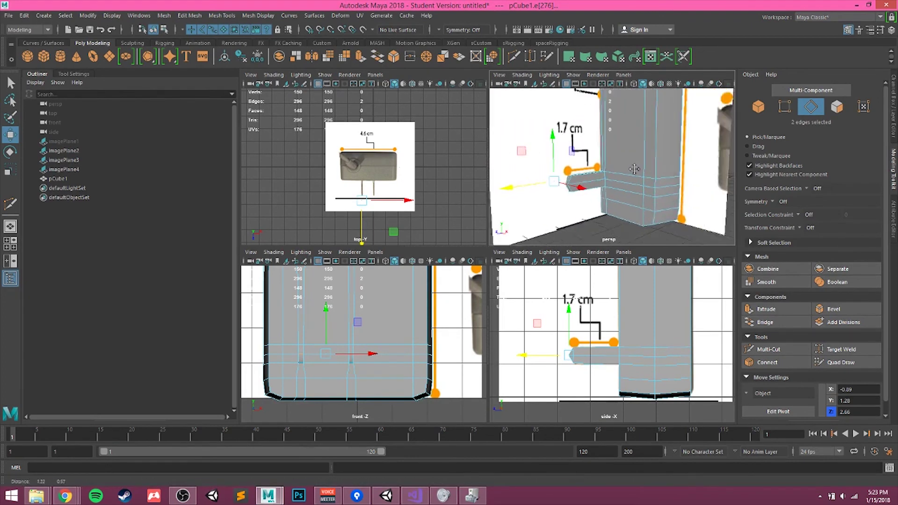
{"action": "left_click_drag", "start_coordinate": [634, 168], "coordinate": [616, 163], "text": "alt"}
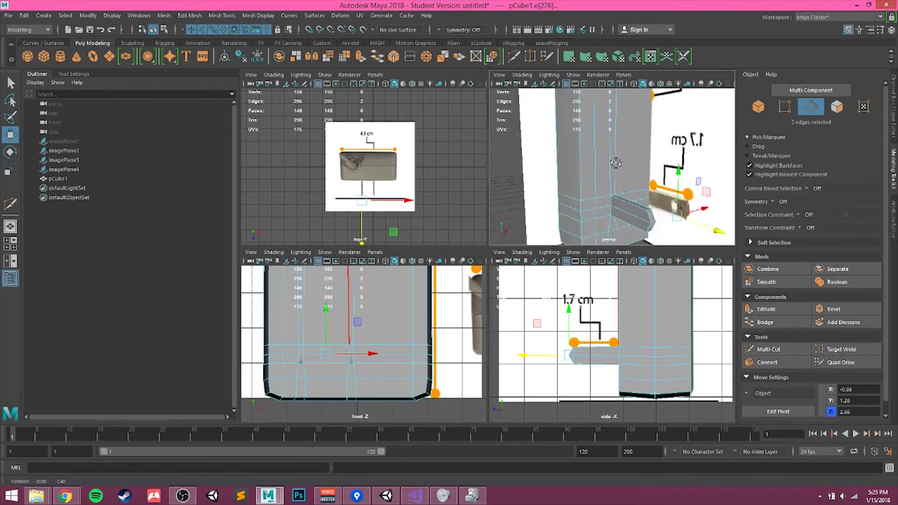
{"action": "scroll", "coordinate": [608, 141], "scroll_direction": "down", "scroll_amount": 3}
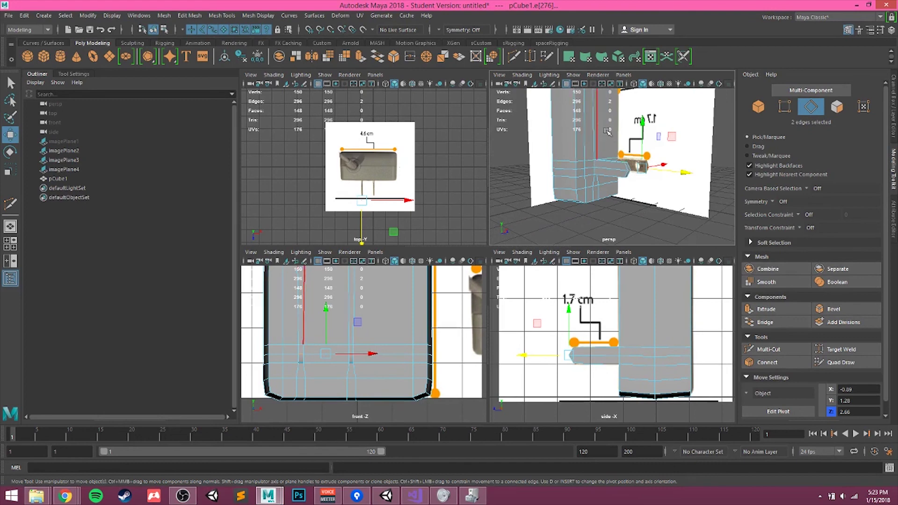
{"action": "mouse_move", "coordinate": [608, 132]}
{"action": "left_mouse_down", "text": "alt"}
{"action": "mouse_move", "coordinate": [629, 139]}
{"action": "mouse_move", "coordinate": [596, 146]}
{"action": "mouse_move", "coordinate": [626, 164]}
{"action": "mouse_move", "coordinate": [643, 136]}
{"action": "mouse_move", "coordinate": [604, 128]}
{"action": "left_mouse_up", "text": "alt"}
{"action": "scroll", "coordinate": [602, 126], "scroll_direction": "up", "scroll_amount": 5}
{"action": "middle_click_drag", "start_coordinate": [601, 126], "coordinate": [636, 144], "text": "alt"}
{"action": "left_click_drag", "start_coordinate": [635, 145], "coordinate": [653, 147], "text": "alt"}
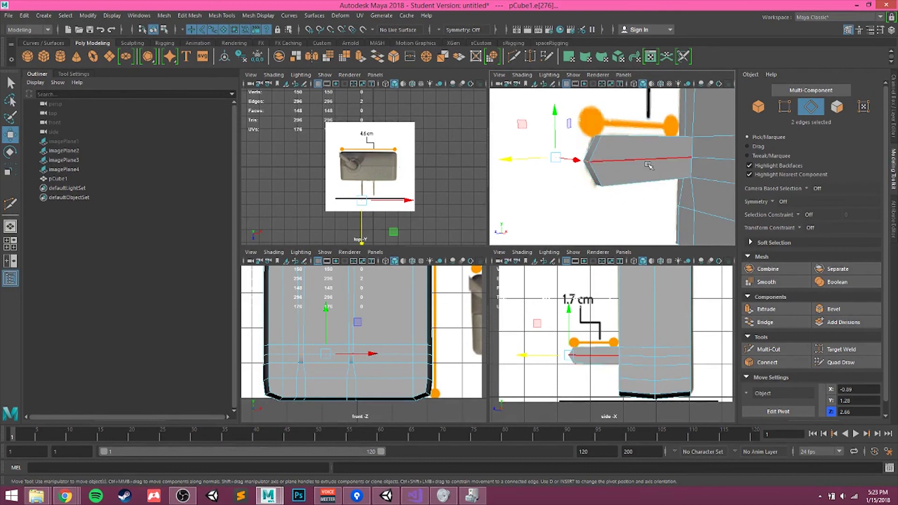
Step: Enlarge the perspective view, temporarily hide the adapter mesh to study the prong's hole and tip in the reference, and show it again
{"action": "key", "text": "space"}
{"action": "left_click_drag", "start_coordinate": [537, 219], "coordinate": [548, 255], "text": "alt"}
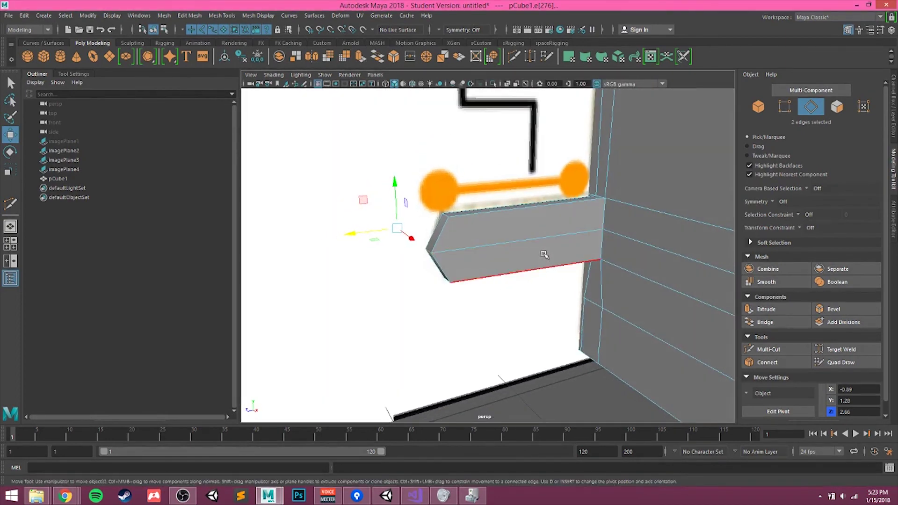
{"action": "right_click_drag", "start_coordinate": [663, 227], "coordinate": [694, 185]}
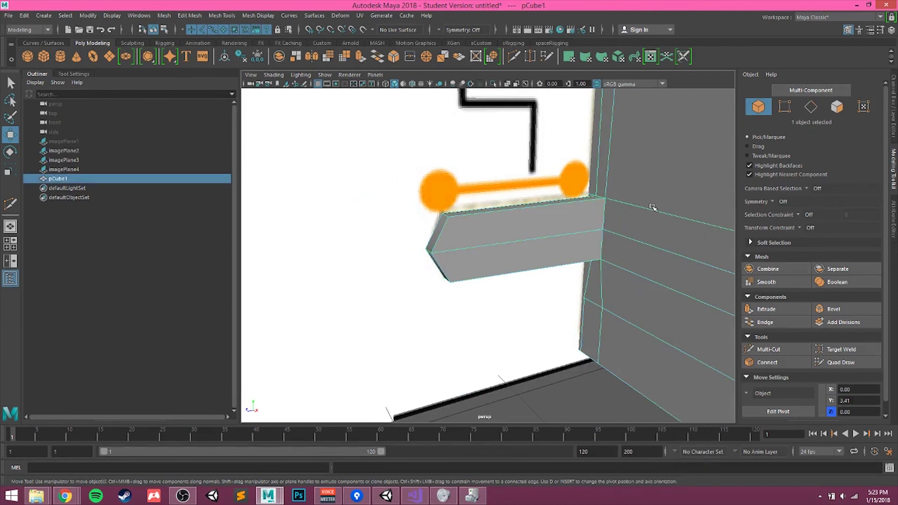
{"action": "key", "text": "h"}
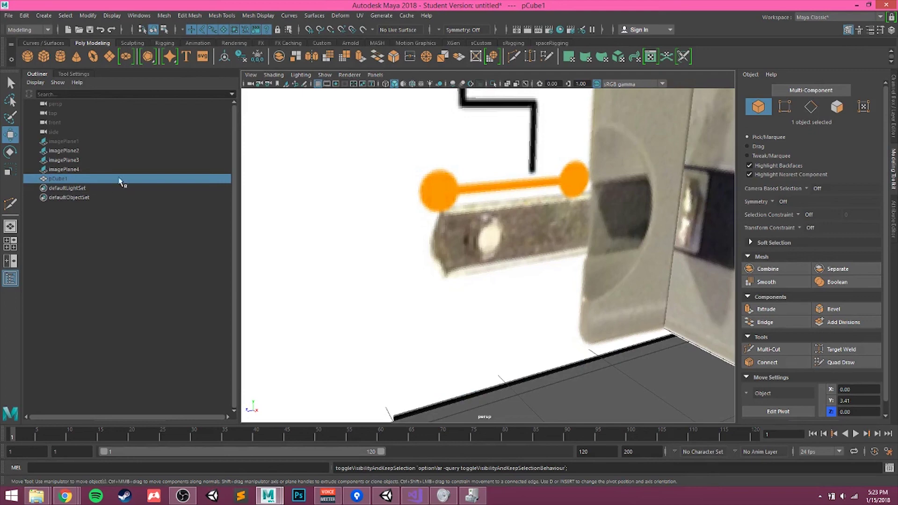
{"action": "left_click_drag", "start_coordinate": [440, 261], "coordinate": [488, 239], "text": "alt"}
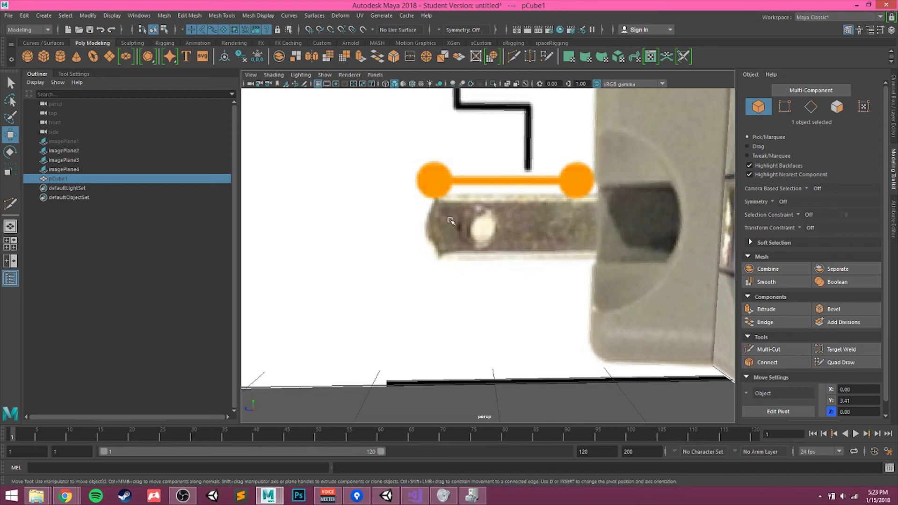
{"action": "key", "text": "h"}
{"action": "left_click_drag", "start_coordinate": [605, 254], "coordinate": [564, 252], "text": "alt"}
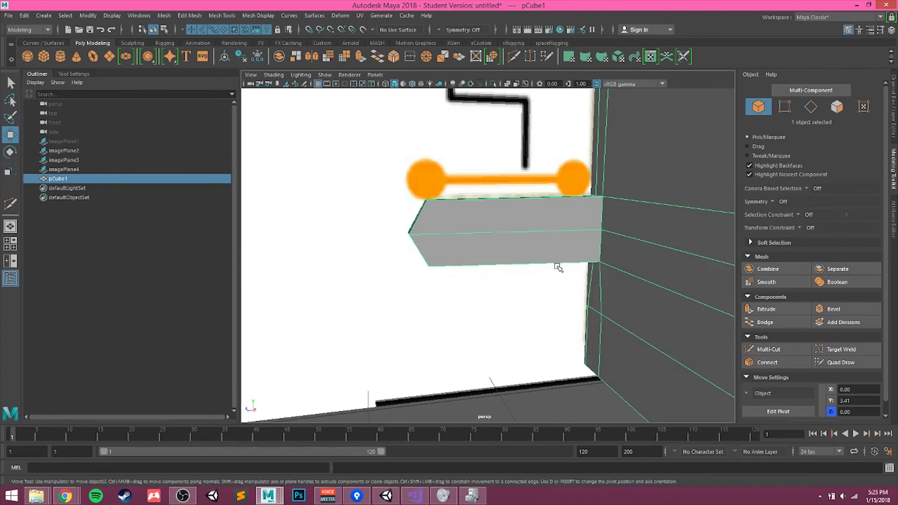
{"action": "left_click_drag", "start_coordinate": [511, 262], "coordinate": [500, 244], "text": "alt"}
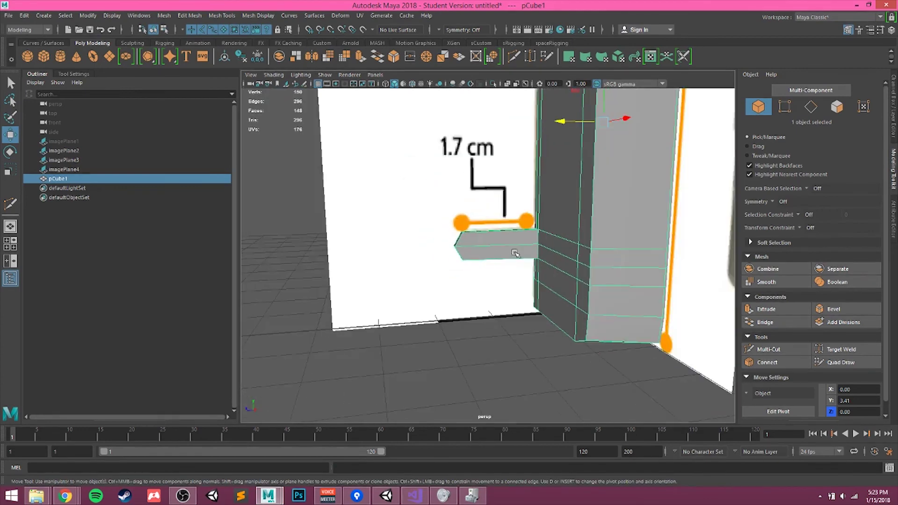
{"action": "left_click_drag", "start_coordinate": [487, 254], "coordinate": [539, 259], "text": "alt"}
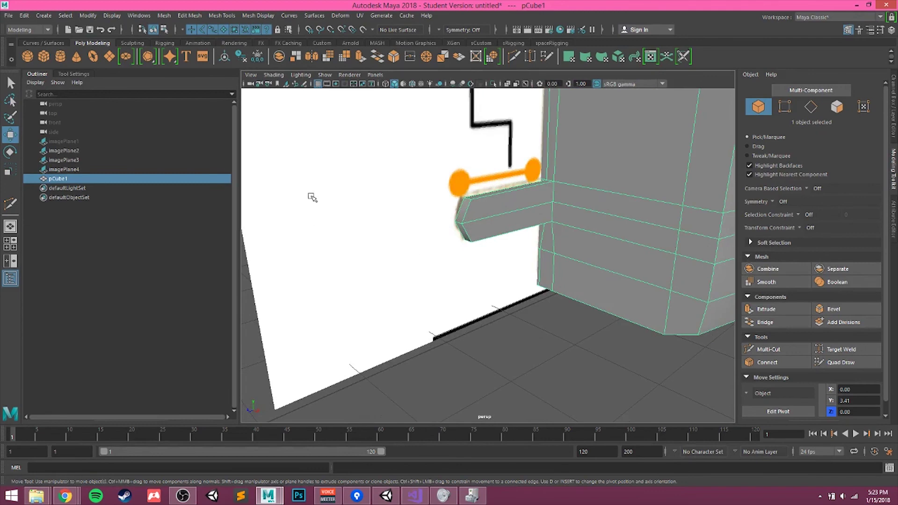
Step: Create a polygon cylinder and move it clear of the adapter in front of the prongs, to Translate Z 6.215
{"action": "left_click", "coordinate": [893, 116]}
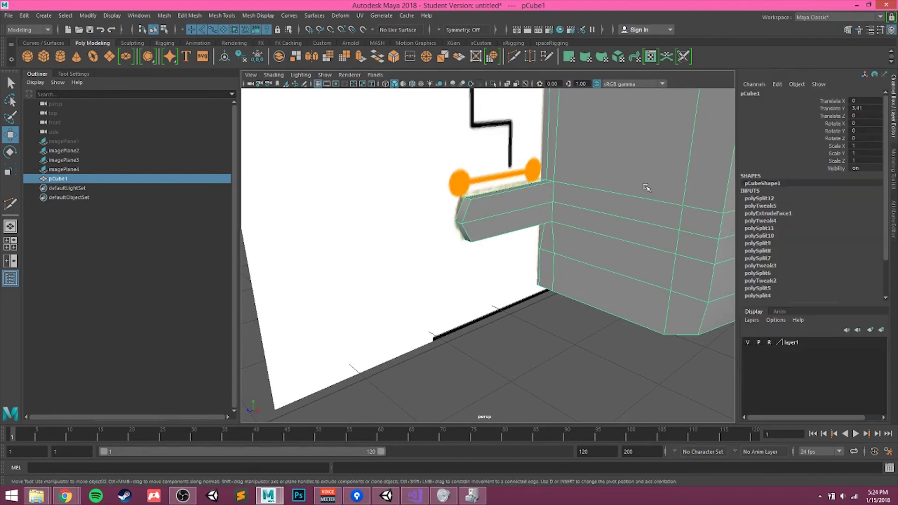
{"action": "left_click", "coordinate": [518, 314]}
{"action": "left_click", "coordinate": [582, 245]}
{"action": "left_click", "coordinate": [501, 365]}
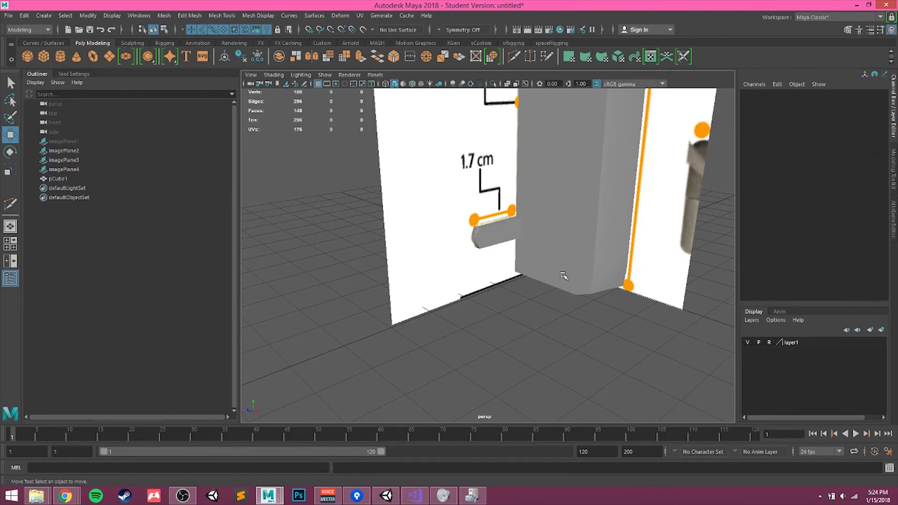
{"action": "left_click_drag", "start_coordinate": [460, 235], "coordinate": [538, 227], "text": "alt"}
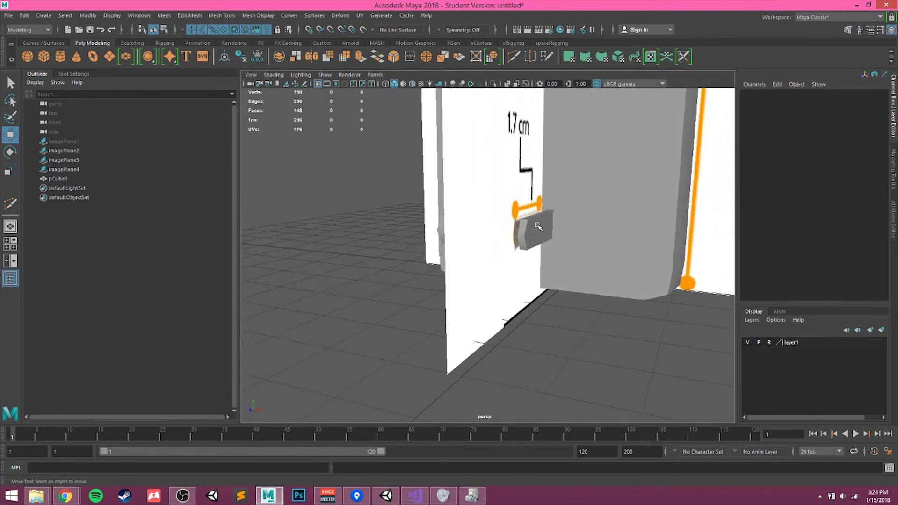
{"action": "left_click", "coordinate": [63, 57]}
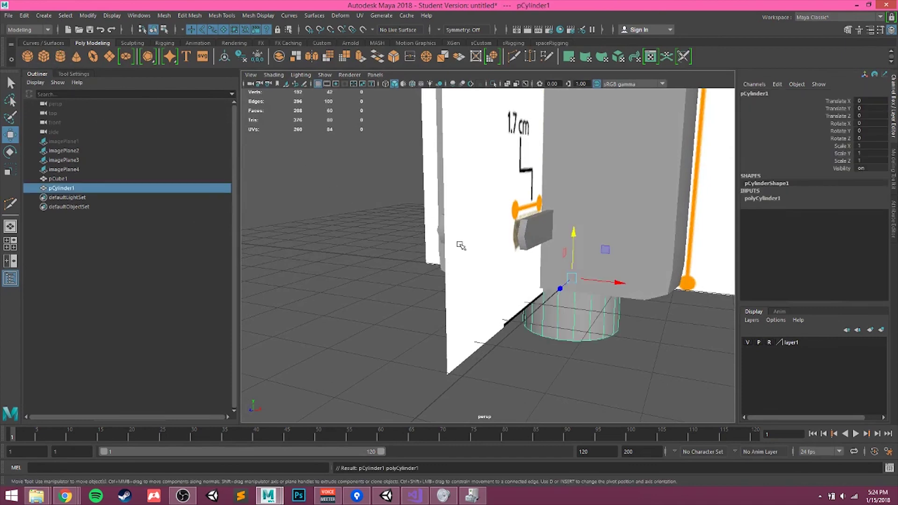
{"action": "left_click_drag", "start_coordinate": [464, 262], "coordinate": [503, 262], "text": "alt"}
{"action": "left_click_drag", "start_coordinate": [498, 275], "coordinate": [310, 301]}
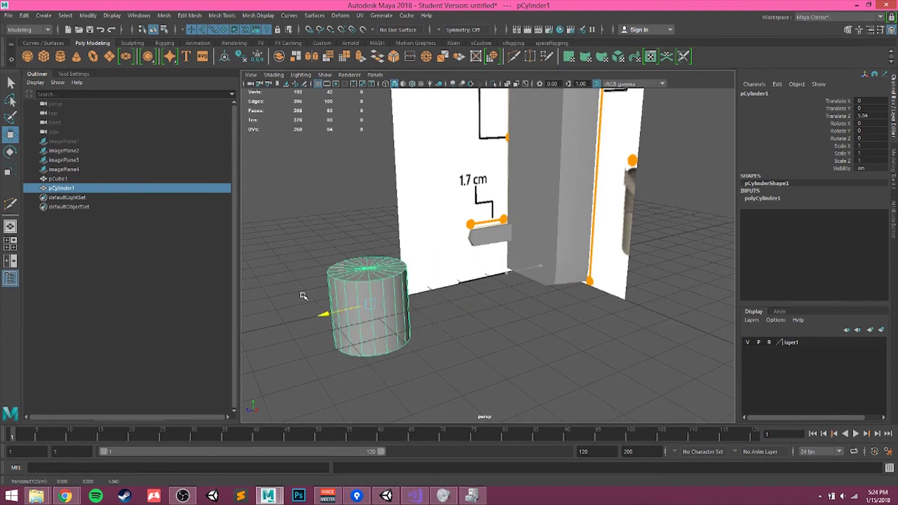
{"action": "left_click", "coordinate": [345, 265]}
{"action": "left_click", "coordinate": [385, 321]}
{"action": "middle_click_drag", "start_coordinate": [393, 315], "coordinate": [439, 297], "text": "alt"}
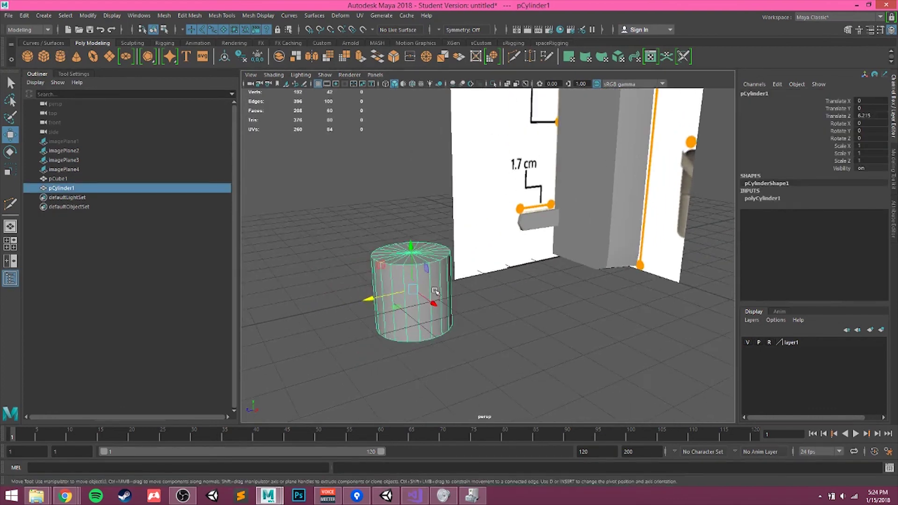
Step: Examine the cylinder's creation settings and inspect the segments of its cap from above
{"action": "left_click_drag", "start_coordinate": [402, 262], "coordinate": [407, 304], "text": "alt"}
{"action": "middle_click_drag", "start_coordinate": [407, 304], "coordinate": [452, 267], "text": "alt"}
{"action": "left_click", "coordinate": [772, 198]}
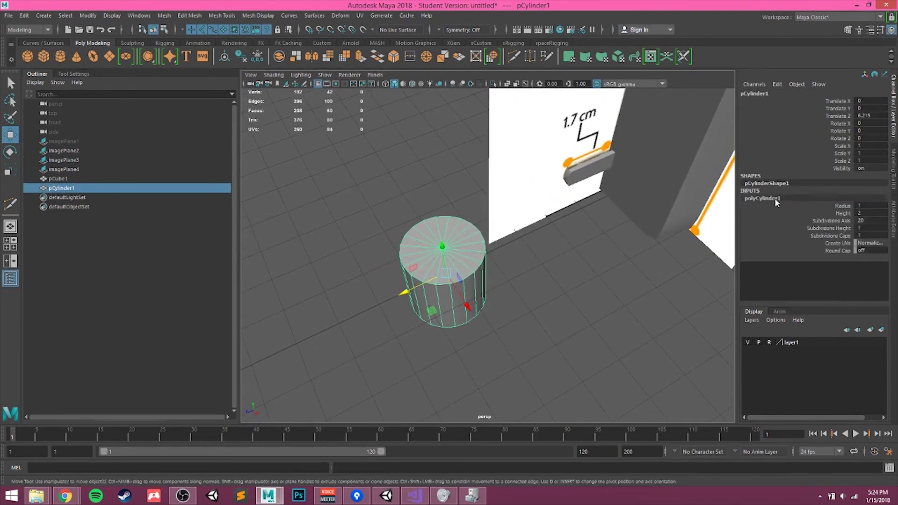
{"action": "left_click", "coordinate": [774, 198]}
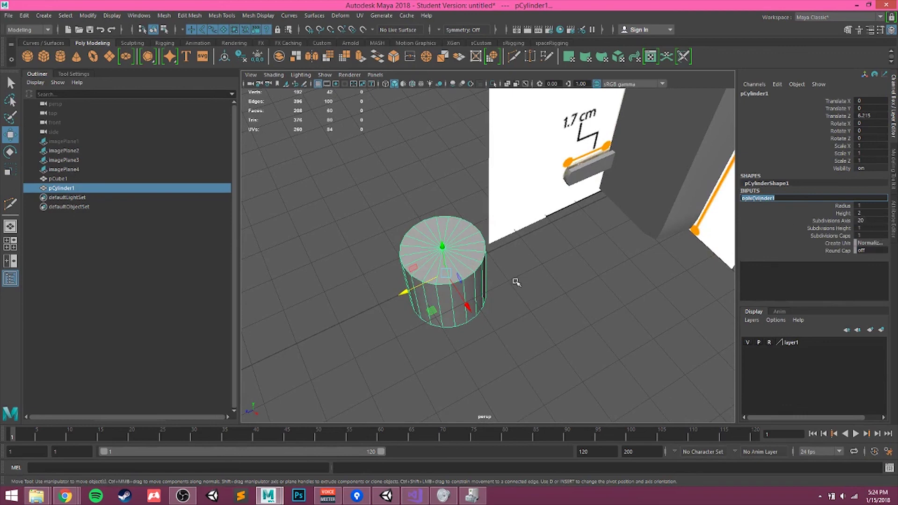
{"action": "left_click", "coordinate": [429, 266]}
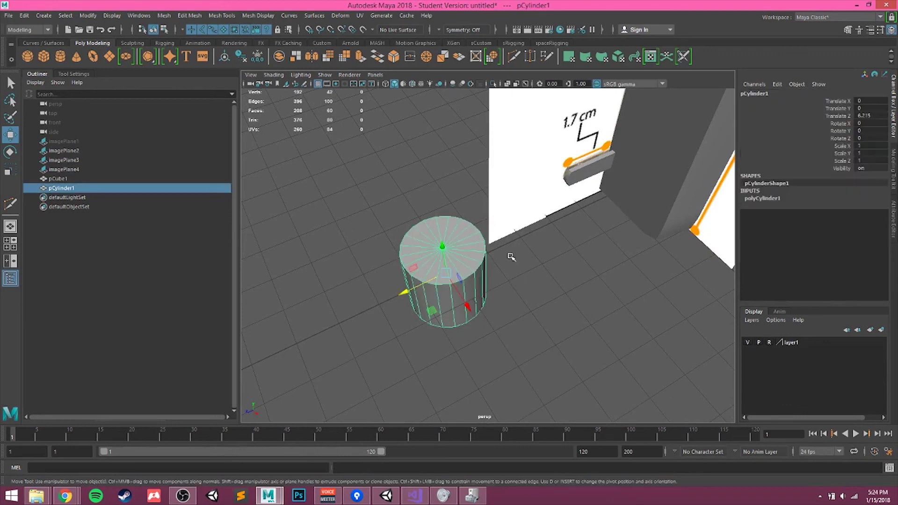
{"action": "middle_click_drag", "start_coordinate": [512, 257], "coordinate": [544, 224], "text": "alt"}
{"action": "left_click_drag", "start_coordinate": [544, 223], "coordinate": [514, 215], "text": "alt"}
{"action": "scroll", "coordinate": [524, 220], "scroll_direction": "up", "scroll_amount": 3}
{"action": "scroll", "coordinate": [519, 235], "scroll_direction": "up", "scroll_amount": 3}
{"action": "left_click", "coordinate": [582, 226]}
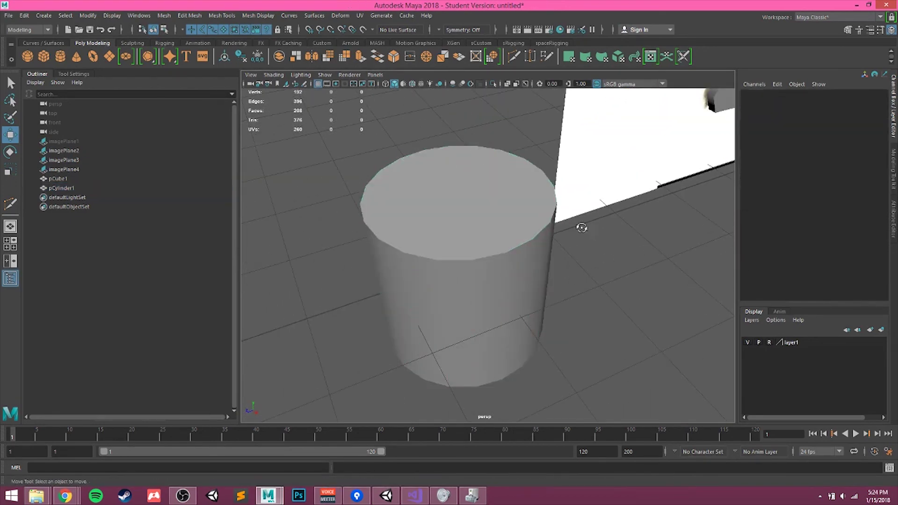
{"action": "left_click_drag", "start_coordinate": [582, 226], "coordinate": [522, 177], "text": "alt"}
{"action": "left_click", "coordinate": [521, 177]}
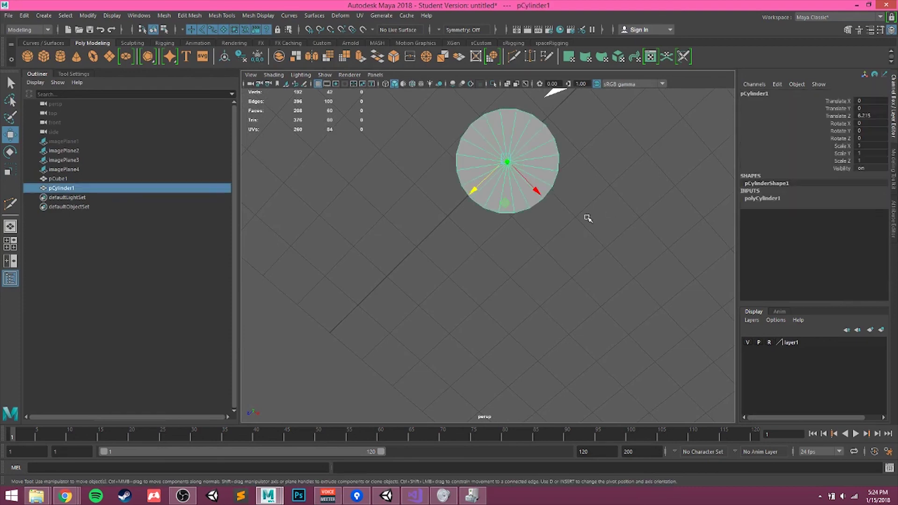
{"action": "left_click_drag", "start_coordinate": [588, 218], "coordinate": [535, 269], "text": "alt"}
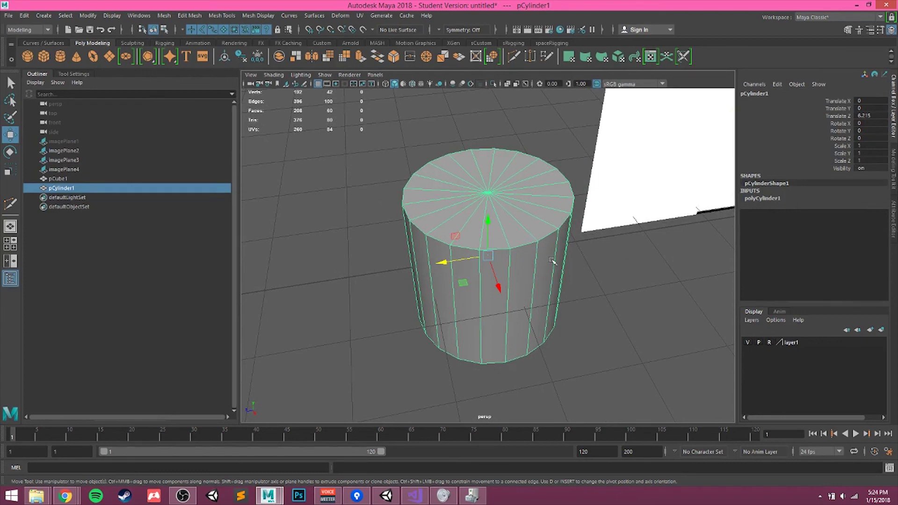
Step: Set the cylinder's Subdivisions Axis to 8
{"action": "left_click", "coordinate": [751, 198]}
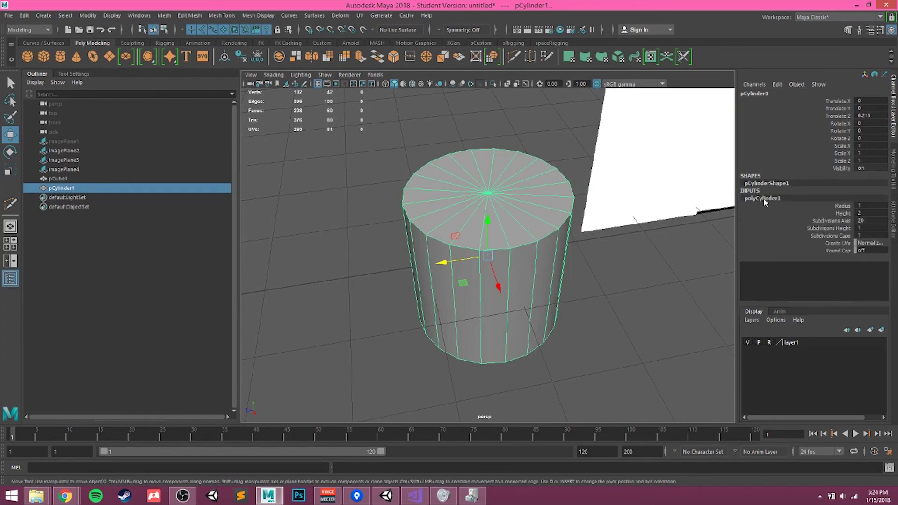
{"action": "left_click", "coordinate": [605, 323]}
{"action": "left_click", "coordinate": [519, 236]}
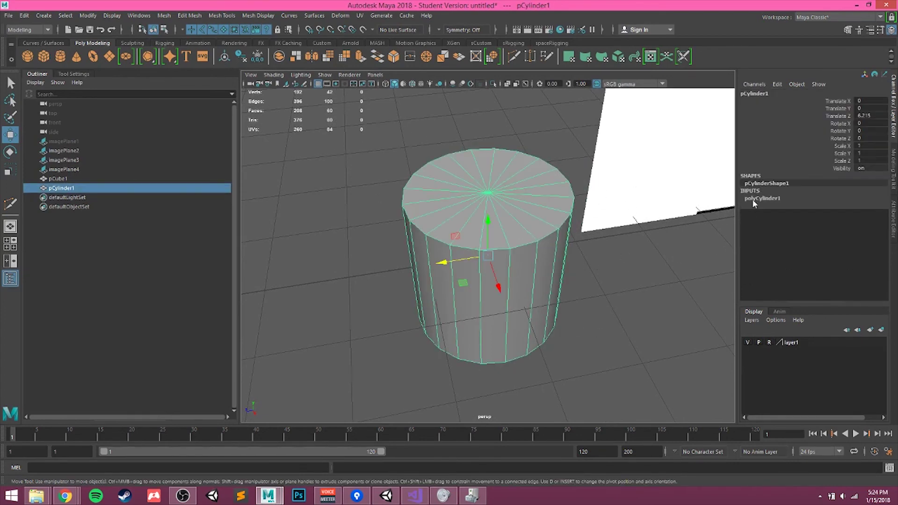
{"action": "left_click", "coordinate": [774, 201]}
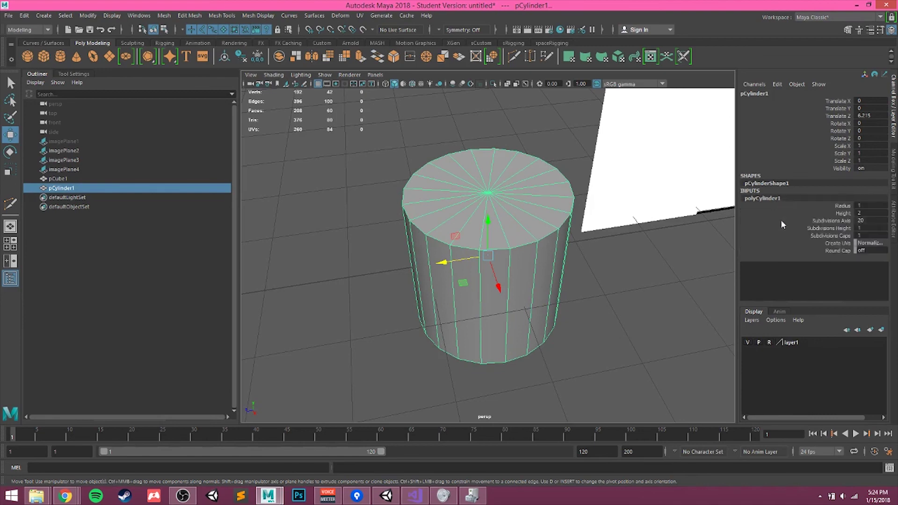
{"action": "left_click", "coordinate": [879, 220]}
{"action": "key", "text": "Return"}
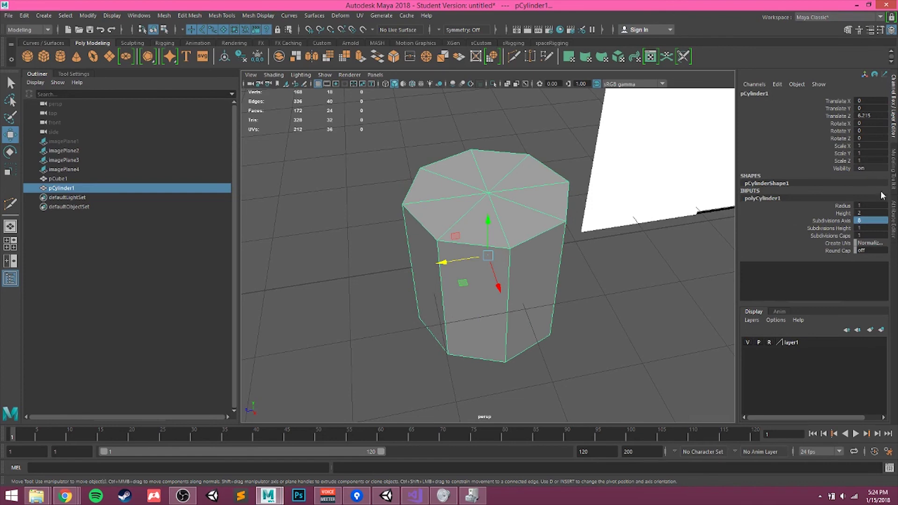
Step: Switch to face selection and delete the top and bottom cap faces of the eight-sided cylinder
{"action": "left_click", "coordinate": [599, 343]}
{"action": "left_click", "coordinate": [487, 236]}
{"action": "left_click_drag", "start_coordinate": [487, 236], "coordinate": [532, 271], "text": "alt"}
{"action": "right_click_drag", "start_coordinate": [504, 223], "coordinate": [506, 257]}
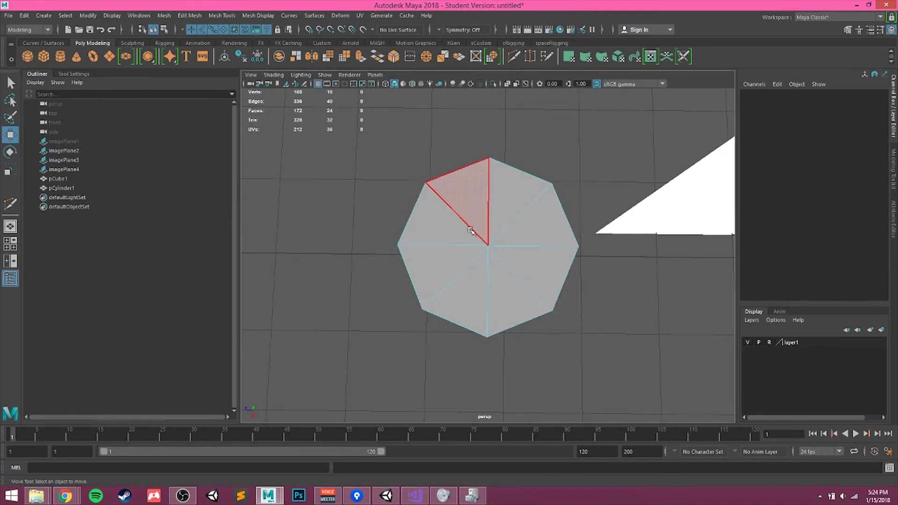
{"action": "left_click_drag", "start_coordinate": [468, 230], "coordinate": [525, 281]}
{"action": "key", "text": "Delete"}
{"action": "key", "text": "Delete"}
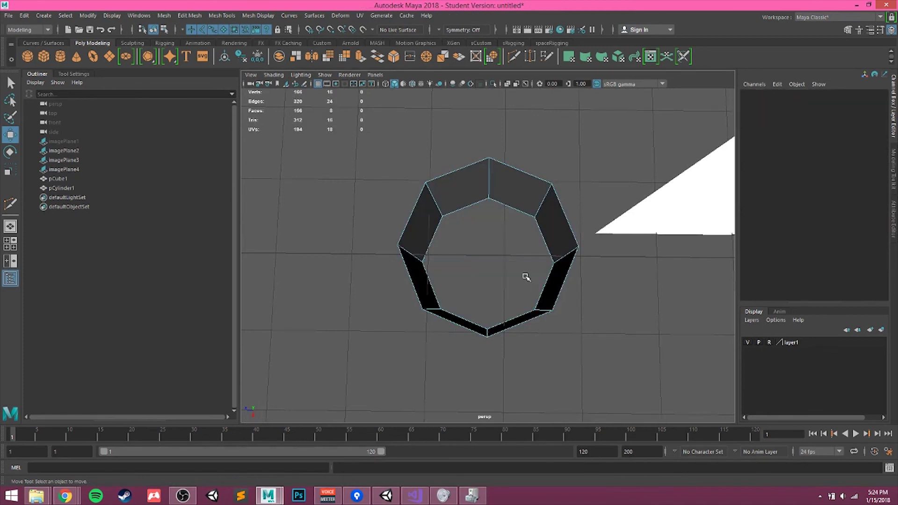
Step: Return to object selection and select the open-ended cylinder, viewing it from the side
{"action": "left_click_drag", "start_coordinate": [517, 187], "coordinate": [490, 248], "text": "alt"}
{"action": "right_click_drag", "start_coordinate": [489, 238], "coordinate": [538, 218]}
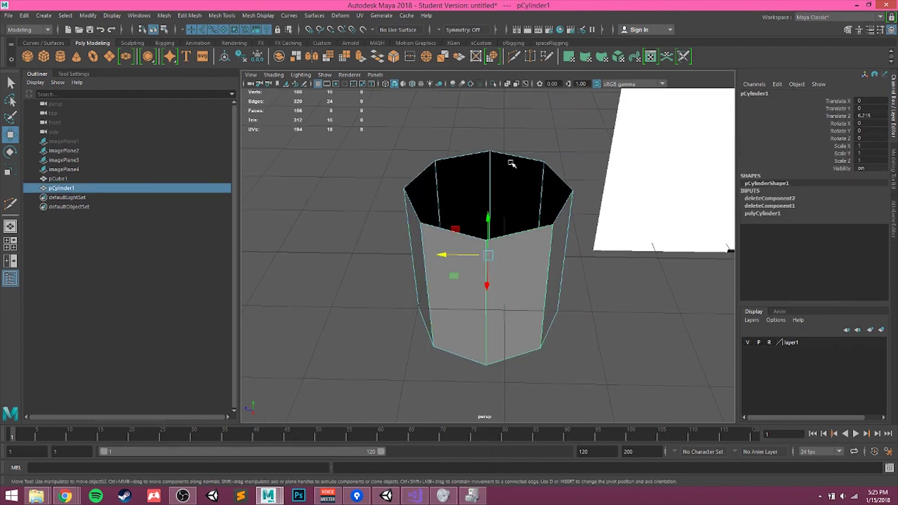
{"action": "left_click", "coordinate": [484, 133]}
{"action": "left_click", "coordinate": [557, 200]}
{"action": "left_click_drag", "start_coordinate": [627, 254], "coordinate": [487, 271], "text": "alt"}
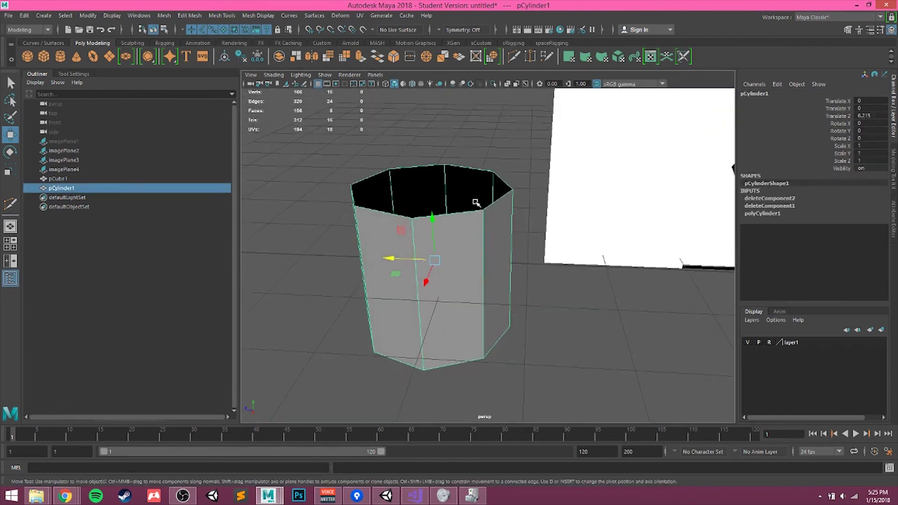
Step: Examine the open-ended cylinder's eight sides and hollow interior from above and from the side
{"action": "middle_click_drag", "start_coordinate": [476, 202], "coordinate": [543, 200], "text": "alt"}
{"action": "left_click_drag", "start_coordinate": [543, 153], "coordinate": [568, 181], "text": "alt"}
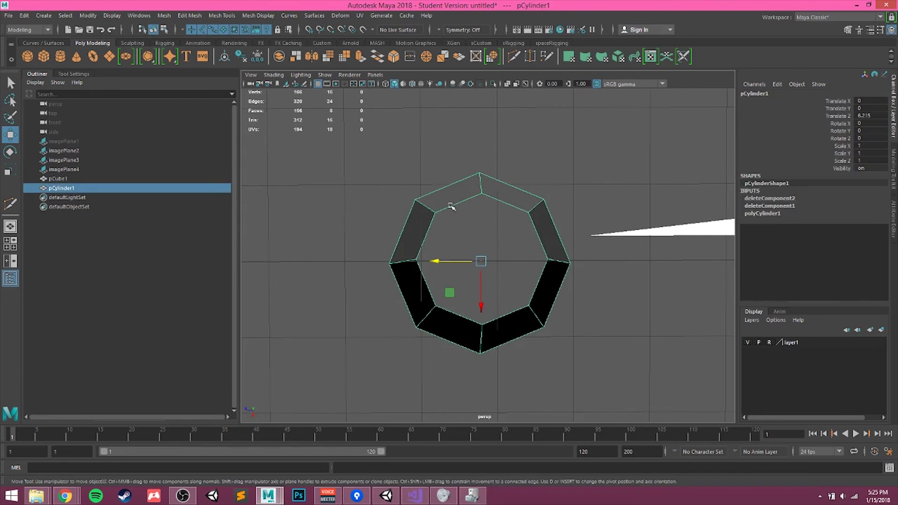
{"action": "left_click_drag", "start_coordinate": [529, 275], "coordinate": [410, 210], "text": "alt"}
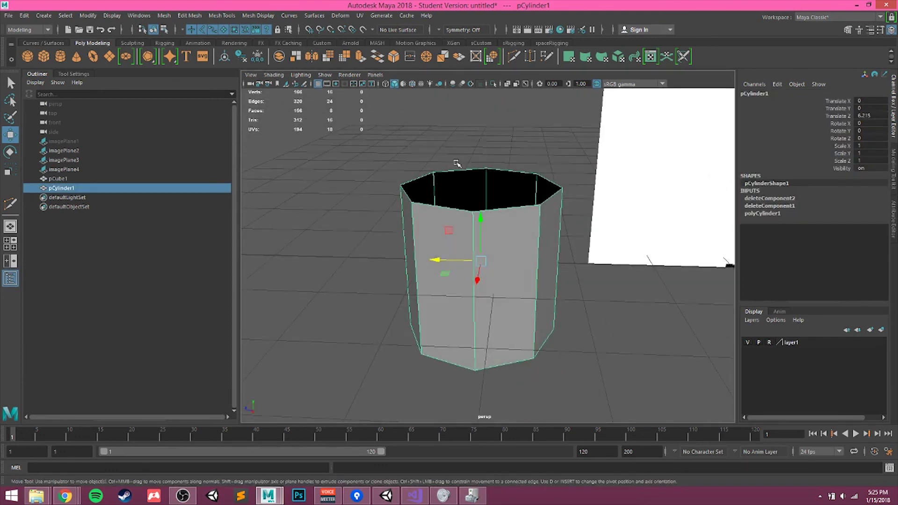
{"action": "left_click", "coordinate": [458, 133]}
{"action": "left_click", "coordinate": [444, 216]}
{"action": "left_click", "coordinate": [388, 146]}
{"action": "left_click", "coordinate": [452, 184]}
{"action": "left_click_drag", "start_coordinate": [454, 212], "coordinate": [502, 267], "text": "alt"}
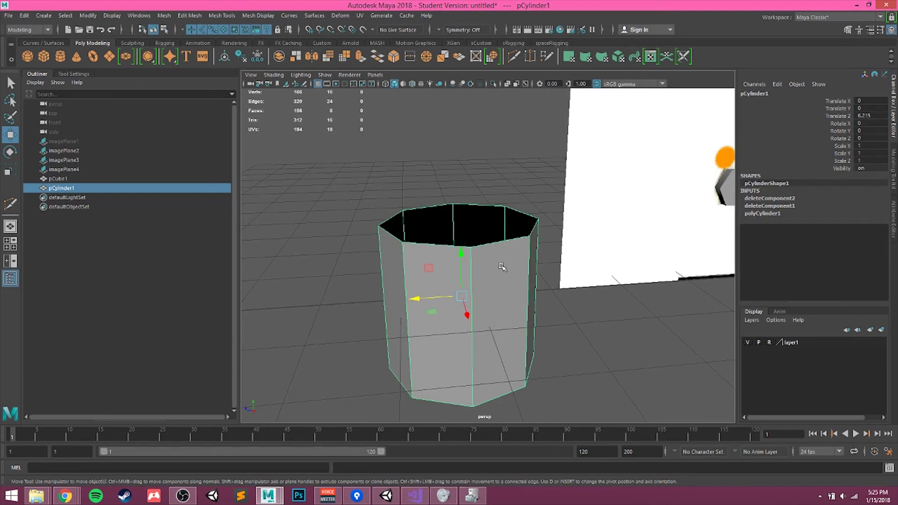
{"action": "left_click", "coordinate": [495, 188]}
{"action": "left_click", "coordinate": [495, 209]}
{"action": "middle_click_drag", "start_coordinate": [516, 266], "coordinate": [510, 228], "text": "alt"}
{"action": "left_click_drag", "start_coordinate": [510, 228], "coordinate": [493, 248], "text": "alt"}
{"action": "right_click_drag", "start_coordinate": [493, 248], "coordinate": [466, 257], "text": "alt"}
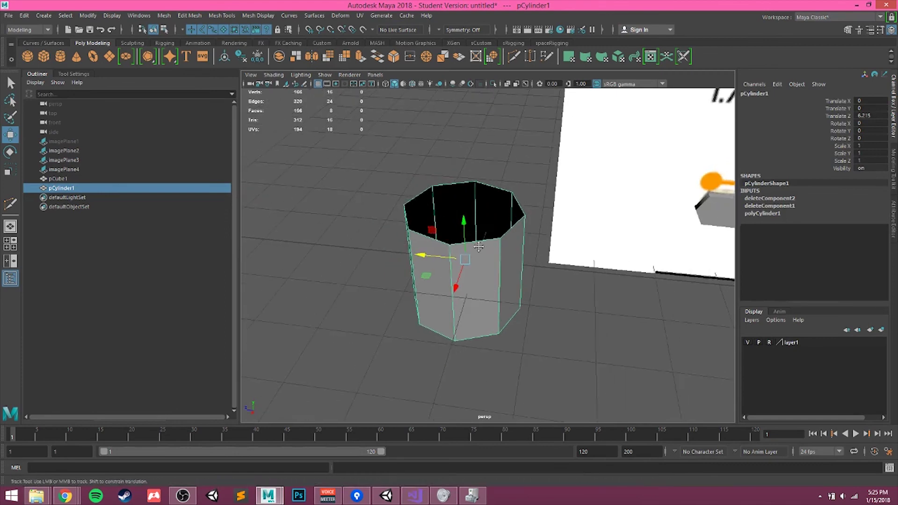
{"action": "middle_click_drag", "start_coordinate": [465, 257], "coordinate": [412, 256], "text": "alt"}
Step: Slide the cylinder along Z toward the adapter and back away from it, and deselect it
{"action": "mouse_move", "coordinate": [371, 250]}
{"action": "left_mouse_down"}
{"action": "mouse_move", "coordinate": [576, 268]}
{"action": "mouse_move", "coordinate": [388, 247]}
{"action": "left_mouse_up"}
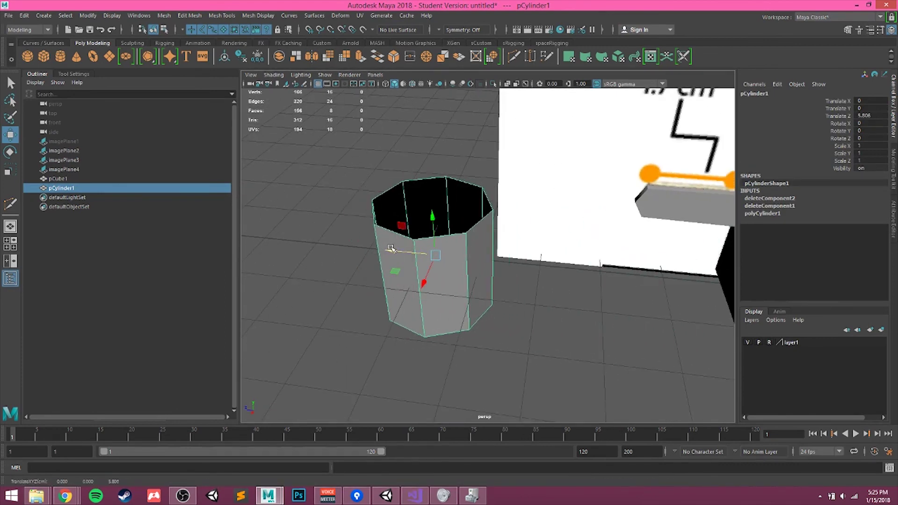
{"action": "left_click_drag", "start_coordinate": [395, 254], "coordinate": [483, 260]}
{"action": "middle_click_drag", "start_coordinate": [530, 236], "coordinate": [374, 223], "text": "alt"}
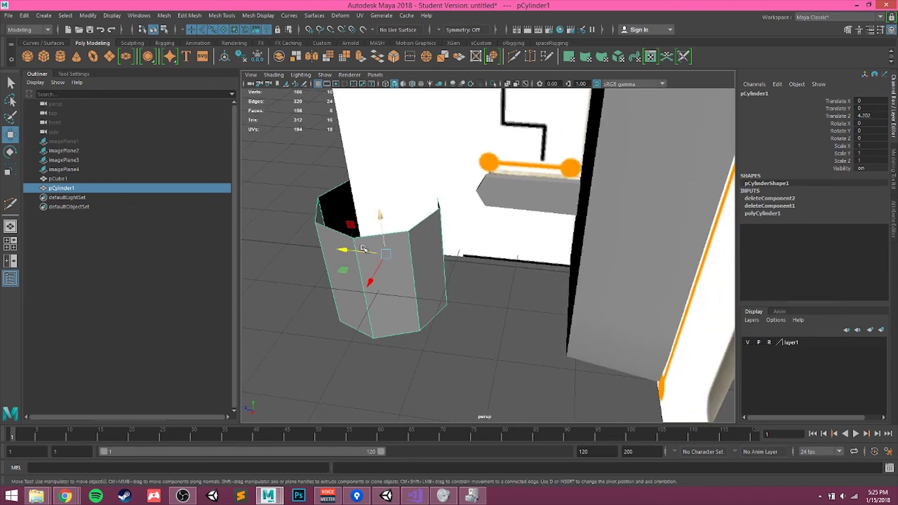
{"action": "left_click_drag", "start_coordinate": [362, 250], "coordinate": [300, 245]}
{"action": "left_click", "coordinate": [437, 297]}
Step: Select the adapter and examine the side of its plug prong up close against the reference
{"action": "middle_click_drag", "start_coordinate": [480, 206], "coordinate": [455, 252], "text": "alt"}
{"action": "scroll", "coordinate": [453, 252], "scroll_direction": "down", "scroll_amount": 3}
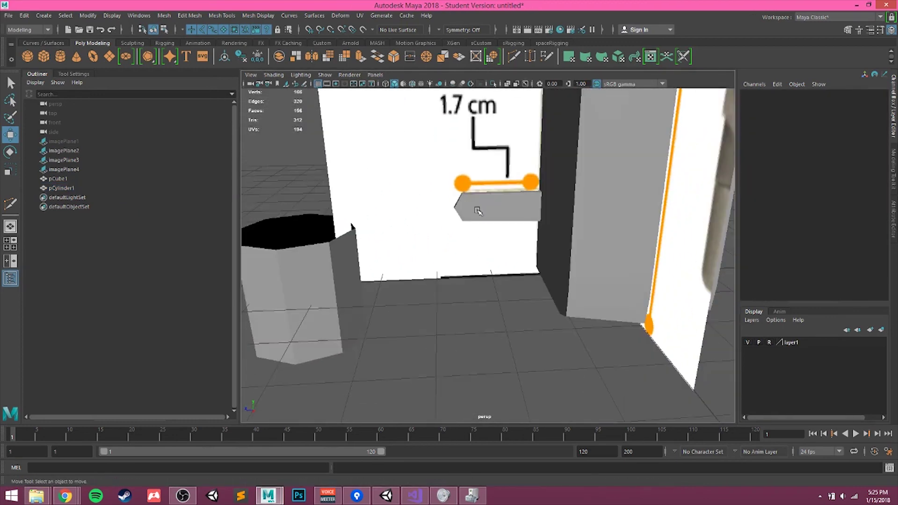
{"action": "left_click", "coordinate": [484, 239]}
{"action": "scroll", "coordinate": [493, 229], "scroll_direction": "up", "scroll_amount": 5}
{"action": "scroll", "coordinate": [552, 238], "scroll_direction": "down", "scroll_amount": 3}
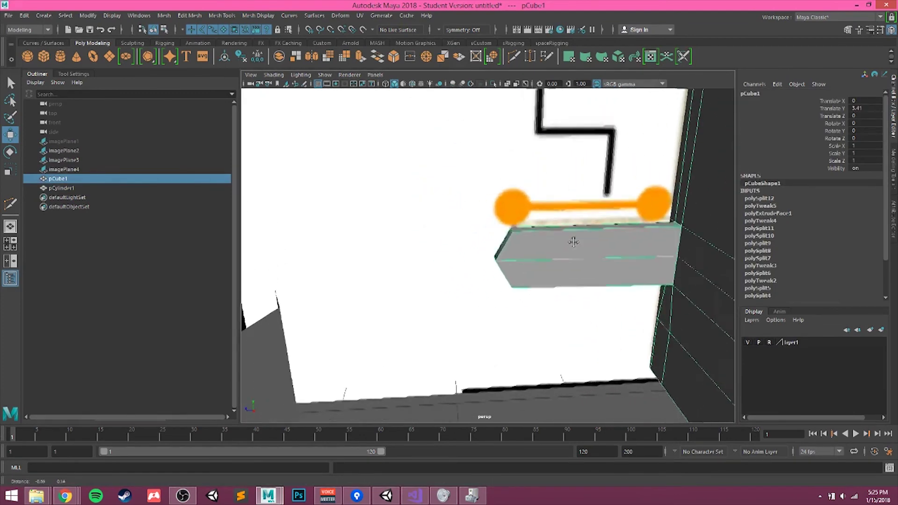
{"action": "scroll", "coordinate": [571, 220], "scroll_direction": "up", "scroll_amount": 6}
{"action": "scroll", "coordinate": [552, 224], "scroll_direction": "down", "scroll_amount": 3}
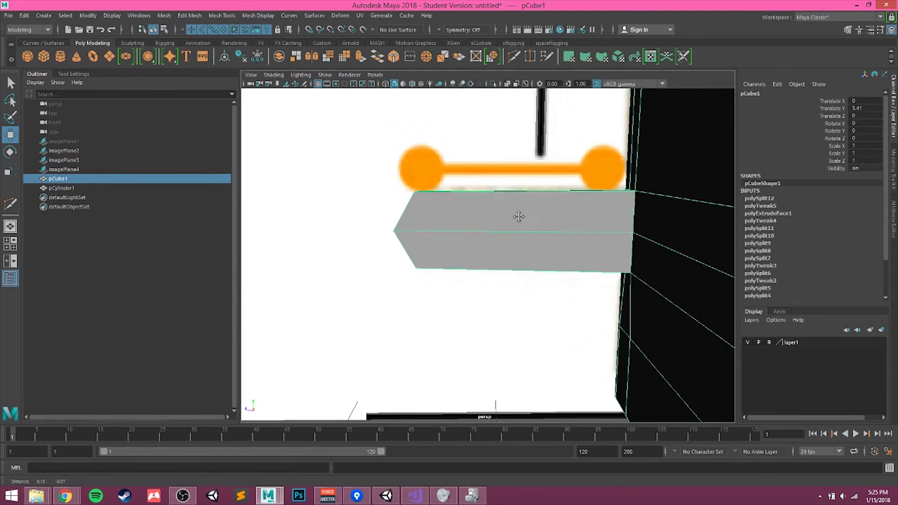
{"action": "scroll", "coordinate": [468, 241], "scroll_direction": "up", "scroll_amount": 2}
{"action": "scroll", "coordinate": [473, 239], "scroll_direction": "down", "scroll_amount": 3}
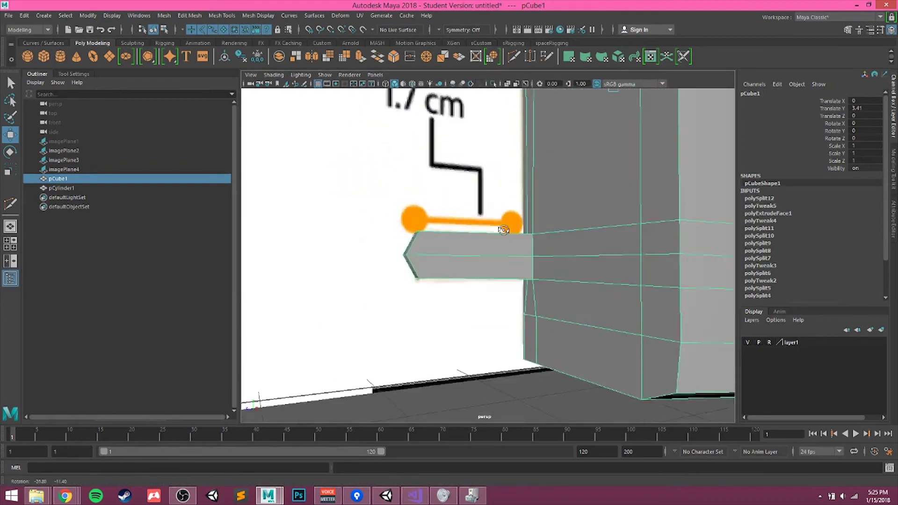
{"action": "scroll", "coordinate": [458, 237], "scroll_direction": "up", "scroll_amount": 2}
Step: Select and frame the edge along the middle of the prong's side, and return to object selection
{"action": "right_click_drag", "start_coordinate": [428, 236], "coordinate": [425, 206]}
{"action": "left_click", "coordinate": [443, 233]}
{"action": "left_click", "coordinate": [444, 233]}
{"action": "key", "text": "f"}
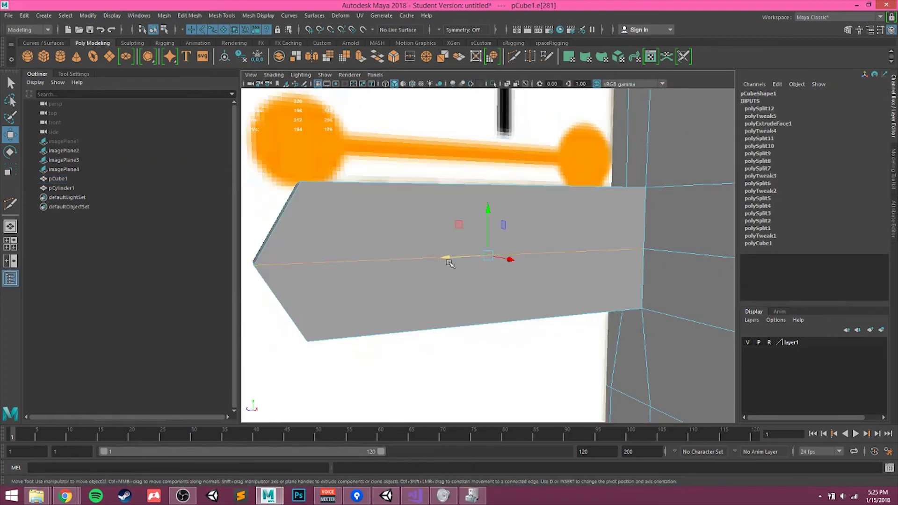
{"action": "scroll", "coordinate": [448, 262], "scroll_direction": "down", "scroll_amount": 3}
{"action": "left_click_drag", "start_coordinate": [415, 250], "coordinate": [435, 228], "text": "alt"}
{"action": "right_click_drag", "start_coordinate": [374, 219], "coordinate": [420, 196]}
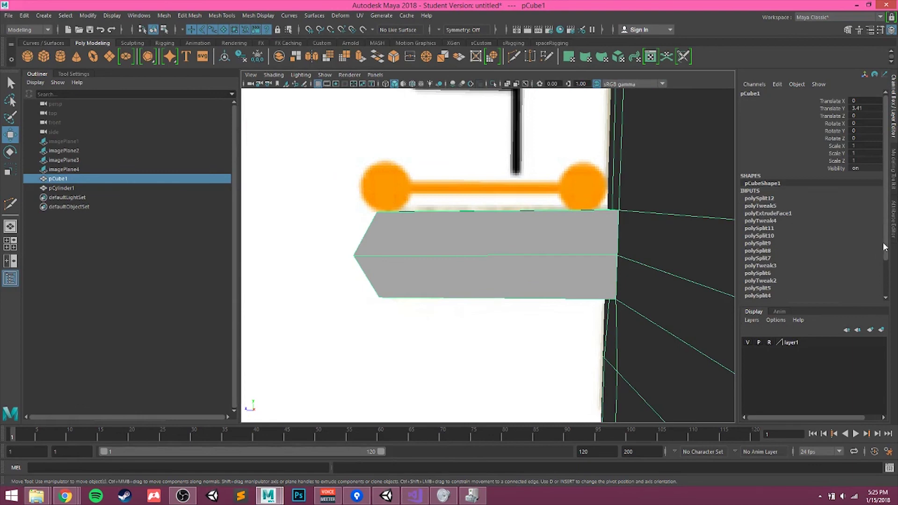
Step: Try to cut across the side of the prong near its pointed tip with the Multi-Cut tool
{"action": "left_click", "coordinate": [894, 169]}
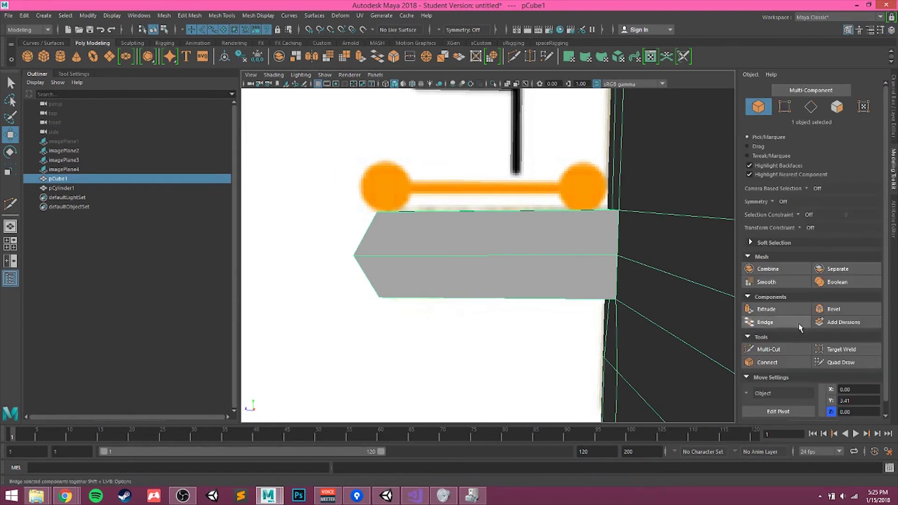
{"action": "left_click", "coordinate": [772, 350]}
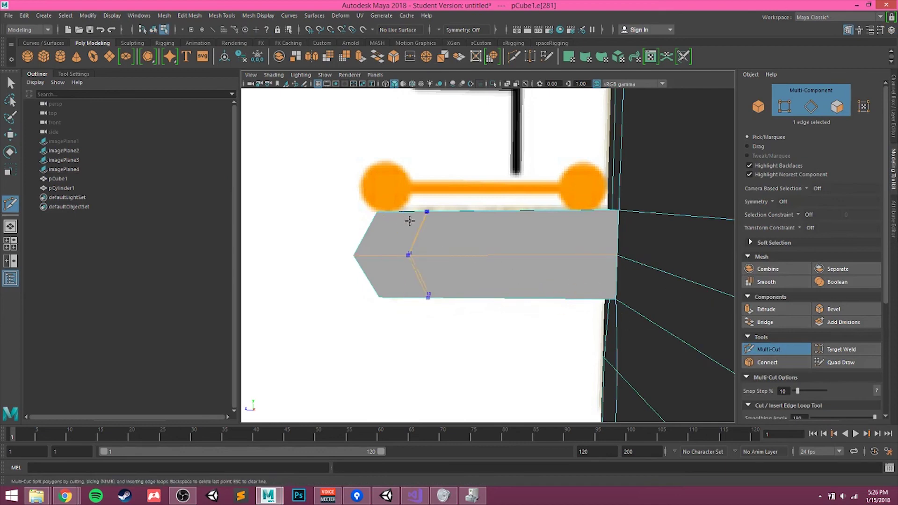
{"action": "left_click", "coordinate": [426, 212]}
{"action": "left_click", "coordinate": [408, 255]}
{"action": "left_click", "coordinate": [429, 295]}
{"action": "key", "text": "Return"}
Step: Select the edge at the prong's pointed tip and move it back to about Z 2.53 to flatten the end
{"action": "left_click_drag", "start_coordinate": [429, 260], "coordinate": [443, 262], "text": "alt"}
{"action": "key", "text": "w"}
{"action": "left_click", "coordinate": [357, 274]}
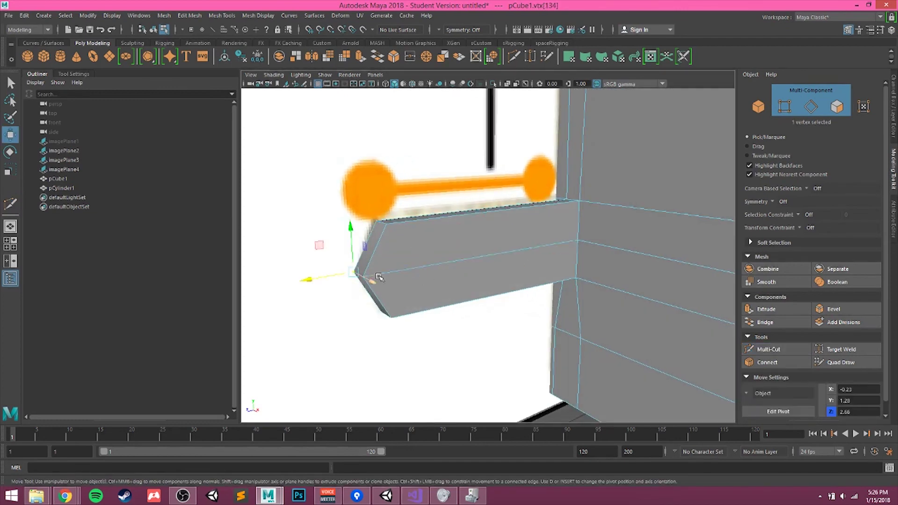
{"action": "key", "text": "ctrl+z"}
{"action": "left_click", "coordinate": [360, 276]}
{"action": "left_click_drag", "start_coordinate": [321, 283], "coordinate": [344, 283]}
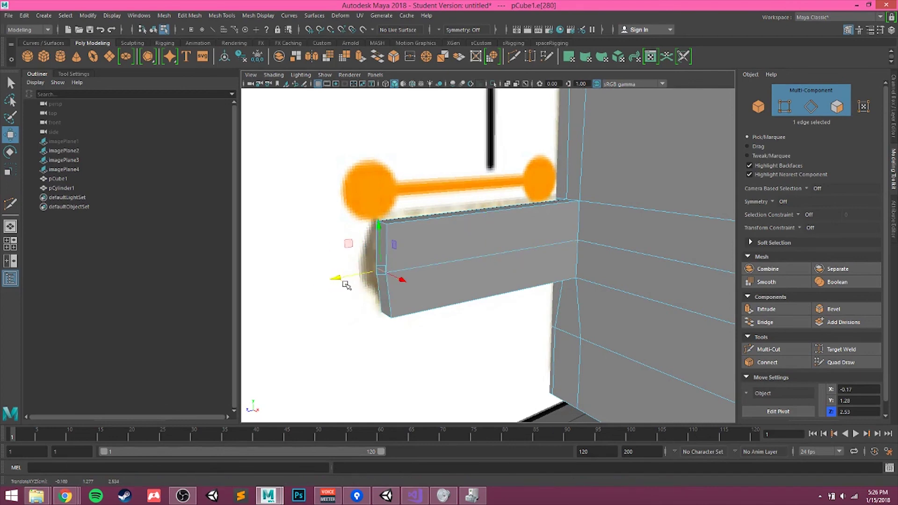
Step: Delete the edge loop running along the middle of the prong
{"action": "double_click", "coordinate": [463, 260]}
{"action": "key", "text": "ctrl+Delete"}
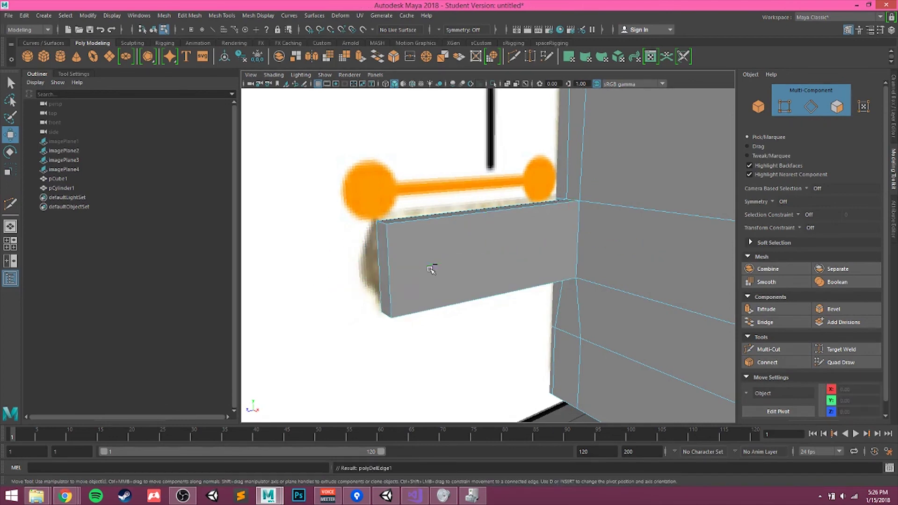
{"action": "left_click_drag", "start_coordinate": [431, 270], "coordinate": [533, 262], "text": "alt"}
{"action": "left_click_drag", "start_coordinate": [381, 237], "coordinate": [603, 300], "text": "alt"}
Step: With Multi-Cut, insert three crosswise edge loops near the prong's end and one lengthwise loop along its middle
{"action": "left_click", "coordinate": [769, 349]}
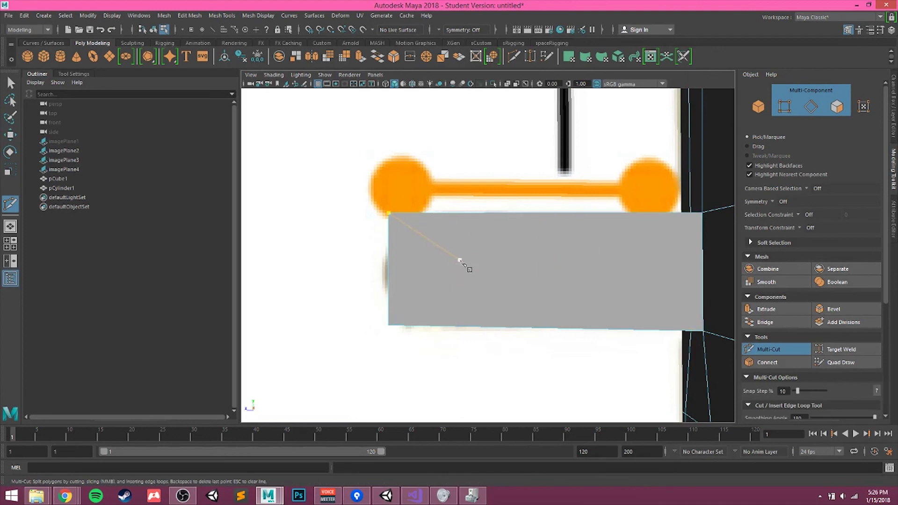
{"action": "key", "text": "space"}
{"action": "key", "text": "space"}
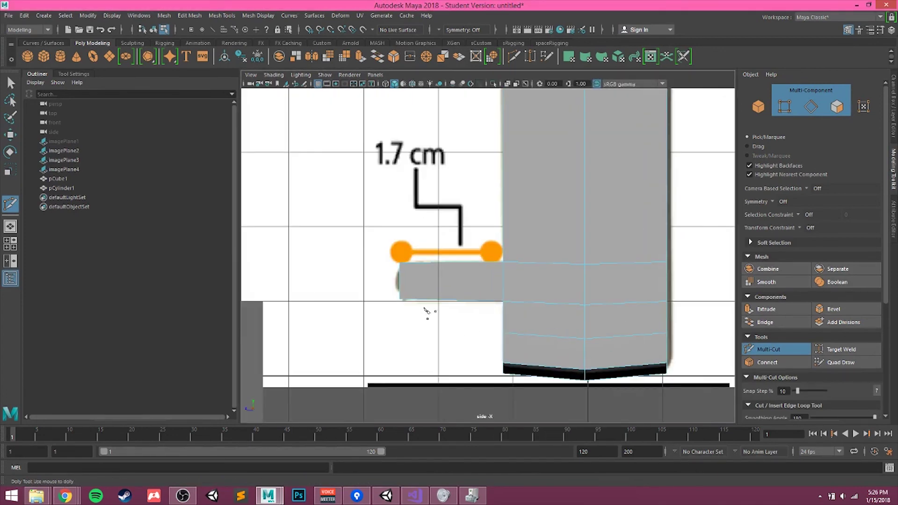
{"action": "key", "text": "space"}
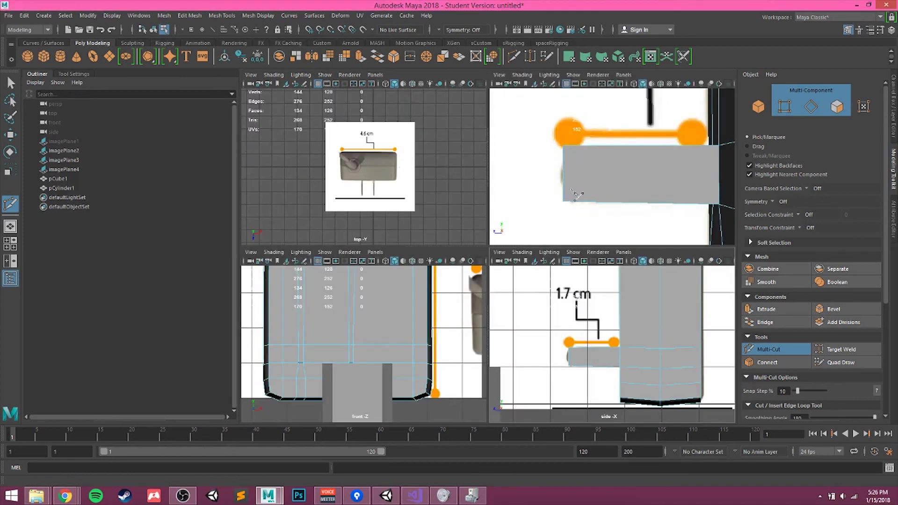
{"action": "key", "text": "space"}
{"action": "scroll", "coordinate": [557, 224], "scroll_direction": "up", "scroll_amount": 5}
{"action": "mouse_move", "coordinate": [467, 253]}
{"action": "left_mouse_down", "text": "alt"}
{"action": "mouse_move", "coordinate": [479, 259]}
{"action": "mouse_move", "coordinate": [461, 250]}
{"action": "left_mouse_up", "text": "alt"}
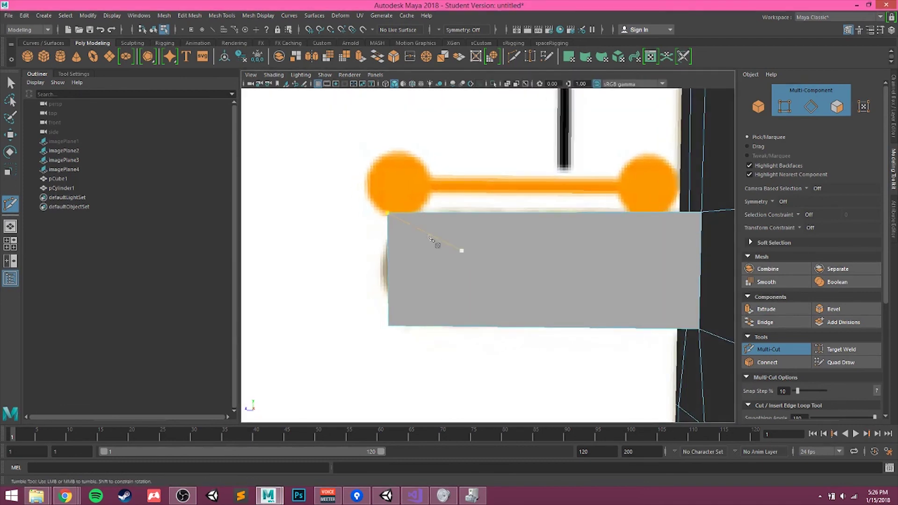
{"action": "left_click", "coordinate": [453, 225], "text": "ctrl"}
{"action": "left_click", "coordinate": [454, 264], "text": "ctrl"}
{"action": "left_click", "coordinate": [421, 274], "text": "ctrl"}
{"action": "left_click", "coordinate": [483, 260], "text": "ctrl"}
Step: Insert two lengthwise edge loops close to the prong's upper and lower edges
{"action": "left_click_drag", "start_coordinate": [474, 263], "coordinate": [464, 257], "text": "alt"}
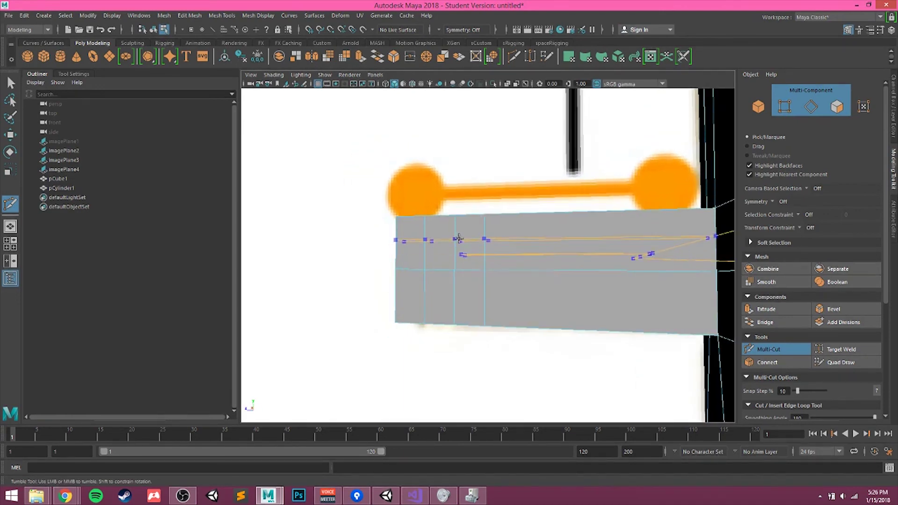
{"action": "left_click", "coordinate": [460, 229], "text": "ctrl"}
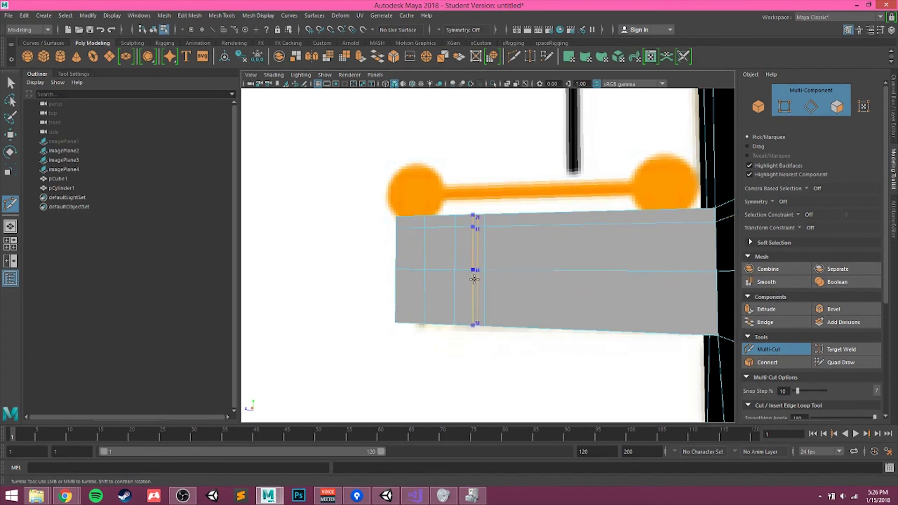
{"action": "left_click", "coordinate": [466, 311], "text": "ctrl"}
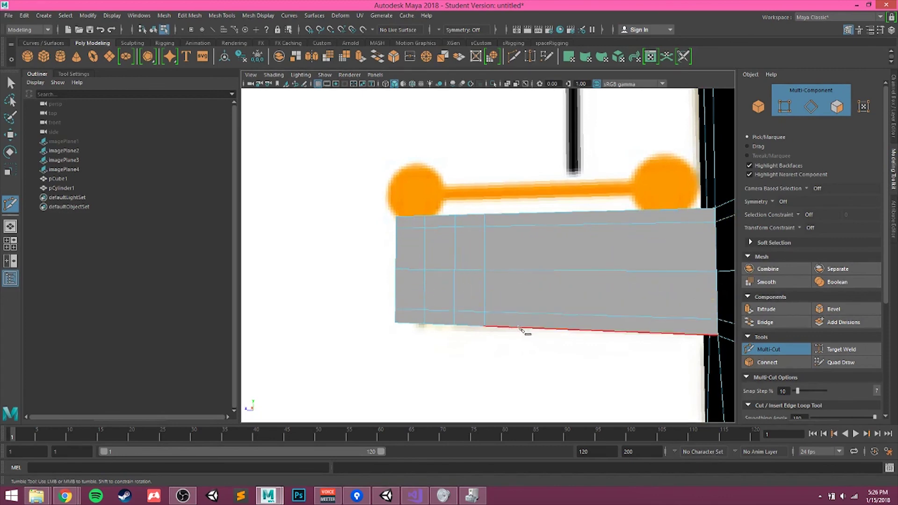
Step: Switch to edge selection and select the eight edges outlining the block of four central faces near the prong's end
{"action": "key", "text": "w"}
{"action": "scroll", "coordinate": [473, 257], "scroll_direction": "up", "scroll_amount": 3}
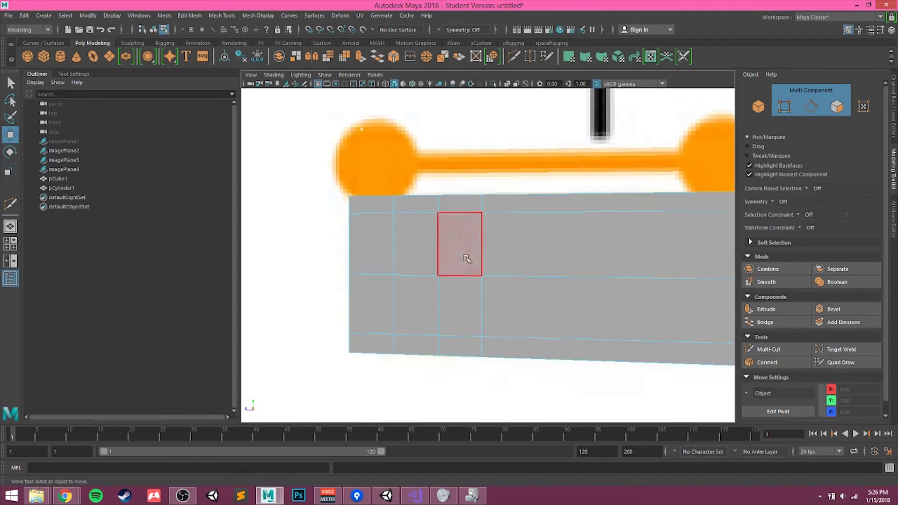
{"action": "right_click_drag", "start_coordinate": [454, 238], "coordinate": [454, 224]}
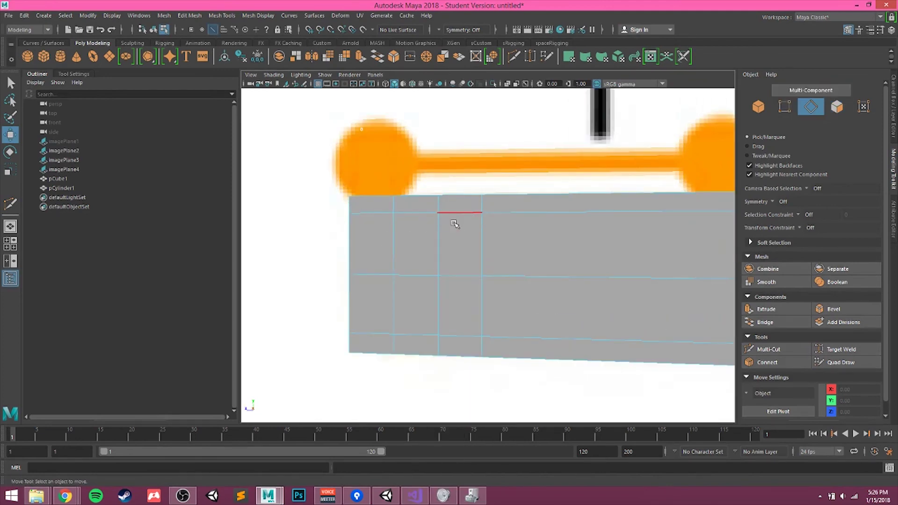
{"action": "left_click", "coordinate": [457, 214]}
{"action": "left_click", "coordinate": [482, 241], "text": "shift"}
{"action": "left_click", "coordinate": [482, 309], "text": "shift"}
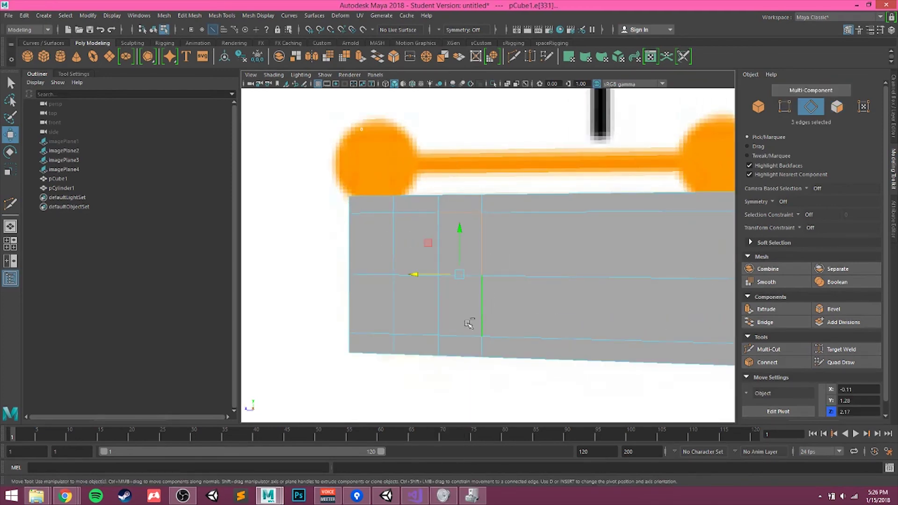
{"action": "left_click", "coordinate": [461, 334], "text": "shift"}
{"action": "left_click", "coordinate": [412, 333], "text": "shift"}
{"action": "left_click", "coordinate": [396, 304], "text": "shift"}
{"action": "left_click", "coordinate": [394, 244], "text": "shift"}
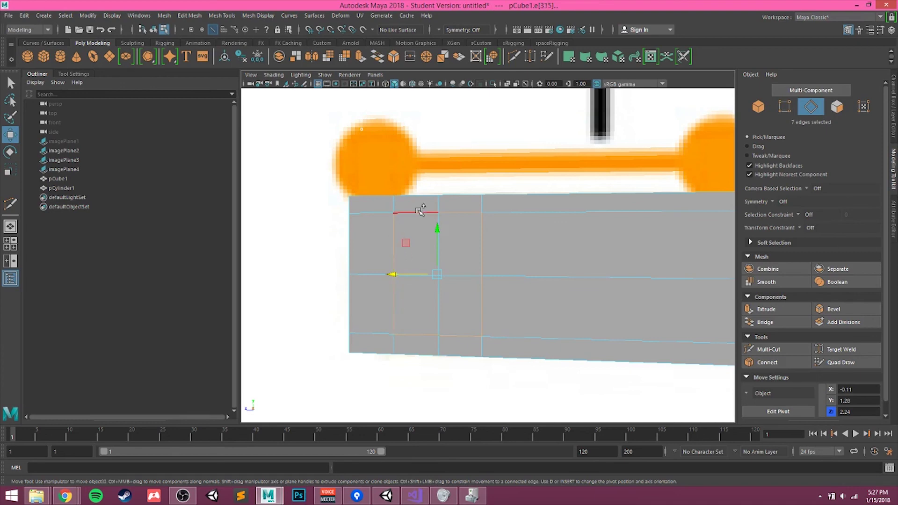
{"action": "left_click", "coordinate": [421, 211], "text": "shift"}
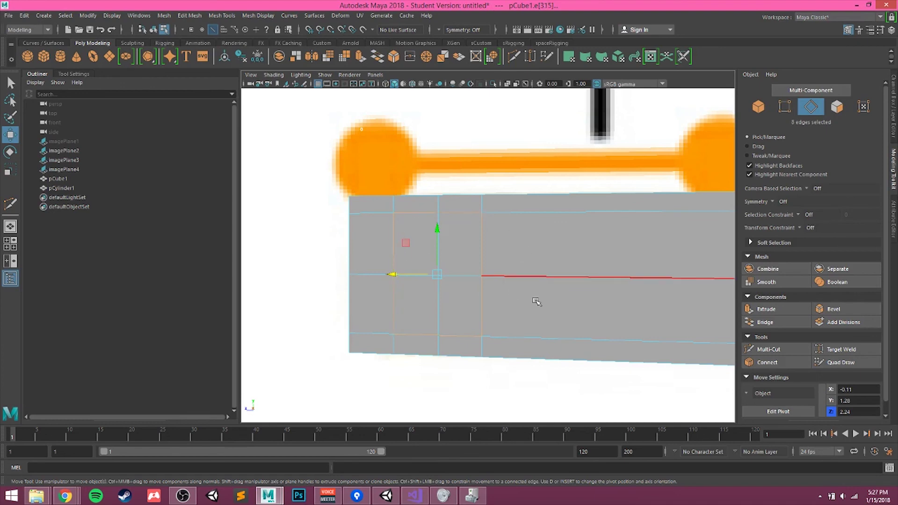
Step: Look through the mesh editing commands available for the selected edges, including Circularize
{"action": "left_click_drag", "start_coordinate": [517, 283], "coordinate": [550, 258], "text": "alt"}
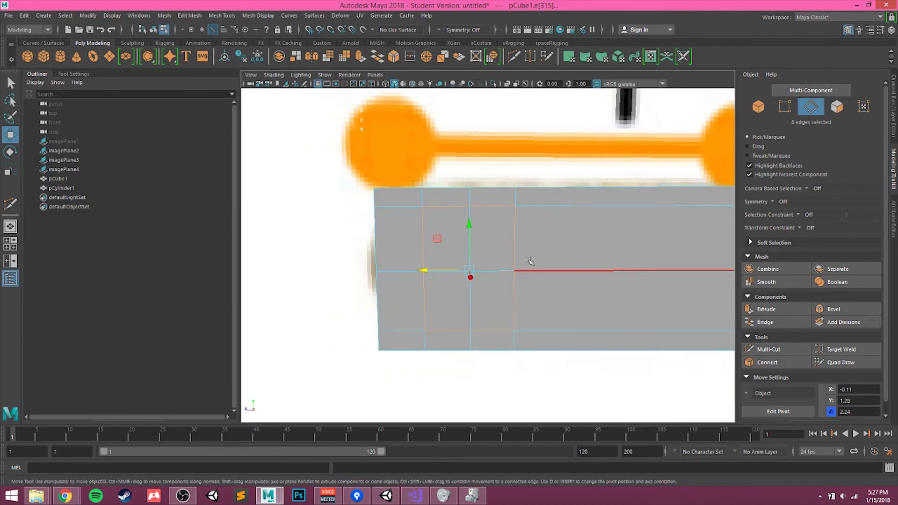
{"action": "left_click", "coordinate": [189, 16]}
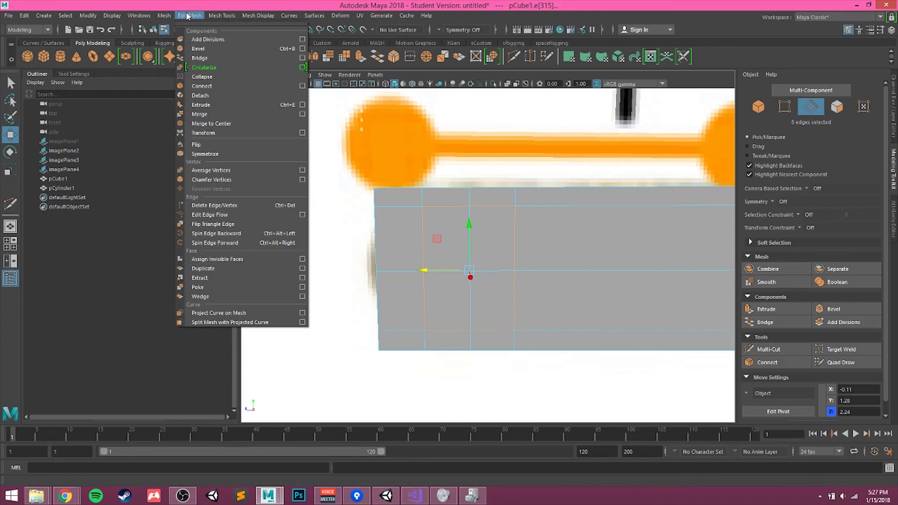
{"action": "mouse_move", "coordinate": [219, 18]}
{"action": "left_click", "coordinate": [195, 14]}
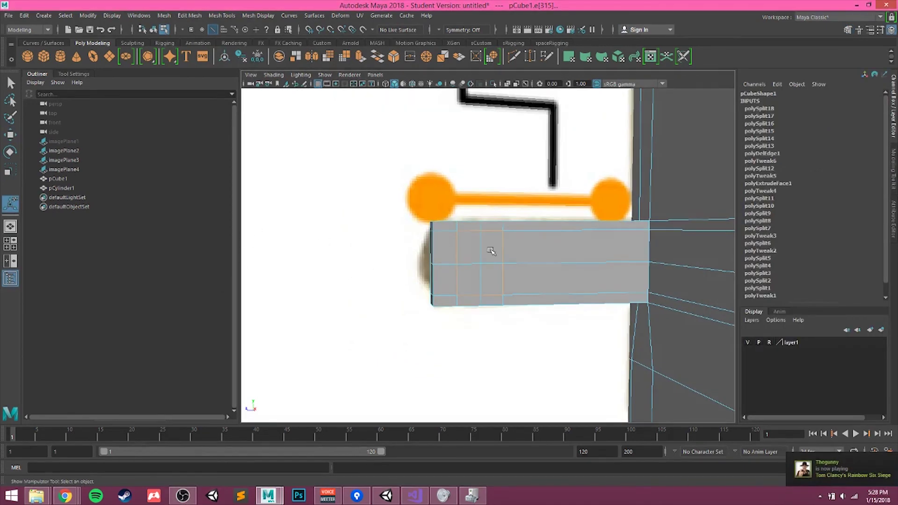
Step: Hide layer1 with the reference images and view the inner face of the prong
{"action": "left_click", "coordinate": [750, 342]}
{"action": "left_click_drag", "start_coordinate": [380, 219], "coordinate": [529, 231], "text": "alt"}
{"action": "key", "text": "q"}
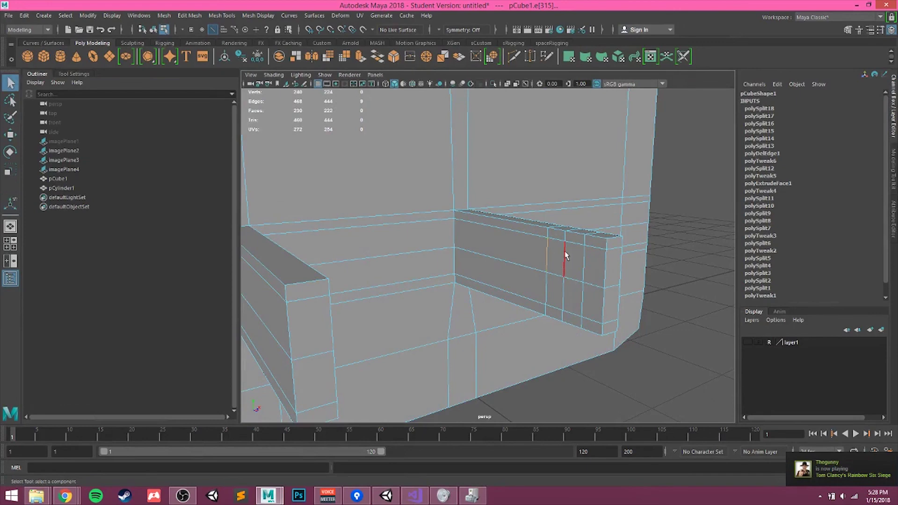
Step: Add the matching eight outline edges on the prong's opposite face to the edge selection
{"action": "left_click", "coordinate": [556, 241], "text": "shift"}
{"action": "left_click", "coordinate": [572, 244], "text": "shift"}
{"action": "left_click", "coordinate": [581, 276], "text": "shift"}
{"action": "left_click", "coordinate": [581, 291], "text": "shift"}
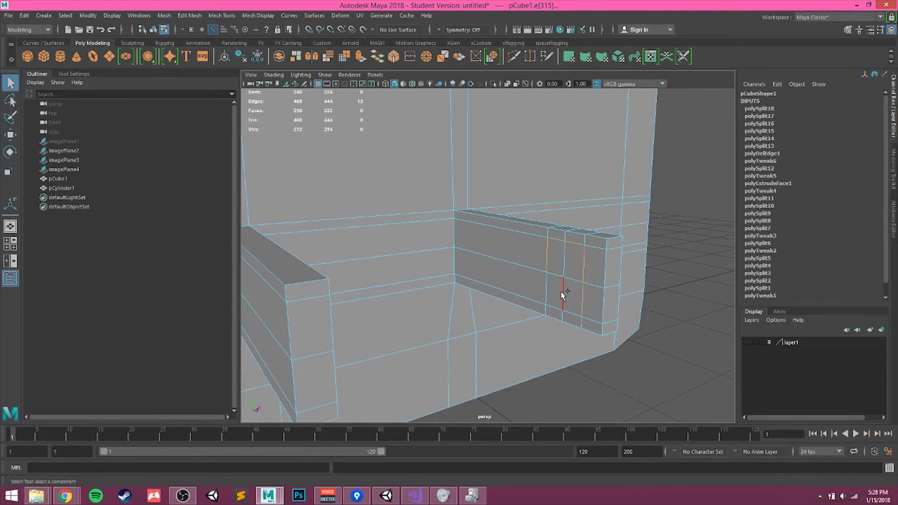
{"action": "left_click", "coordinate": [565, 305], "text": "shift"}
{"action": "left_click", "coordinate": [564, 303], "text": "shift"}
{"action": "left_click_drag", "start_coordinate": [592, 270], "coordinate": [445, 250], "text": "alt"}
{"action": "right_click_drag", "start_coordinate": [445, 250], "coordinate": [517, 254], "text": "alt"}
{"action": "middle_click_drag", "start_coordinate": [518, 254], "coordinate": [518, 270], "text": "alt"}
{"action": "right_click_drag", "start_coordinate": [518, 270], "coordinate": [561, 265], "text": "alt"}
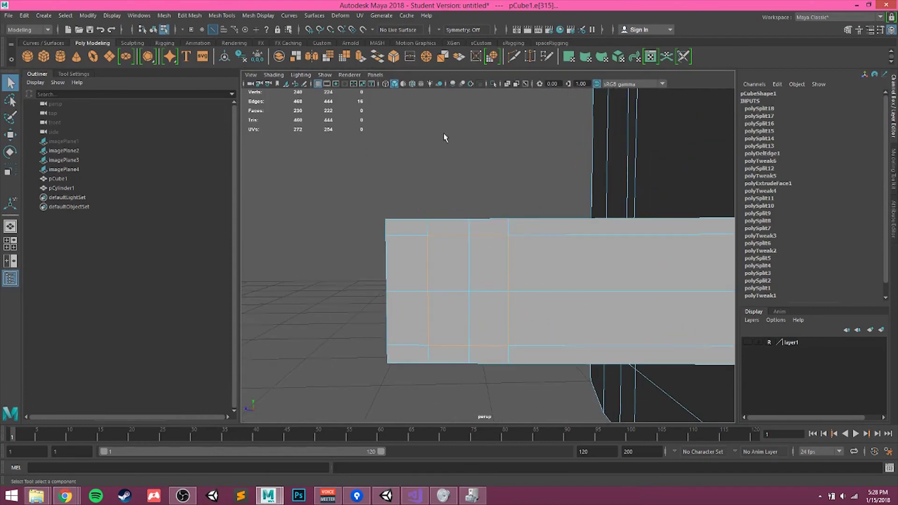
Step: Circularize the selected outline edges on both sides of the prong
{"action": "left_click", "coordinate": [491, 61]}
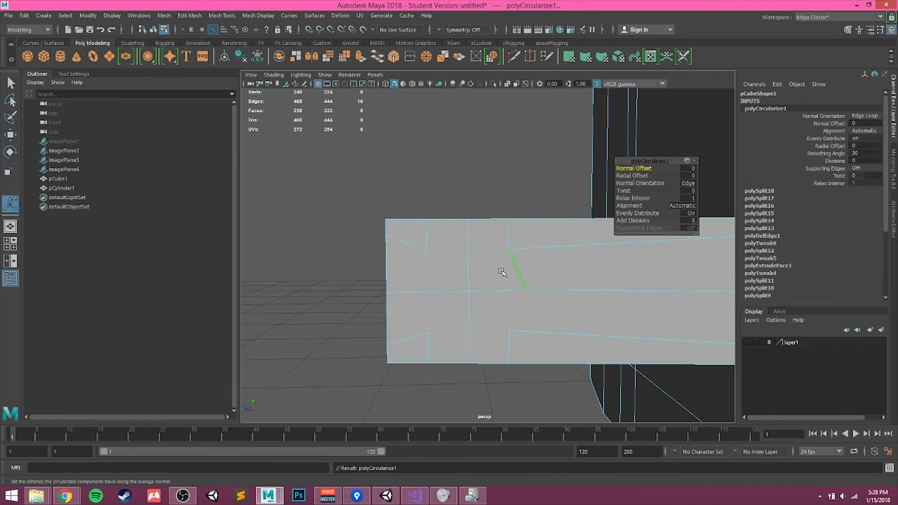
{"action": "left_click_drag", "start_coordinate": [501, 271], "coordinate": [533, 235], "text": "alt"}
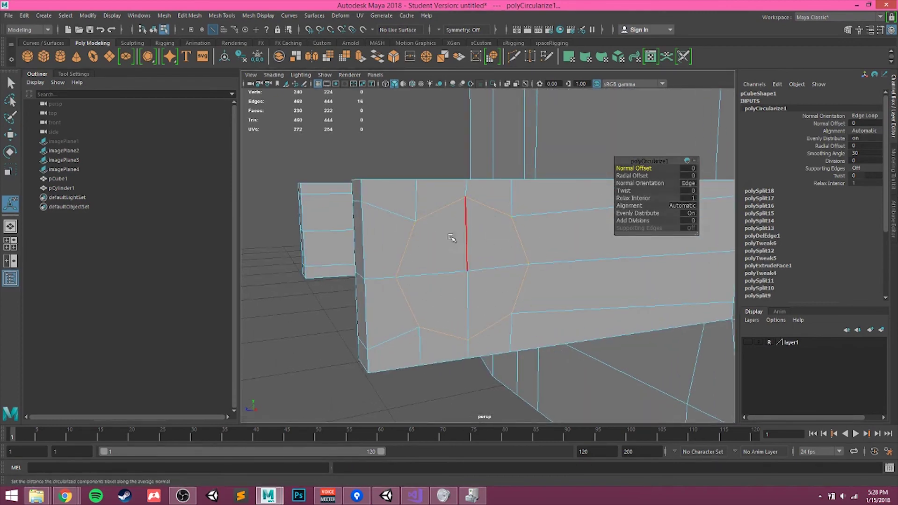
{"action": "mouse_move", "coordinate": [476, 232]}
{"action": "left_mouse_down", "text": "alt"}
{"action": "mouse_move", "coordinate": [521, 305]}
{"action": "mouse_move", "coordinate": [603, 307]}
{"action": "mouse_move", "coordinate": [518, 282]}
{"action": "mouse_move", "coordinate": [571, 249]}
{"action": "mouse_move", "coordinate": [415, 258]}
{"action": "mouse_move", "coordinate": [409, 248]}
{"action": "mouse_move", "coordinate": [469, 219]}
{"action": "left_mouse_up", "text": "alt"}
Step: Switch to face selection and delete the four faces inside the circle on the prong's near side
{"action": "scroll", "coordinate": [469, 234], "scroll_direction": "up", "scroll_amount": 3}
{"action": "right_click_drag", "start_coordinate": [451, 215], "coordinate": [451, 241]}
{"action": "left_click", "coordinate": [485, 226]}
{"action": "left_click", "coordinate": [428, 230], "text": "shift"}
{"action": "left_click", "coordinate": [433, 276], "text": "shift"}
{"action": "left_click", "coordinate": [466, 275], "text": "shift"}
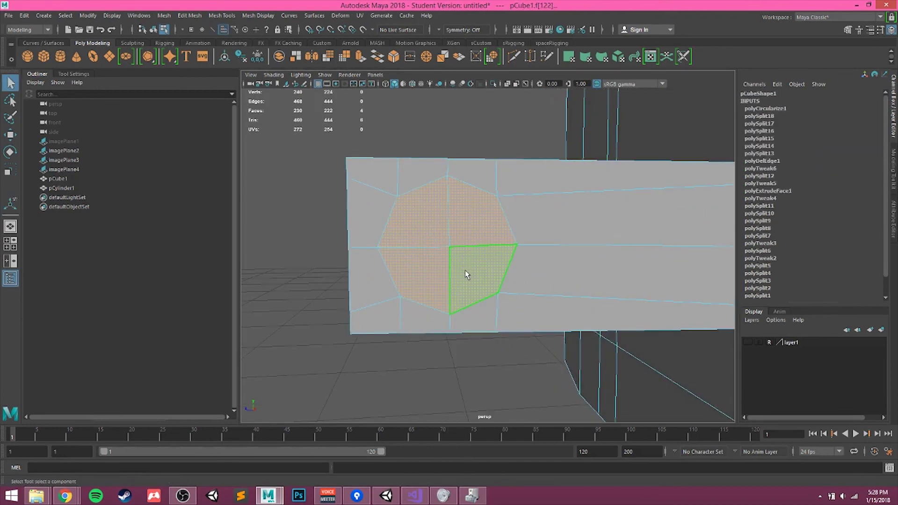
{"action": "key", "text": "Delete"}
Step: Delete the four circle faces on the prong's opposite side to open the hole all the way through
{"action": "left_click", "coordinate": [426, 219]}
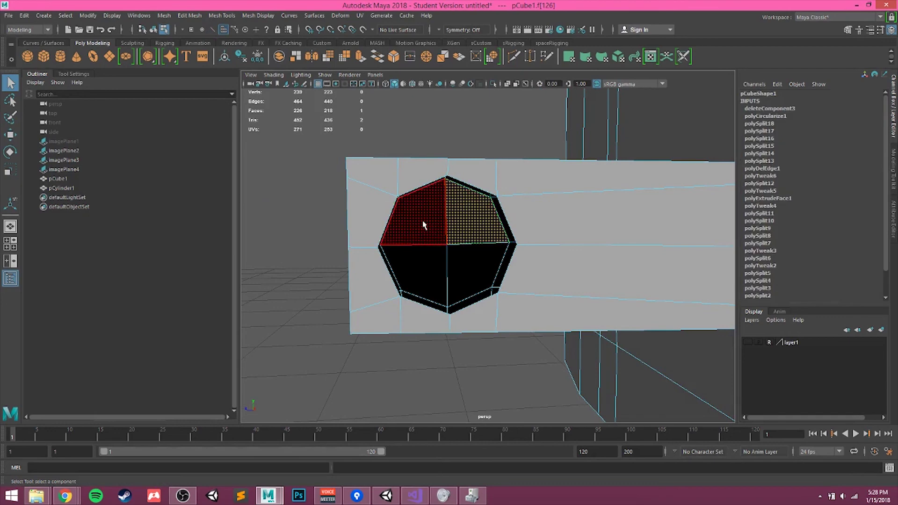
{"action": "left_click", "coordinate": [432, 267], "text": "shift"}
{"action": "left_click", "coordinate": [470, 273], "text": "shift"}
{"action": "left_click", "coordinate": [465, 235], "text": "shift"}
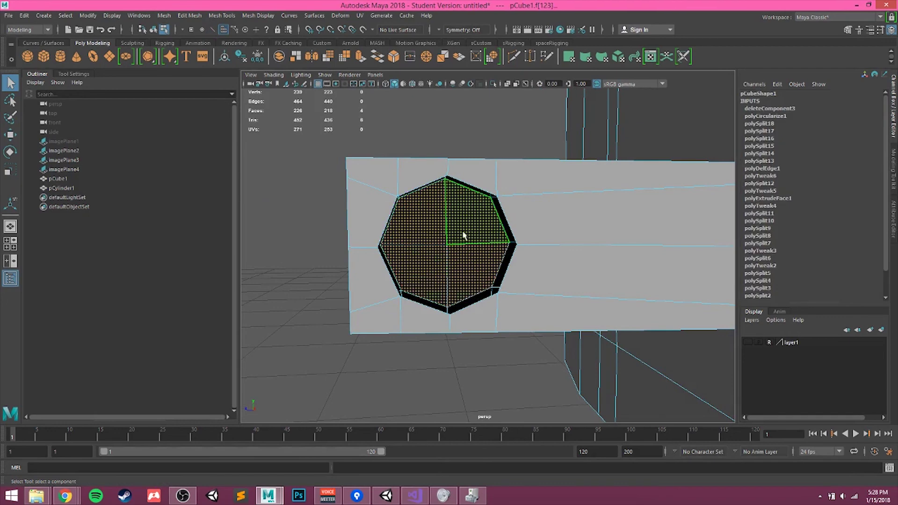
{"action": "key", "text": "Delete"}
Step: Examine the open hole and the inside of the prong from both sides
{"action": "left_click_drag", "start_coordinate": [537, 239], "coordinate": [572, 258], "text": "alt"}
{"action": "right_click_drag", "start_coordinate": [572, 258], "coordinate": [487, 256], "text": "alt"}
{"action": "middle_click_drag", "start_coordinate": [487, 256], "coordinate": [573, 240], "text": "alt"}
{"action": "left_click_drag", "start_coordinate": [573, 239], "coordinate": [549, 239], "text": "alt"}
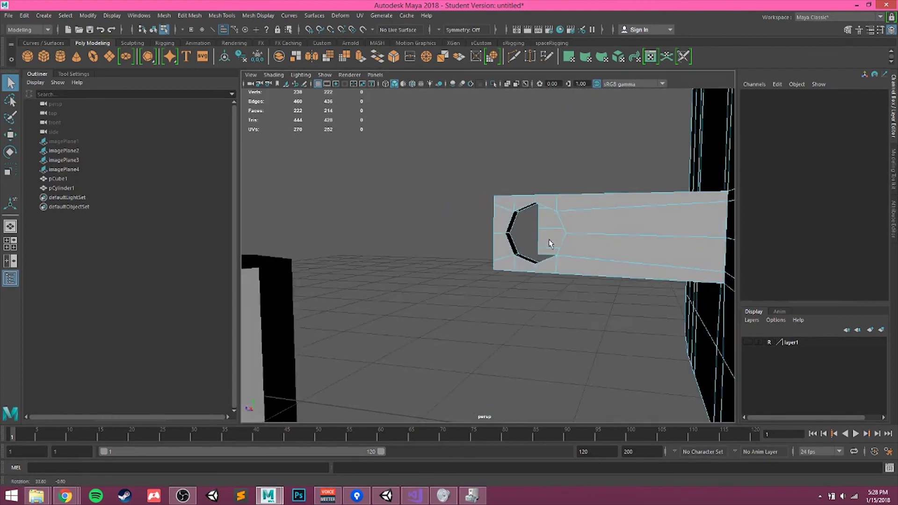
{"action": "right_click_drag", "start_coordinate": [549, 240], "coordinate": [594, 234], "text": "alt"}
{"action": "left_click_drag", "start_coordinate": [594, 234], "coordinate": [497, 263], "text": "alt"}
{"action": "scroll", "coordinate": [449, 228], "scroll_direction": "up", "scroll_amount": 4}
{"action": "scroll", "coordinate": [455, 247], "scroll_direction": "down", "scroll_amount": 2}
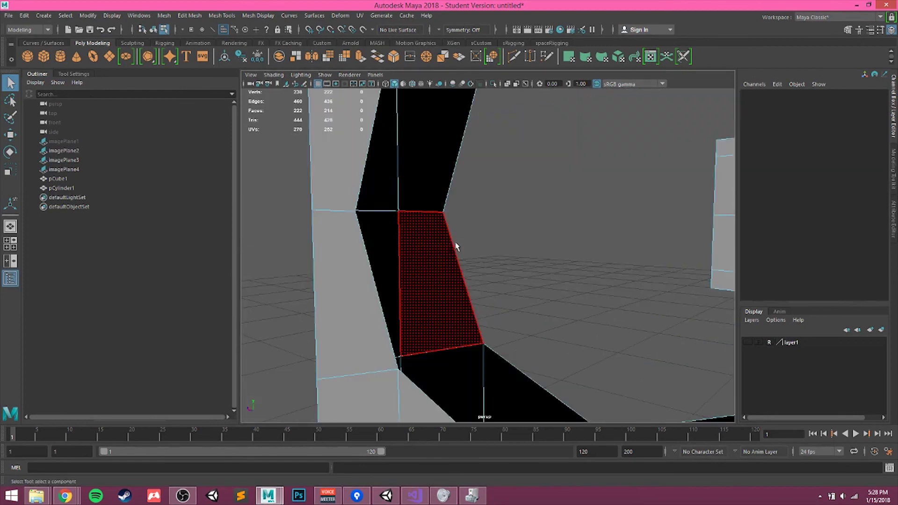
{"action": "scroll", "coordinate": [412, 251], "scroll_direction": "down", "scroll_amount": 2}
{"action": "right_click_drag", "start_coordinate": [468, 251], "coordinate": [482, 251], "text": "alt"}
{"action": "left_click_drag", "start_coordinate": [483, 251], "coordinate": [499, 207], "text": "alt"}
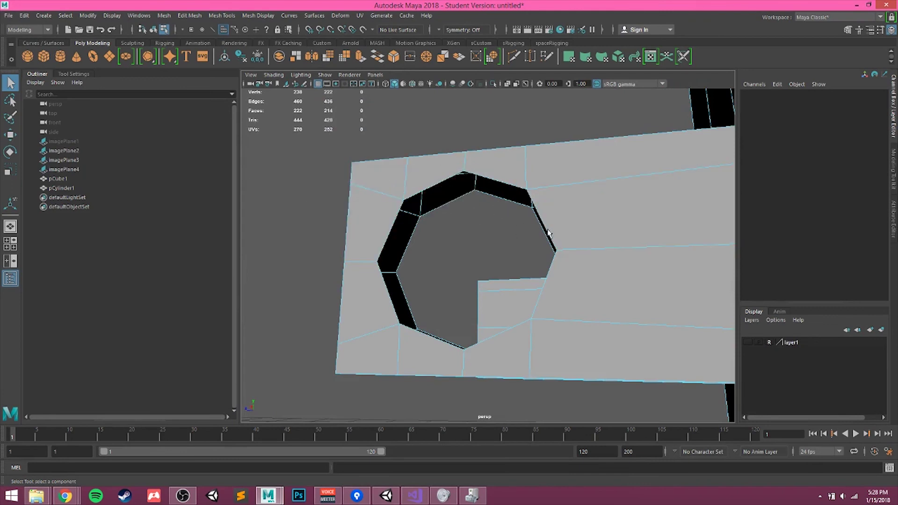
Step: Select the border edge loops on both sides of the hole and bridge them to form its inner wall
{"action": "left_click", "coordinate": [894, 180]}
{"action": "right_click", "coordinate": [438, 201]}
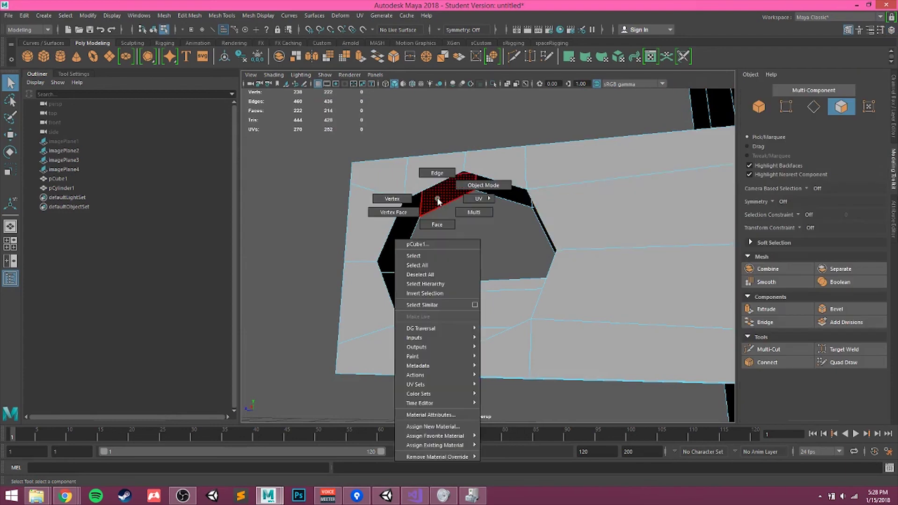
{"action": "left_click", "coordinate": [437, 172]}
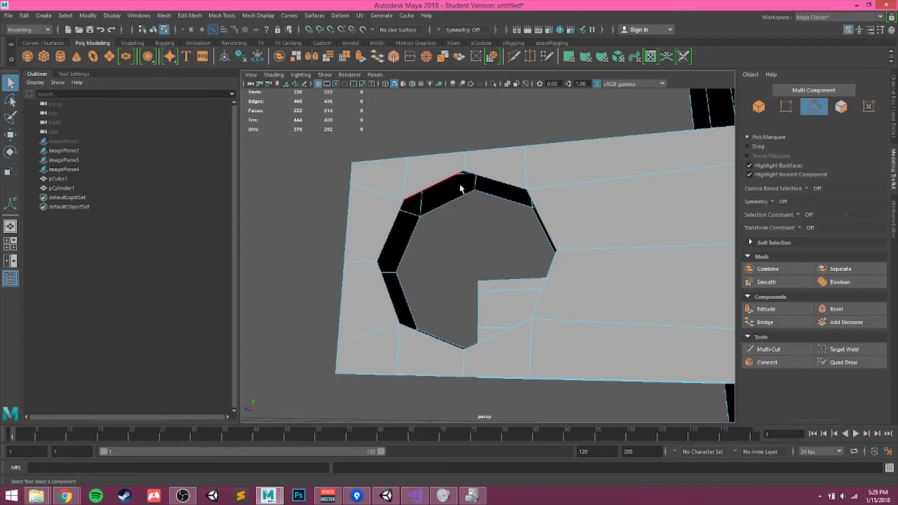
{"action": "left_click", "coordinate": [433, 186]}
{"action": "left_click_drag", "start_coordinate": [444, 207], "coordinate": [448, 223], "text": "alt"}
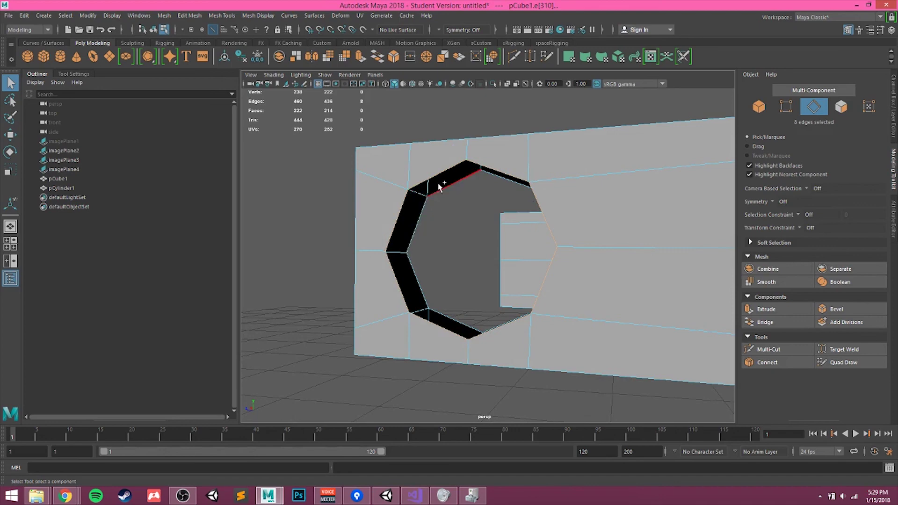
{"action": "mouse_move", "coordinate": [446, 254]}
{"action": "left_mouse_down", "text": "alt"}
{"action": "mouse_move", "coordinate": [455, 261]}
{"action": "mouse_move", "coordinate": [453, 252]}
{"action": "left_mouse_up", "text": "alt"}
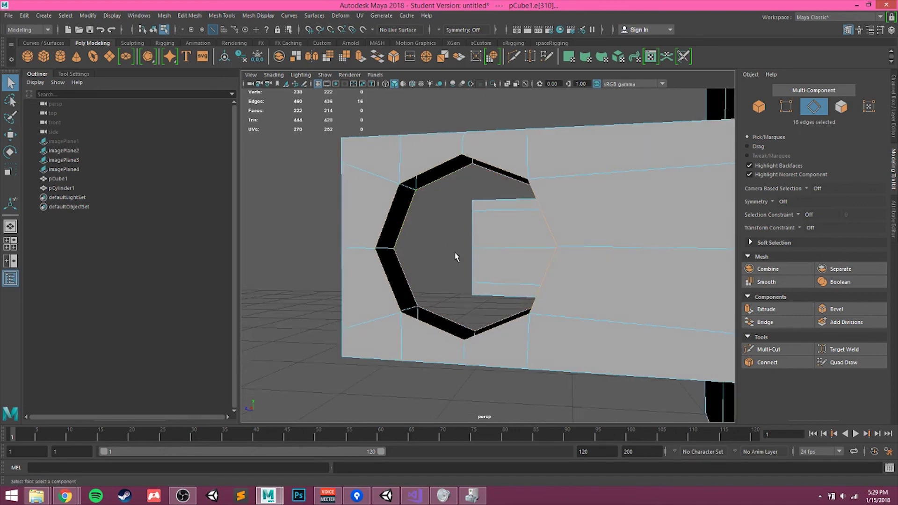
{"action": "left_click", "coordinate": [766, 323]}
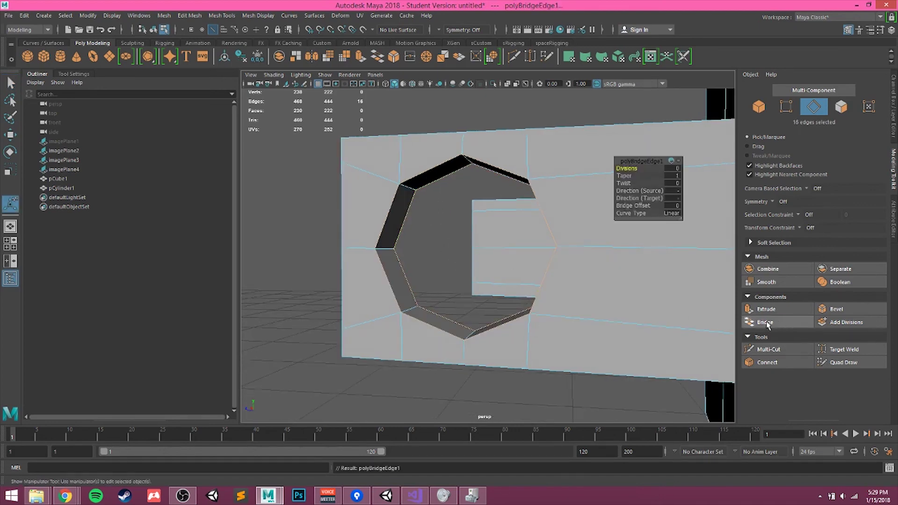
Step: Try different Taper and Twist values on the bridge and reset Twist to 0
{"action": "left_click_drag", "start_coordinate": [501, 255], "coordinate": [541, 248], "text": "alt"}
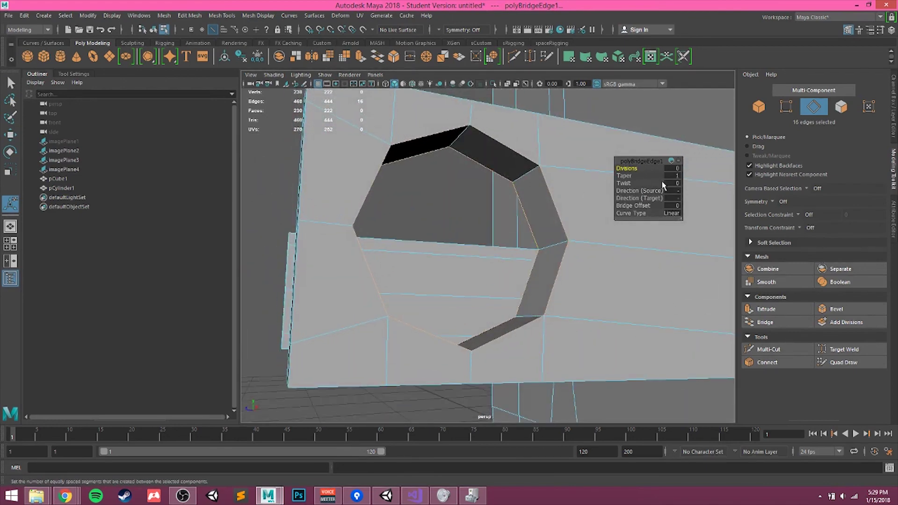
{"action": "mouse_move", "coordinate": [627, 168]}
{"action": "left_mouse_down"}
{"action": "mouse_move", "coordinate": [635, 167]}
{"action": "mouse_move", "coordinate": [622, 169]}
{"action": "left_mouse_up"}
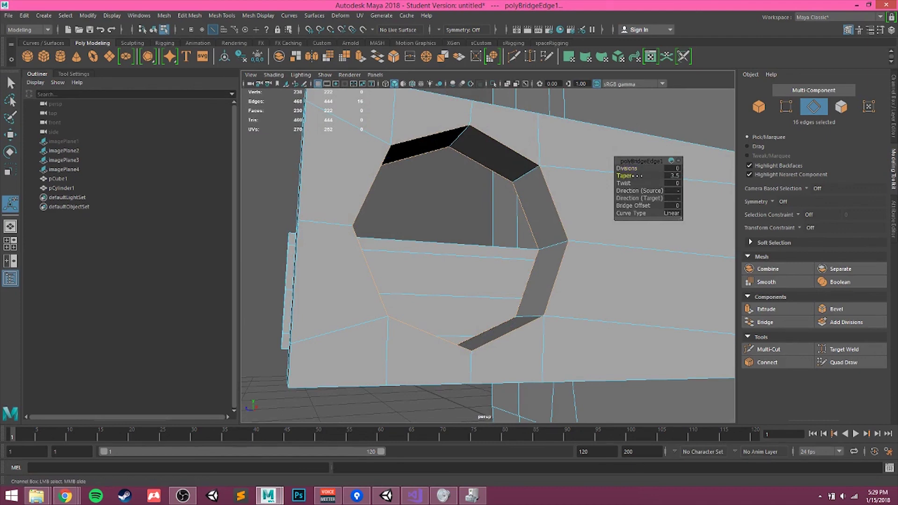
{"action": "left_click_drag", "start_coordinate": [622, 183], "coordinate": [549, 192]}
{"action": "left_click_drag", "start_coordinate": [627, 184], "coordinate": [614, 191]}
{"action": "left_click_drag", "start_coordinate": [548, 190], "coordinate": [531, 247], "text": "alt"}
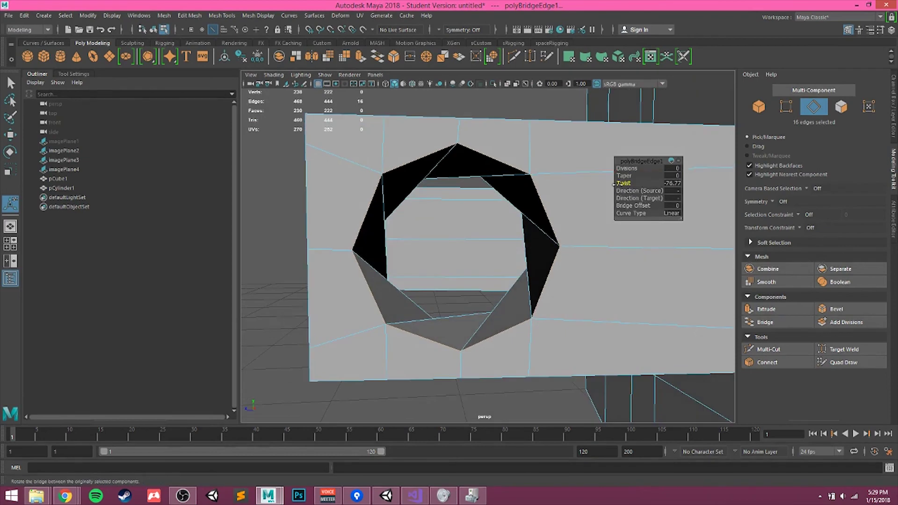
{"action": "left_click_drag", "start_coordinate": [614, 183], "coordinate": [653, 189]}
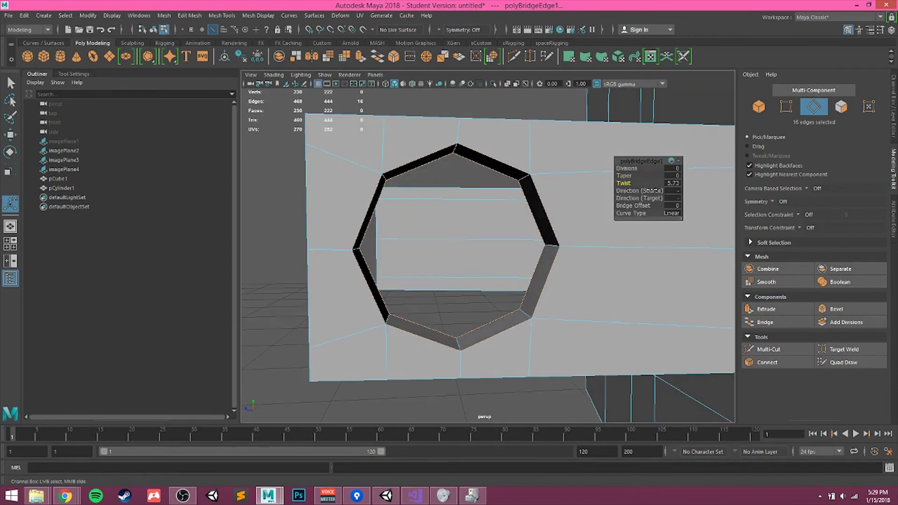
{"action": "left_click", "coordinate": [673, 183]}
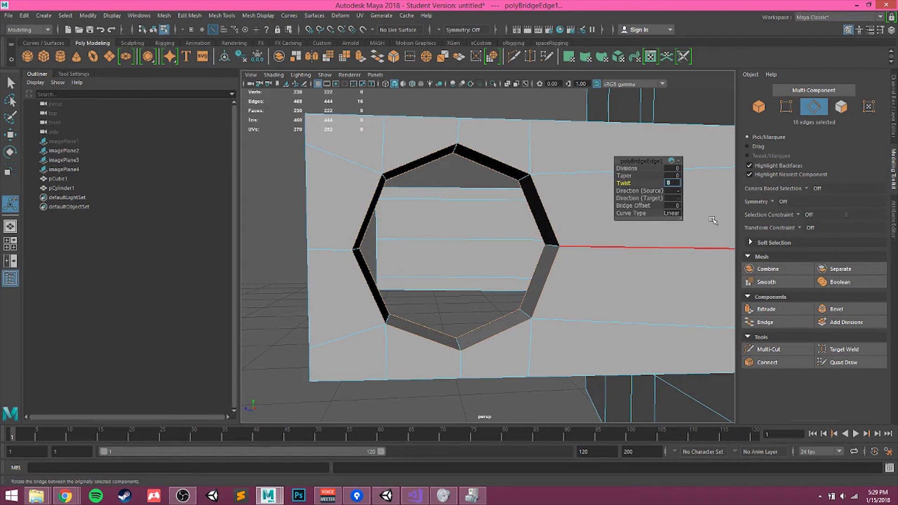
{"action": "left_click", "coordinate": [554, 165]}
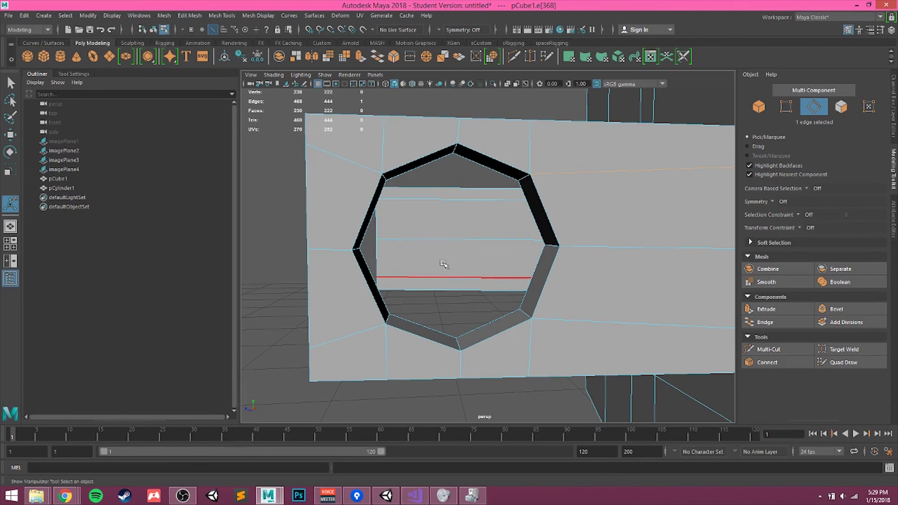
Step: Return to object mode and inspect the bridged hole in the prong from several angles
{"action": "left_click_drag", "start_coordinate": [444, 263], "coordinate": [562, 258], "text": "alt"}
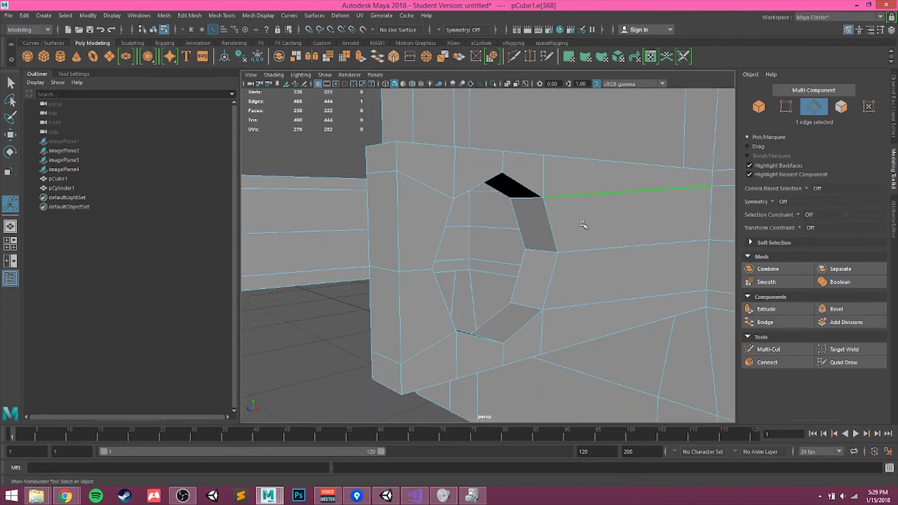
{"action": "left_click_drag", "start_coordinate": [546, 232], "coordinate": [513, 201], "text": "alt"}
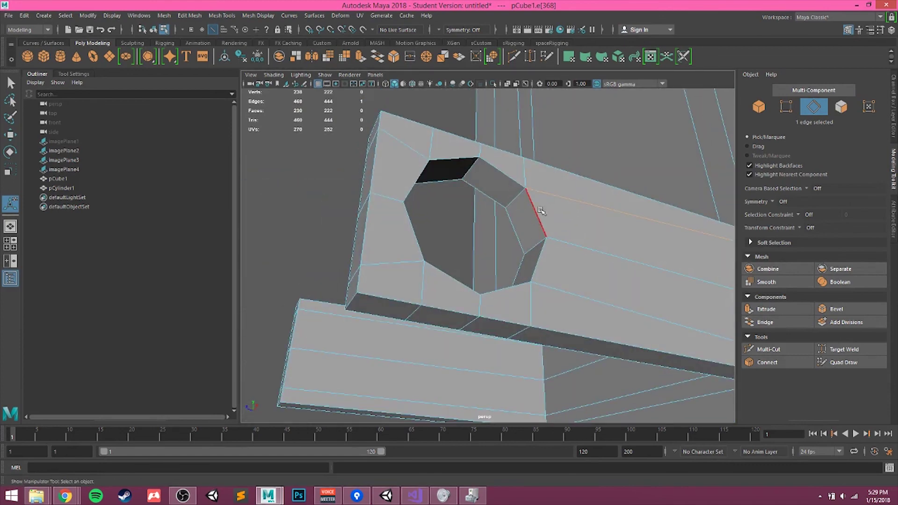
{"action": "left_click_drag", "start_coordinate": [336, 186], "coordinate": [545, 262], "text": "alt"}
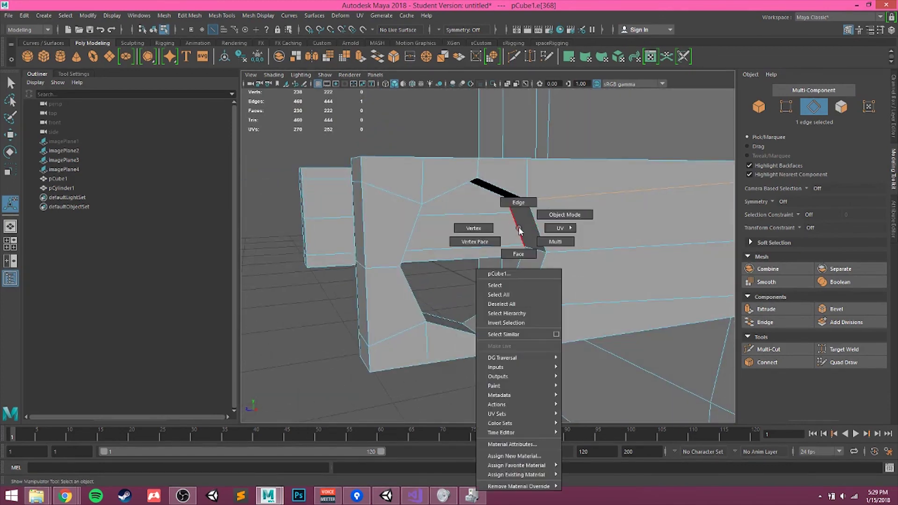
{"action": "right_click_drag", "start_coordinate": [517, 237], "coordinate": [536, 219]}
{"action": "right_click_drag", "start_coordinate": [613, 259], "coordinate": [582, 246], "text": "alt"}
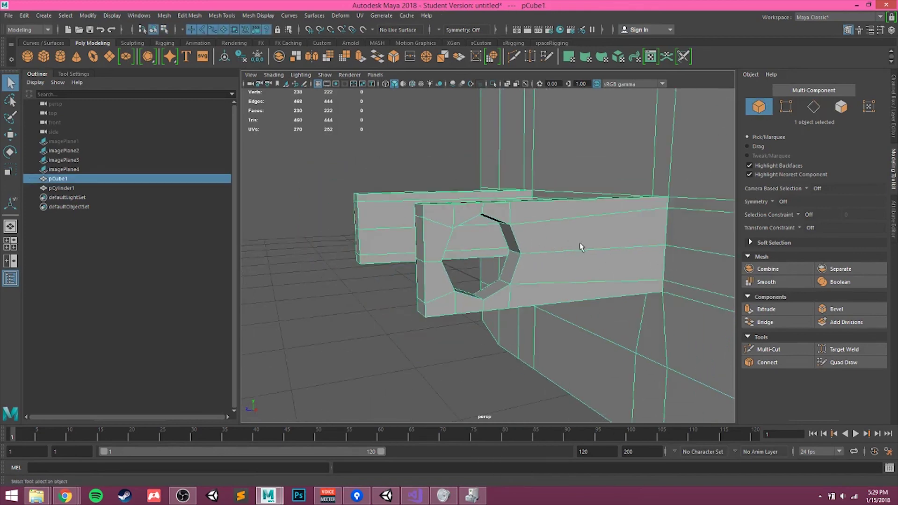
{"action": "middle_click_drag", "start_coordinate": [582, 246], "coordinate": [563, 231], "text": "alt"}
{"action": "right_click_drag", "start_coordinate": [563, 231], "coordinate": [526, 230], "text": "alt"}
{"action": "left_click", "coordinate": [463, 311]}
{"action": "left_click_drag", "start_coordinate": [501, 317], "coordinate": [496, 279], "text": "alt"}
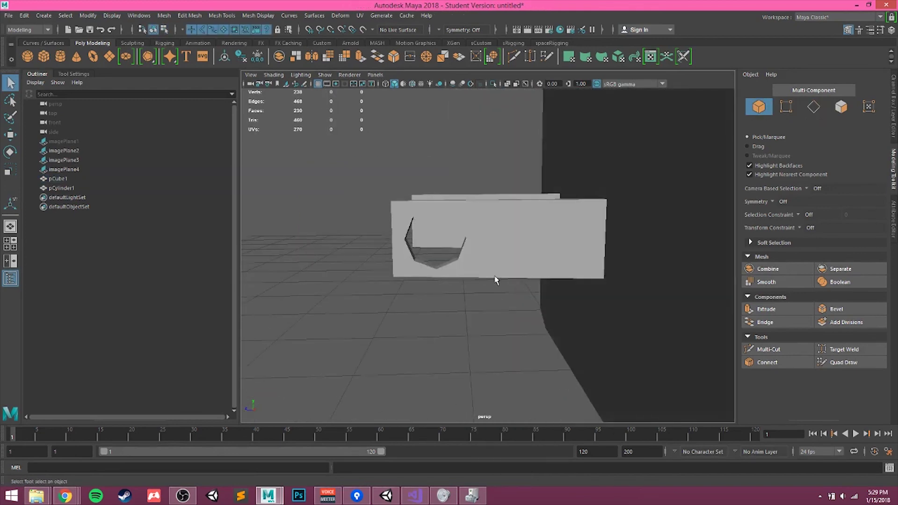
{"action": "left_click", "coordinate": [489, 269]}
{"action": "right_click_drag", "start_coordinate": [450, 243], "coordinate": [467, 249], "text": "alt"}
{"action": "left_click_drag", "start_coordinate": [467, 249], "coordinate": [455, 237], "text": "alt"}
{"action": "right_click_drag", "start_coordinate": [455, 237], "coordinate": [482, 262], "text": "alt"}
{"action": "middle_click_drag", "start_coordinate": [482, 262], "coordinate": [579, 222], "text": "alt"}
{"action": "left_click_drag", "start_coordinate": [578, 225], "coordinate": [571, 164], "text": "alt"}
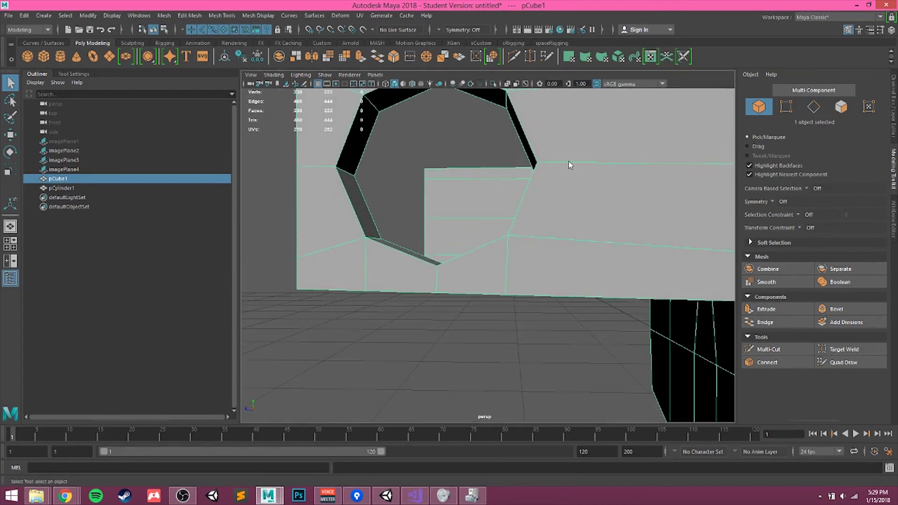
Step: Select the ring of eight faces forming the hole's inner wall and scale it down to make the hole smaller
{"action": "right_click_drag", "start_coordinate": [572, 164], "coordinate": [571, 191]}
{"action": "left_click", "coordinate": [353, 159]}
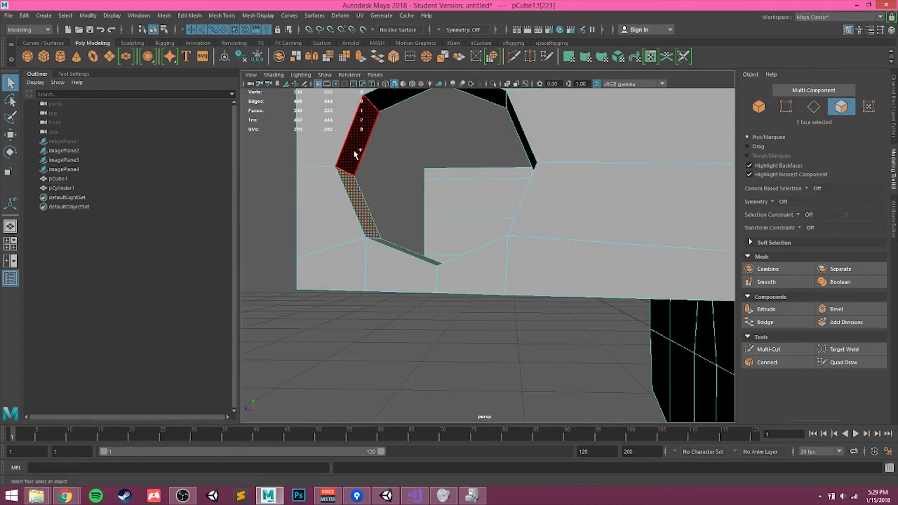
{"action": "double_click", "coordinate": [356, 155]}
{"action": "key", "text": "f"}
{"action": "key", "text": "r"}
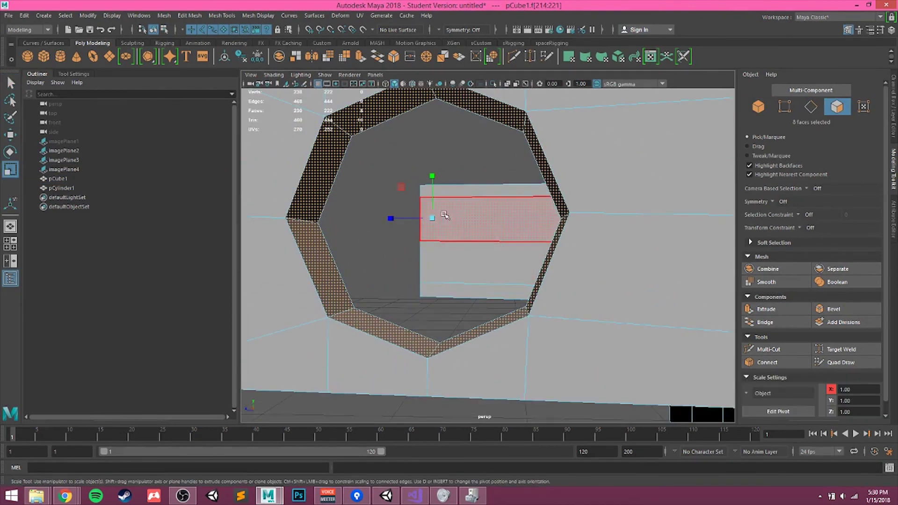
{"action": "left_click_drag", "start_coordinate": [445, 215], "coordinate": [407, 146]}
Step: Move the two outer cross edges on the prong's top side along its length, closer to the smaller hole
{"action": "right_click_drag", "start_coordinate": [408, 146], "coordinate": [407, 121]}
{"action": "left_click", "coordinate": [374, 132]}
{"action": "key", "text": "w"}
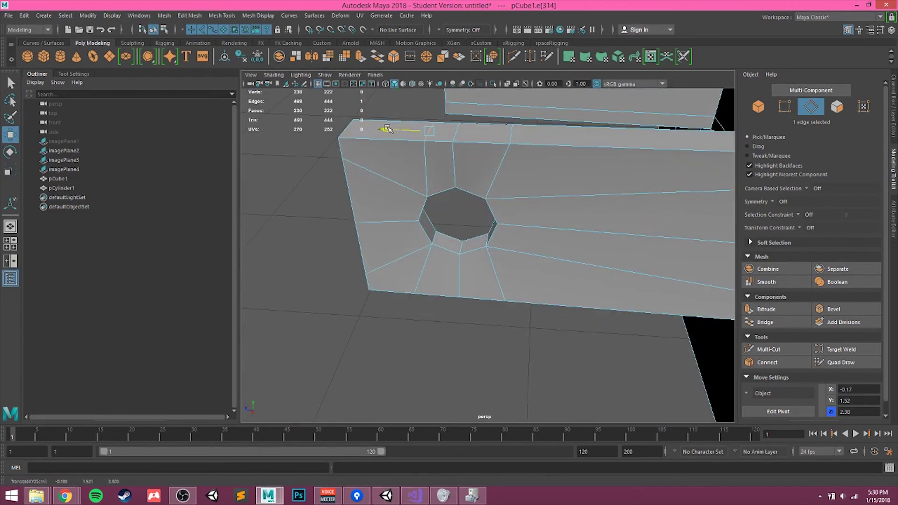
{"action": "left_click", "coordinate": [510, 136]}
{"action": "left_click_drag", "start_coordinate": [462, 137], "coordinate": [442, 136]}
Step: Move the matching two outer cross edges on the prong's underside along its length toward the hole
{"action": "left_click_drag", "start_coordinate": [507, 227], "coordinate": [517, 184], "text": "alt"}
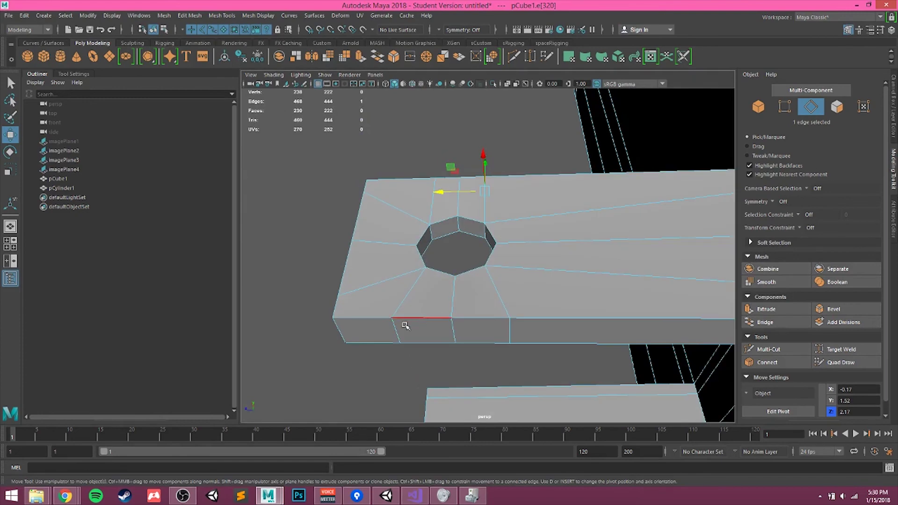
{"action": "left_click", "coordinate": [397, 330]}
{"action": "left_click_drag", "start_coordinate": [368, 332], "coordinate": [374, 334]}
{"action": "left_click", "coordinate": [544, 338]}
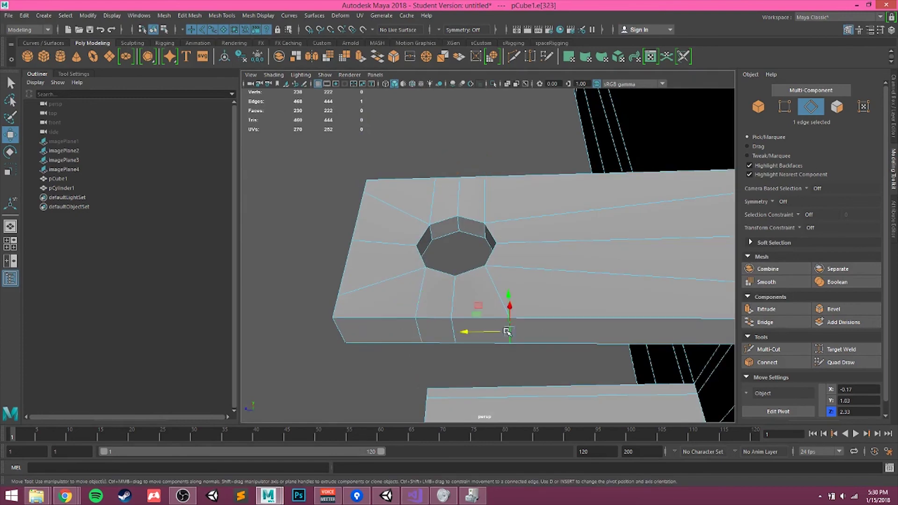
{"action": "left_click_drag", "start_coordinate": [464, 333], "coordinate": [448, 334]}
Step: Move the upper and lower cross edges on the prong's end face vertically toward its middle edge
{"action": "left_click_drag", "start_coordinate": [405, 294], "coordinate": [442, 305], "text": "alt"}
{"action": "left_click", "coordinate": [377, 284]}
{"action": "mouse_move", "coordinate": [380, 249]}
{"action": "left_mouse_down"}
{"action": "mouse_move", "coordinate": [377, 189]}
{"action": "mouse_move", "coordinate": [460, 214]}
{"action": "mouse_move", "coordinate": [371, 243]}
{"action": "mouse_move", "coordinate": [392, 239]}
{"action": "left_mouse_up"}
{"action": "left_click", "coordinate": [381, 227]}
{"action": "left_click_drag", "start_coordinate": [384, 187], "coordinate": [403, 280]}
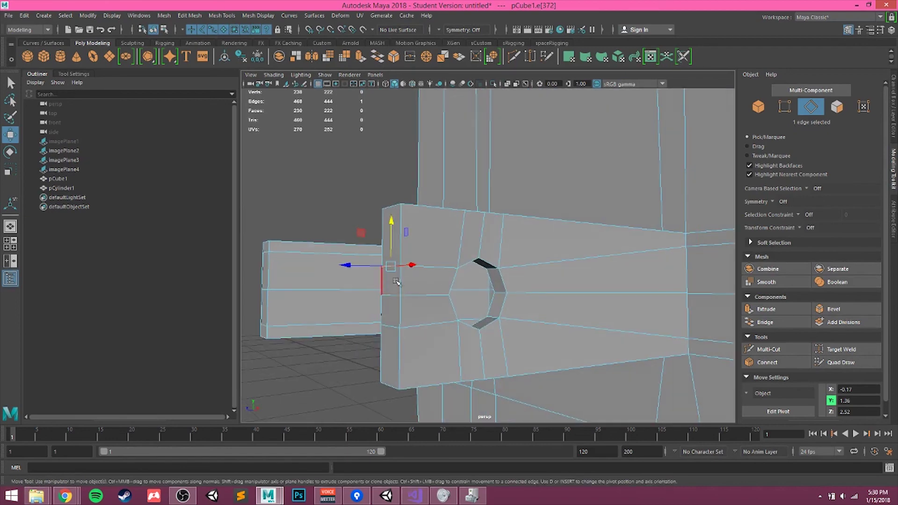
Step: Pull the two middle faces of the prong's end outward to form a tapered tip, and return to object mode
{"action": "right_click_drag", "start_coordinate": [472, 238], "coordinate": [469, 266]}
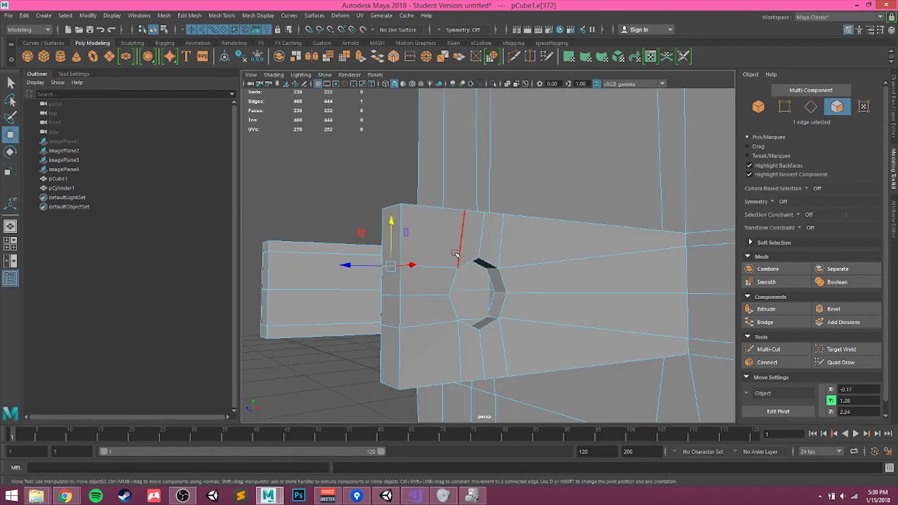
{"action": "left_click", "coordinate": [395, 281]}
{"action": "left_click", "coordinate": [389, 312], "text": "shift"}
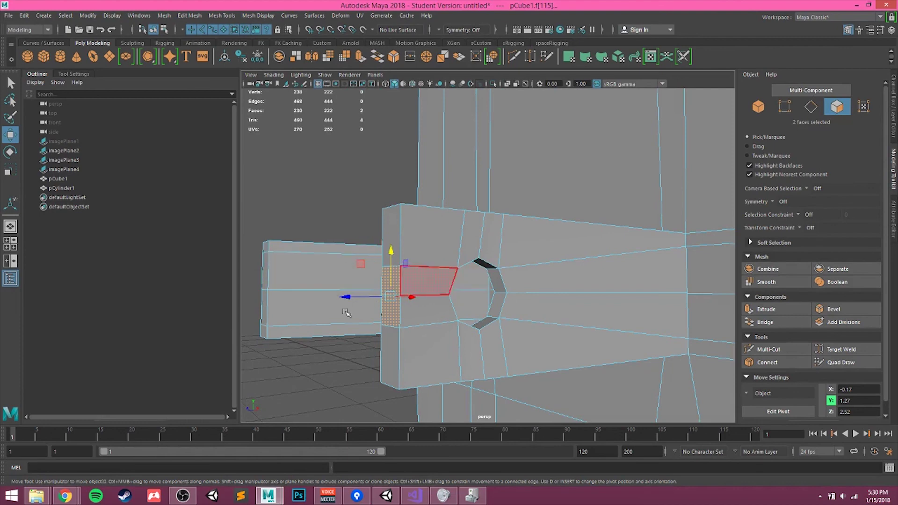
{"action": "left_click_drag", "start_coordinate": [354, 297], "coordinate": [315, 298]}
{"action": "left_click_drag", "start_coordinate": [449, 314], "coordinate": [406, 307], "text": "alt"}
{"action": "right_click_drag", "start_coordinate": [390, 265], "coordinate": [450, 212]}
{"action": "left_click", "coordinate": [449, 212]}
{"action": "left_click_drag", "start_coordinate": [490, 311], "coordinate": [391, 290], "text": "alt"}
{"action": "left_click", "coordinate": [415, 311]}
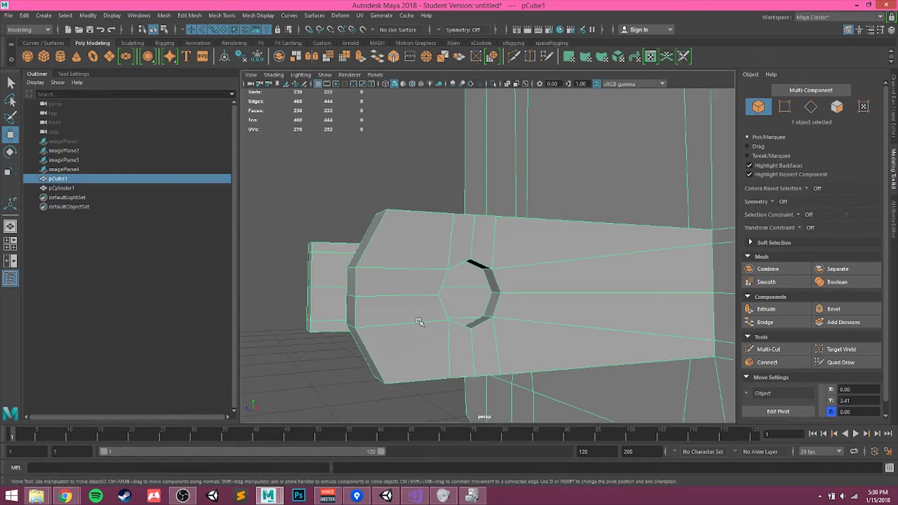
{"action": "left_click_drag", "start_coordinate": [492, 309], "coordinate": [461, 216], "text": "alt"}
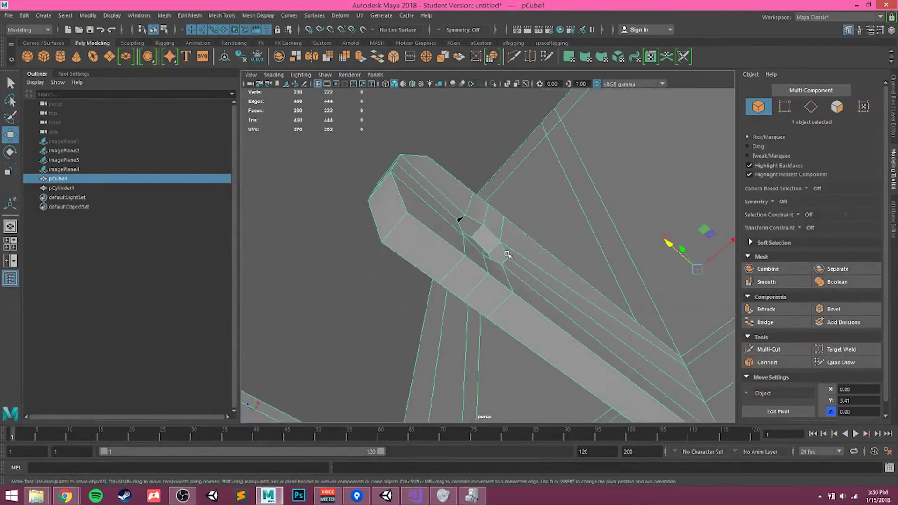
Step: Examine the finished prong's round hole and tapered tip from several sides
{"action": "left_click", "coordinate": [541, 191]}
{"action": "left_click_drag", "start_coordinate": [540, 191], "coordinate": [562, 237], "text": "alt"}
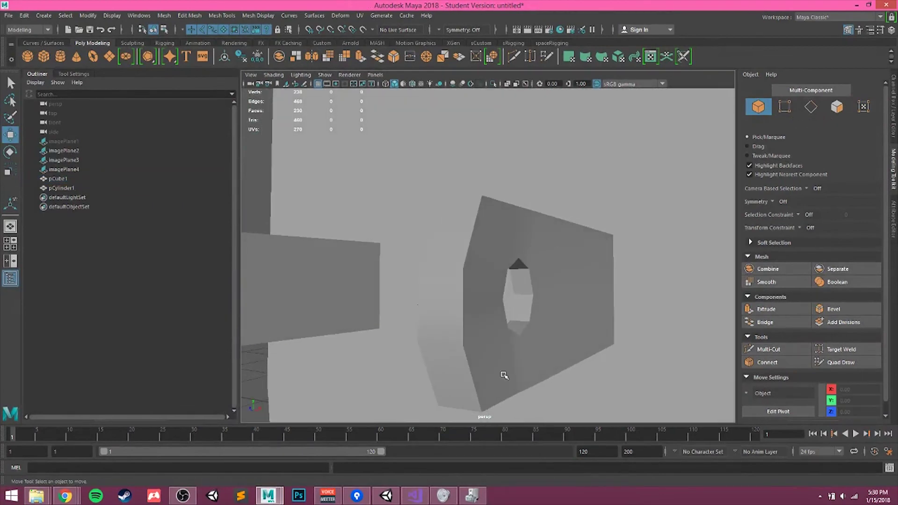
{"action": "left_click_drag", "start_coordinate": [503, 331], "coordinate": [531, 309], "text": "alt"}
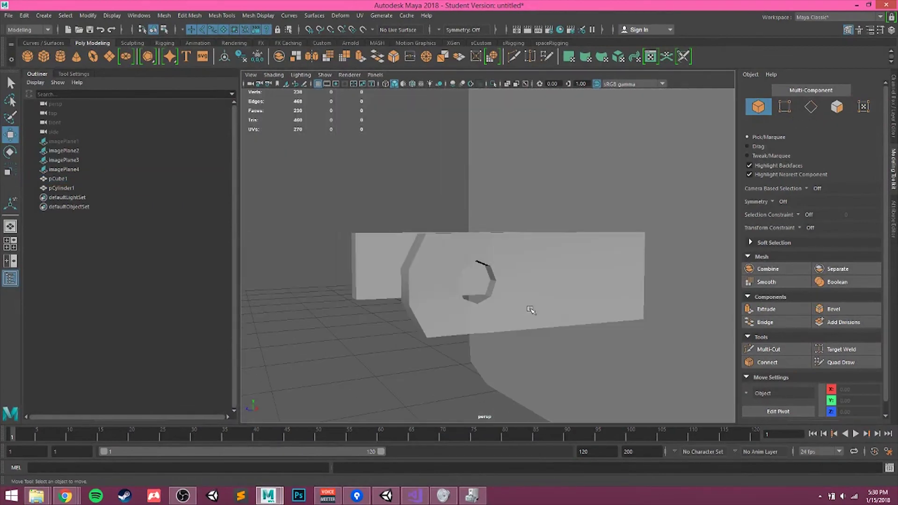
{"action": "left_click", "coordinate": [408, 264]}
{"action": "left_click_drag", "start_coordinate": [408, 264], "coordinate": [360, 267], "text": "alt"}
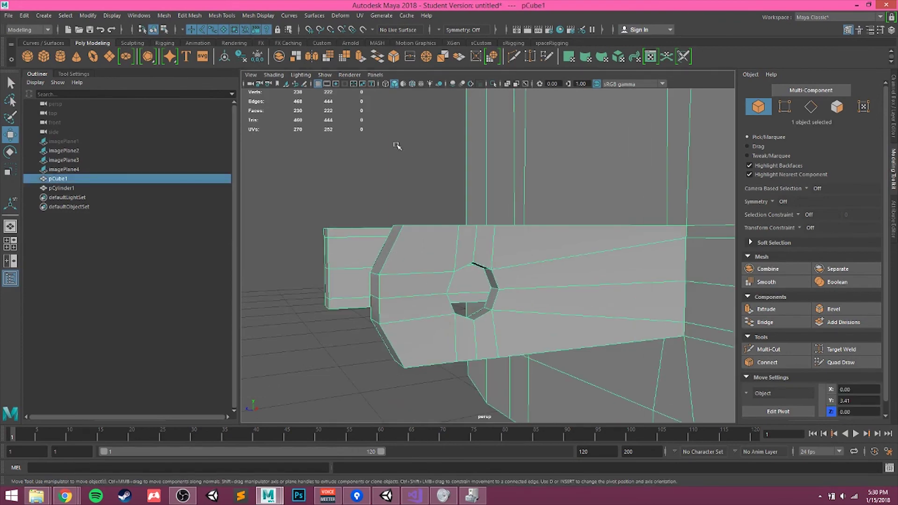
{"action": "left_click_drag", "start_coordinate": [397, 146], "coordinate": [558, 262], "text": "alt"}
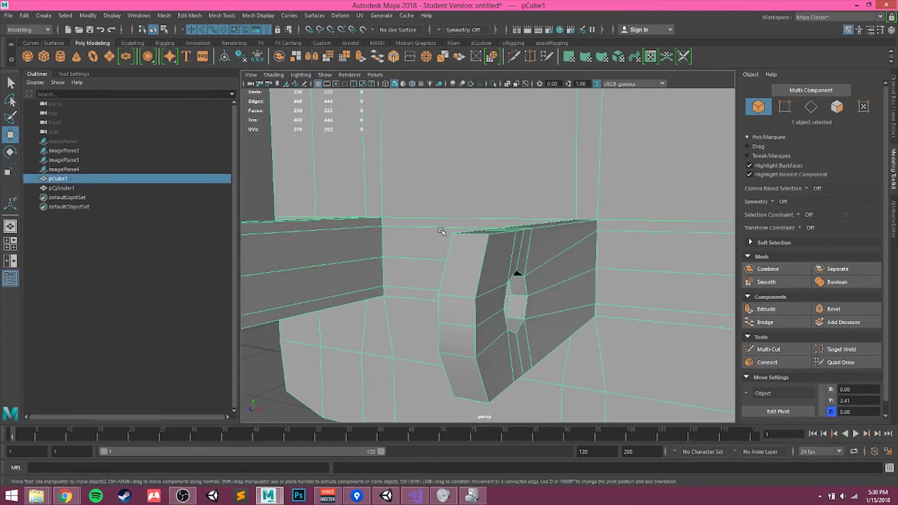
{"action": "left_click_drag", "start_coordinate": [492, 286], "coordinate": [473, 281], "text": "alt"}
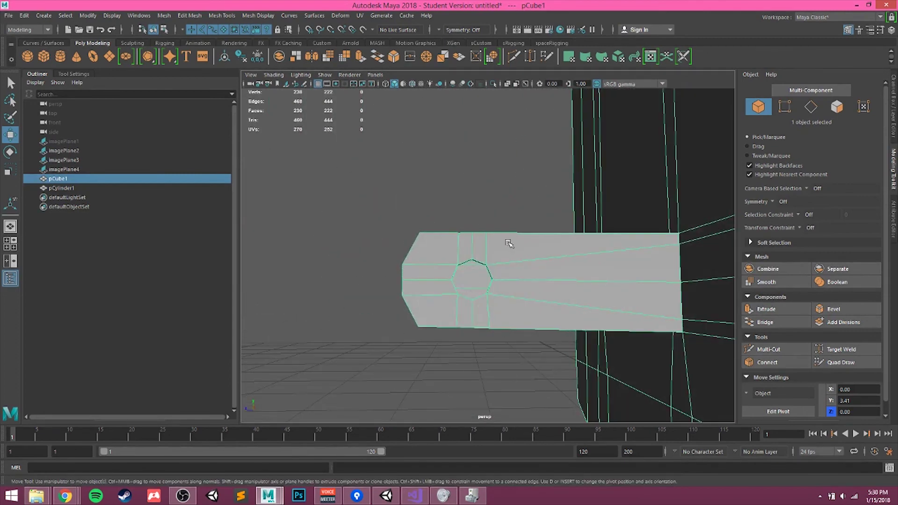
{"action": "left_click_drag", "start_coordinate": [609, 291], "coordinate": [381, 276], "text": "alt"}
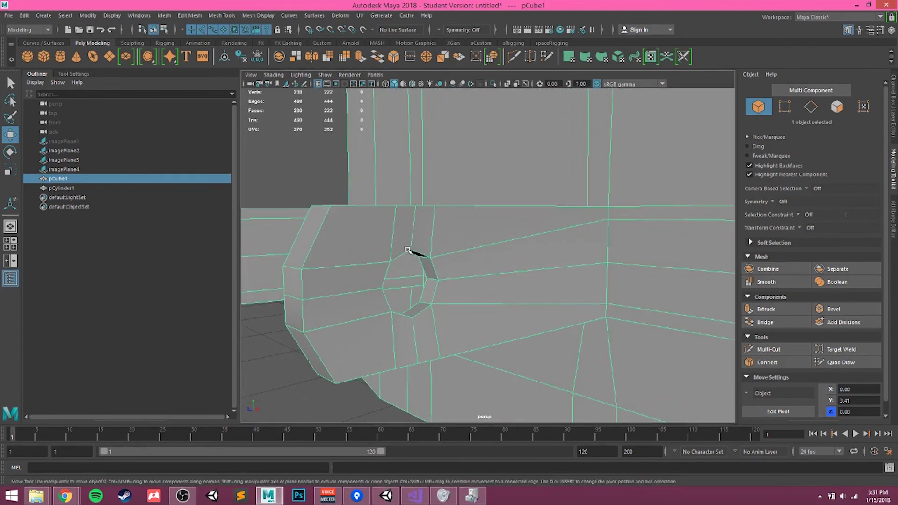
{"action": "left_click_drag", "start_coordinate": [605, 272], "coordinate": [463, 177], "text": "alt"}
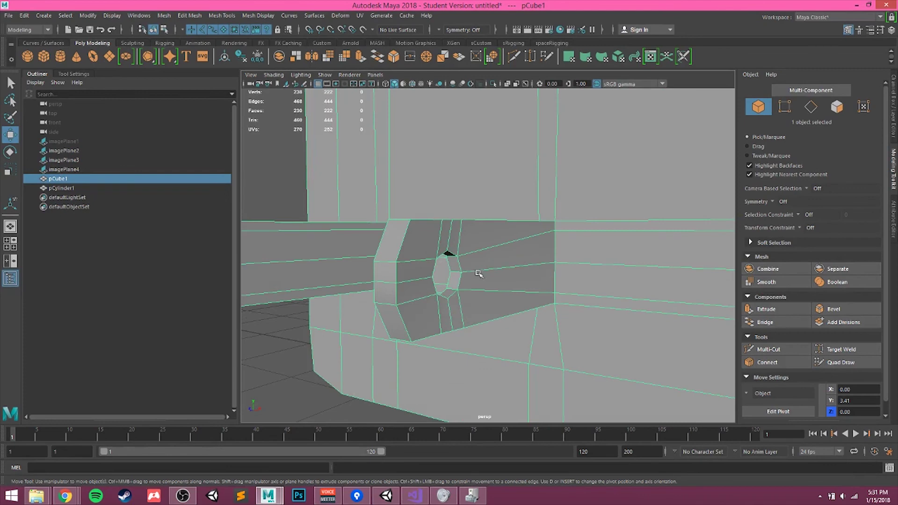
{"action": "left_click_drag", "start_coordinate": [497, 303], "coordinate": [472, 240], "text": "alt"}
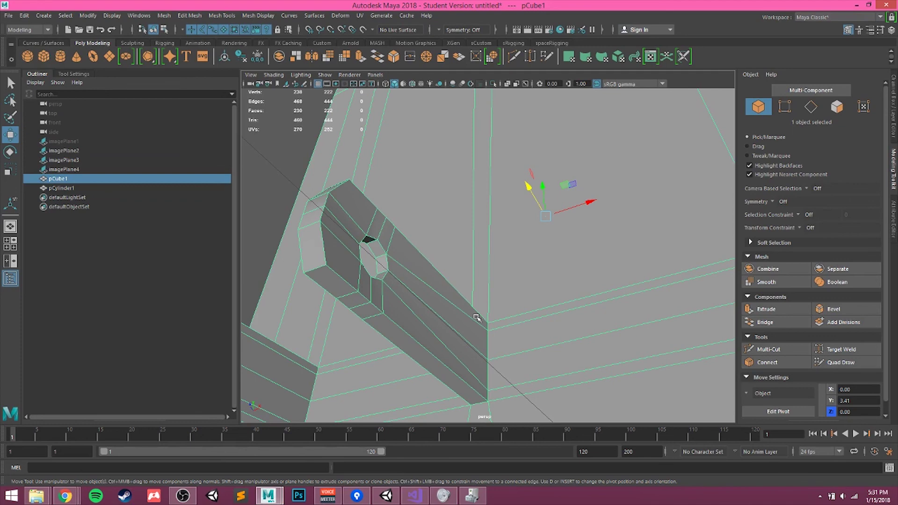
{"action": "left_click_drag", "start_coordinate": [398, 224], "coordinate": [454, 296], "text": "alt"}
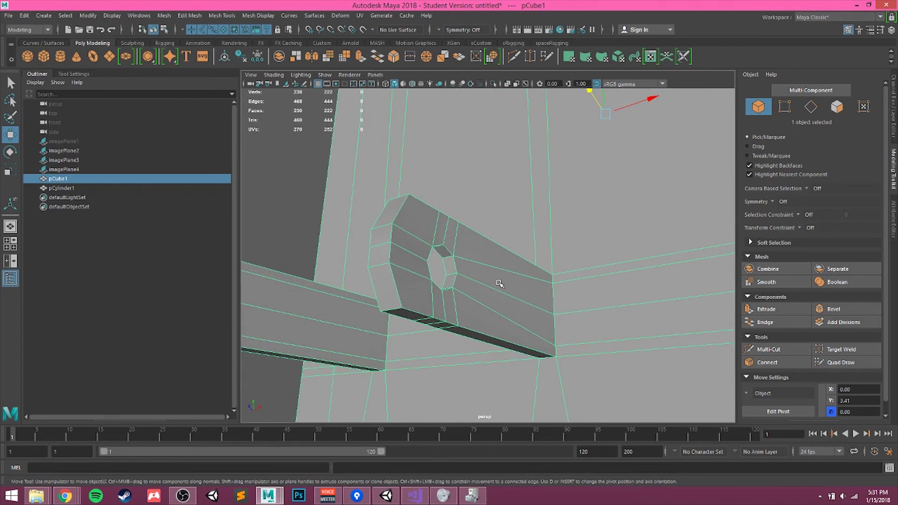
{"action": "scroll", "coordinate": [496, 250], "scroll_direction": "down", "scroll_amount": 3}
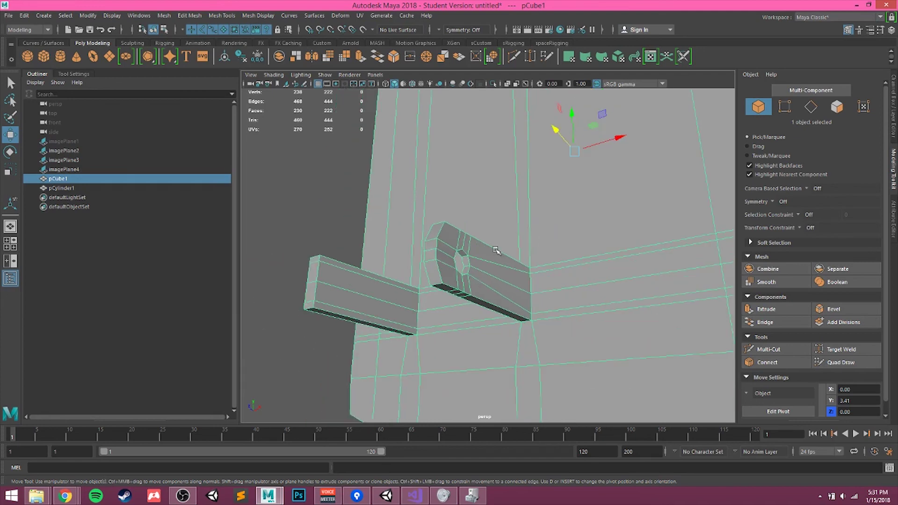
{"action": "left_click", "coordinate": [266, 174]}
{"action": "left_click", "coordinate": [522, 289]}
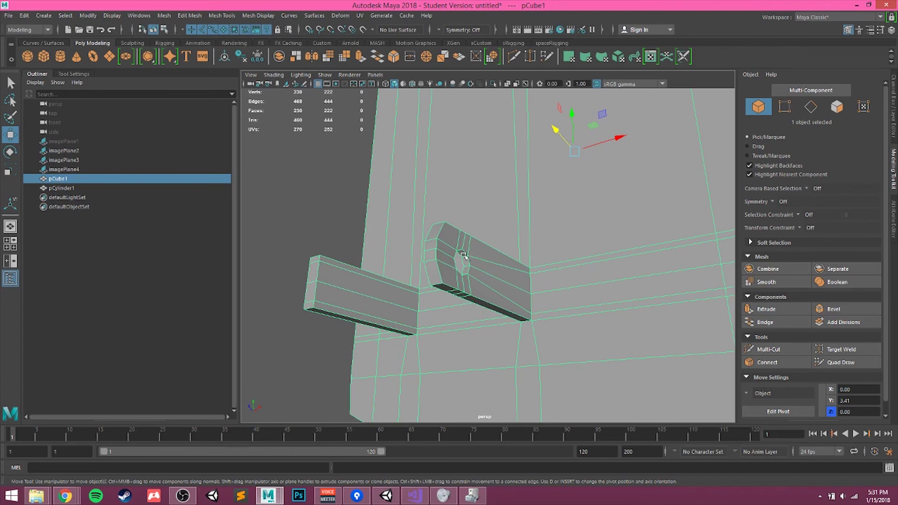
Step: Compare the plain prong with the holed, tapered prong from the front and both sides
{"action": "left_click_drag", "start_coordinate": [463, 255], "coordinate": [348, 241], "text": "alt"}
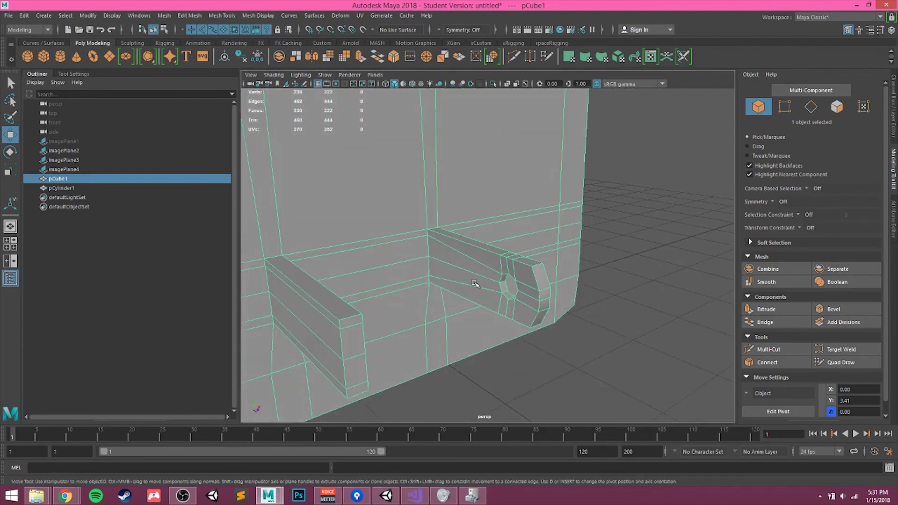
{"action": "middle_click_drag", "start_coordinate": [363, 264], "coordinate": [428, 219], "text": "alt"}
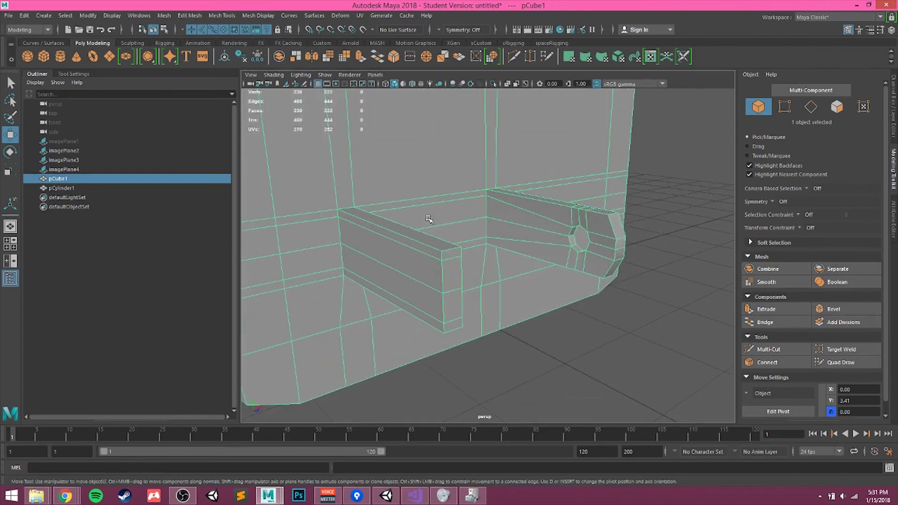
{"action": "middle_click_drag", "start_coordinate": [452, 251], "coordinate": [508, 207], "text": "alt"}
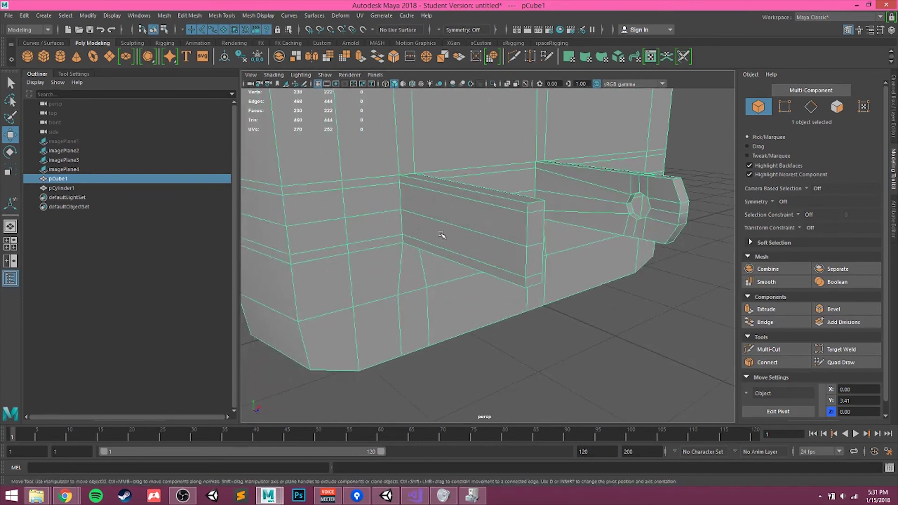
{"action": "left_click_drag", "start_coordinate": [559, 231], "coordinate": [508, 218], "text": "alt"}
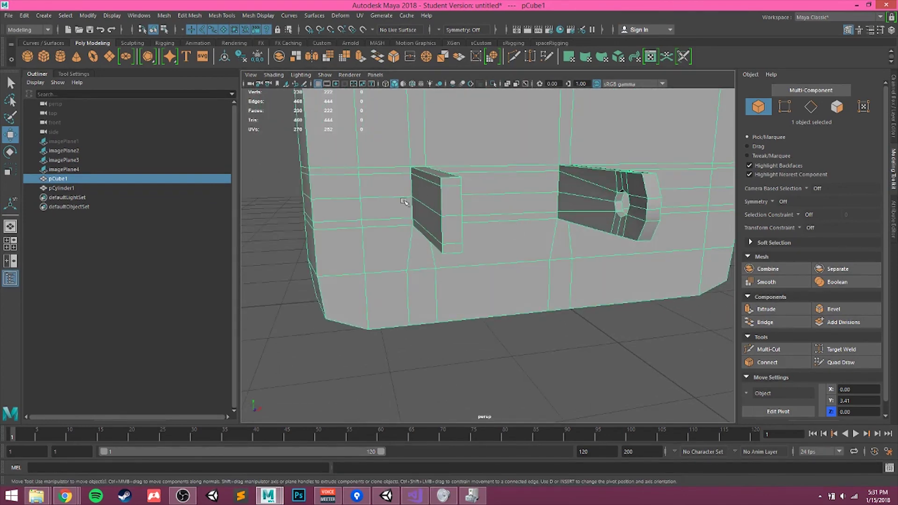
{"action": "left_click_drag", "start_coordinate": [411, 222], "coordinate": [479, 169], "text": "alt"}
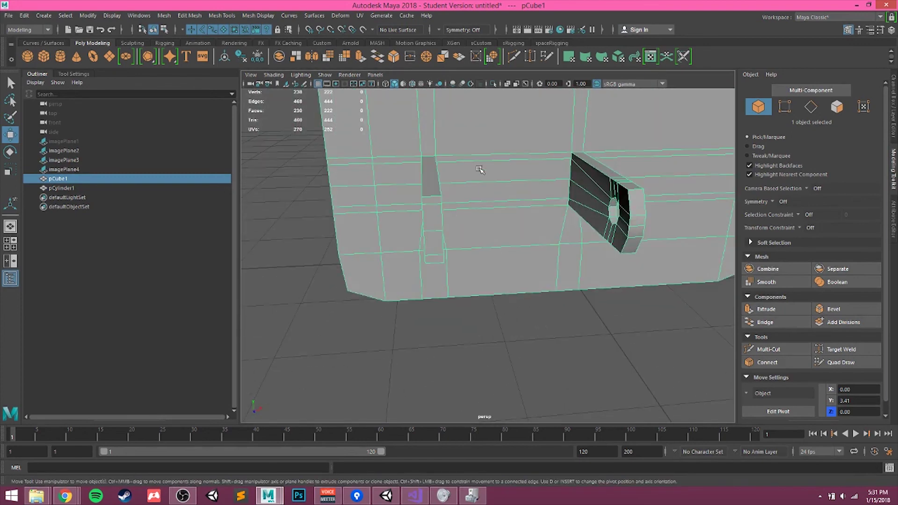
{"action": "mouse_move", "coordinate": [507, 228]}
{"action": "left_mouse_down", "text": "alt"}
{"action": "mouse_move", "coordinate": [595, 224]}
{"action": "mouse_move", "coordinate": [555, 208]}
{"action": "mouse_move", "coordinate": [459, 206]}
{"action": "mouse_move", "coordinate": [543, 210]}
{"action": "mouse_move", "coordinate": [487, 229]}
{"action": "mouse_move", "coordinate": [500, 239]}
{"action": "left_mouse_up", "text": "alt"}
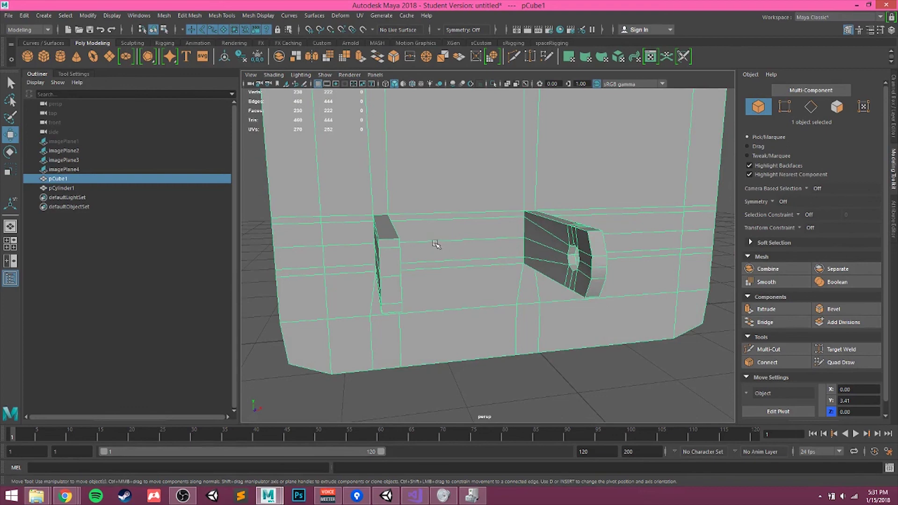
{"action": "left_click_drag", "start_coordinate": [436, 243], "coordinate": [498, 255], "text": "alt"}
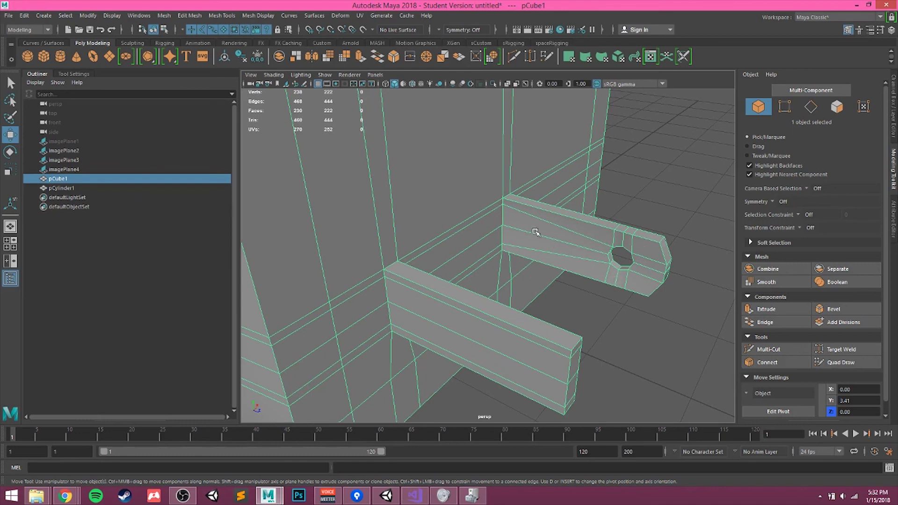
{"action": "left_click_drag", "start_coordinate": [464, 225], "coordinate": [555, 199], "text": "alt"}
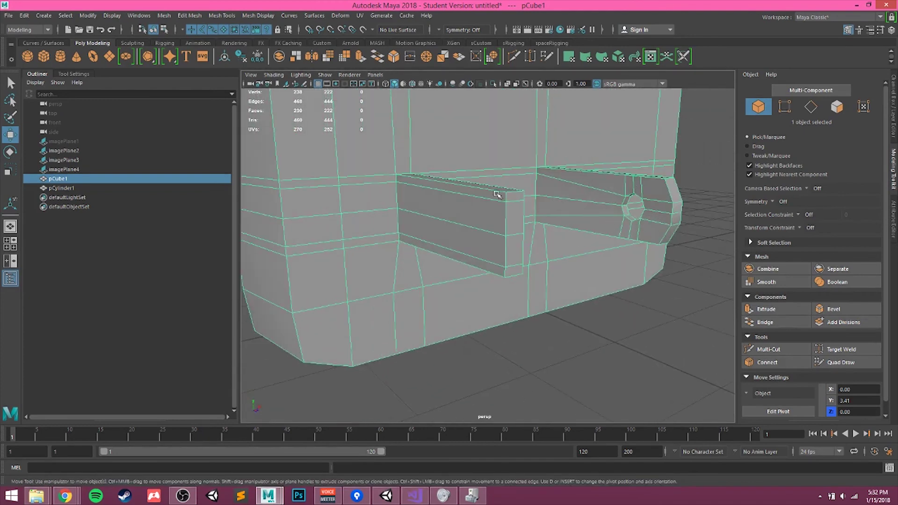
Step: Examine the adapter body's top side and the edge lines running from it down to the prongs
{"action": "left_click_drag", "start_coordinate": [475, 207], "coordinate": [534, 253], "text": "alt"}
{"action": "scroll", "coordinate": [533, 253], "scroll_direction": "down", "scroll_amount": 3}
{"action": "middle_click_drag", "start_coordinate": [474, 226], "coordinate": [468, 246], "text": "alt"}
{"action": "middle_click_drag", "start_coordinate": [443, 173], "coordinate": [476, 281], "text": "alt"}
{"action": "left_click_drag", "start_coordinate": [479, 176], "coordinate": [490, 234], "text": "alt"}
{"action": "scroll", "coordinate": [491, 240], "scroll_direction": "down", "scroll_amount": 5}
{"action": "middle_click_drag", "start_coordinate": [493, 245], "coordinate": [469, 225], "text": "alt"}
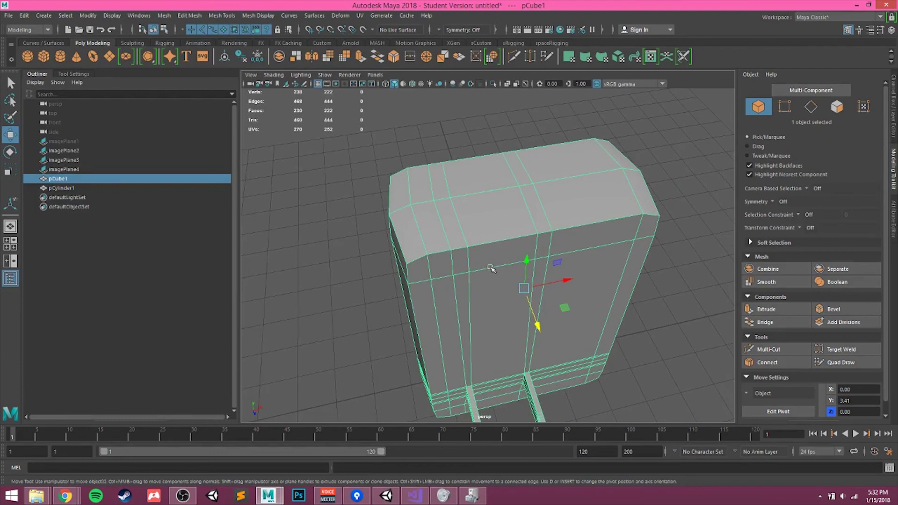
{"action": "middle_click_drag", "start_coordinate": [542, 301], "coordinate": [543, 216], "text": "alt"}
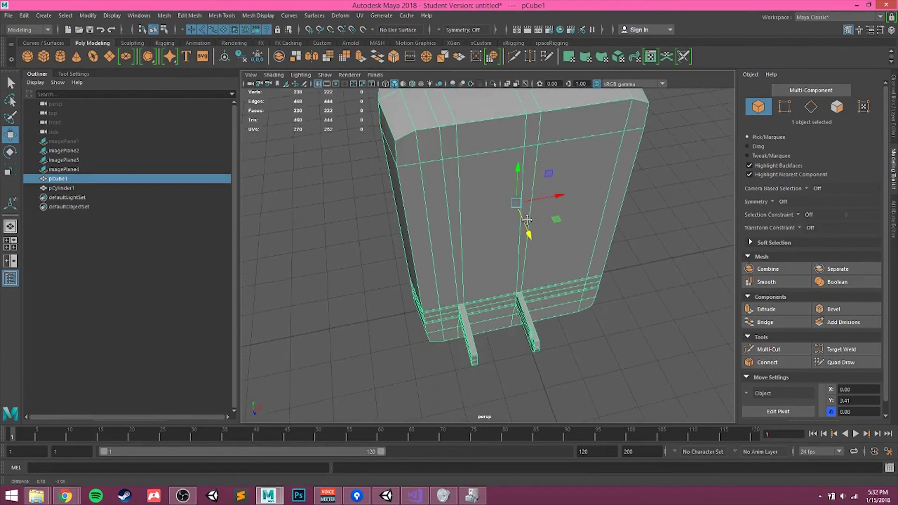
{"action": "scroll", "coordinate": [573, 329], "scroll_direction": "up", "scroll_amount": 4}
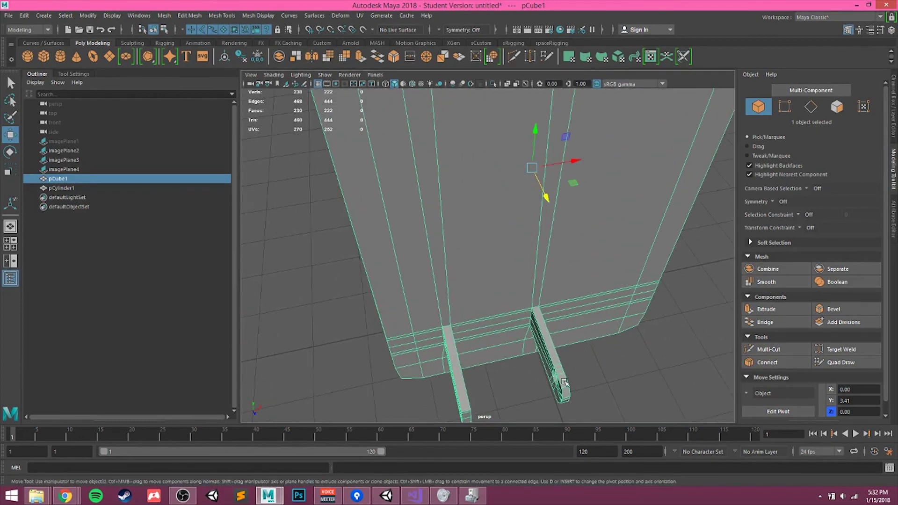
{"action": "left_click_drag", "start_coordinate": [500, 273], "coordinate": [495, 331], "text": "alt"}
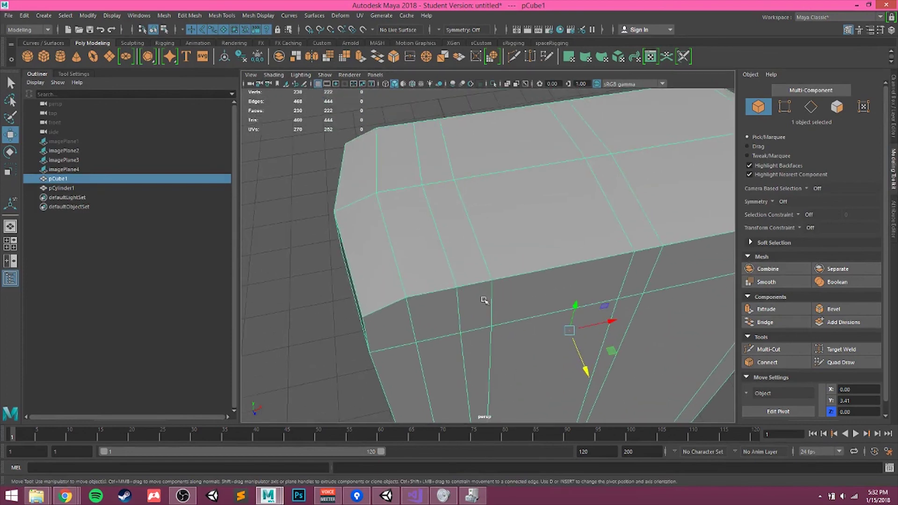
{"action": "left_click_drag", "start_coordinate": [497, 201], "coordinate": [505, 260], "text": "alt"}
{"action": "scroll", "coordinate": [476, 265], "scroll_direction": "down", "scroll_amount": 4}
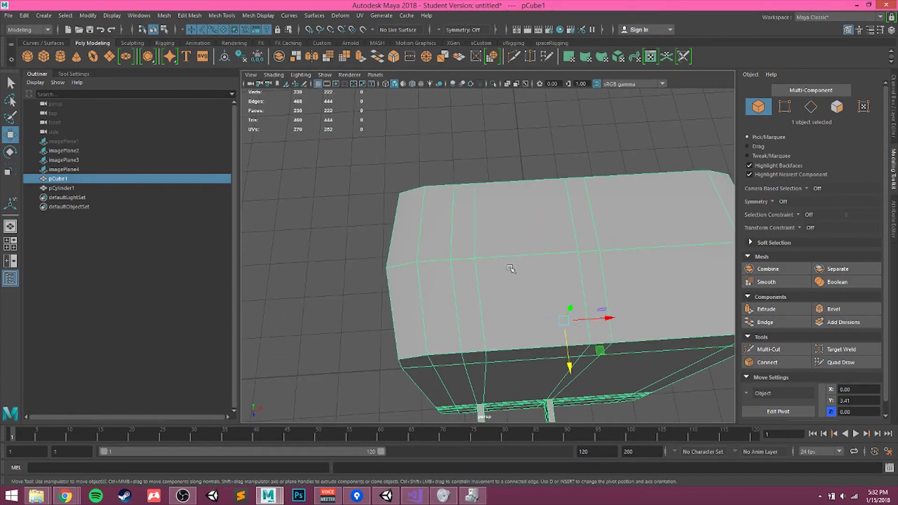
{"action": "left_click_drag", "start_coordinate": [510, 268], "coordinate": [528, 226], "text": "alt"}
Step: Show the reference images of layer1 and switch to the four-view layout
{"action": "left_click", "coordinate": [894, 97]}
{"action": "left_click", "coordinate": [749, 343]}
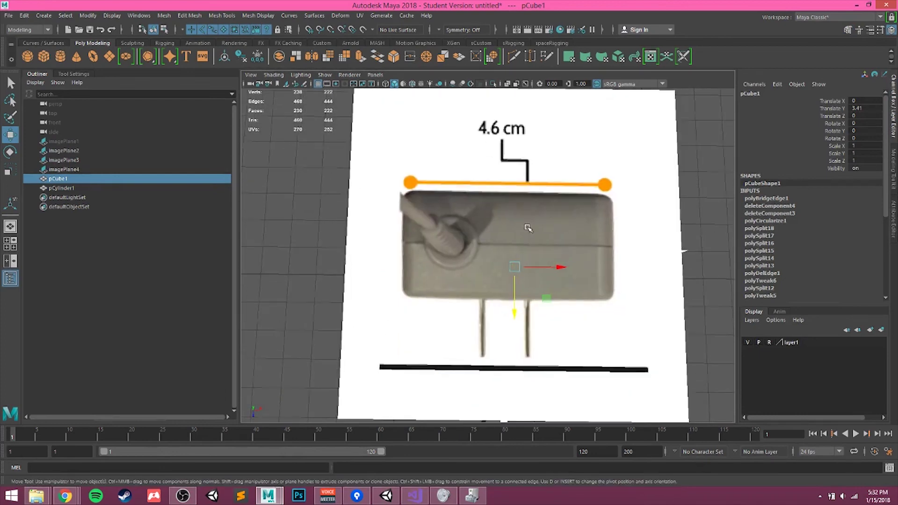
{"action": "key", "text": "space"}
{"action": "key", "text": "space"}
{"action": "key", "text": "space"}
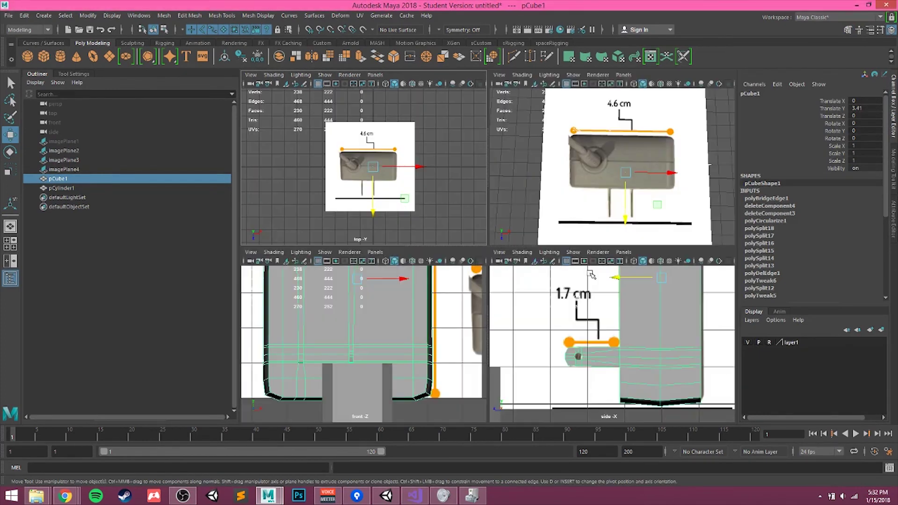
Step: Raise the adapter body to Translate Y 4.109 in the side view and enlarge the top view
{"action": "scroll", "coordinate": [635, 305], "scroll_direction": "down", "scroll_amount": 4}
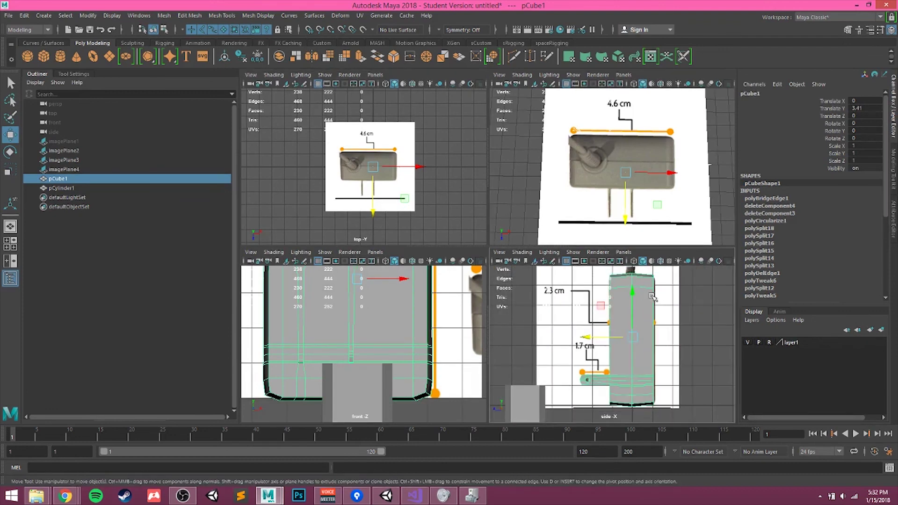
{"action": "left_click_drag", "start_coordinate": [634, 296], "coordinate": [632, 280]}
{"action": "key", "text": "space"}
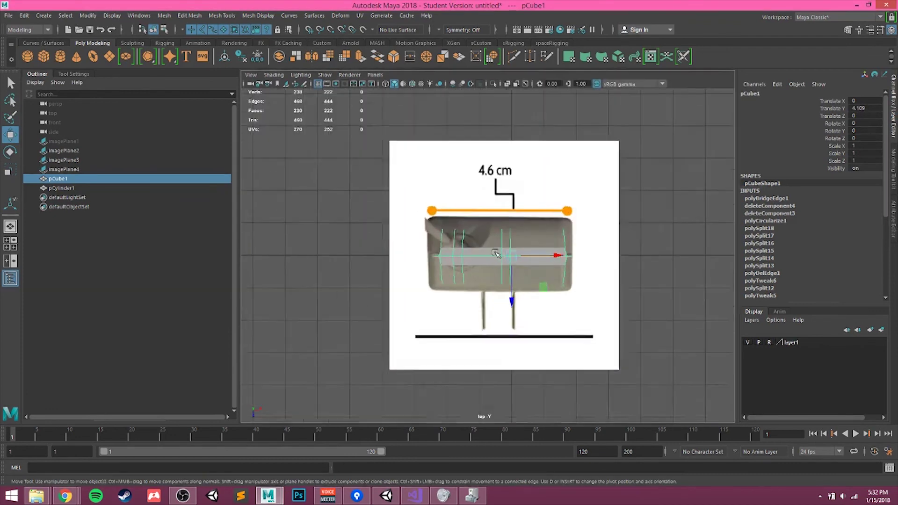
{"action": "scroll", "coordinate": [489, 253], "scroll_direction": "up", "scroll_amount": 3}
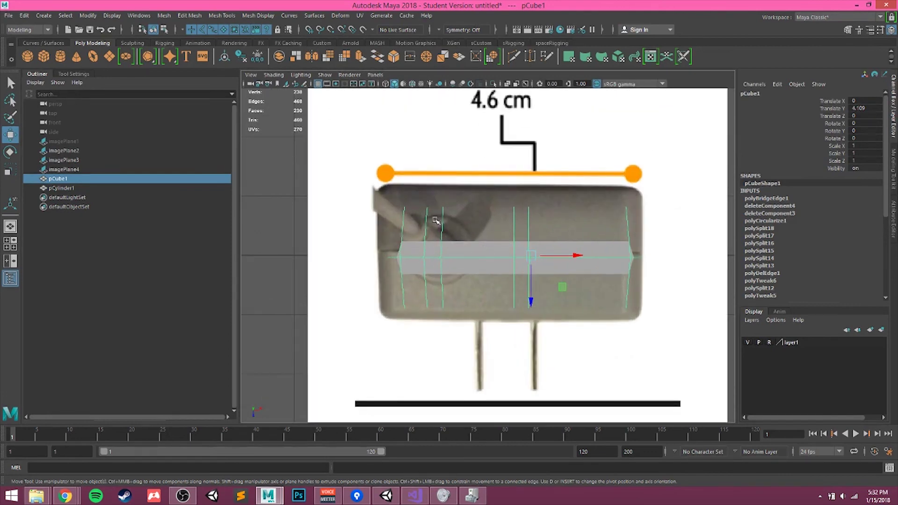
Step: Move the third pair of cross edges from the cord end of the body's top along X, close to the nearer prong
{"action": "right_click_drag", "start_coordinate": [465, 243], "coordinate": [451, 209]}
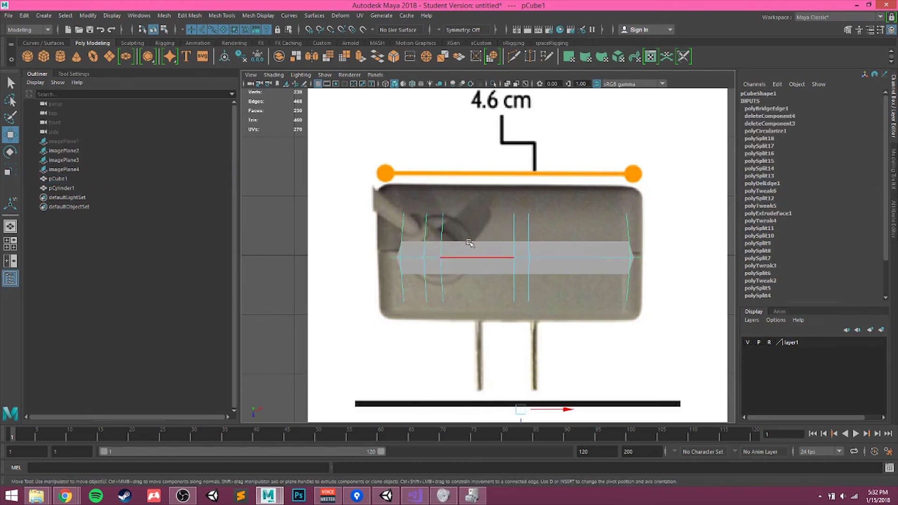
{"action": "left_click", "coordinate": [443, 252]}
{"action": "left_click", "coordinate": [446, 292], "text": "shift"}
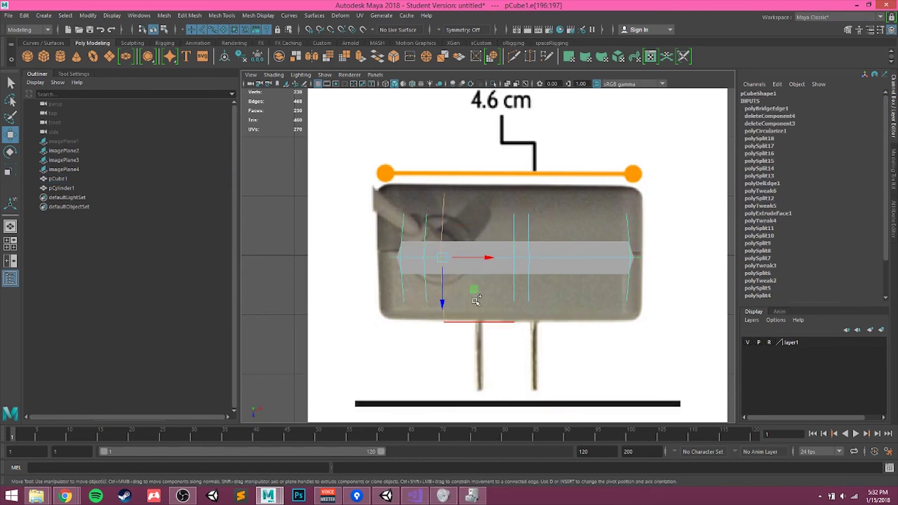
{"action": "mouse_move", "coordinate": [483, 257]}
{"action": "left_mouse_down"}
{"action": "mouse_move", "coordinate": [517, 258]}
{"action": "mouse_move", "coordinate": [477, 259]}
{"action": "mouse_move", "coordinate": [485, 261]}
{"action": "left_mouse_up"}
Step: Move the second pair of cross edges to the cord ring's centre, about X -1.51, and the outermost cord-side pair to about X -2.10
{"action": "left_click", "coordinate": [436, 228]}
{"action": "left_click", "coordinate": [428, 289], "text": "shift"}
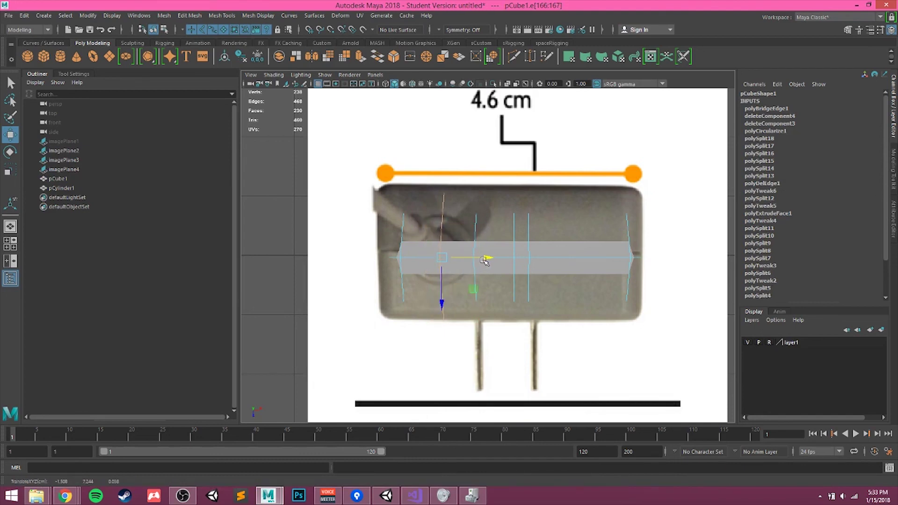
{"action": "left_click", "coordinate": [408, 235]}
{"action": "left_click", "coordinate": [405, 294], "text": "shift"}
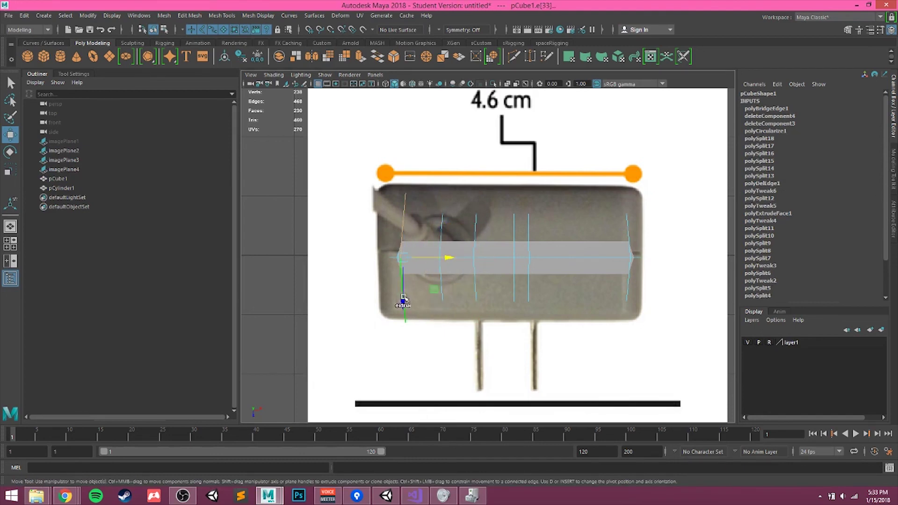
{"action": "left_click_drag", "start_coordinate": [444, 256], "coordinate": [448, 257]}
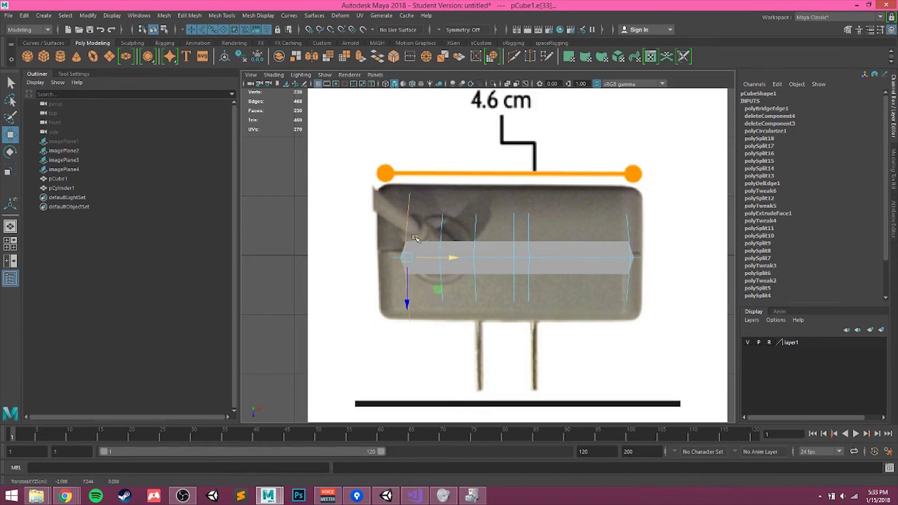
{"action": "left_click", "coordinate": [848, 30]}
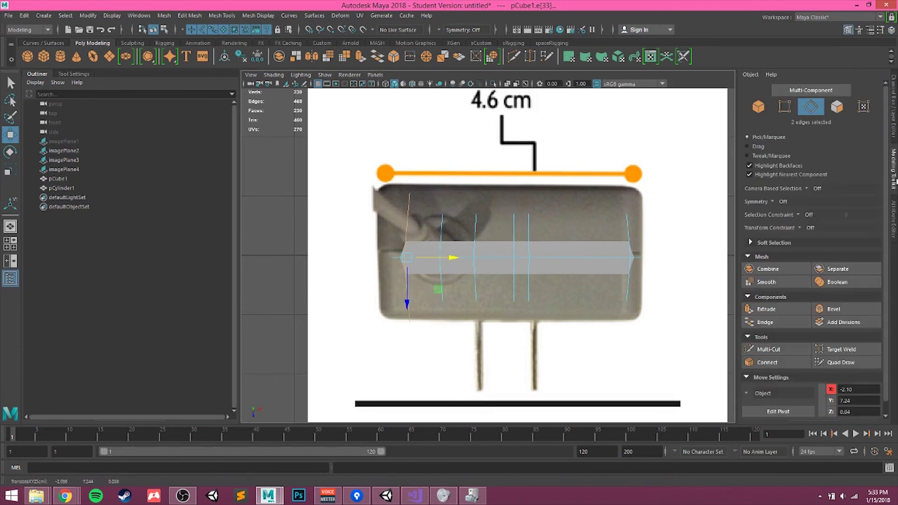
Step: Cut two lengthwise edge loops across the body's top with Multi-Cut, one on each side of the centre line
{"action": "left_click", "coordinate": [769, 349]}
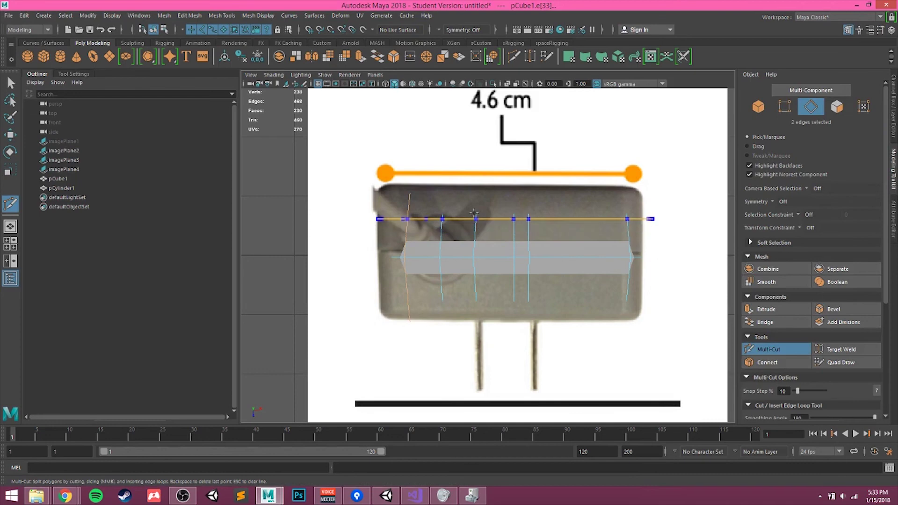
{"action": "left_click", "coordinate": [474, 216], "text": "ctrl"}
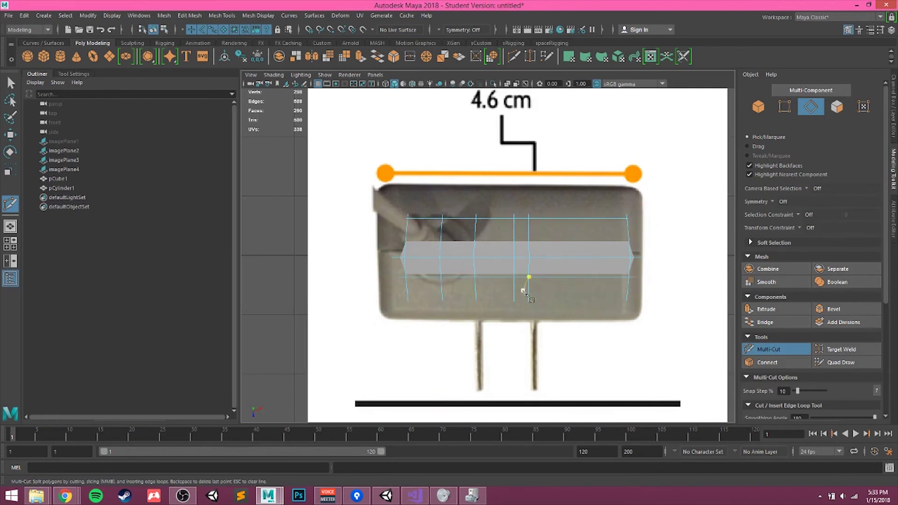
{"action": "left_click", "coordinate": [451, 285], "text": "ctrl"}
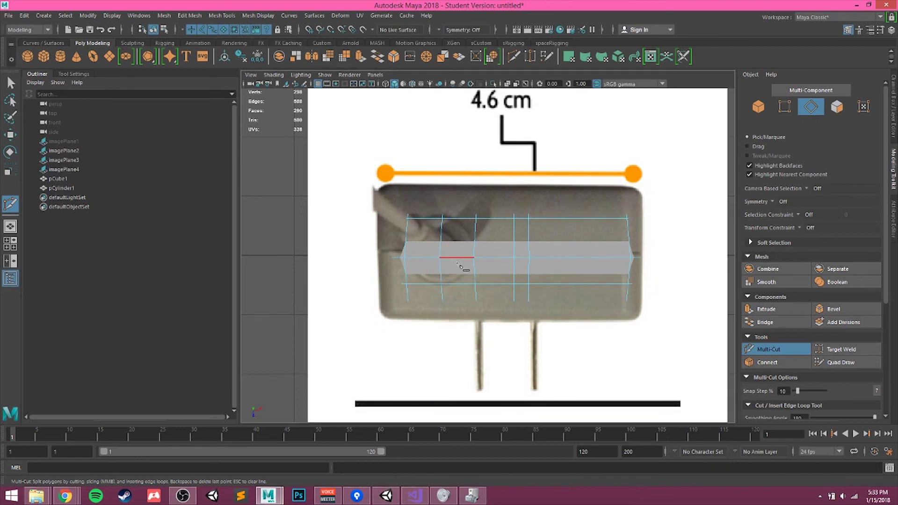
Step: Select the eight edges surrounding the cord ring's centre on the body's top and circularize them
{"action": "key", "text": "w"}
{"action": "right_click_drag", "start_coordinate": [465, 238], "coordinate": [464, 215]}
{"action": "left_click", "coordinate": [456, 218]}
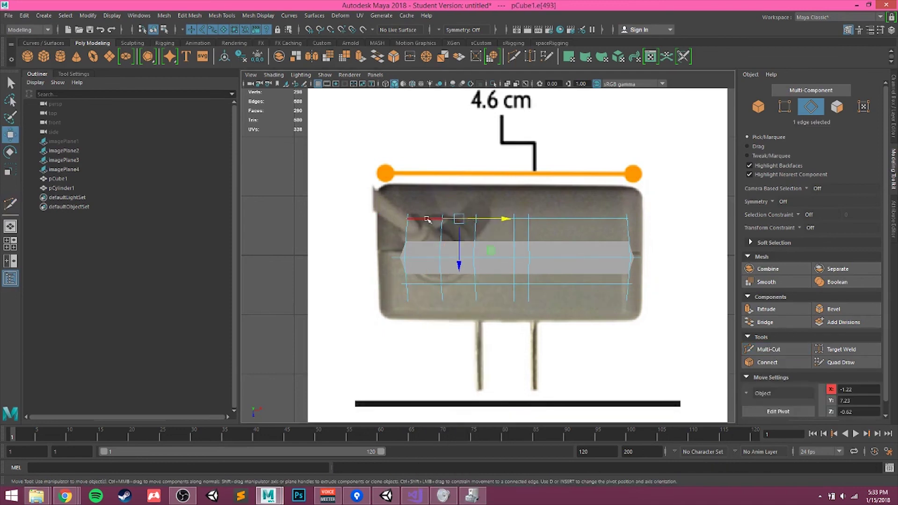
{"action": "left_click", "coordinate": [427, 219], "text": "shift"}
{"action": "left_click", "coordinate": [406, 234], "text": "shift"}
{"action": "left_click", "coordinate": [406, 271], "text": "shift"}
{"action": "left_click", "coordinate": [426, 283], "text": "shift"}
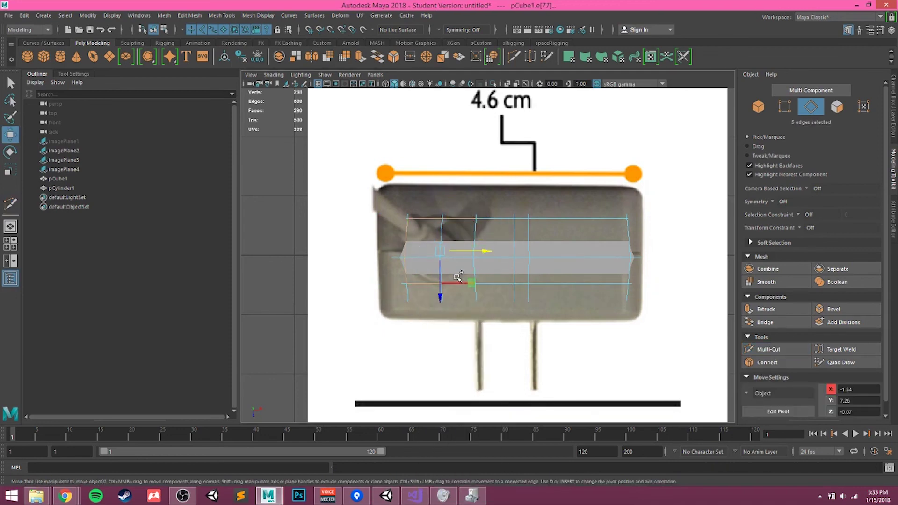
{"action": "left_click", "coordinate": [476, 260], "text": "shift"}
{"action": "left_click", "coordinate": [426, 56]}
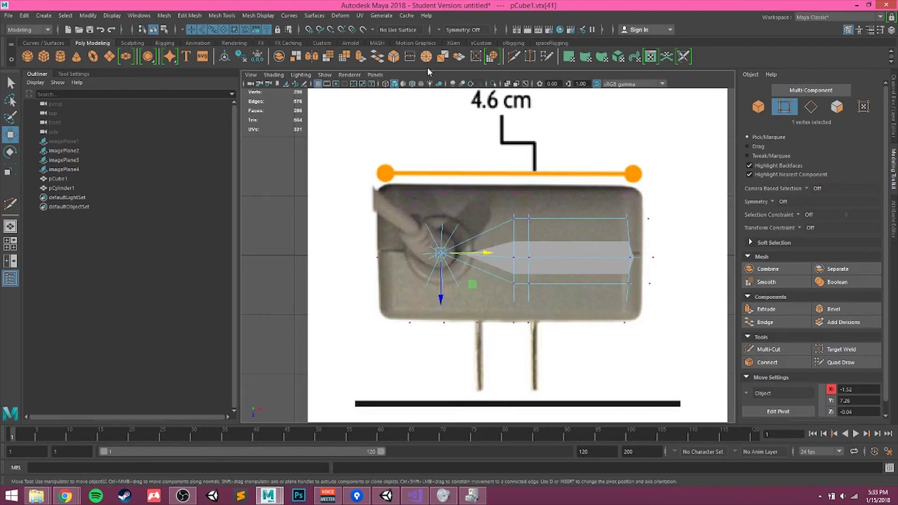
{"action": "key", "text": "ctrl+z"}
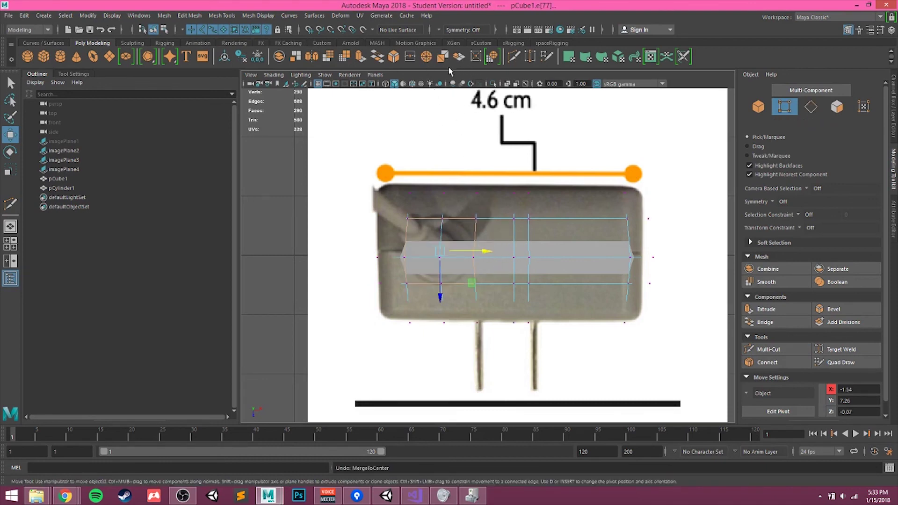
{"action": "left_click", "coordinate": [492, 57]}
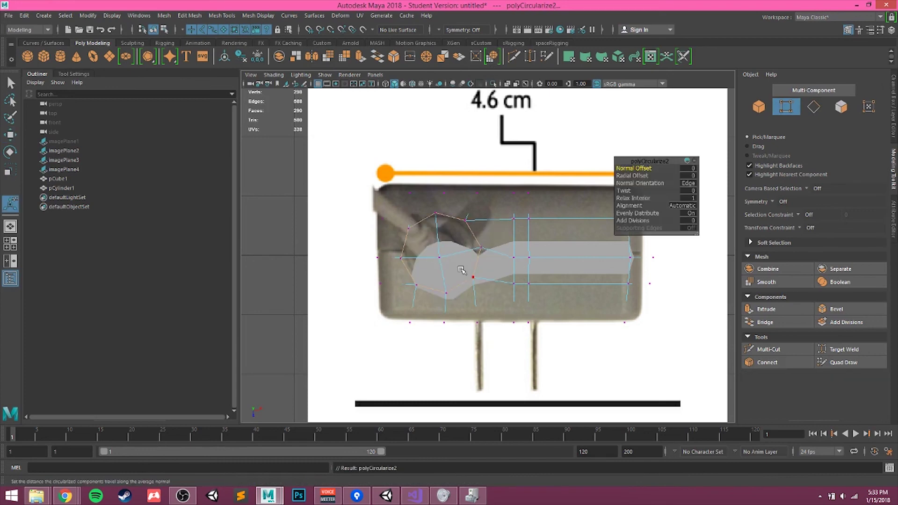
Step: Rotate the circularized edges slightly about Y in the top view to even out their alignment with the cord ring
{"action": "middle_click_drag", "start_coordinate": [492, 266], "coordinate": [490, 277], "text": "alt"}
{"action": "key", "text": "space"}
{"action": "key", "text": "space"}
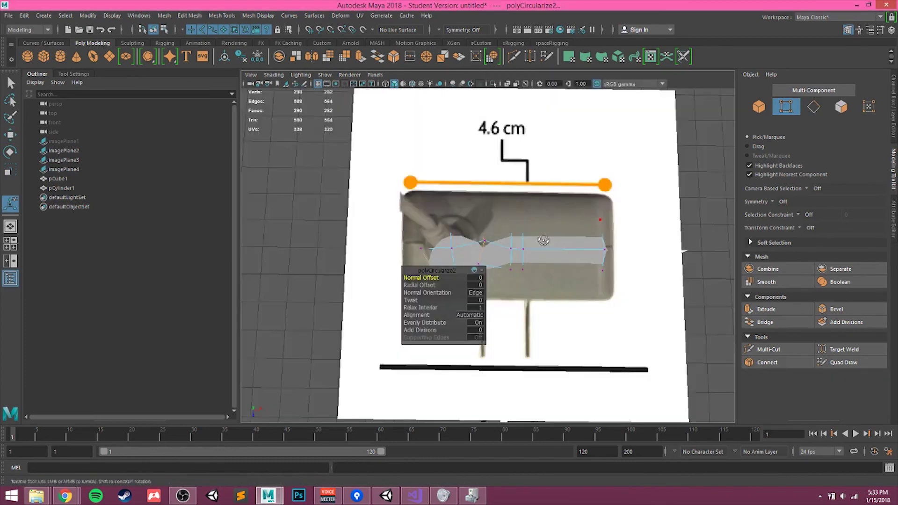
{"action": "left_click_drag", "start_coordinate": [545, 245], "coordinate": [486, 222], "text": "alt"}
{"action": "scroll", "coordinate": [486, 221], "scroll_direction": "up", "scroll_amount": 6}
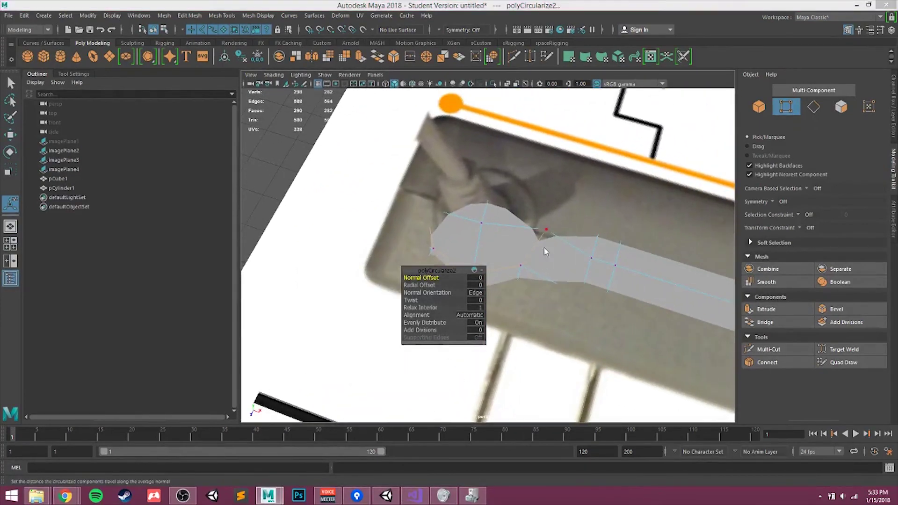
{"action": "key", "text": "space"}
{"action": "scroll", "coordinate": [356, 182], "scroll_direction": "up", "scroll_amount": 3}
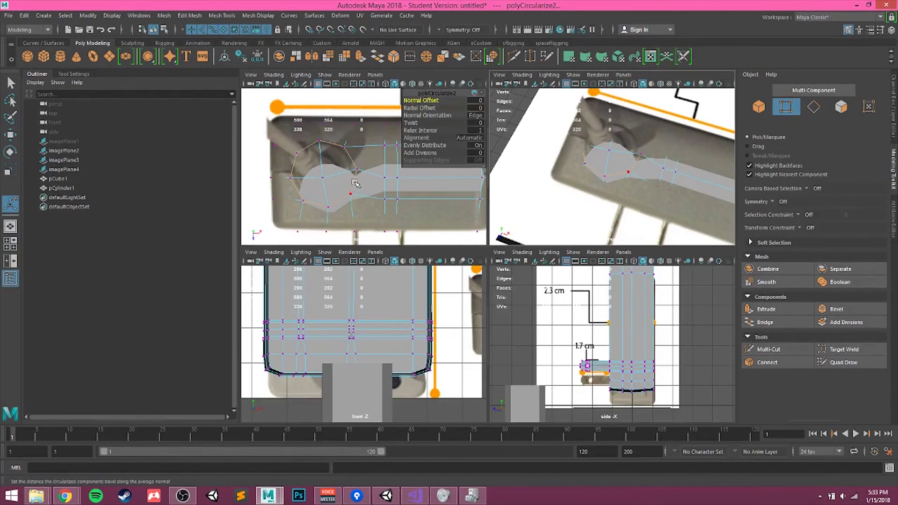
{"action": "key", "text": "e"}
{"action": "left_click_drag", "start_coordinate": [350, 205], "coordinate": [351, 208]}
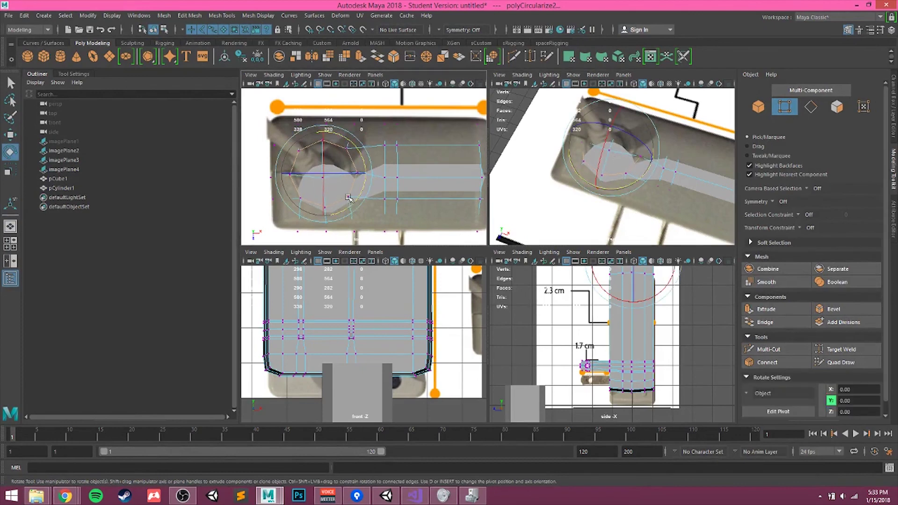
{"action": "key", "text": "w"}
{"action": "left_click", "coordinate": [347, 193]}
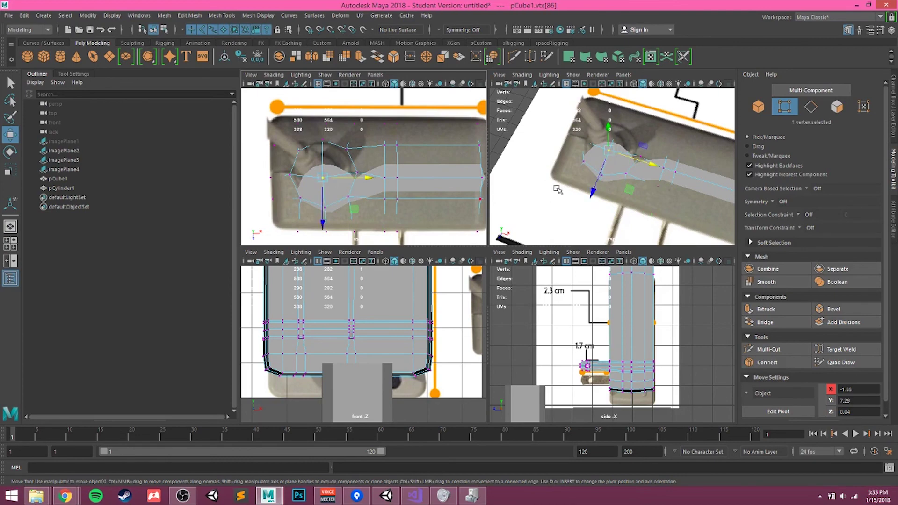
Step: Examine the circularized edge loop on the body's top in the perspective view with the layer1 reference images hidden
{"action": "key", "text": "space"}
{"action": "left_click_drag", "start_coordinate": [524, 197], "coordinate": [627, 198], "text": "alt"}
{"action": "left_click_drag", "start_coordinate": [490, 229], "coordinate": [636, 239], "text": "alt"}
{"action": "scroll", "coordinate": [627, 233], "scroll_direction": "down", "scroll_amount": 3}
{"action": "middle_click_drag", "start_coordinate": [610, 222], "coordinate": [539, 230], "text": "alt"}
{"action": "left_click_drag", "start_coordinate": [539, 229], "coordinate": [333, 292], "text": "alt"}
{"action": "scroll", "coordinate": [451, 261], "scroll_direction": "up", "scroll_amount": 4}
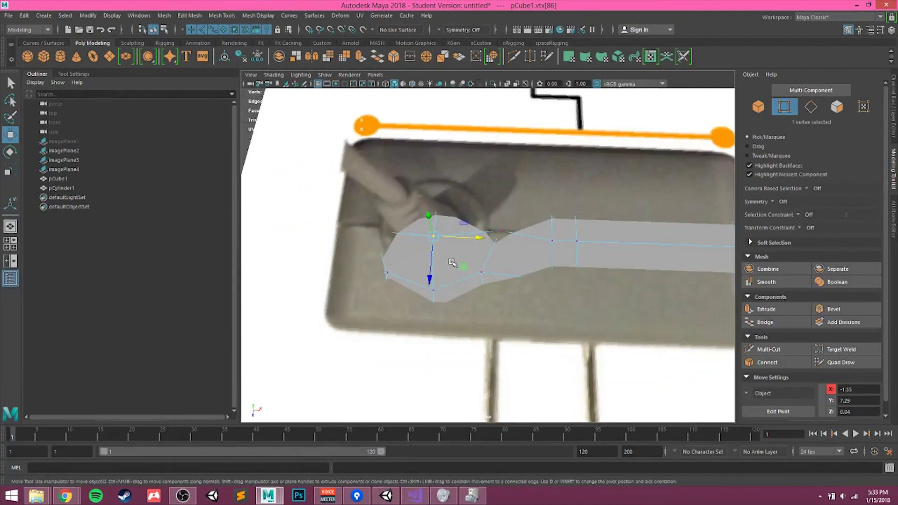
{"action": "middle_click_drag", "start_coordinate": [596, 259], "coordinate": [552, 268], "text": "alt"}
{"action": "scroll", "coordinate": [552, 268], "scroll_direction": "down", "scroll_amount": 6}
{"action": "left_click", "coordinate": [893, 185]}
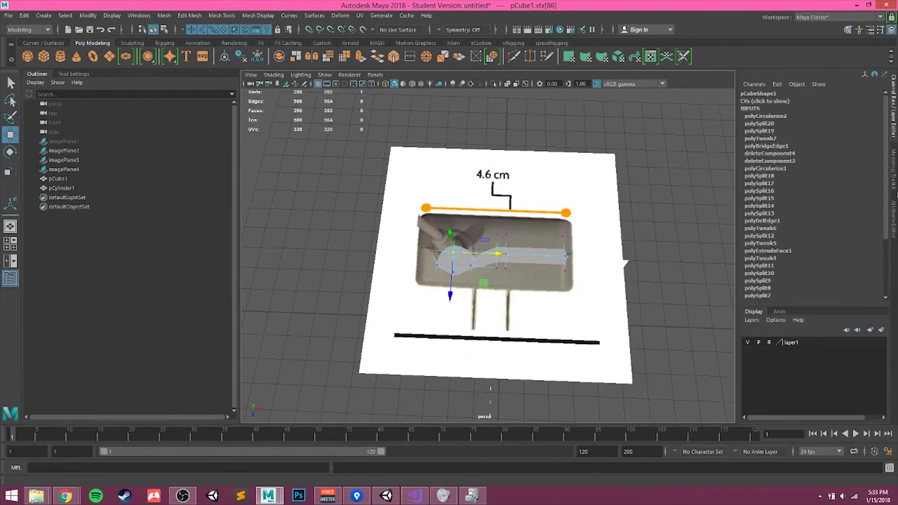
{"action": "left_click", "coordinate": [895, 169]}
{"action": "left_click", "coordinate": [894, 123]}
{"action": "left_click", "coordinate": [748, 343]}
{"action": "left_click_drag", "start_coordinate": [504, 257], "coordinate": [527, 241], "text": "alt"}
{"action": "scroll", "coordinate": [542, 230], "scroll_direction": "up", "scroll_amount": 5}
{"action": "key", "text": "q"}
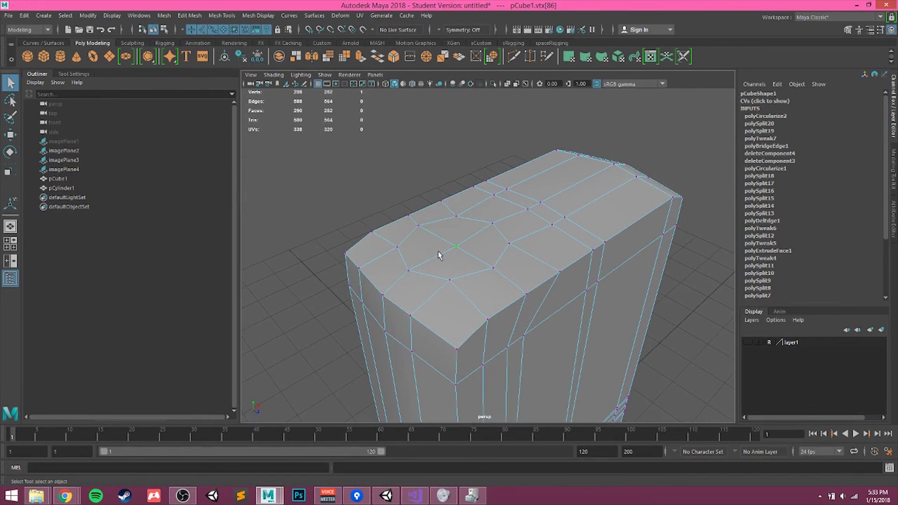
Step: Undo the rotation and the circularizing of the edges around the cord ring
{"action": "key", "text": "ctrl+z"}
{"action": "key", "text": "ctrl+z"}
{"action": "key", "text": "ctrl+z"}
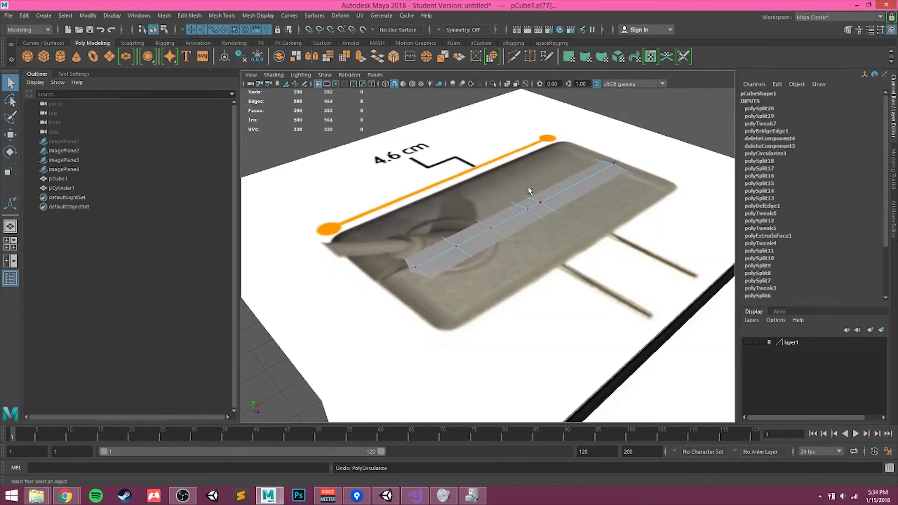
Step: Hide the layer1 reference images so the whole adapter body is in view
{"action": "left_click", "coordinate": [749, 343]}
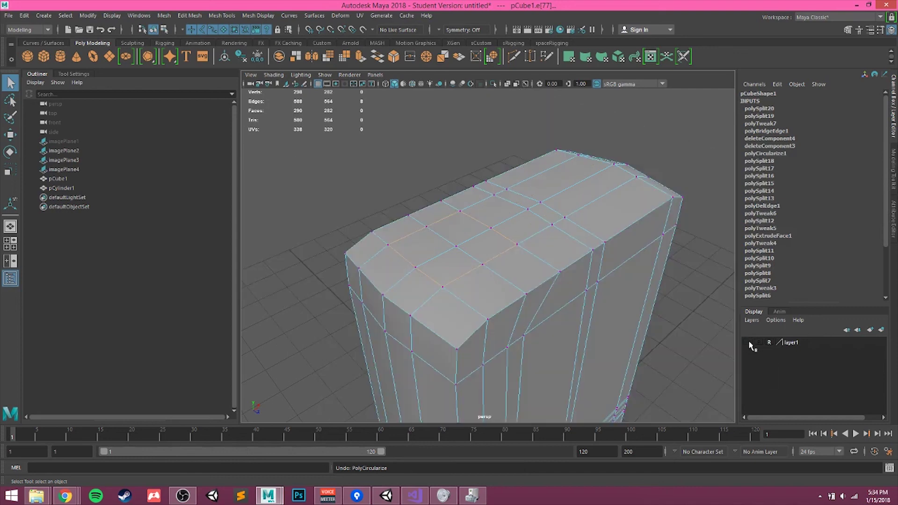
{"action": "left_click", "coordinate": [749, 343]}
{"action": "left_click", "coordinate": [748, 343]}
{"action": "scroll", "coordinate": [551, 313], "scroll_direction": "down", "scroll_amount": 5}
{"action": "middle_click_drag", "start_coordinate": [579, 327], "coordinate": [563, 256], "text": "alt"}
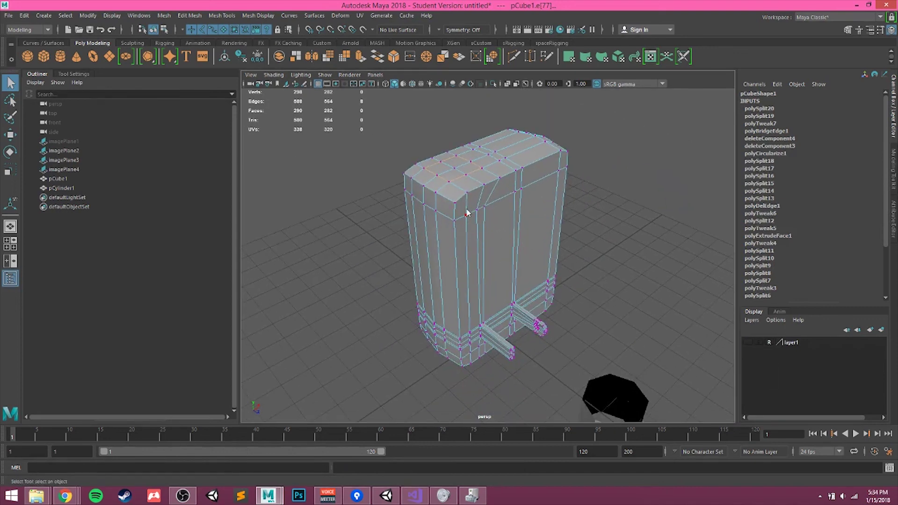
Step: Select the cylinder in object mode and move it above the body's cord end, to Translate X -1.101 and Translate Y 8.148
{"action": "key", "text": "F8"}
{"action": "left_click", "coordinate": [622, 392]}
{"action": "left_click_drag", "start_coordinate": [621, 391], "coordinate": [436, 85], "text": "alt"}
{"action": "key", "text": "w"}
{"action": "key", "text": "f"}
{"action": "left_click_drag", "start_coordinate": [468, 306], "coordinate": [526, 285], "text": "alt"}
{"action": "left_click_drag", "start_coordinate": [540, 253], "coordinate": [392, 270]}
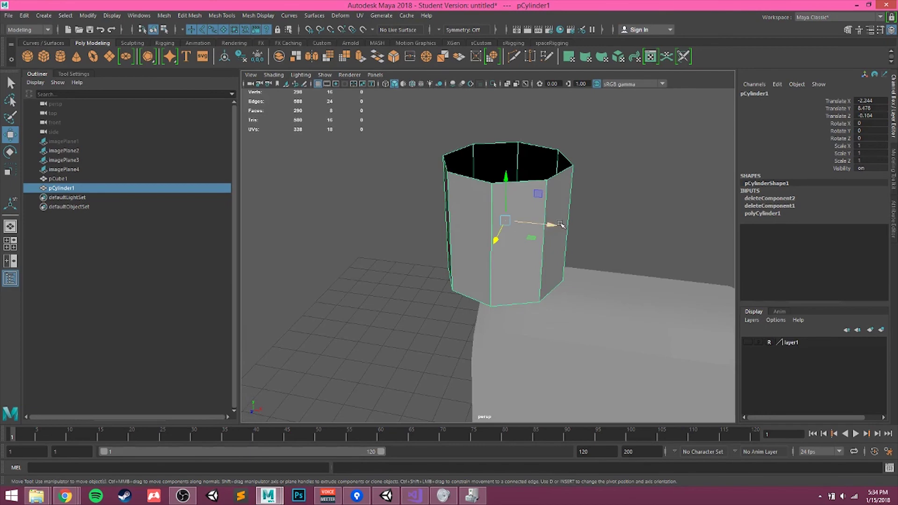
{"action": "left_click_drag", "start_coordinate": [560, 225], "coordinate": [629, 256]}
{"action": "left_click_drag", "start_coordinate": [581, 192], "coordinate": [584, 209]}
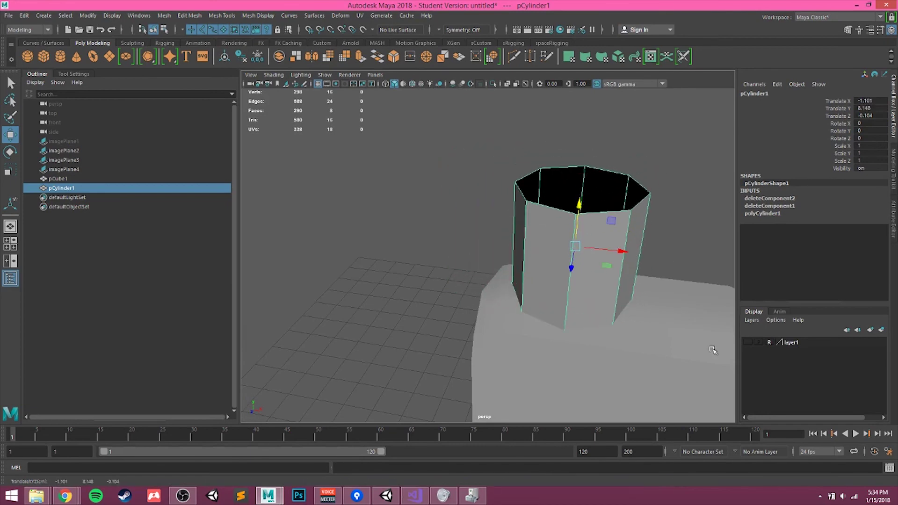
Step: Show wireframe on shaded in the enlarged top view and scale the cylinder uniformly to 0.642
{"action": "key", "text": "space"}
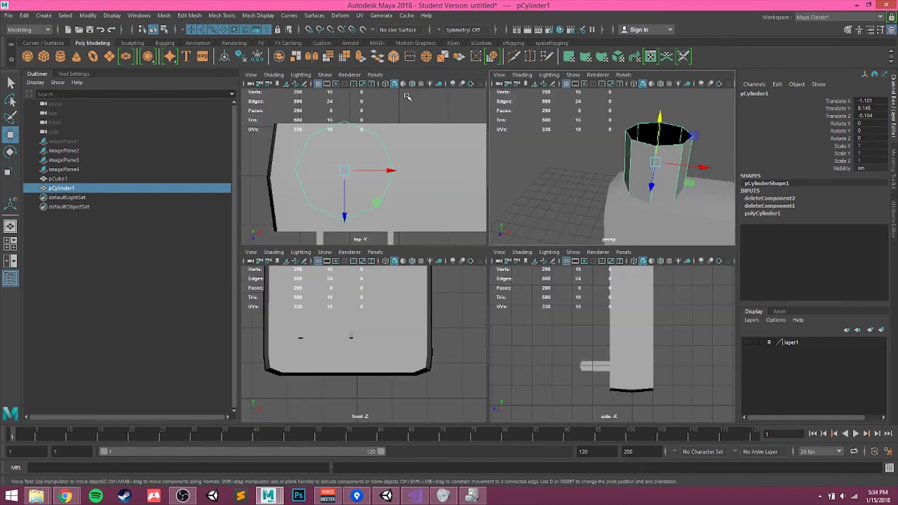
{"action": "key", "text": "space"}
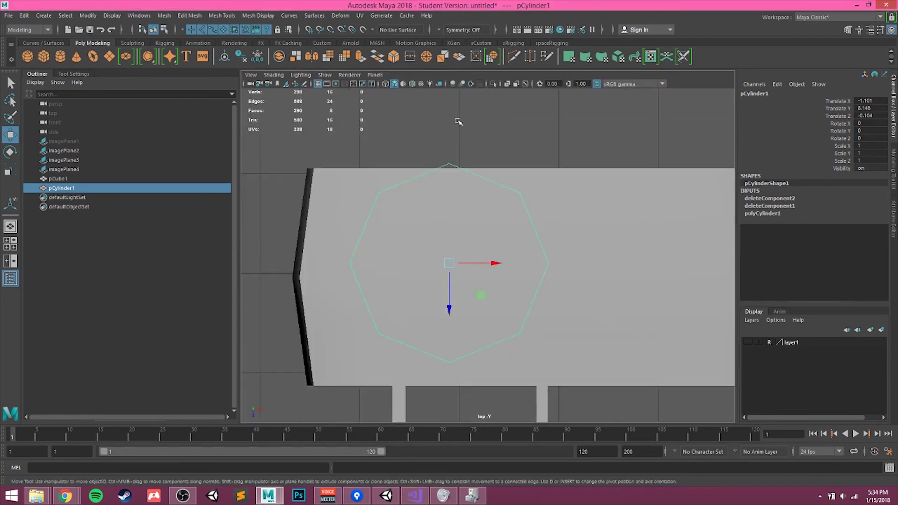
{"action": "left_click", "coordinate": [412, 86]}
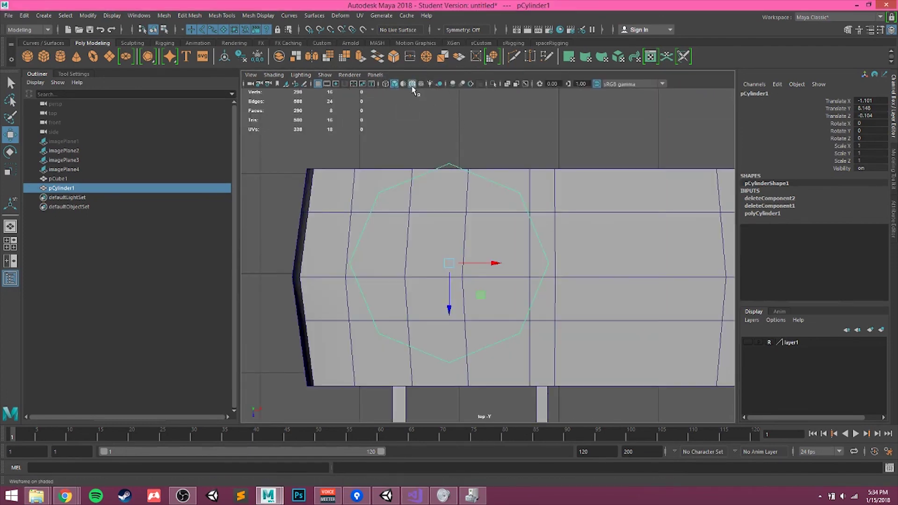
{"action": "left_click_drag", "start_coordinate": [450, 312], "coordinate": [451, 326]}
{"action": "left_click_drag", "start_coordinate": [451, 282], "coordinate": [374, 276]}
{"action": "key", "text": "r"}
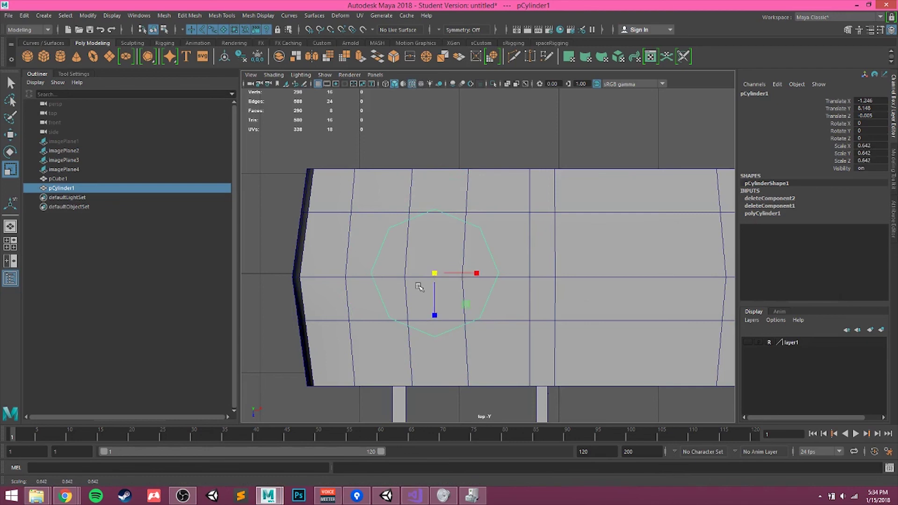
Step: Fit the cylinder over the cord ring in the layer1 reference, at Translate X -1.533, Translate Z -0.094 and uniform scale 0.612
{"action": "key", "text": "w"}
{"action": "left_click_drag", "start_coordinate": [481, 275], "coordinate": [508, 270]}
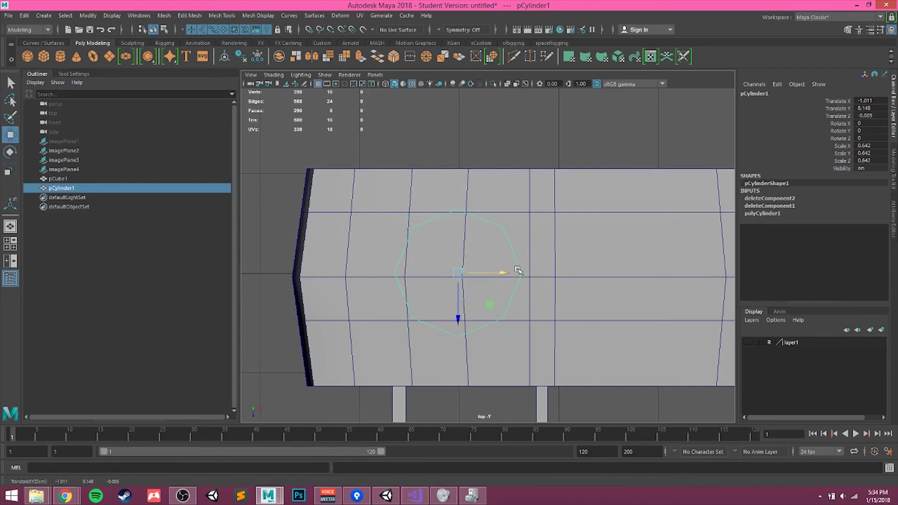
{"action": "left_click", "coordinate": [747, 343]}
{"action": "left_click", "coordinate": [748, 343]}
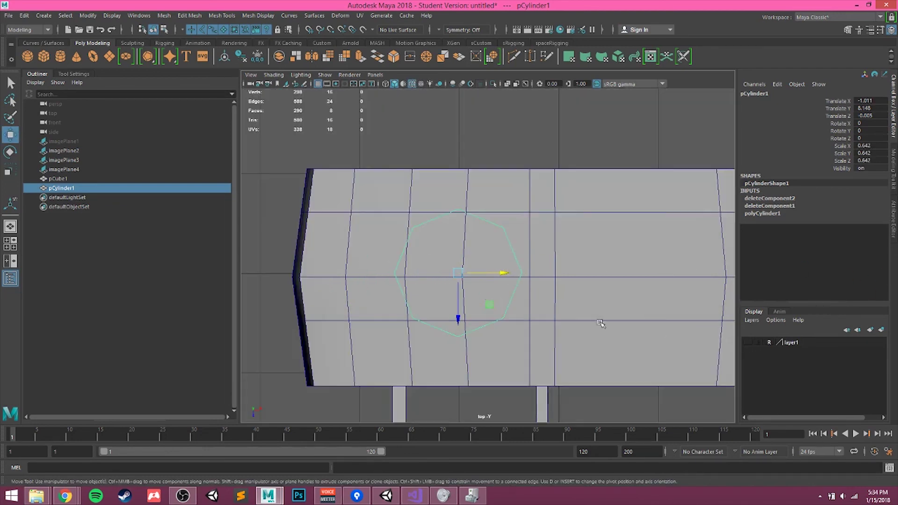
{"action": "left_click_drag", "start_coordinate": [461, 278], "coordinate": [410, 274]}
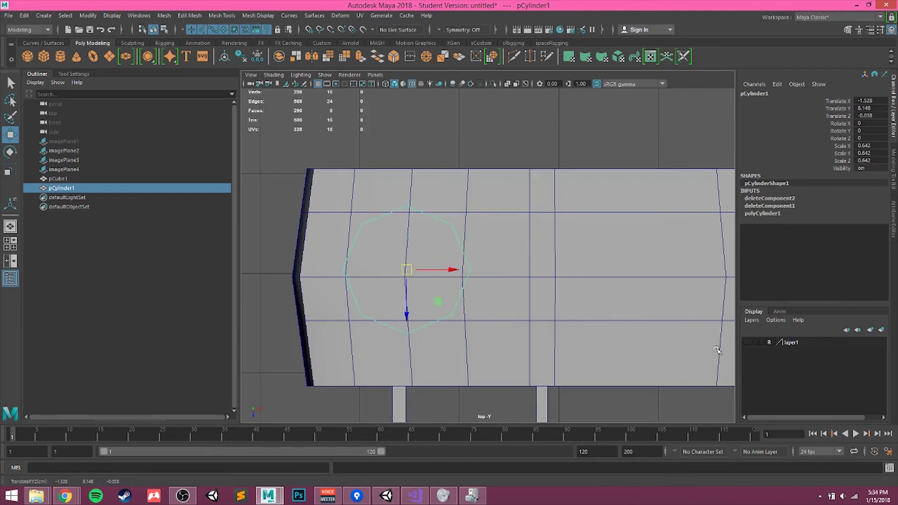
{"action": "left_click", "coordinate": [748, 343]}
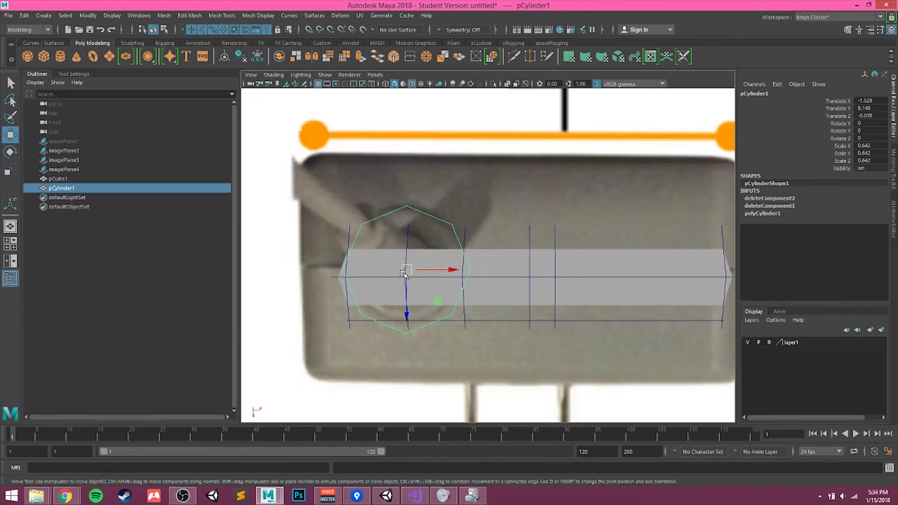
{"action": "left_click_drag", "start_coordinate": [405, 274], "coordinate": [399, 266]}
{"action": "key", "text": "r"}
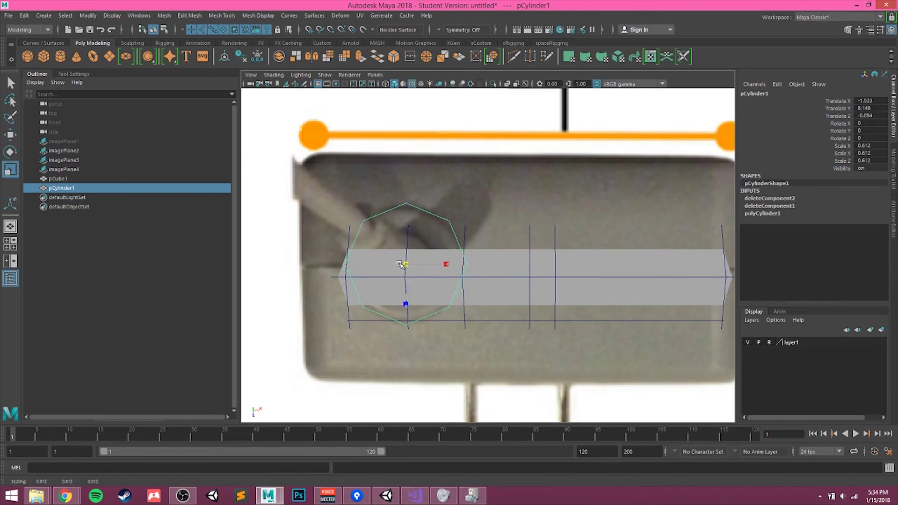
Step: Hide layer1 and move the body vertex behind the ring's centre, on the side away from the prongs, onto the cylinder's nearest corner
{"action": "left_click", "coordinate": [748, 344]}
{"action": "left_click", "coordinate": [420, 229]}
{"action": "right_click_drag", "start_coordinate": [456, 199], "coordinate": [407, 199]}
{"action": "left_click", "coordinate": [416, 219]}
{"action": "key", "text": "w"}
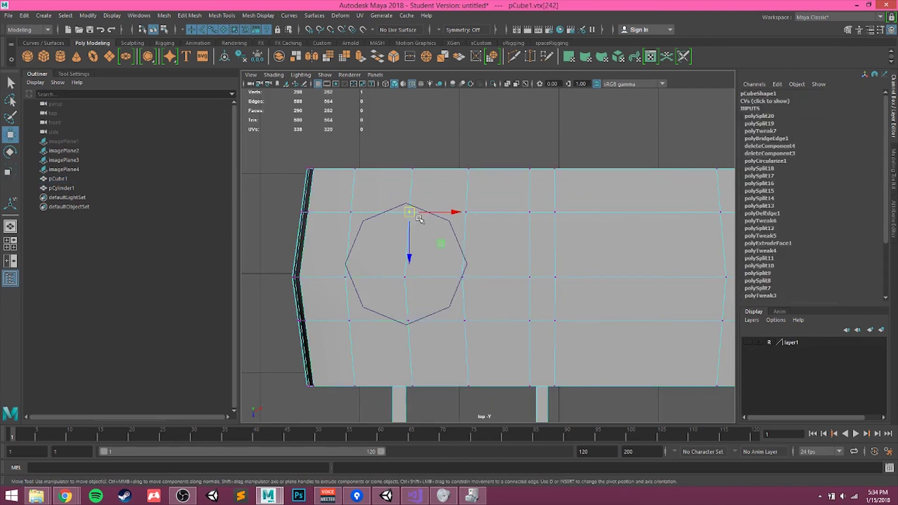
{"action": "left_click_drag", "start_coordinate": [411, 252], "coordinate": [407, 244]}
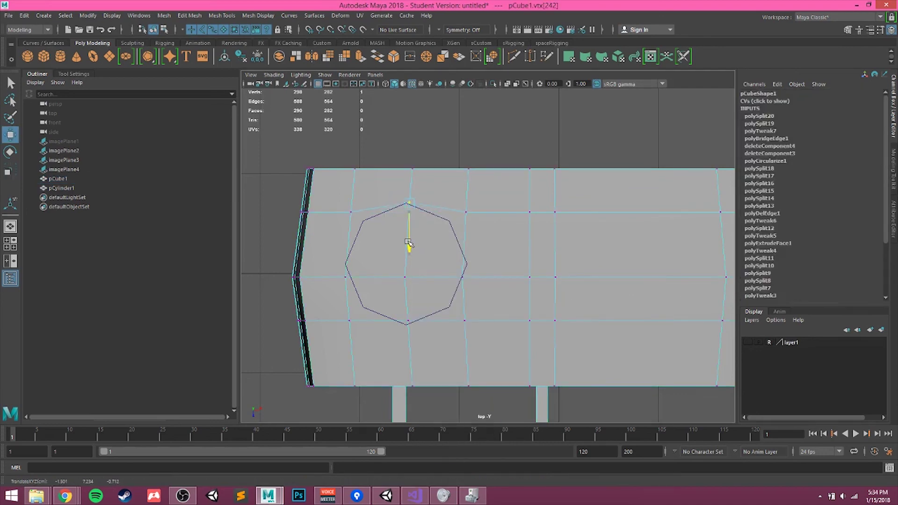
{"action": "left_click_drag", "start_coordinate": [452, 206], "coordinate": [448, 205]}
Step: Snap the neighbouring body vertex on the cord side onto the cylinder's adjacent corner and check it in the perspective view
{"action": "left_click", "coordinate": [359, 210]}
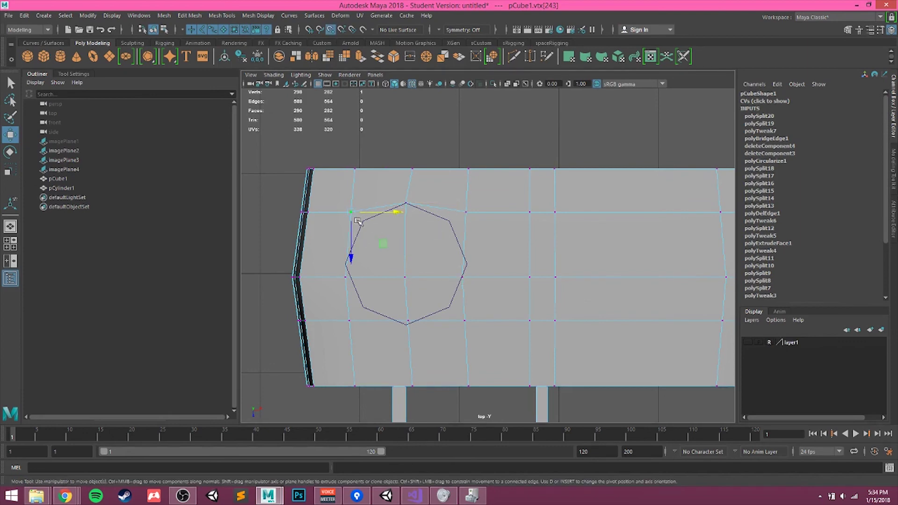
{"action": "left_click_drag", "start_coordinate": [356, 218], "coordinate": [371, 219]}
{"action": "key", "text": "space"}
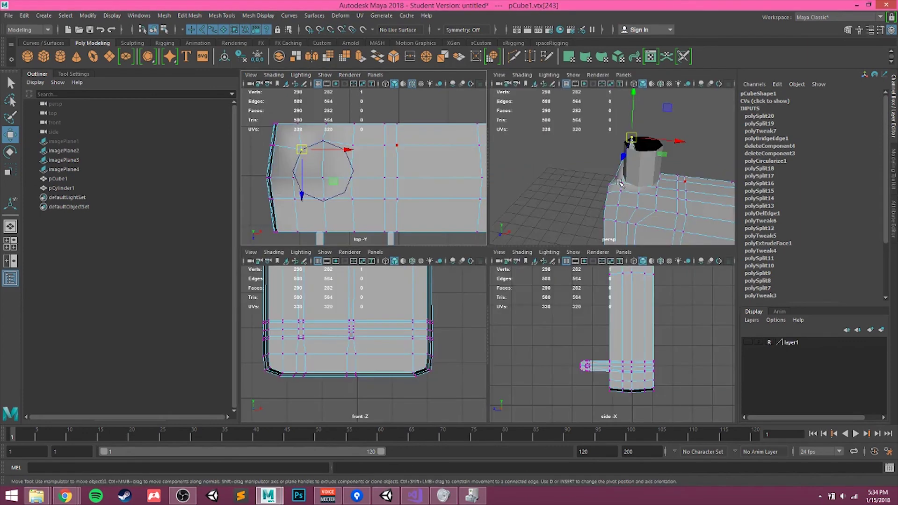
{"action": "key", "text": "space"}
{"action": "scroll", "coordinate": [540, 232], "scroll_direction": "up", "scroll_amount": 3}
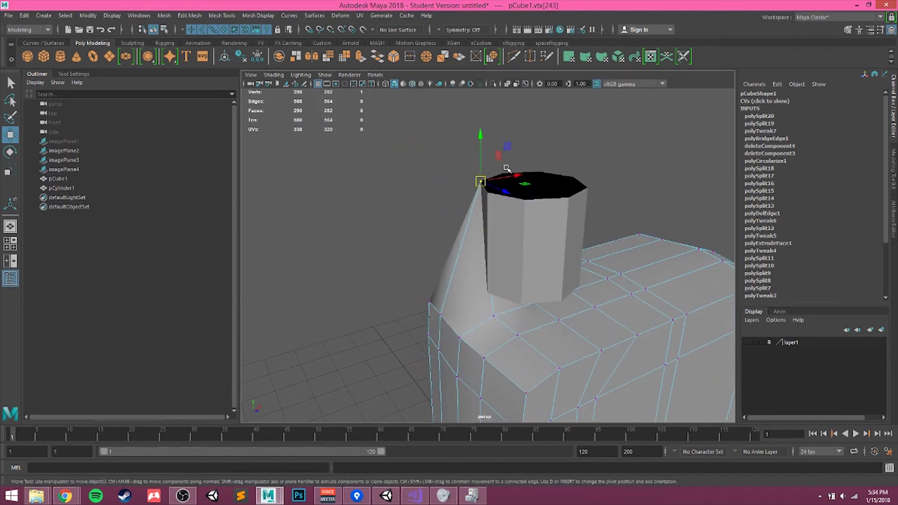
Step: Undo the last moves of the snapped body vertex and lower the cylinder onto the body, to Translate Y 7.898
{"action": "left_click_drag", "start_coordinate": [481, 141], "coordinate": [538, 274]}
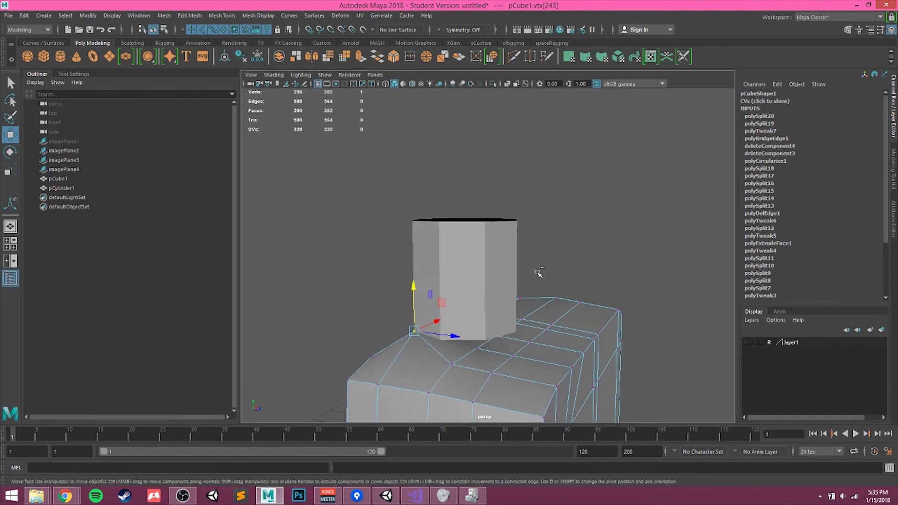
{"action": "key", "text": "ctrl+z"}
{"action": "key", "text": "ctrl+z"}
{"action": "left_click", "coordinate": [464, 301]}
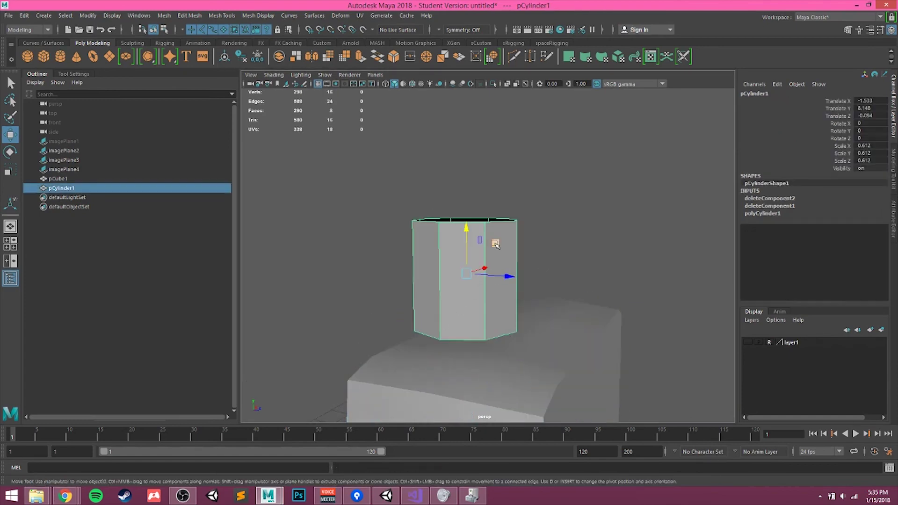
{"action": "left_click_drag", "start_coordinate": [464, 244], "coordinate": [468, 252]}
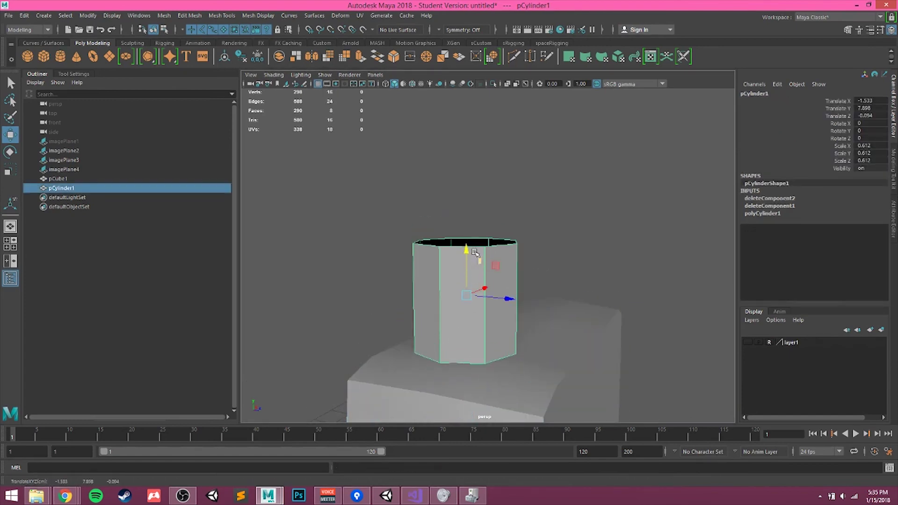
{"action": "left_click", "coordinate": [401, 345]}
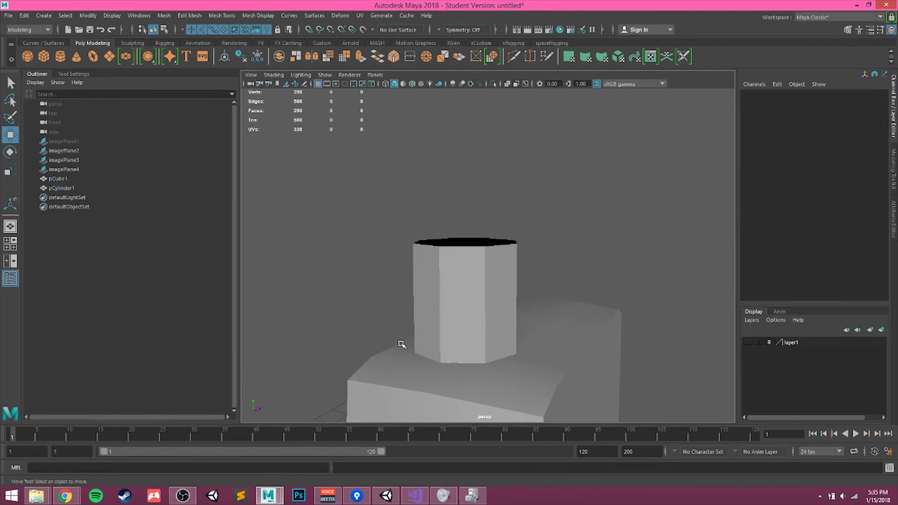
Step: Snap the three body vertices nearest the cylinder's near side onto its matching bottom corners
{"action": "scroll", "coordinate": [406, 364], "scroll_direction": "up", "scroll_amount": 2}
{"action": "left_click", "coordinate": [405, 368]}
{"action": "middle_click_drag", "start_coordinate": [405, 367], "coordinate": [408, 327], "text": "alt"}
{"action": "left_click_drag", "start_coordinate": [409, 327], "coordinate": [380, 348], "text": "alt"}
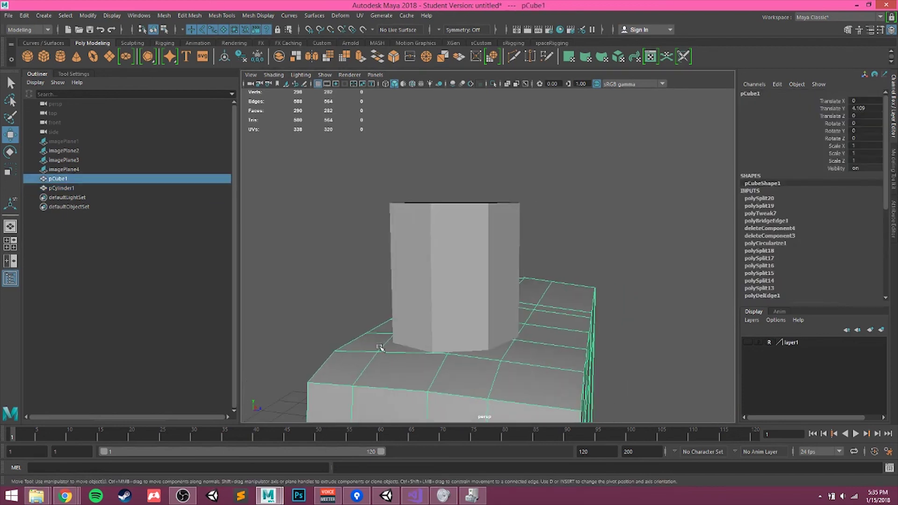
{"action": "right_click_drag", "start_coordinate": [380, 347], "coordinate": [327, 238]}
{"action": "left_click", "coordinate": [377, 351]}
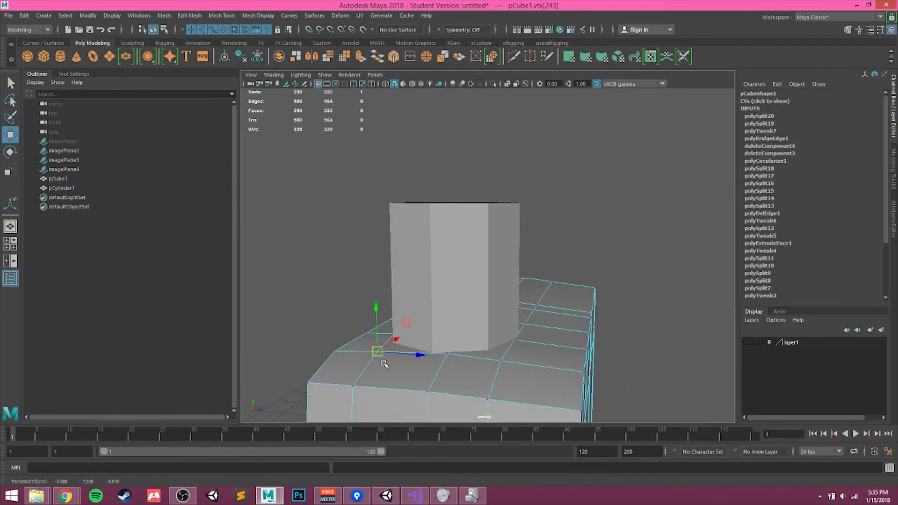
{"action": "left_click_drag", "start_coordinate": [377, 352], "coordinate": [380, 350]}
{"action": "left_click", "coordinate": [447, 355]}
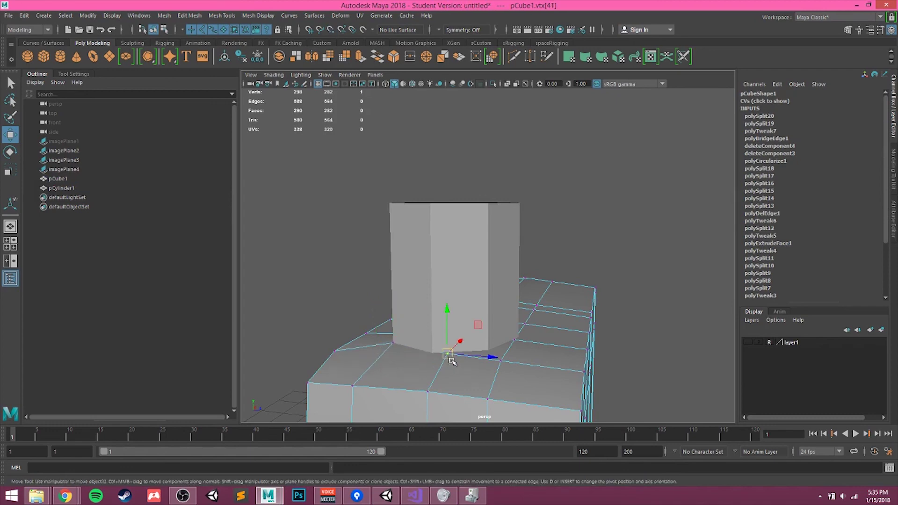
{"action": "left_click_drag", "start_coordinate": [448, 355], "coordinate": [433, 353]}
{"action": "left_click", "coordinate": [500, 362]}
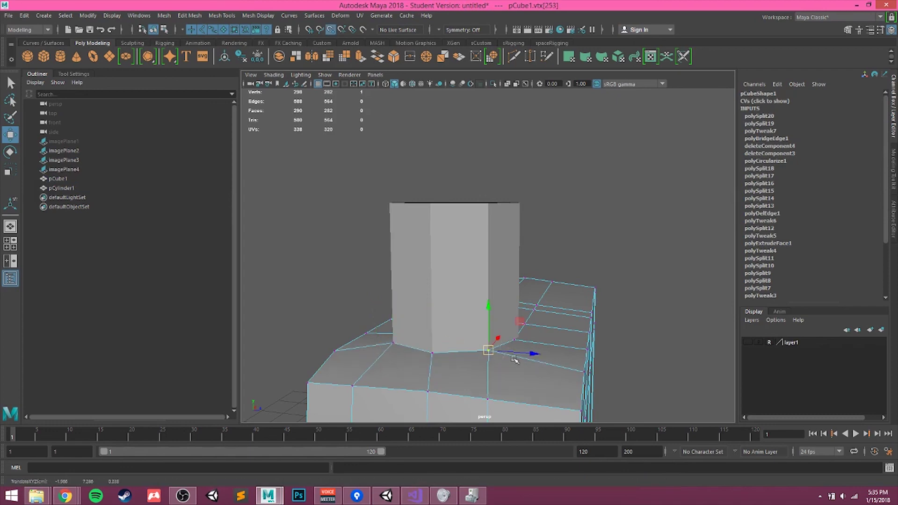
Step: Continue around the ring and snap the next two body vertices onto the cylinder's adjacent bottom corners
{"action": "left_click_drag", "start_coordinate": [514, 357], "coordinate": [591, 353], "text": "alt"}
{"action": "left_click", "coordinate": [592, 350]}
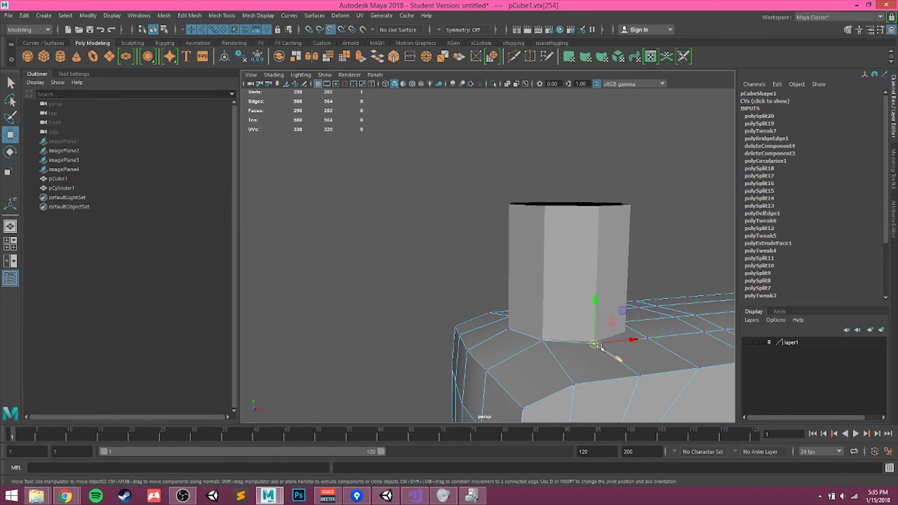
{"action": "left_click_drag", "start_coordinate": [645, 342], "coordinate": [599, 349], "text": "alt"}
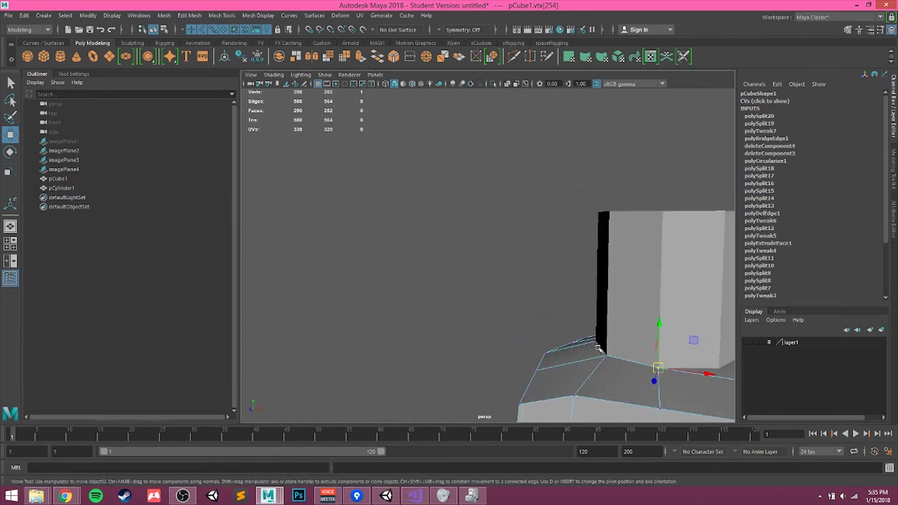
{"action": "middle_click_drag", "start_coordinate": [599, 349], "coordinate": [498, 327], "text": "alt"}
{"action": "left_click", "coordinate": [612, 353]}
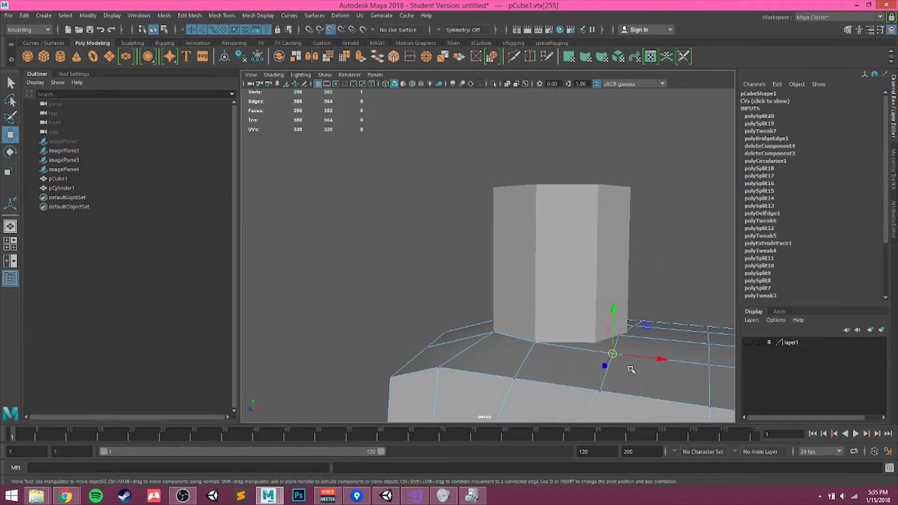
{"action": "left_click_drag", "start_coordinate": [612, 355], "coordinate": [601, 347]}
{"action": "left_click_drag", "start_coordinate": [672, 345], "coordinate": [642, 359], "text": "alt"}
{"action": "middle_click_drag", "start_coordinate": [642, 359], "coordinate": [605, 322], "text": "alt"}
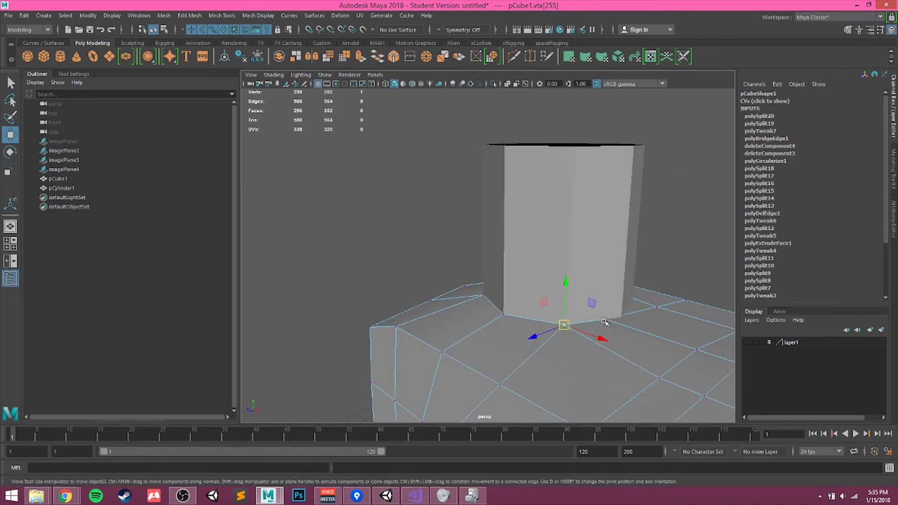
Step: Snap the remaining body vertices of the ring onto the cylinder's last free bottom corners
{"action": "left_click", "coordinate": [605, 321]}
{"action": "left_click_drag", "start_coordinate": [627, 322], "coordinate": [589, 295], "text": "alt"}
{"action": "left_click_drag", "start_coordinate": [621, 333], "coordinate": [533, 304]}
{"action": "middle_click_drag", "start_coordinate": [533, 304], "coordinate": [523, 286], "text": "alt"}
{"action": "left_click", "coordinate": [490, 350]}
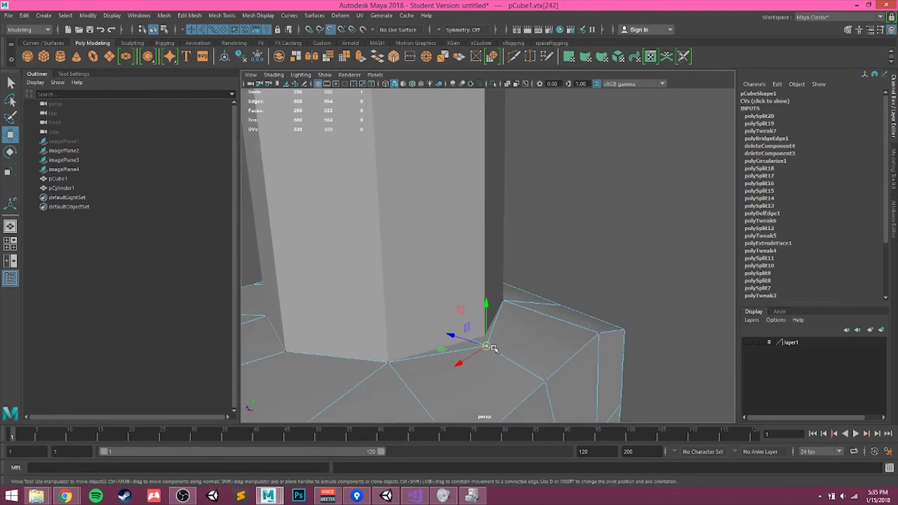
{"action": "left_click_drag", "start_coordinate": [488, 347], "coordinate": [487, 335]}
Step: Select the four body faces enclosed by the cylinder's base and check their height against it in the front view
{"action": "left_click_drag", "start_coordinate": [455, 299], "coordinate": [468, 214], "text": "alt"}
{"action": "left_click", "coordinate": [466, 214]}
{"action": "right_click_drag", "start_coordinate": [468, 217], "coordinate": [491, 193]}
{"action": "left_click", "coordinate": [488, 183]}
{"action": "left_click", "coordinate": [481, 220]}
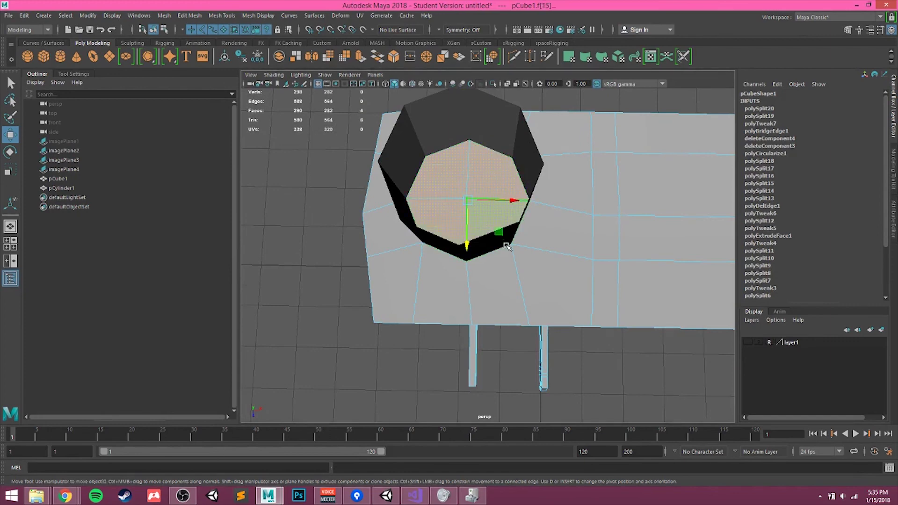
{"action": "left_click_drag", "start_coordinate": [507, 245], "coordinate": [482, 266], "text": "alt"}
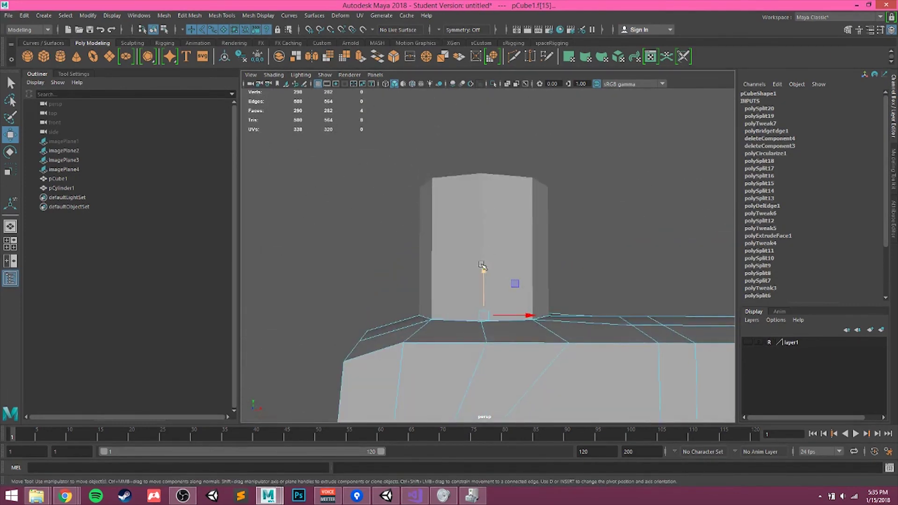
{"action": "key", "text": "space"}
{"action": "key", "text": "space"}
{"action": "key", "text": "f"}
{"action": "left_click_drag", "start_coordinate": [488, 210], "coordinate": [495, 213]}
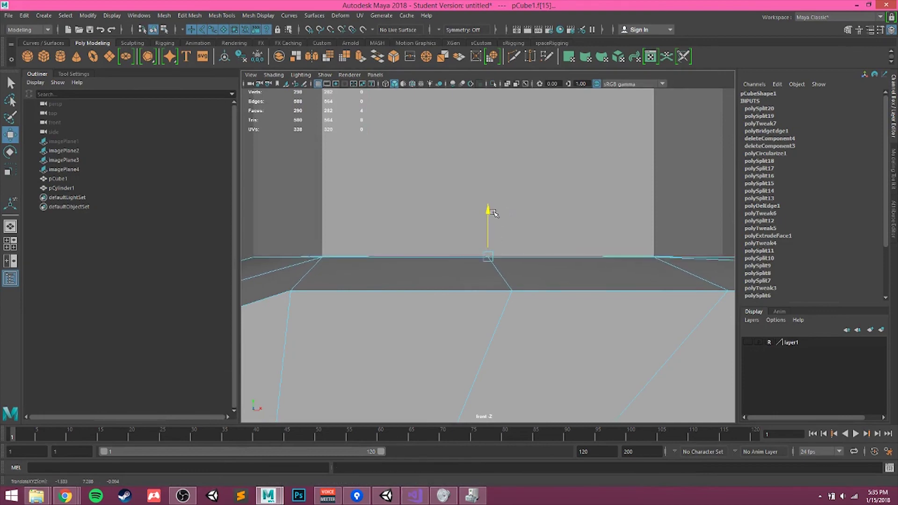
{"action": "right_click_drag", "start_coordinate": [579, 232], "coordinate": [496, 203], "text": "alt"}
{"action": "middle_click_drag", "start_coordinate": [496, 203], "coordinate": [474, 237], "text": "alt"}
{"action": "right_click_drag", "start_coordinate": [473, 238], "coordinate": [650, 188], "text": "alt"}
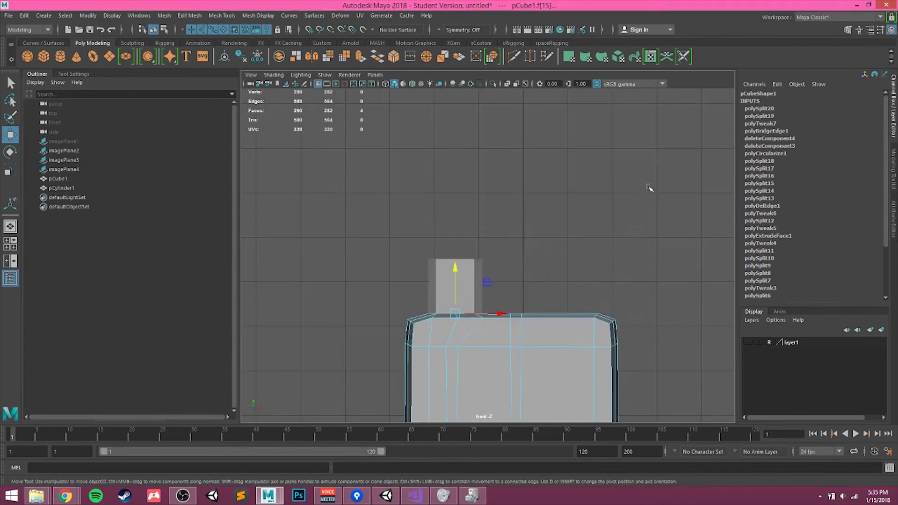
Step: Delete the four body faces enclosed by the cylinder's base, working in the perspective view
{"action": "key", "text": "space"}
{"action": "key", "text": "space"}
{"action": "key", "text": "space"}
{"action": "left_click_drag", "start_coordinate": [647, 194], "coordinate": [513, 258], "text": "alt"}
{"action": "left_click", "coordinate": [609, 255]}
{"action": "right_click_drag", "start_coordinate": [576, 199], "coordinate": [615, 187]}
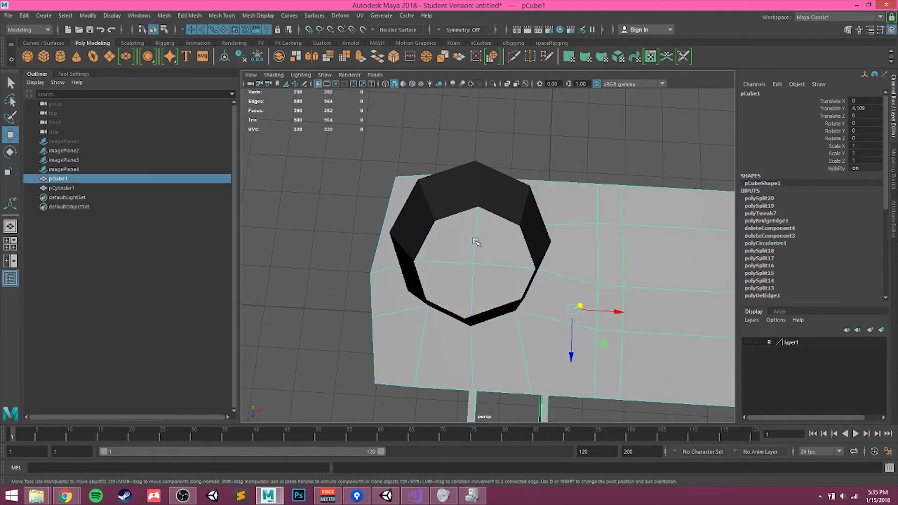
{"action": "right_click_drag", "start_coordinate": [472, 237], "coordinate": [471, 263]}
{"action": "left_click", "coordinate": [459, 248]}
{"action": "left_click", "coordinate": [453, 284], "text": "shift"}
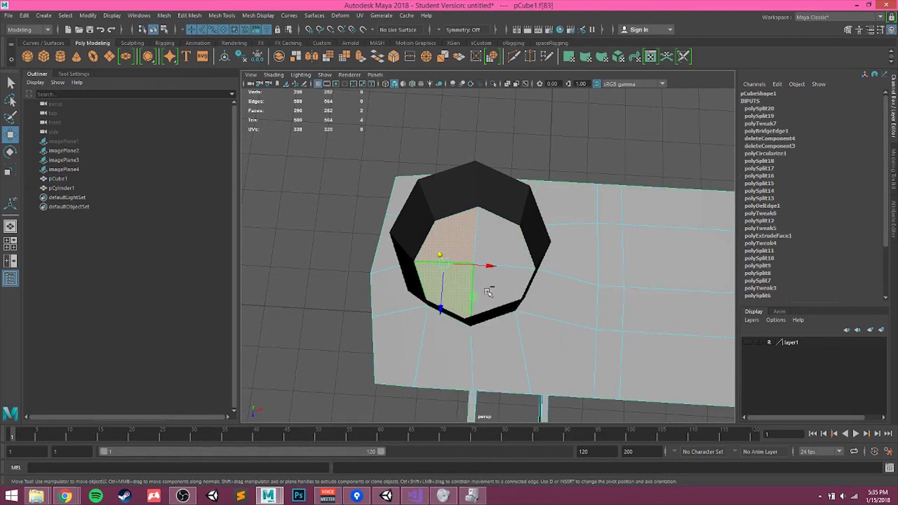
{"action": "left_click", "coordinate": [495, 291], "text": "shift"}
{"action": "left_click", "coordinate": [510, 252], "text": "shift"}
{"action": "key", "text": "Delete"}
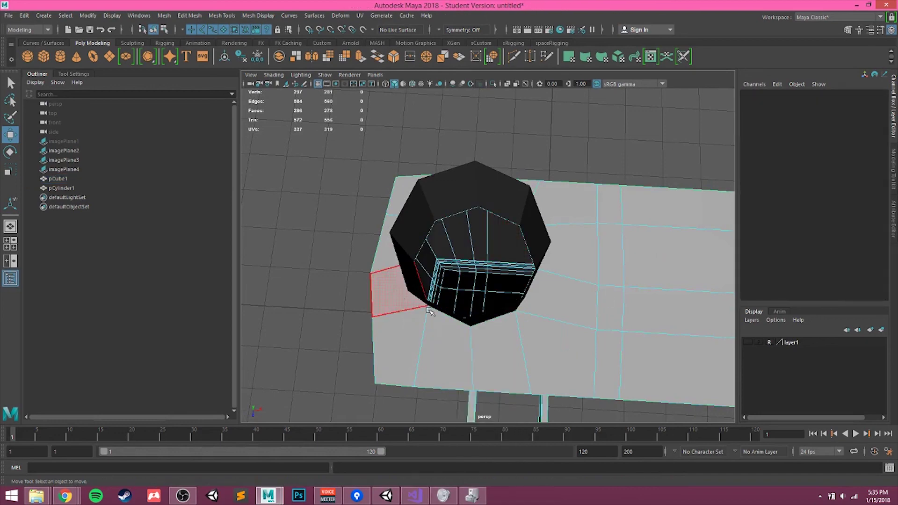
Step: Select the body and the cylinder in turn to check whether they are separate objects, and inspect where they meet
{"action": "left_click_drag", "start_coordinate": [393, 295], "coordinate": [518, 241], "text": "alt"}
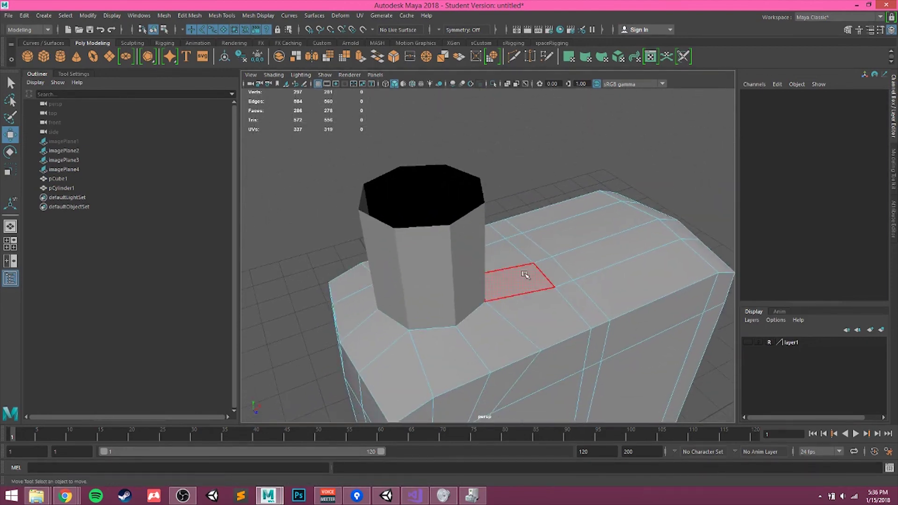
{"action": "right_click_drag", "start_coordinate": [531, 237], "coordinate": [578, 225]}
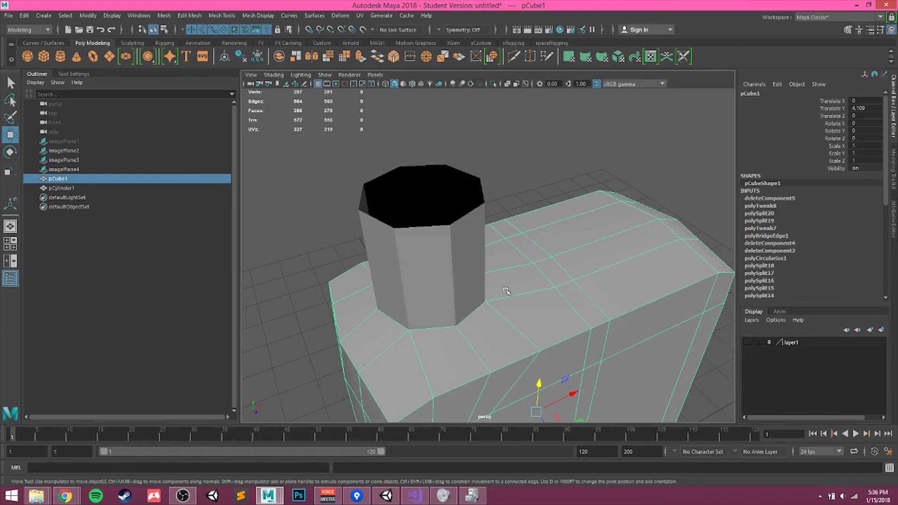
{"action": "left_click", "coordinate": [450, 255]}
{"action": "left_click", "coordinate": [519, 314]}
{"action": "left_click", "coordinate": [426, 271]}
{"action": "left_click", "coordinate": [517, 343]}
{"action": "left_click", "coordinate": [449, 281]}
{"action": "left_click", "coordinate": [533, 319]}
{"action": "left_click", "coordinate": [468, 249]}
{"action": "left_click", "coordinate": [75, 180]}
{"action": "left_click", "coordinate": [77, 186]}
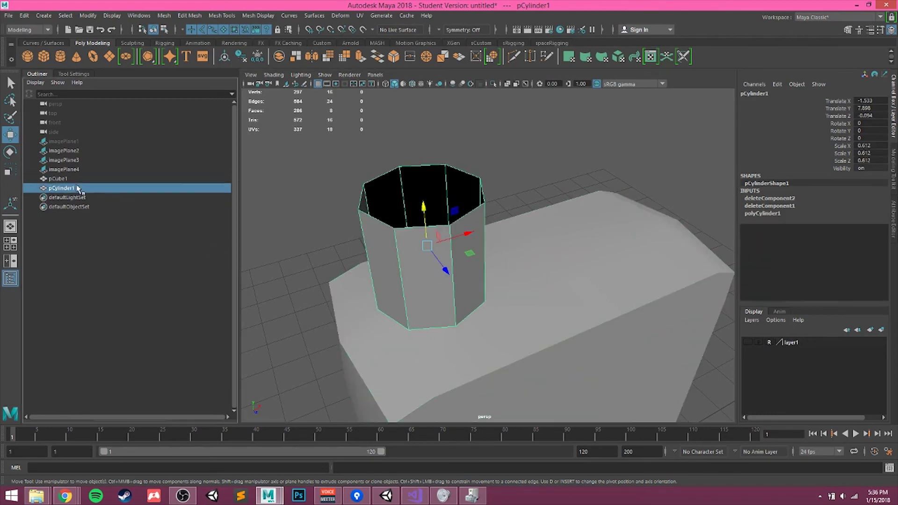
{"action": "left_click", "coordinate": [542, 325]}
{"action": "mouse_move", "coordinate": [576, 289]}
{"action": "left_mouse_down", "text": "alt"}
{"action": "mouse_move", "coordinate": [620, 308]}
{"action": "mouse_move", "coordinate": [563, 292]}
{"action": "mouse_move", "coordinate": [565, 279]}
{"action": "left_mouse_up", "text": "alt"}
{"action": "middle_click_drag", "start_coordinate": [583, 332], "coordinate": [564, 273], "text": "alt"}
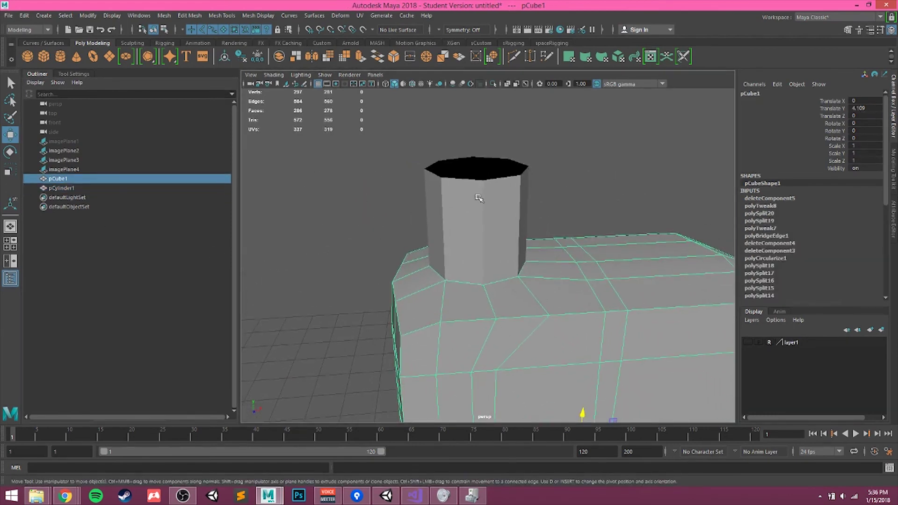
Step: Combine the body pCube1 and the cylinder pCylinder1 into one mesh and reselect it
{"action": "left_click", "coordinate": [895, 175]}
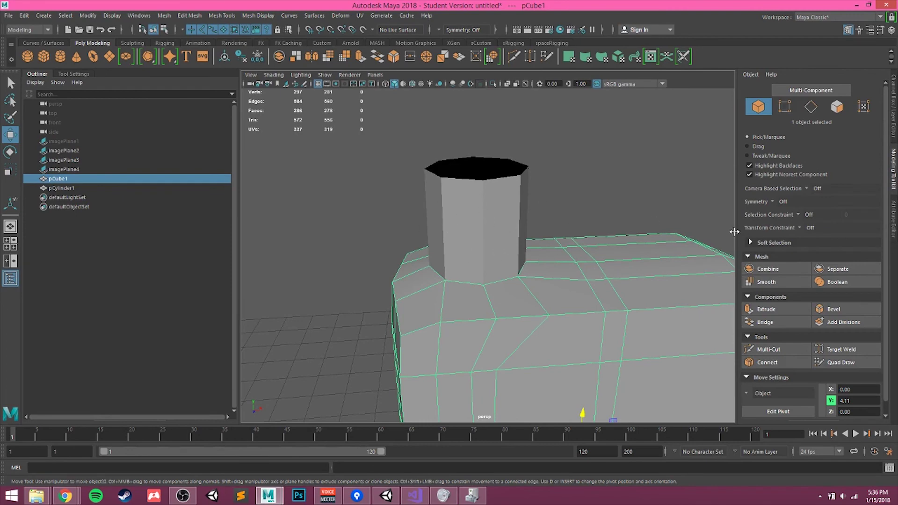
{"action": "scroll", "coordinate": [538, 257], "scroll_direction": "up", "scroll_amount": 4}
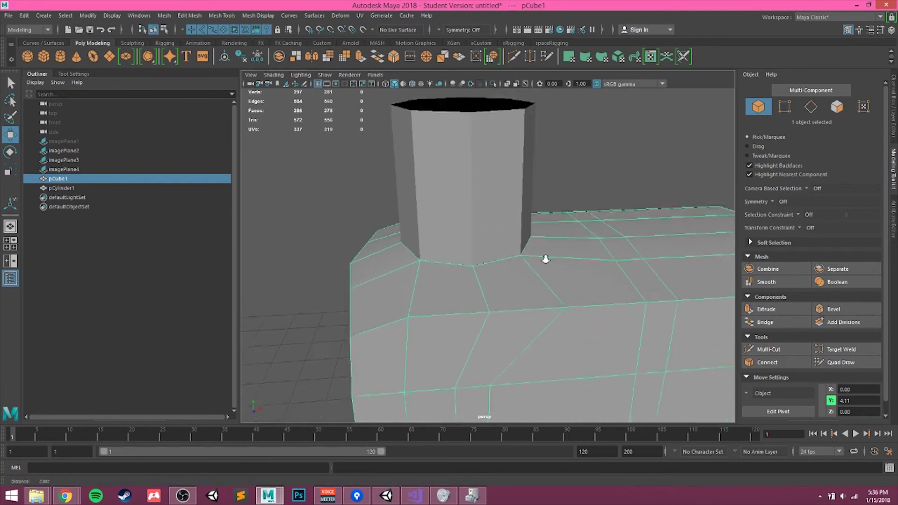
{"action": "left_click", "coordinate": [577, 188]}
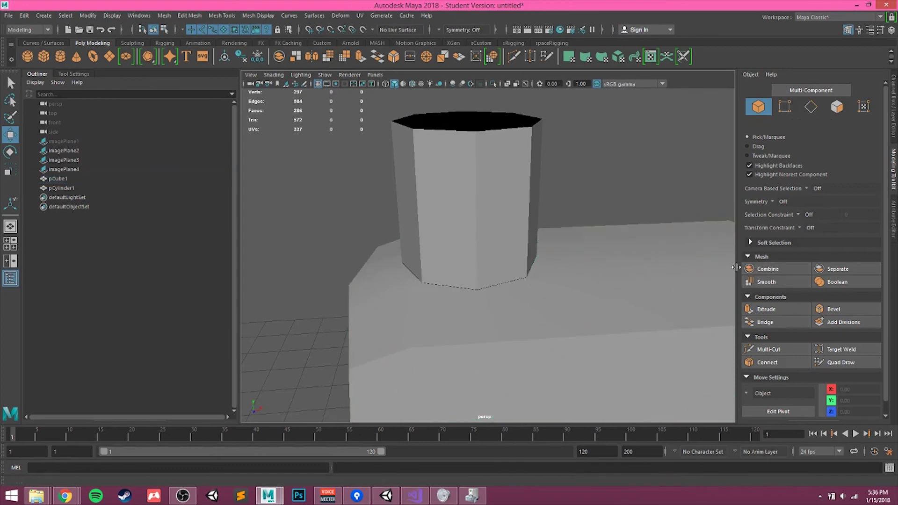
{"action": "left_click", "coordinate": [564, 298]}
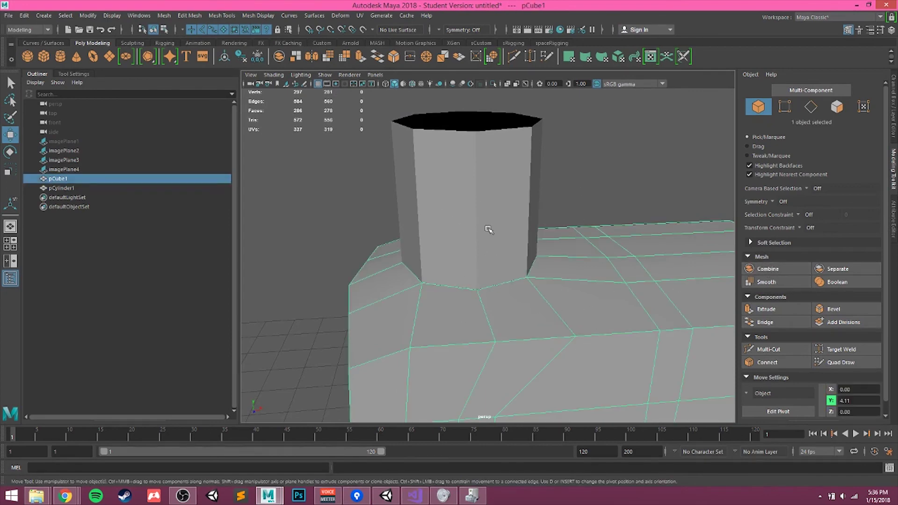
{"action": "left_click", "coordinate": [472, 218], "text": "shift"}
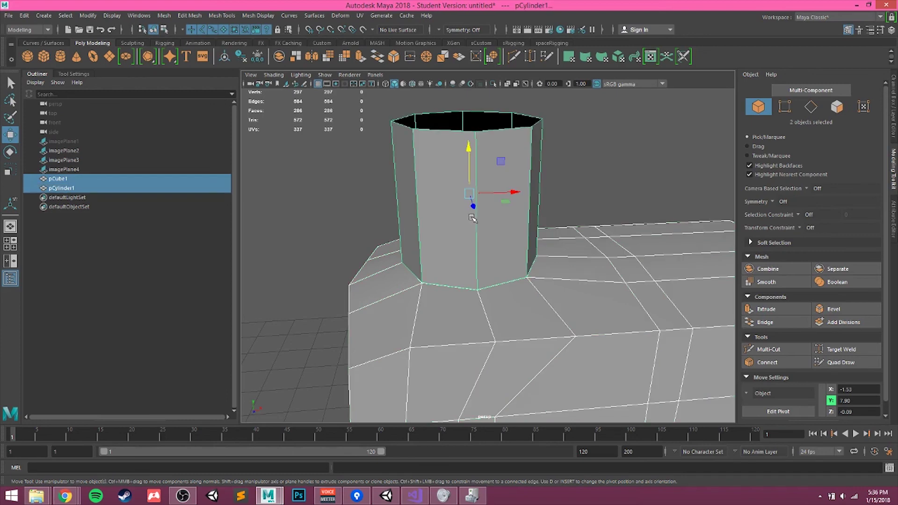
{"action": "left_click", "coordinate": [768, 269]}
{"action": "scroll", "coordinate": [599, 246], "scroll_direction": "down", "scroll_amount": 3}
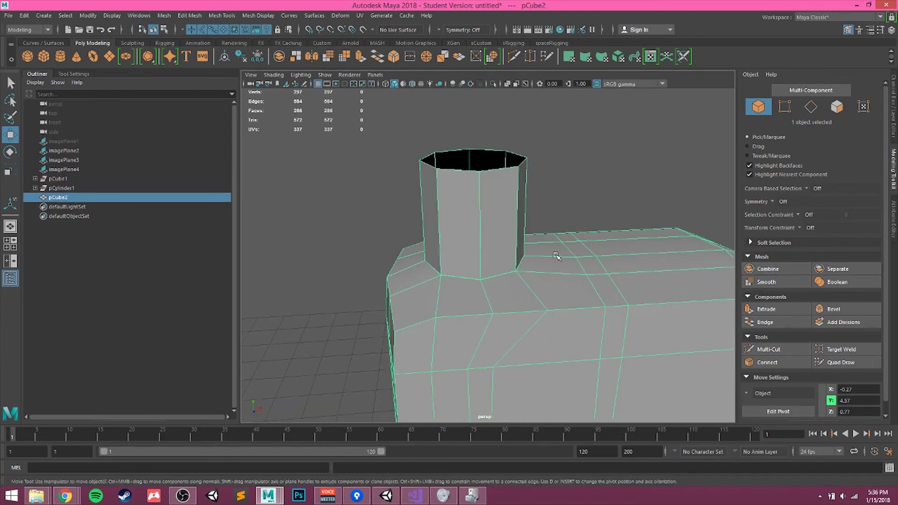
{"action": "left_click", "coordinate": [591, 215]}
{"action": "left_click", "coordinate": [410, 296]}
Step: Lift one edge of the cylinder's base to test whether it is joined to the body, and undo the move
{"action": "right_click_drag", "start_coordinate": [563, 335], "coordinate": [510, 321], "text": "alt"}
{"action": "middle_click_drag", "start_coordinate": [510, 321], "coordinate": [511, 284], "text": "alt"}
{"action": "scroll", "coordinate": [473, 255], "scroll_direction": "up", "scroll_amount": 5}
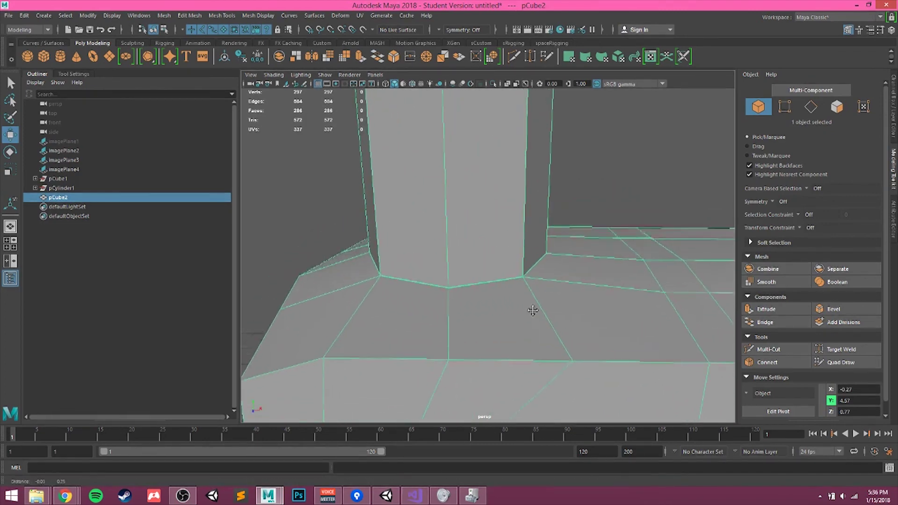
{"action": "middle_click_drag", "start_coordinate": [528, 394], "coordinate": [507, 321], "text": "alt"}
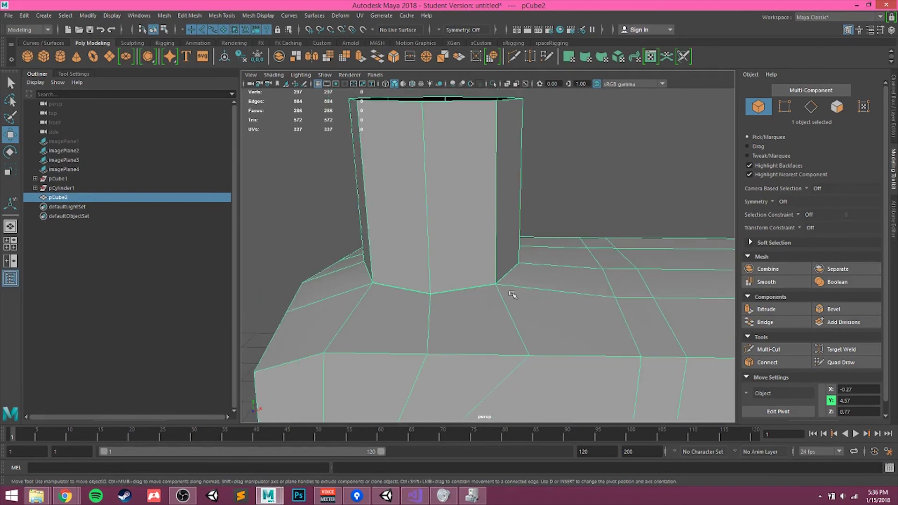
{"action": "scroll", "coordinate": [506, 320], "scroll_direction": "up", "scroll_amount": 1}
{"action": "right_click_drag", "start_coordinate": [442, 239], "coordinate": [440, 211]}
{"action": "left_click", "coordinate": [450, 291]}
{"action": "left_click_drag", "start_coordinate": [459, 255], "coordinate": [462, 212]}
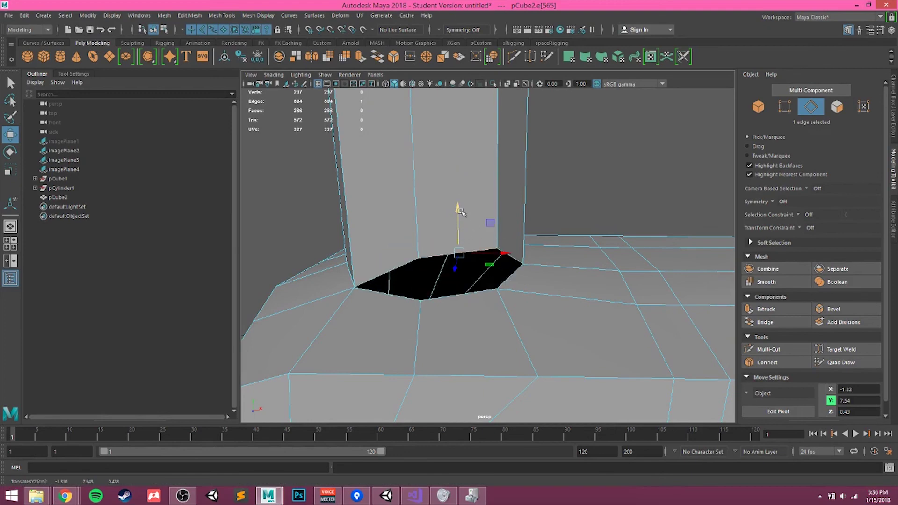
{"action": "key", "text": "ctrl+z"}
Step: Weld two adjacent vertices at the front of the cylinder's base to the matching vertices of the body opening with Target Weld
{"action": "right_click_drag", "start_coordinate": [385, 302], "coordinate": [535, 311], "text": "alt"}
{"action": "left_click_drag", "start_coordinate": [535, 310], "coordinate": [553, 261], "text": "alt"}
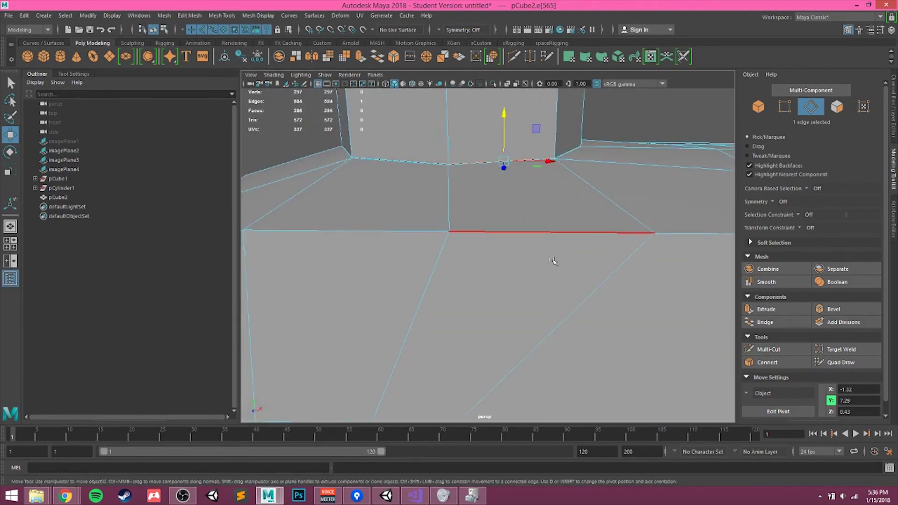
{"action": "key", "text": "f"}
{"action": "right_click_drag", "start_coordinate": [580, 272], "coordinate": [560, 238], "text": "alt"}
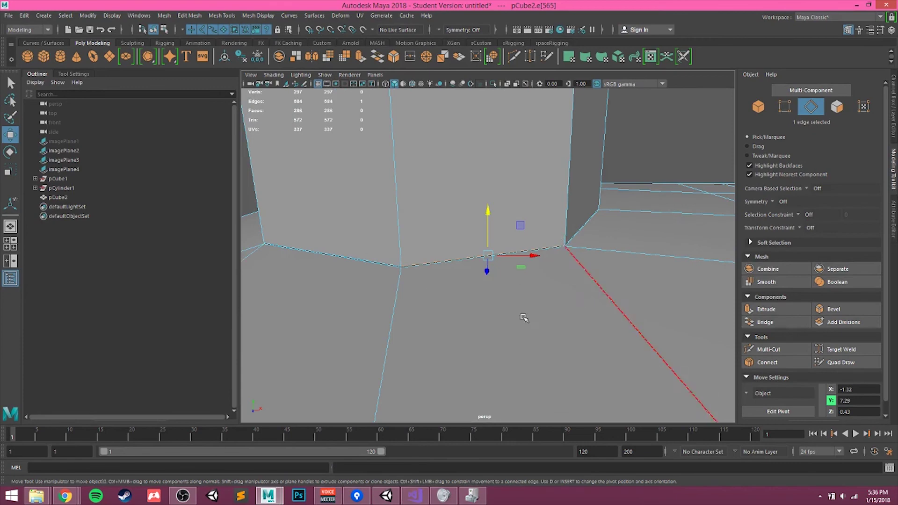
{"action": "mouse_move", "coordinate": [525, 318]}
{"action": "right_mouse_down", "text": "alt"}
{"action": "mouse_move", "coordinate": [533, 317]}
{"action": "mouse_move", "coordinate": [517, 306]}
{"action": "right_mouse_up", "text": "alt"}
{"action": "left_click_drag", "start_coordinate": [517, 306], "coordinate": [471, 247], "text": "alt"}
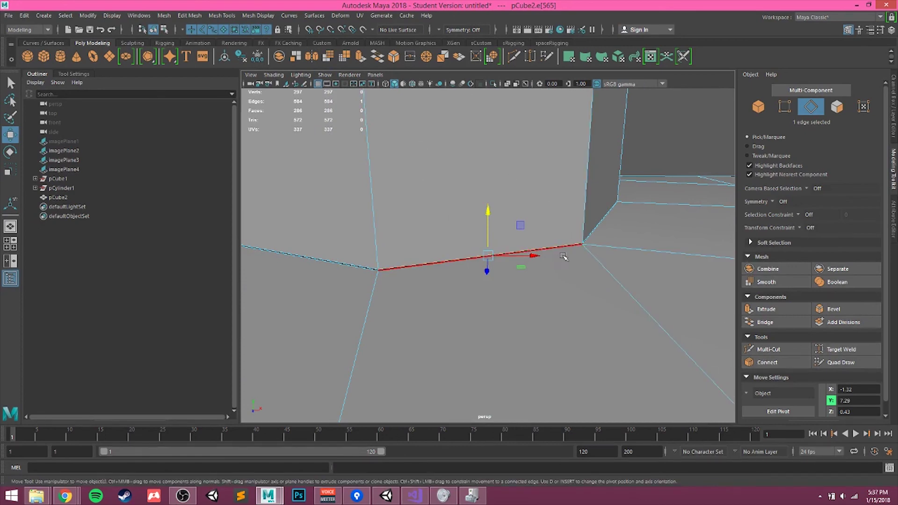
{"action": "left_click", "coordinate": [841, 349]}
{"action": "scroll", "coordinate": [488, 253], "scroll_direction": "up", "scroll_amount": 1}
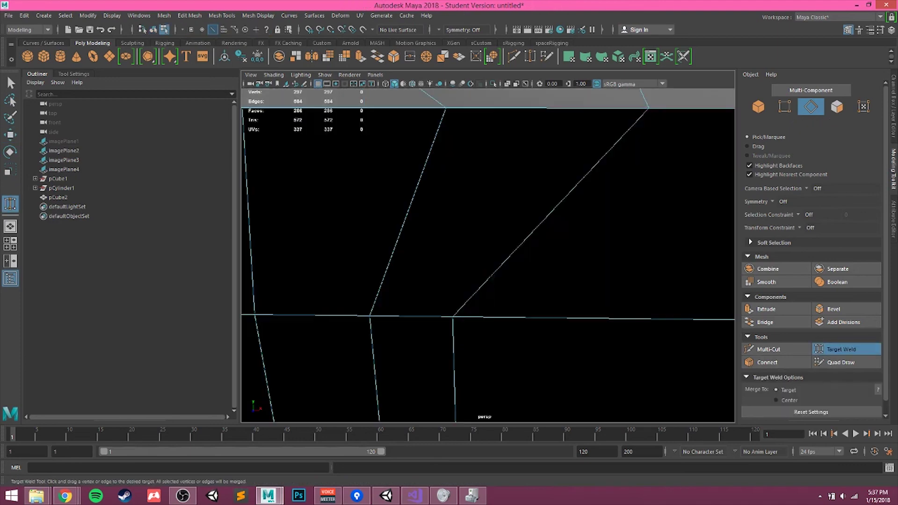
{"action": "scroll", "coordinate": [492, 285], "scroll_direction": "down", "scroll_amount": 1}
{"action": "right_click_drag", "start_coordinate": [492, 288], "coordinate": [521, 294], "text": "alt"}
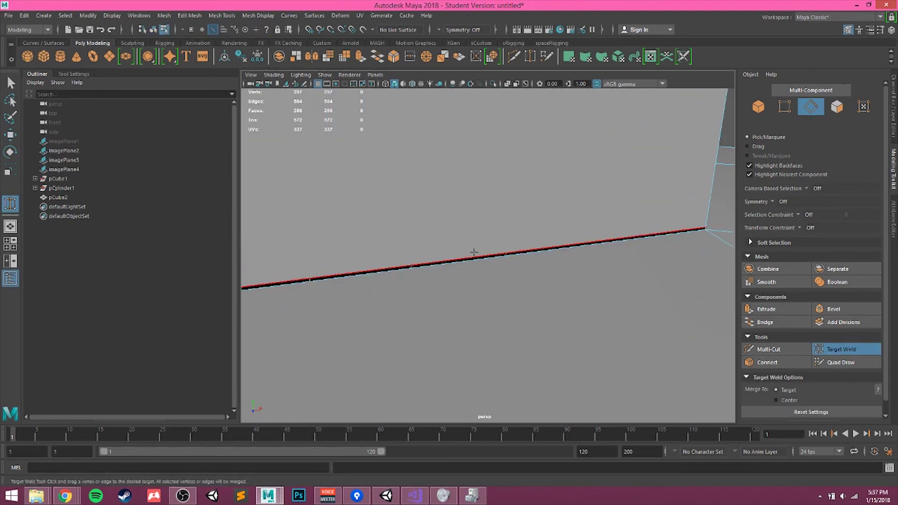
{"action": "right_click_drag", "start_coordinate": [505, 234], "coordinate": [463, 232]}
{"action": "middle_click_drag", "start_coordinate": [391, 256], "coordinate": [444, 257], "text": "alt"}
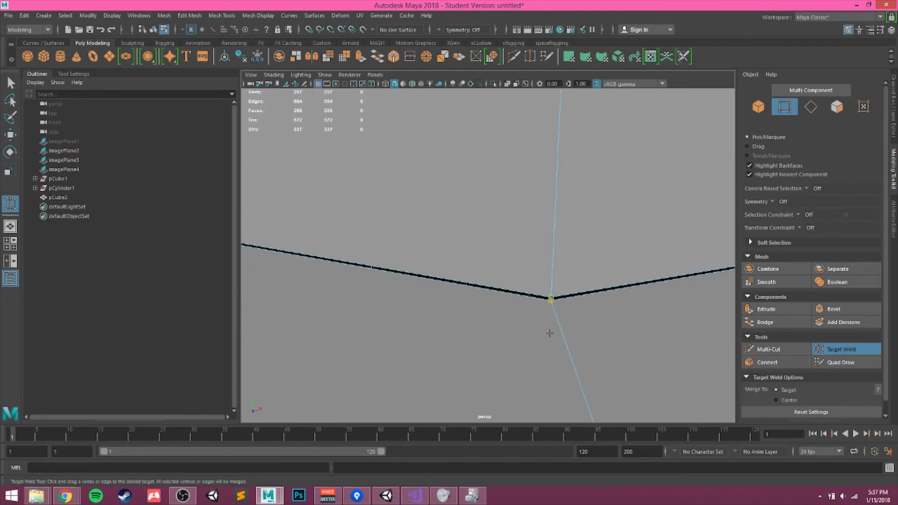
{"action": "left_click_drag", "start_coordinate": [560, 317], "coordinate": [561, 313]}
{"action": "middle_click_drag", "start_coordinate": [625, 292], "coordinate": [581, 294], "text": "alt"}
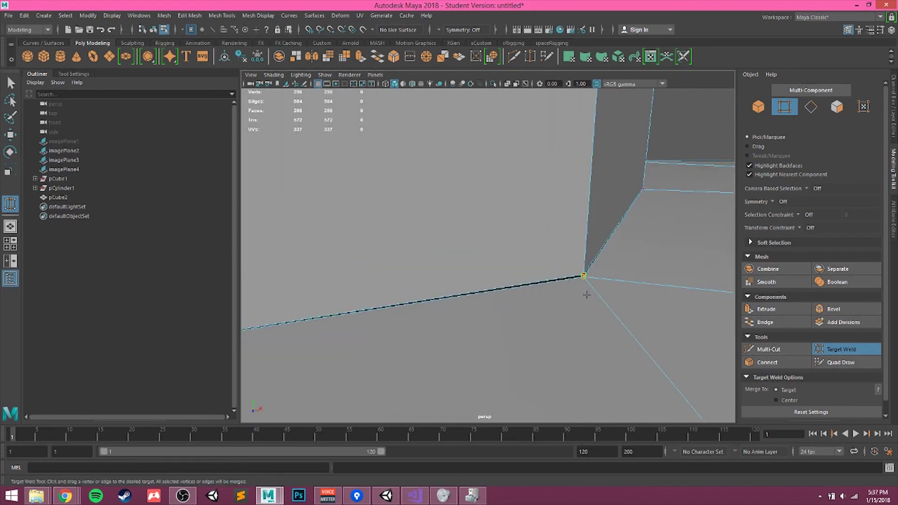
{"action": "left_click_drag", "start_coordinate": [587, 295], "coordinate": [587, 297]}
Step: Select the two overlapping vertices at the next corner of the cylinder's base and merge them to center
{"action": "mouse_move", "coordinate": [608, 262]}
{"action": "left_mouse_down", "text": "alt"}
{"action": "mouse_move", "coordinate": [618, 257]}
{"action": "mouse_move", "coordinate": [608, 277]}
{"action": "left_mouse_up", "text": "alt"}
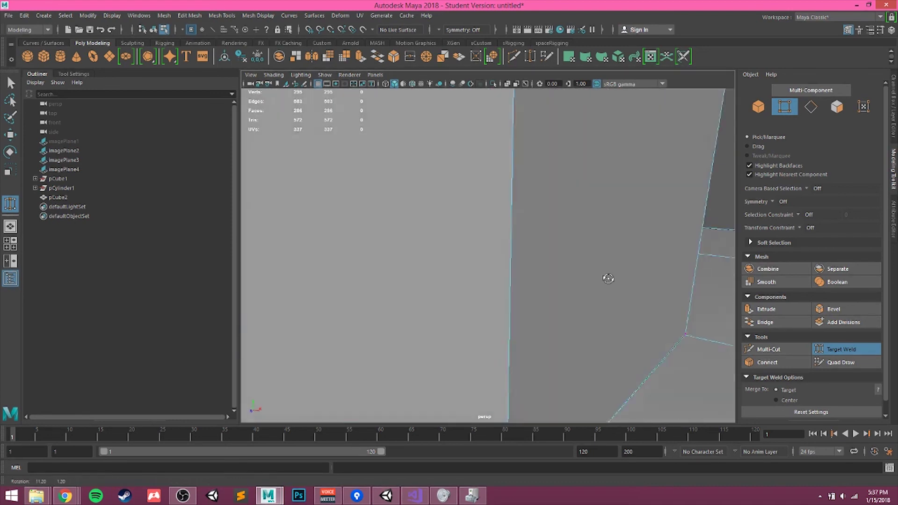
{"action": "middle_click_drag", "start_coordinate": [607, 277], "coordinate": [554, 276], "text": "alt"}
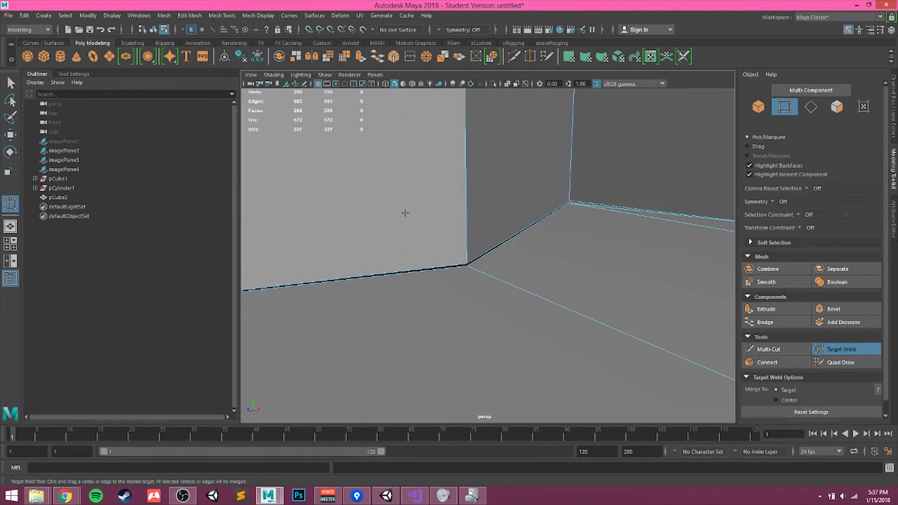
{"action": "key", "text": "w"}
{"action": "left_click", "coordinate": [493, 260]}
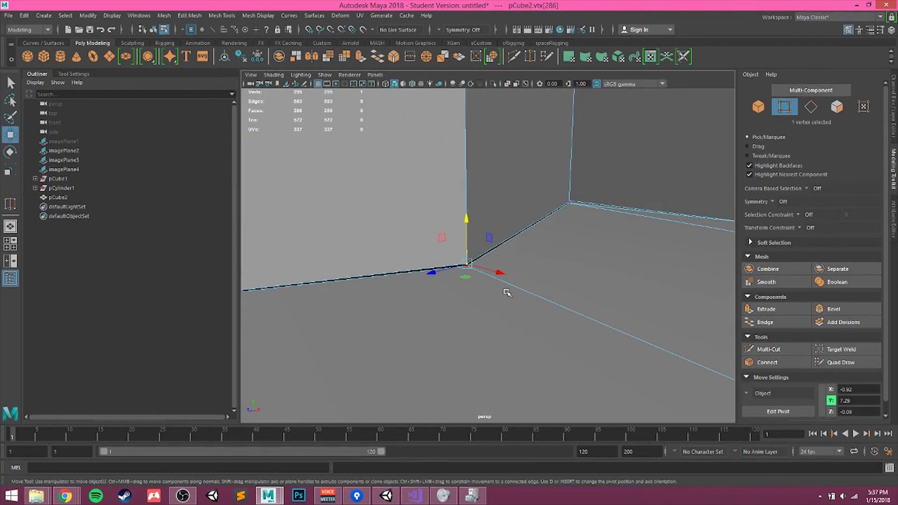
{"action": "key", "text": "q"}
{"action": "left_click", "coordinate": [481, 274], "text": "shift"}
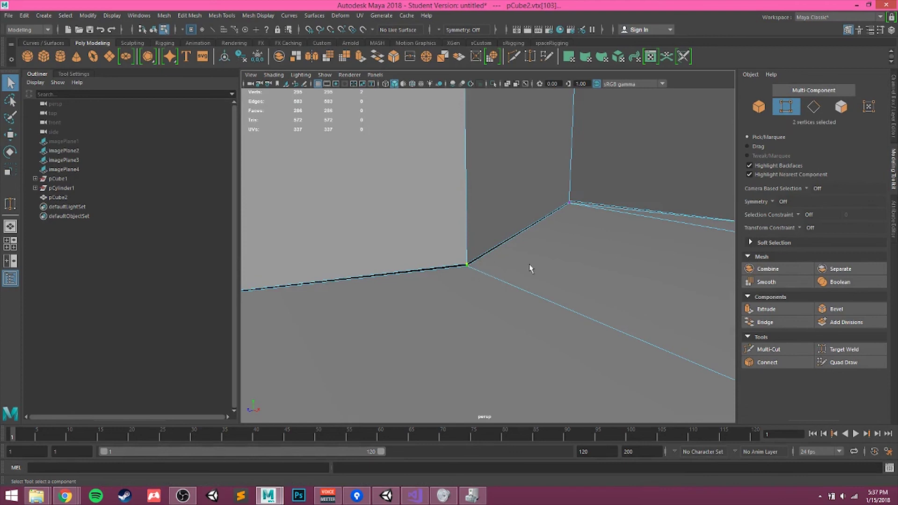
{"action": "left_click", "coordinate": [223, 15]}
{"action": "mouse_move", "coordinate": [192, 17]}
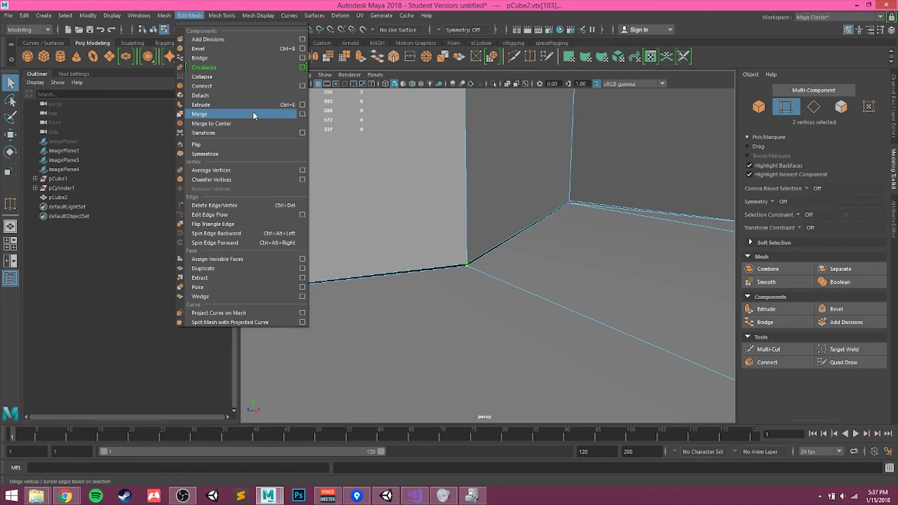
{"action": "left_click", "coordinate": [243, 123]}
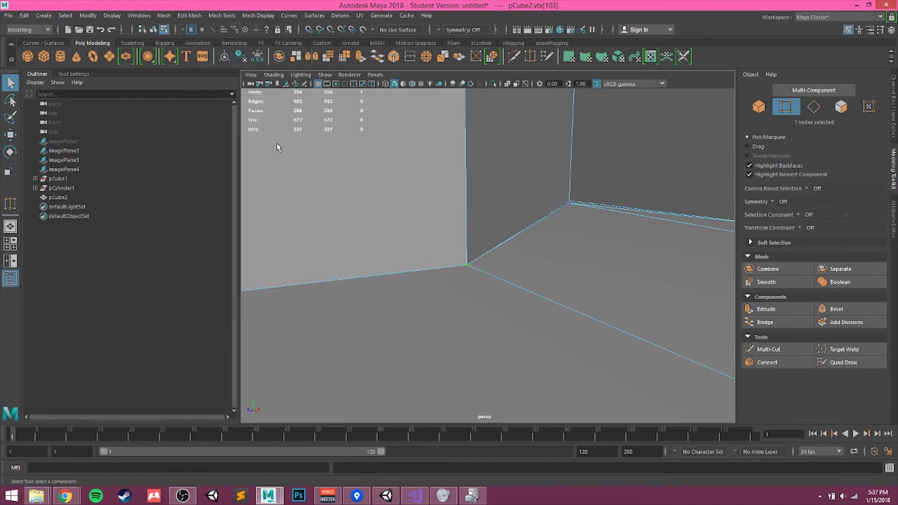
Step: Merge to center the overlapping vertex pairs at the following two corners of the seam between cylinder and body
{"action": "left_click_drag", "start_coordinate": [534, 206], "coordinate": [549, 244], "text": "alt"}
{"action": "left_click", "coordinate": [474, 245], "text": "shift"}
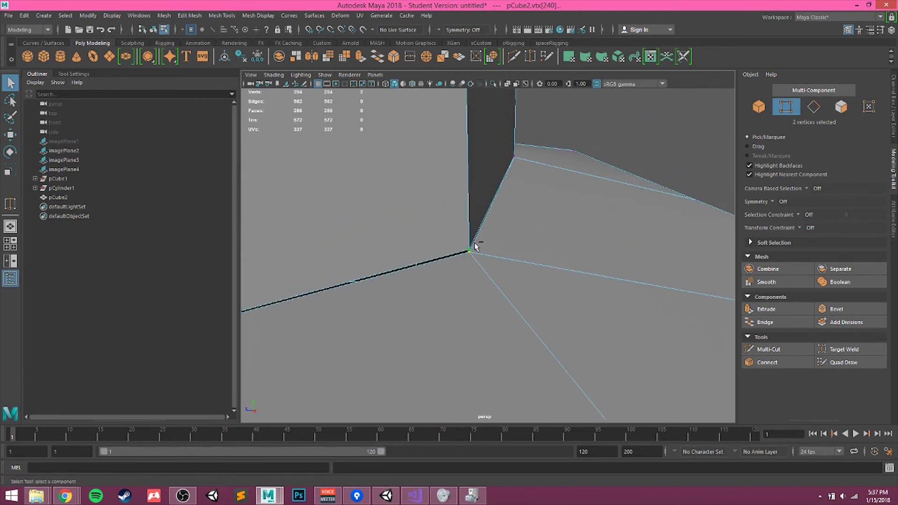
{"action": "mouse_move", "coordinate": [520, 293]}
{"action": "left_mouse_down", "text": "alt"}
{"action": "mouse_move", "coordinate": [531, 292]}
{"action": "mouse_move", "coordinate": [521, 303]}
{"action": "left_mouse_up", "text": "alt"}
{"action": "mouse_move", "coordinate": [520, 302]}
{"action": "right_mouse_down", "text": "alt"}
{"action": "mouse_move", "coordinate": [557, 309]}
{"action": "mouse_move", "coordinate": [524, 304]}
{"action": "right_mouse_up", "text": "alt"}
{"action": "left_click_drag", "start_coordinate": [498, 281], "coordinate": [520, 276], "text": "alt"}
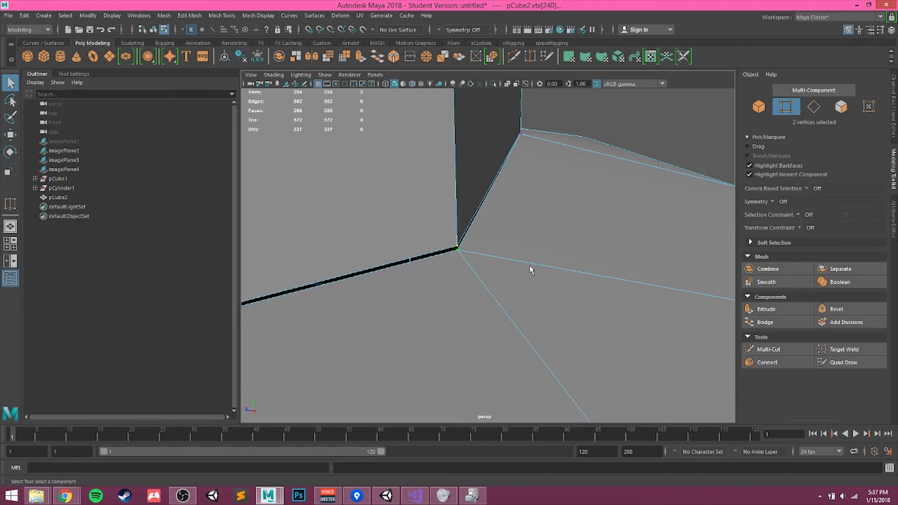
{"action": "key", "text": "g"}
{"action": "left_click_drag", "start_coordinate": [584, 240], "coordinate": [527, 233], "text": "alt"}
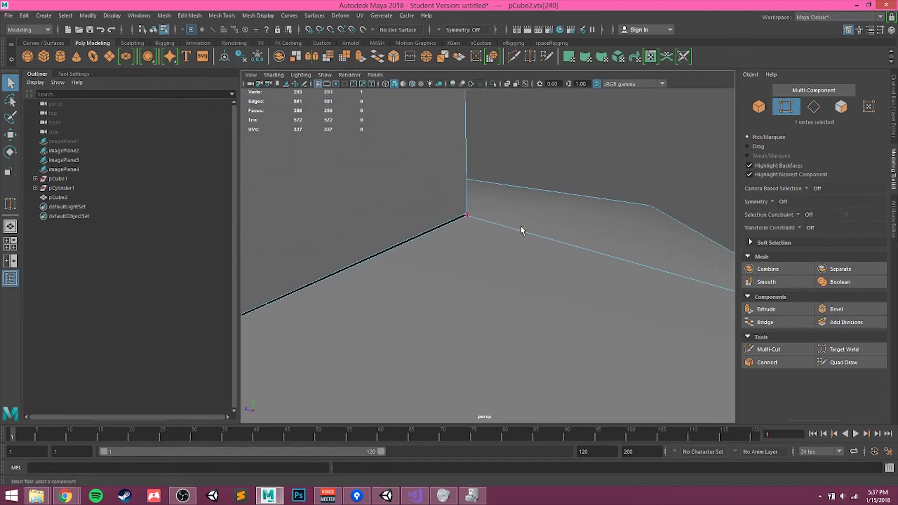
{"action": "left_click", "coordinate": [473, 211], "text": "shift"}
{"action": "key", "text": "g"}
Step: Continue around the cylinder's base, merging to center the overlapping vertex pairs at two more corners of the seam
{"action": "left_click_drag", "start_coordinate": [570, 263], "coordinate": [431, 306], "text": "alt"}
{"action": "left_click", "coordinate": [374, 349], "text": "shift"}
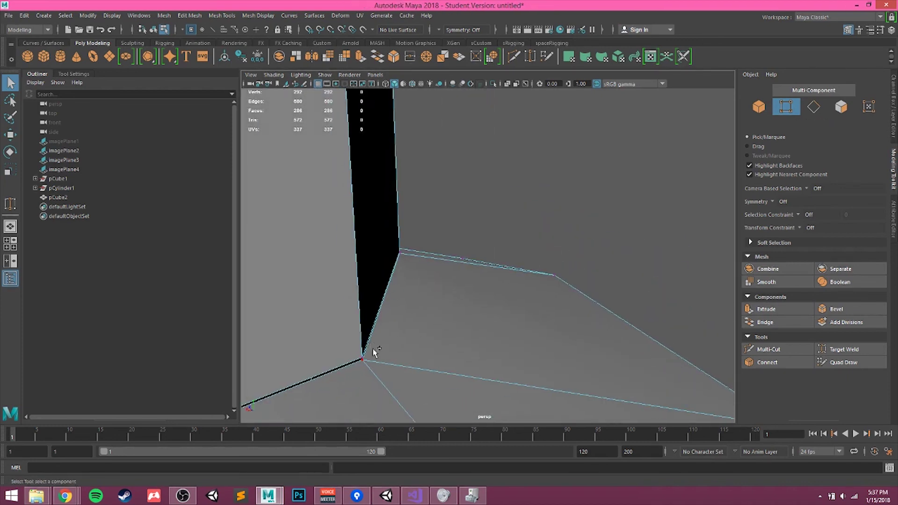
{"action": "left_click", "coordinate": [364, 360]}
{"action": "left_click", "coordinate": [363, 357], "text": "shift"}
{"action": "key", "text": "g"}
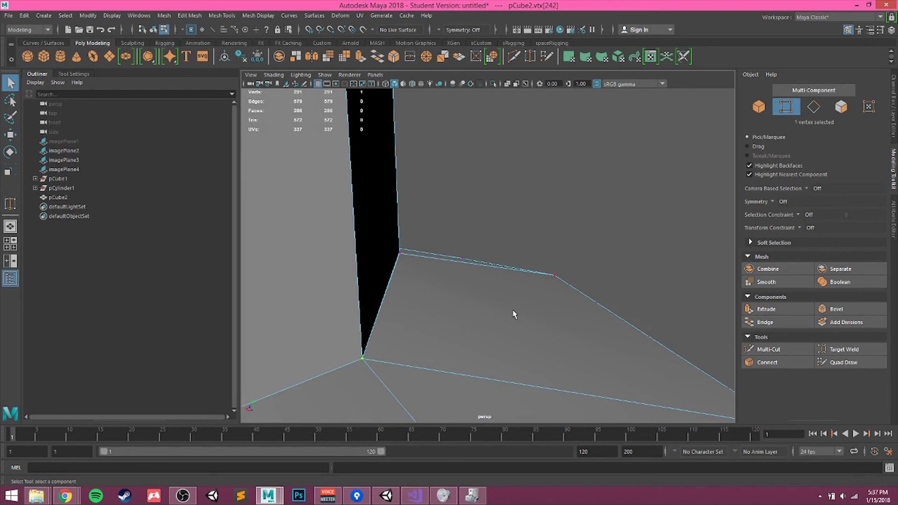
{"action": "left_click_drag", "start_coordinate": [513, 312], "coordinate": [482, 256], "text": "alt"}
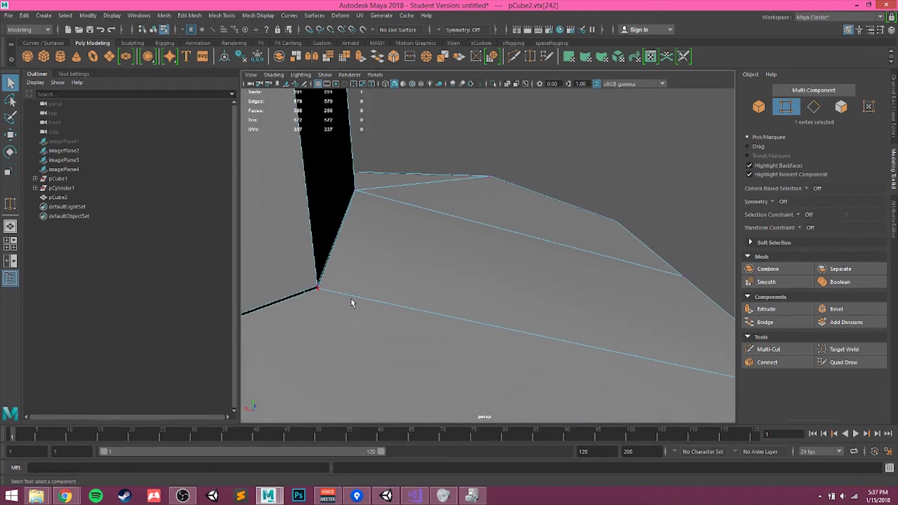
{"action": "left_click", "coordinate": [324, 278]}
{"action": "left_click", "coordinate": [324, 276], "text": "shift"}
{"action": "left_click", "coordinate": [323, 286]}
{"action": "left_click", "coordinate": [317, 279], "text": "shift"}
{"action": "key", "text": "g"}
Step: Merge to center the last unmerged vertex pair between the cylinder's base and the body opening
{"action": "key", "text": "f"}
{"action": "left_click_drag", "start_coordinate": [537, 294], "coordinate": [477, 282], "text": "alt"}
{"action": "left_click", "coordinate": [472, 280]}
{"action": "left_click", "coordinate": [451, 264], "text": "shift"}
{"action": "key", "text": "g"}
Step: Raise the front edge of the cylinder's base to test whether it pulls the body along, and undo the move
{"action": "scroll", "coordinate": [504, 277], "scroll_direction": "down", "scroll_amount": 5}
{"action": "scroll", "coordinate": [477, 283], "scroll_direction": "down", "scroll_amount": 2}
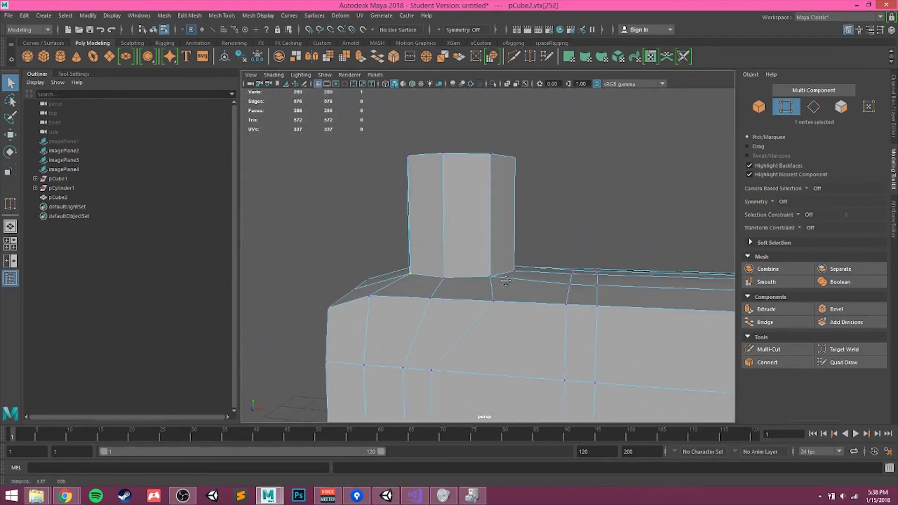
{"action": "right_click_drag", "start_coordinate": [473, 232], "coordinate": [481, 210]}
{"action": "left_click", "coordinate": [471, 275]}
{"action": "key", "text": "w"}
{"action": "left_click_drag", "start_coordinate": [463, 243], "coordinate": [484, 228]}
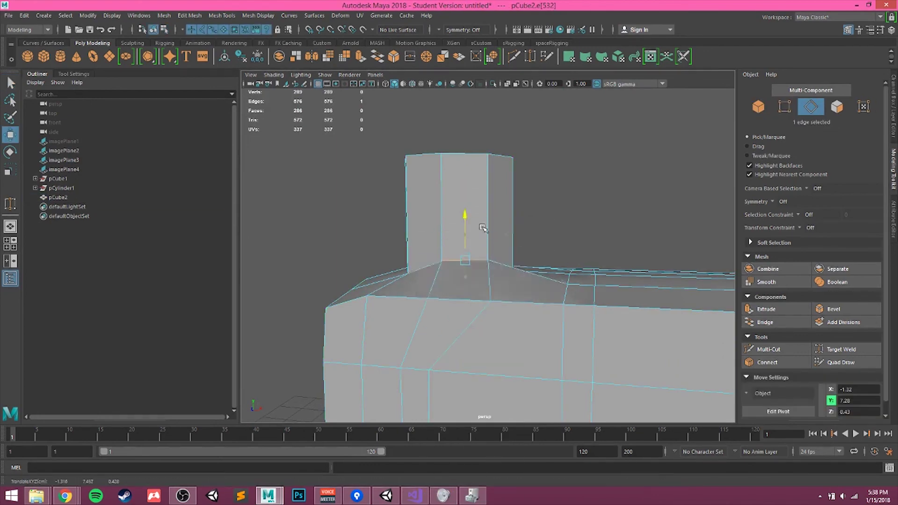
{"action": "key", "text": "ctrl+z"}
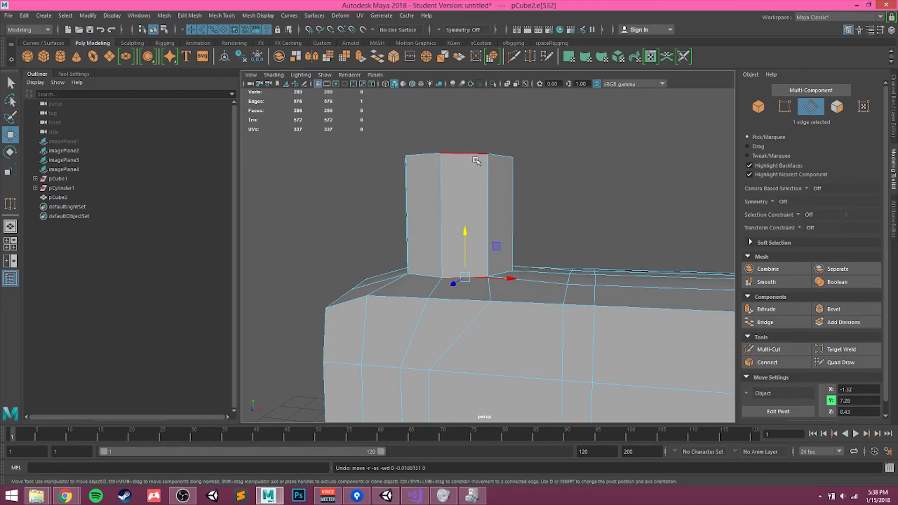
Step: Lower the cylinder's top edge loop to just above the body, tapering it slightly inward into a short ring, and return to object mode
{"action": "double_click", "coordinate": [473, 157]}
{"action": "left_click_drag", "start_coordinate": [474, 157], "coordinate": [493, 186], "text": "alt"}
{"action": "left_click_drag", "start_coordinate": [454, 149], "coordinate": [448, 276]}
{"action": "key", "text": "r"}
{"action": "key", "text": "w"}
{"action": "left_click_drag", "start_coordinate": [457, 240], "coordinate": [489, 257]}
{"action": "right_click_drag", "start_coordinate": [490, 257], "coordinate": [398, 225]}
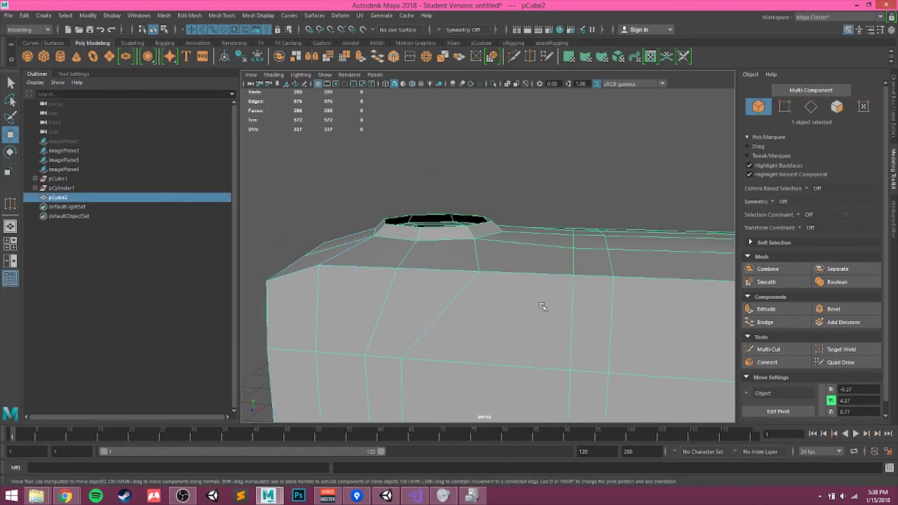
Step: Insert a vertical edge loop with Multi-Cut down the body's front face, running through the ring's front segment
{"action": "left_click_drag", "start_coordinate": [541, 304], "coordinate": [525, 343], "text": "alt"}
{"action": "left_click_drag", "start_coordinate": [403, 326], "coordinate": [279, 237], "text": "alt"}
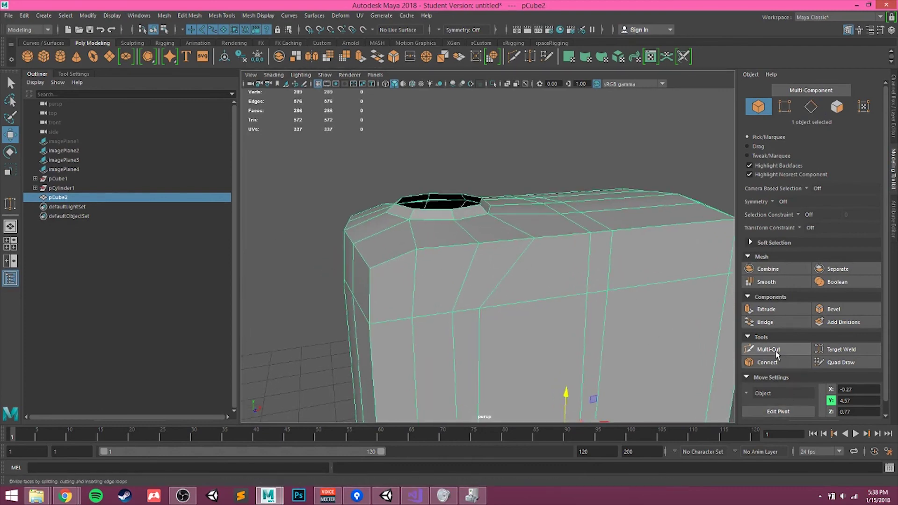
{"action": "left_click", "coordinate": [769, 349]}
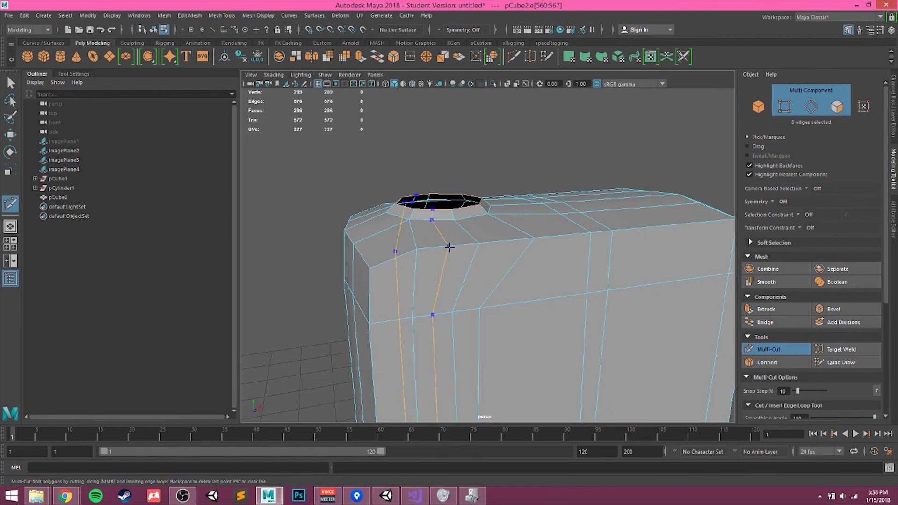
{"action": "left_click", "coordinate": [449, 247], "text": "ctrl"}
Step: Insert a horizontal edge loop with Multi-Cut around the raised ring, midway up its sloped side
{"action": "left_click_drag", "start_coordinate": [497, 341], "coordinate": [574, 271], "text": "alt"}
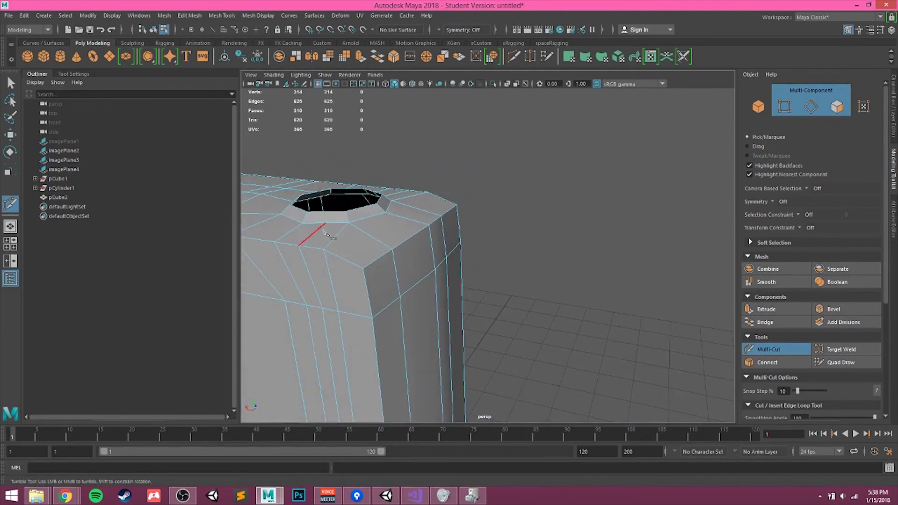
{"action": "middle_click_drag", "start_coordinate": [371, 240], "coordinate": [466, 262], "text": "alt"}
{"action": "scroll", "coordinate": [456, 257], "scroll_direction": "up", "scroll_amount": 4}
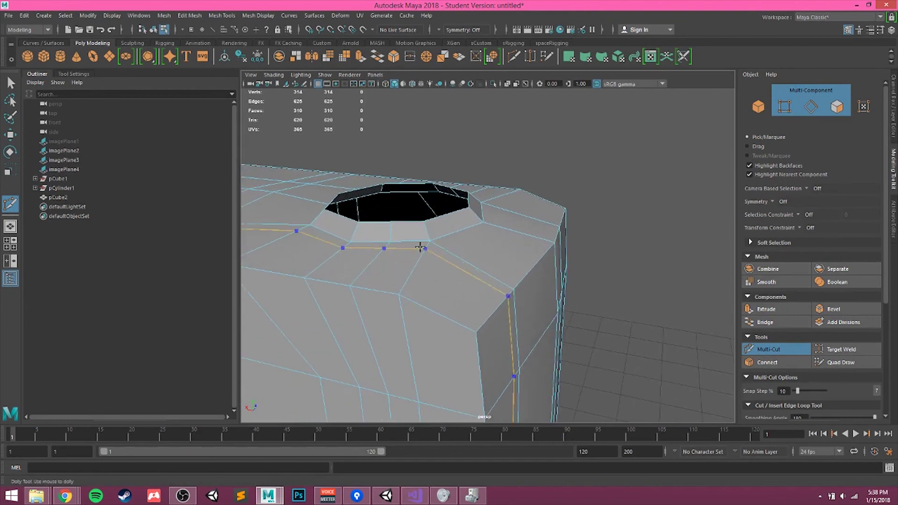
{"action": "left_click", "coordinate": [431, 228], "text": "ctrl"}
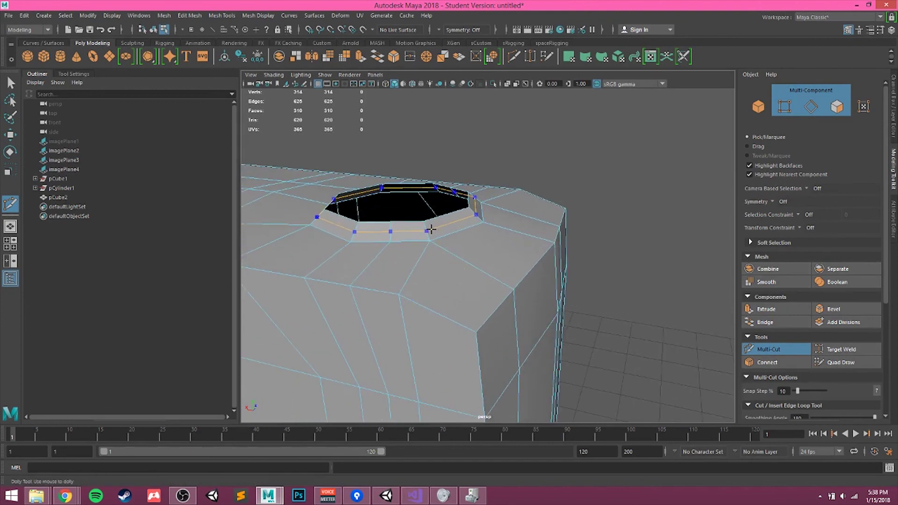
Step: Leave the Multi-Cut tool and return to object mode with the whole adapter mesh selected
{"action": "left_click_drag", "start_coordinate": [463, 261], "coordinate": [321, 263], "text": "alt"}
{"action": "scroll", "coordinate": [421, 269], "scroll_direction": "down", "scroll_amount": 4}
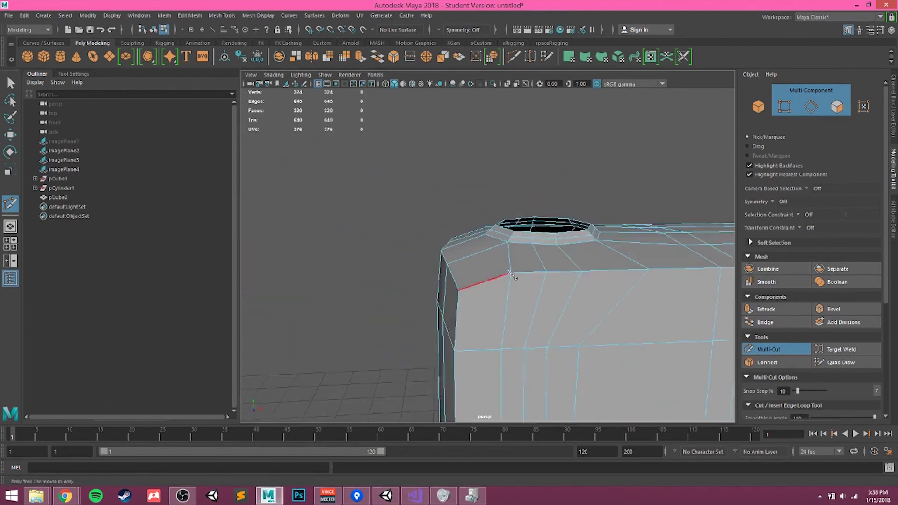
{"action": "left_click_drag", "start_coordinate": [646, 283], "coordinate": [501, 297], "text": "alt"}
{"action": "middle_click_drag", "start_coordinate": [502, 297], "coordinate": [492, 250], "text": "alt"}
{"action": "left_click", "coordinate": [523, 315]}
{"action": "left_click_drag", "start_coordinate": [457, 252], "coordinate": [530, 268], "text": "alt"}
{"action": "key", "text": "q"}
{"action": "right_click_drag", "start_coordinate": [456, 206], "coordinate": [513, 181]}
{"action": "key", "text": "F8"}
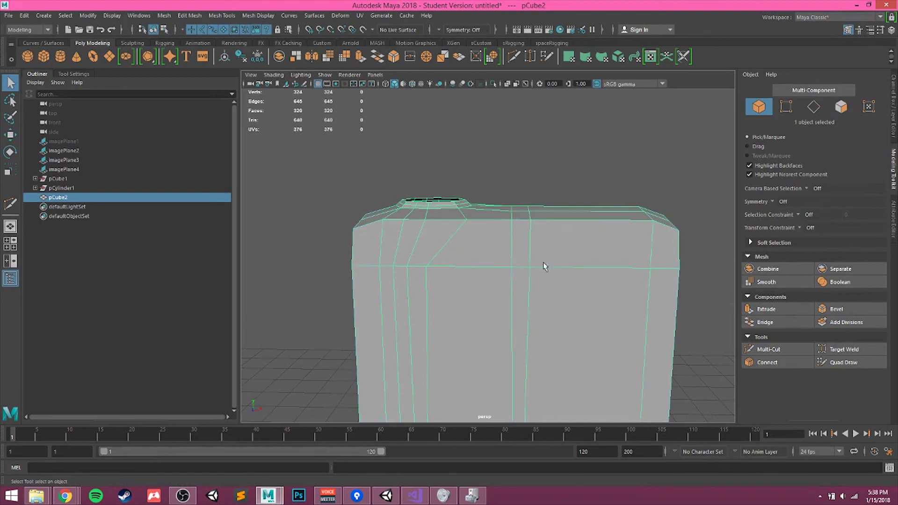
Step: Examine the overall shape and edge flow of the combined adapter mesh, including its prongs and top ring, from several angles
{"action": "left_click_drag", "start_coordinate": [541, 262], "coordinate": [453, 261], "text": "alt"}
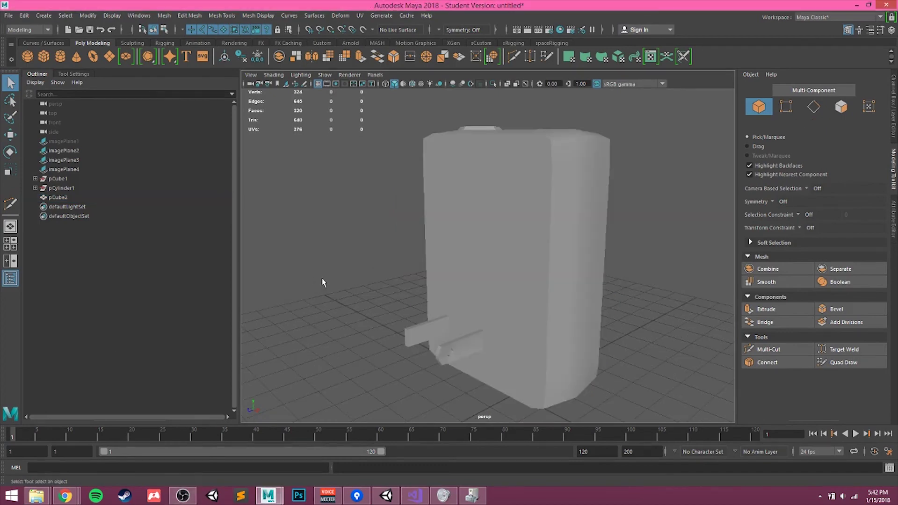
{"action": "left_click", "coordinate": [487, 229]}
{"action": "left_click_drag", "start_coordinate": [482, 259], "coordinate": [525, 228], "text": "alt"}
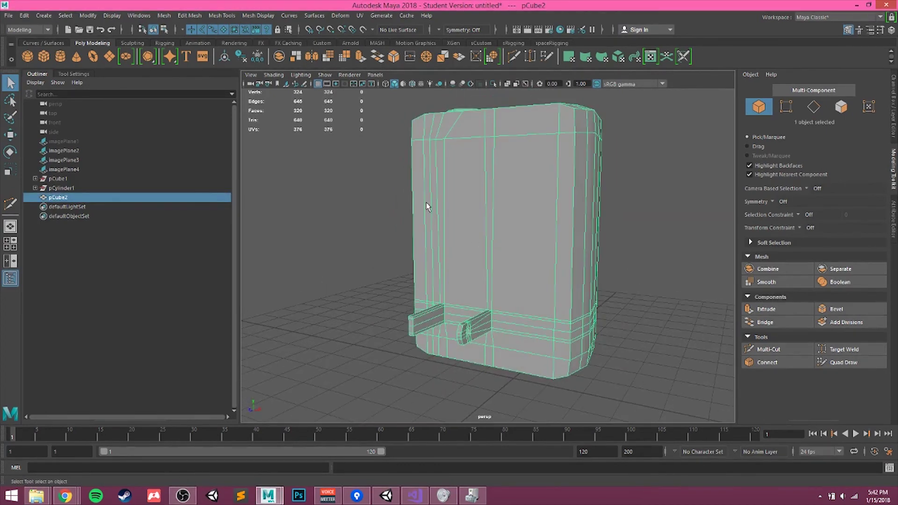
{"action": "middle_click_drag", "start_coordinate": [554, 239], "coordinate": [524, 232], "text": "alt"}
{"action": "right_click_drag", "start_coordinate": [524, 232], "coordinate": [538, 228], "text": "alt"}
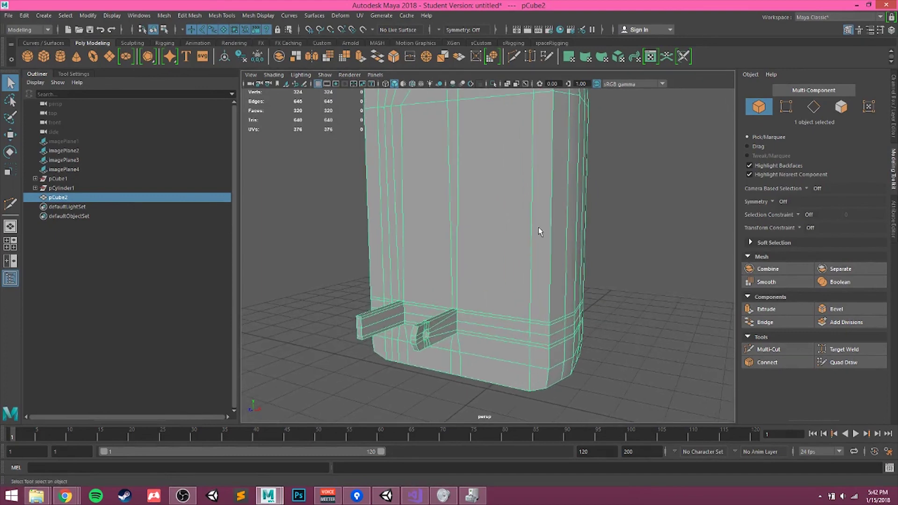
{"action": "middle_click_drag", "start_coordinate": [539, 228], "coordinate": [555, 257], "text": "alt"}
{"action": "left_click_drag", "start_coordinate": [557, 260], "coordinate": [554, 261], "text": "alt"}
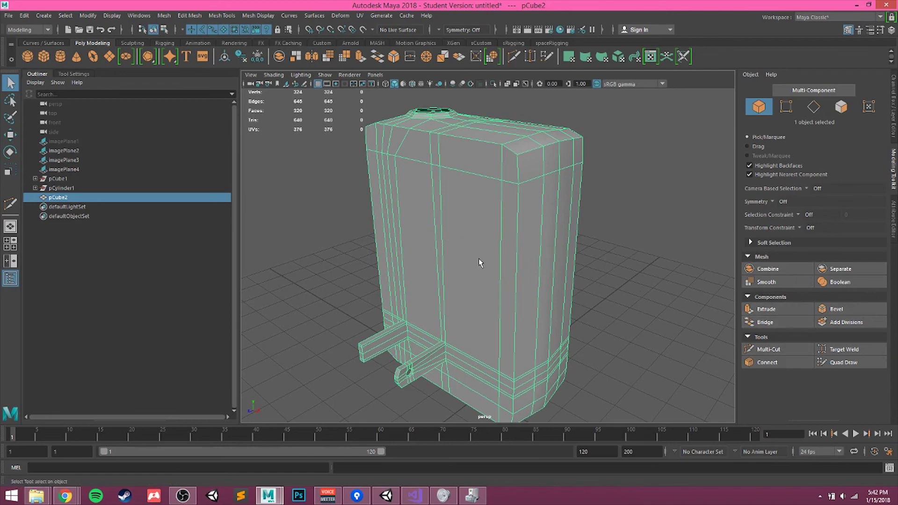
{"action": "left_click_drag", "start_coordinate": [548, 245], "coordinate": [528, 251], "text": "alt"}
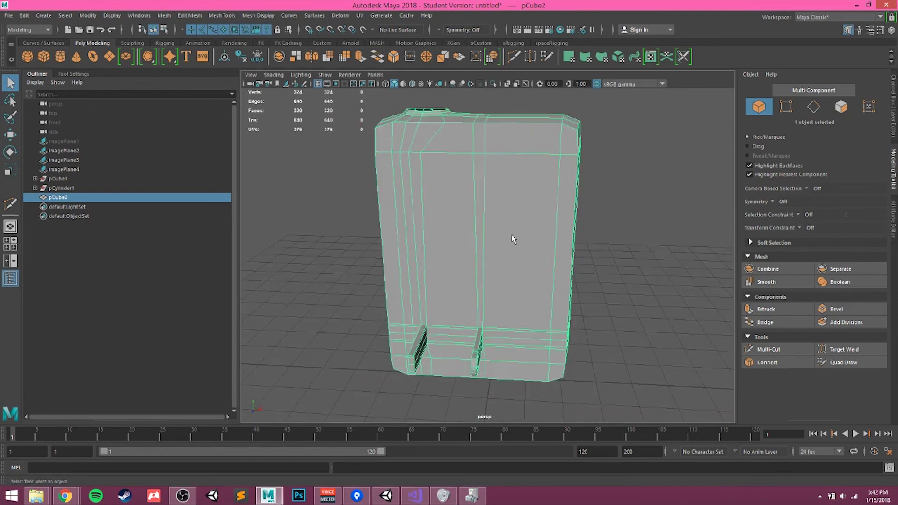
Step: Examine the adapter's front, side faces and prongs for clean topology, viewing the mesh with and without its wireframe highlight
{"action": "left_click_drag", "start_coordinate": [534, 241], "coordinate": [524, 218], "text": "alt"}
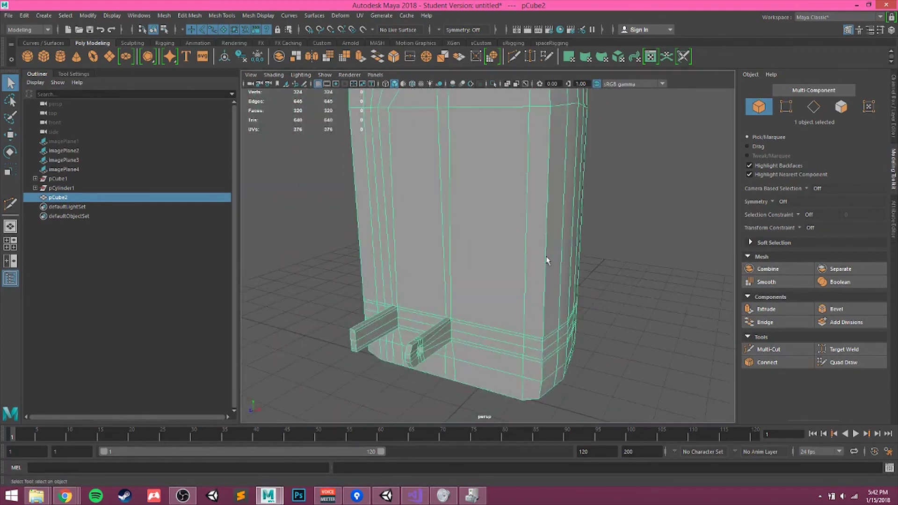
{"action": "left_click_drag", "start_coordinate": [432, 218], "coordinate": [537, 248], "text": "alt"}
{"action": "middle_click_drag", "start_coordinate": [520, 201], "coordinate": [541, 270], "text": "alt"}
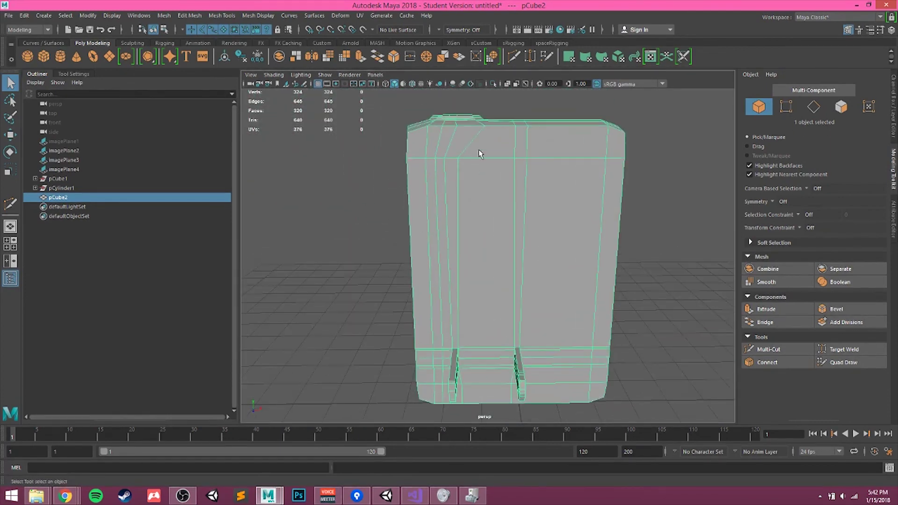
{"action": "left_click_drag", "start_coordinate": [456, 177], "coordinate": [521, 226], "text": "alt"}
{"action": "left_click_drag", "start_coordinate": [509, 187], "coordinate": [499, 247], "text": "alt"}
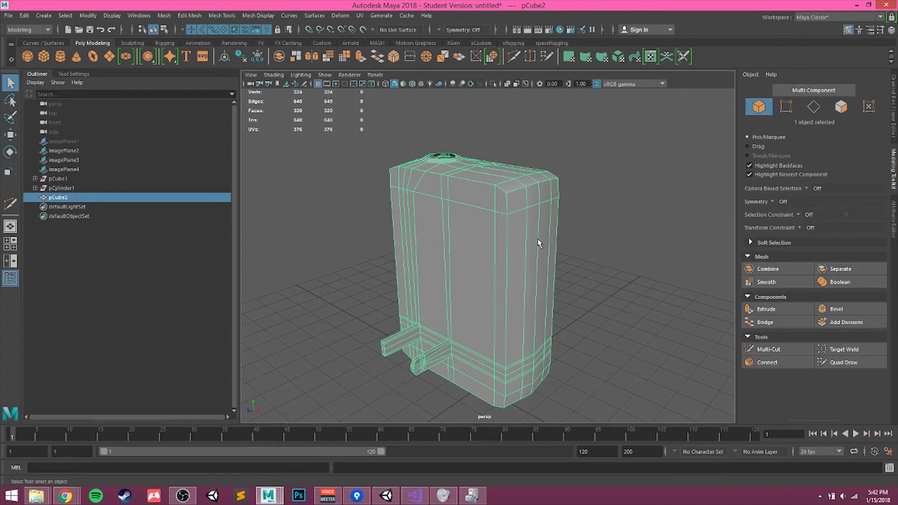
{"action": "left_click", "coordinate": [562, 214]}
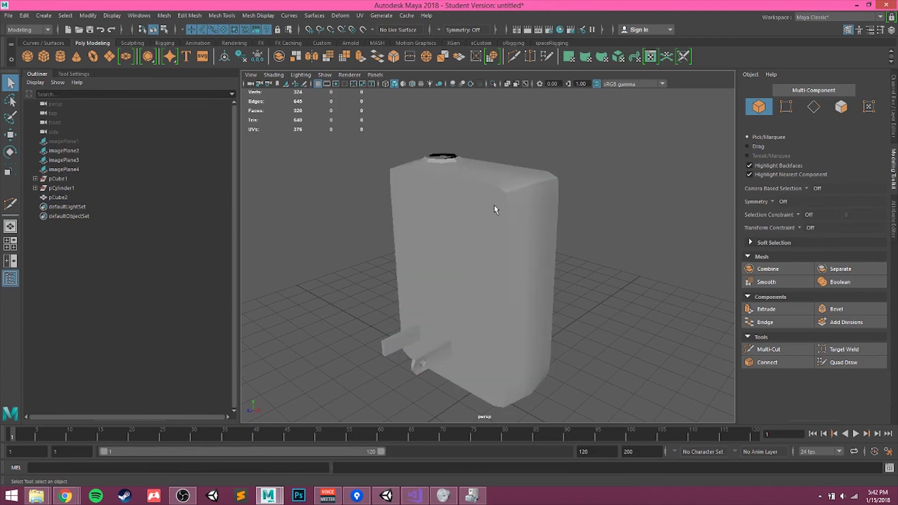
{"action": "left_click", "coordinate": [493, 207]}
{"action": "mouse_move", "coordinate": [485, 201]}
{"action": "left_mouse_down", "text": "alt"}
{"action": "mouse_move", "coordinate": [465, 200]}
{"action": "mouse_move", "coordinate": [476, 209]}
{"action": "left_mouse_up", "text": "alt"}
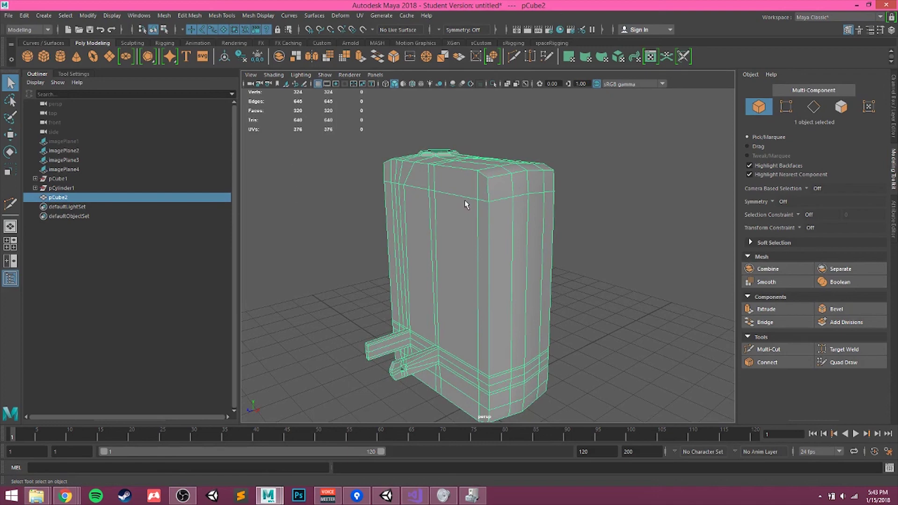
{"action": "left_click_drag", "start_coordinate": [504, 216], "coordinate": [495, 177], "text": "alt"}
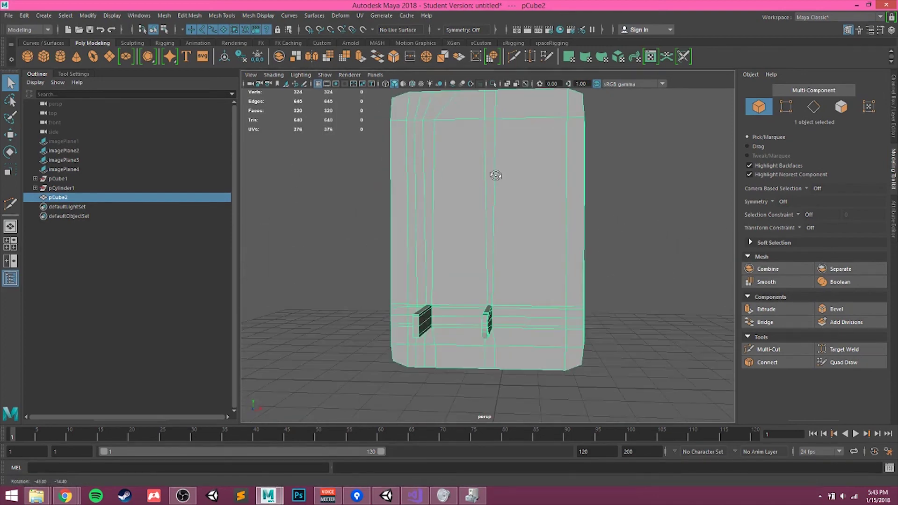
{"action": "left_click_drag", "start_coordinate": [560, 209], "coordinate": [533, 226], "text": "alt"}
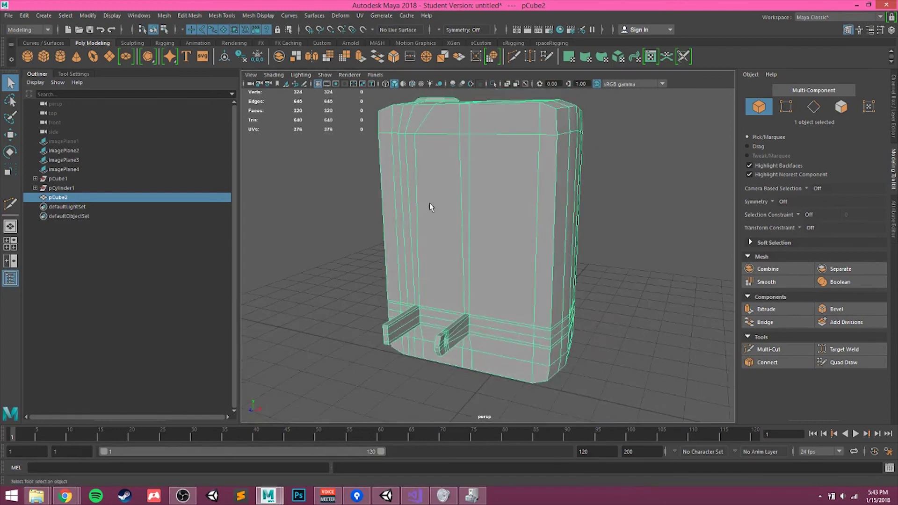
{"action": "left_click", "coordinate": [637, 186]}
{"action": "left_click", "coordinate": [527, 167]}
{"action": "left_click_drag", "start_coordinate": [542, 216], "coordinate": [514, 217], "text": "alt"}
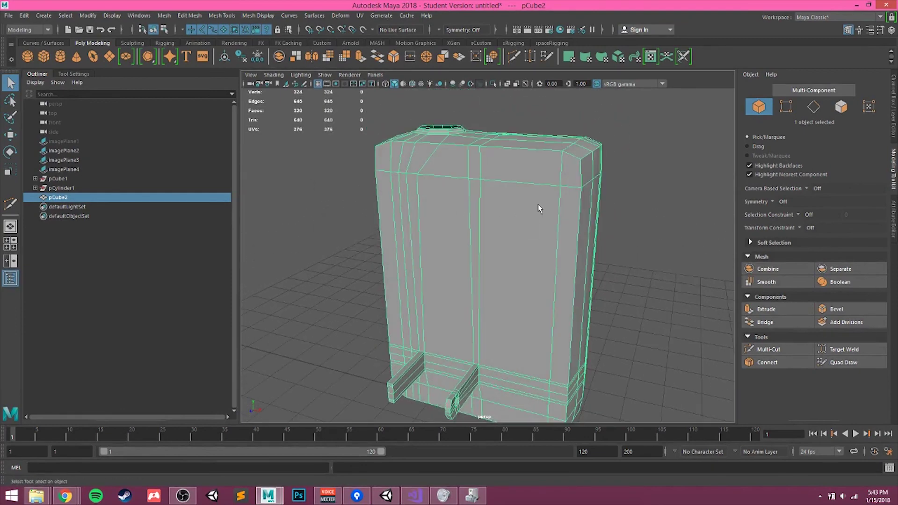
{"action": "left_click_drag", "start_coordinate": [513, 205], "coordinate": [560, 210], "text": "alt"}
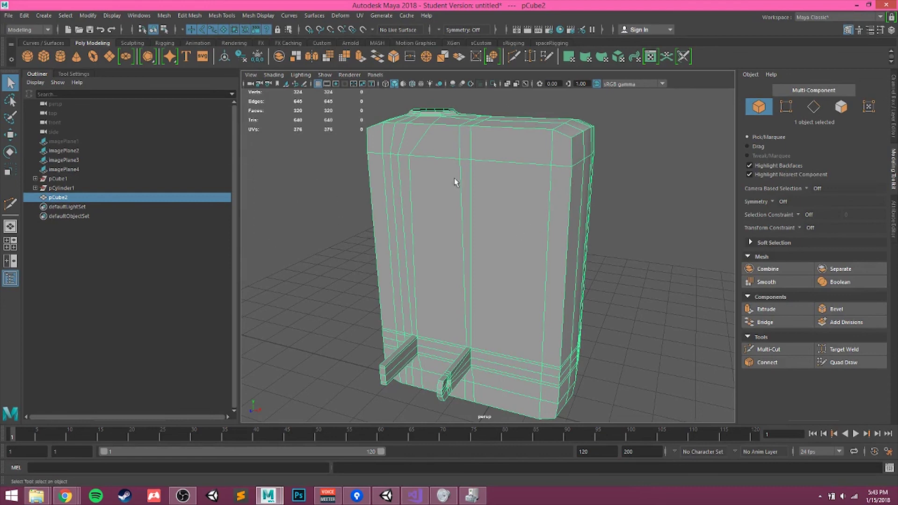
{"action": "left_click", "coordinate": [660, 189]}
{"action": "left_click", "coordinate": [424, 139]}
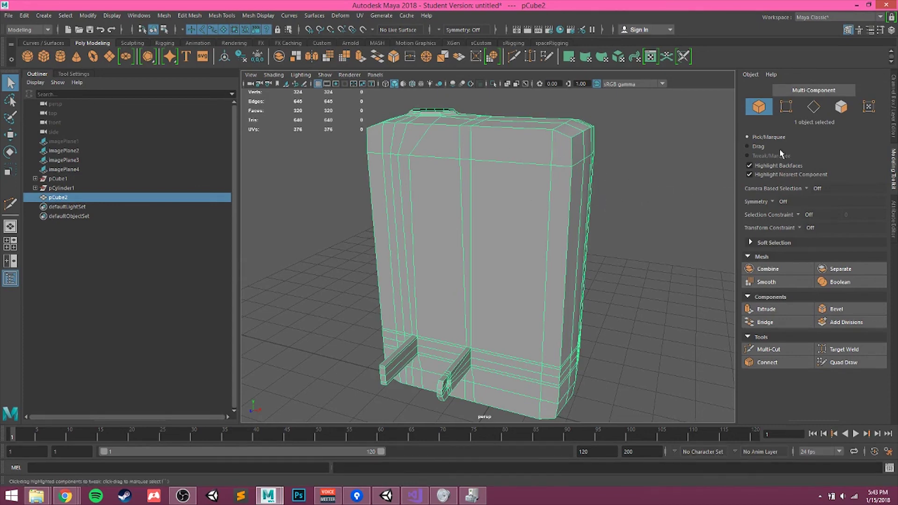
Step: Display the combined mesh's channel attributes and review its list of construction history inputs
{"action": "left_click", "coordinate": [895, 113]}
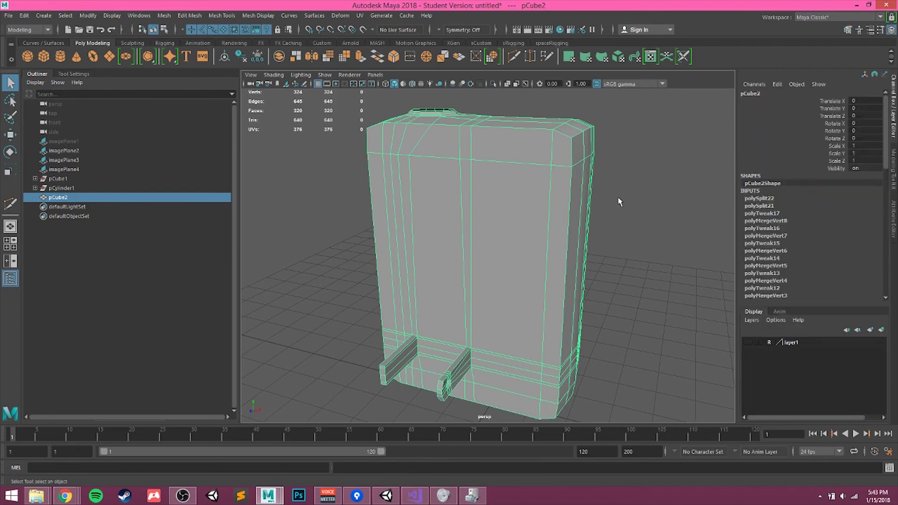
{"action": "middle_click_drag", "start_coordinate": [552, 216], "coordinate": [538, 257], "text": "alt"}
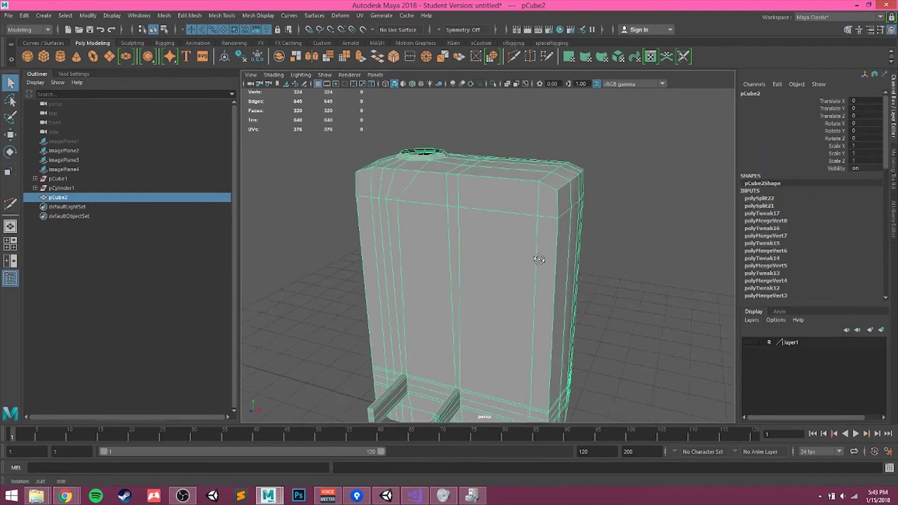
{"action": "left_click_drag", "start_coordinate": [537, 257], "coordinate": [523, 255], "text": "alt"}
{"action": "right_click_drag", "start_coordinate": [523, 255], "coordinate": [507, 257], "text": "alt"}
{"action": "middle_click_drag", "start_coordinate": [507, 257], "coordinate": [523, 223], "text": "alt"}
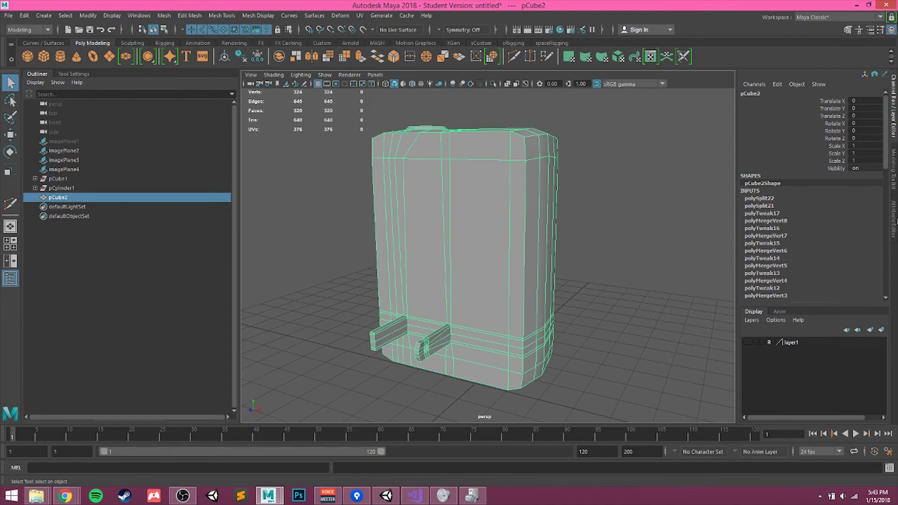
{"action": "left_click_drag", "start_coordinate": [888, 160], "coordinate": [846, 142]}
Step: Inspect the leftover pCube1 and pCylinder1 groups in the Outliner, alternating between them
{"action": "left_click", "coordinate": [59, 178]}
{"action": "left_click", "coordinate": [73, 188]}
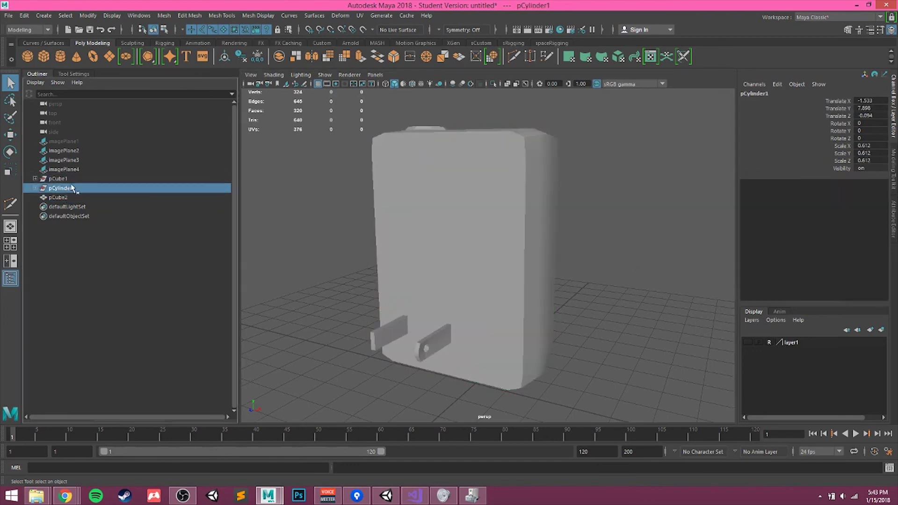
{"action": "left_click", "coordinate": [88, 179]}
{"action": "left_click", "coordinate": [103, 189]}
{"action": "left_click", "coordinate": [114, 180]}
{"action": "left_click", "coordinate": [110, 187]}
{"action": "left_click", "coordinate": [60, 180]}
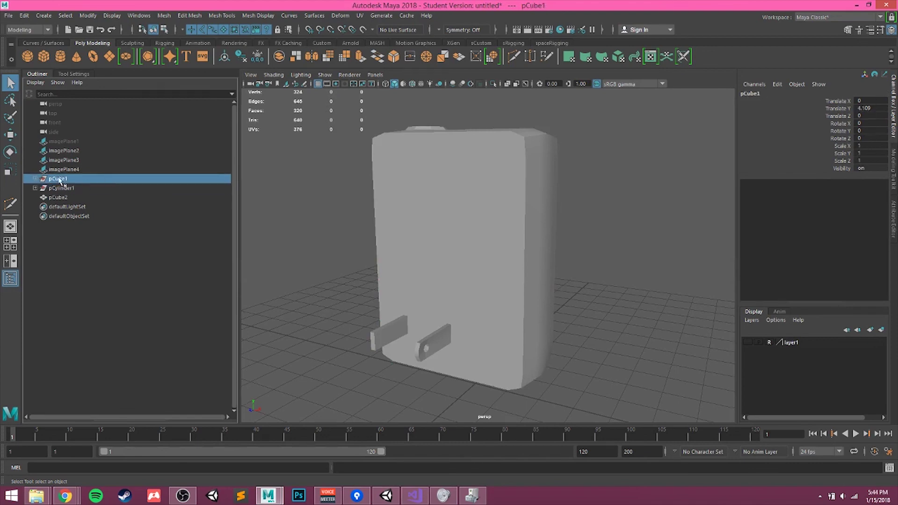
Step: Expand the pCube1 and pCylinder1 groups and inspect their hidden child transform nodes
{"action": "left_click", "coordinate": [35, 179]}
{"action": "left_click", "coordinate": [35, 198]}
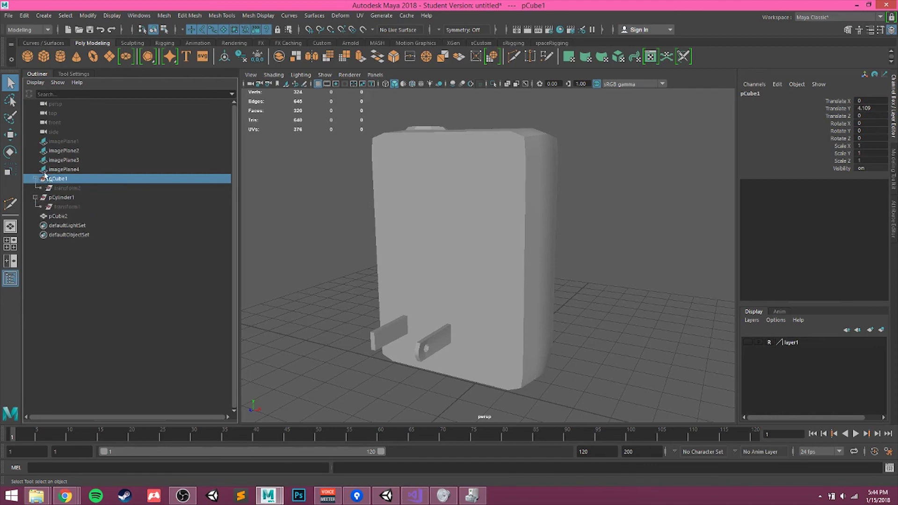
{"action": "left_click", "coordinate": [61, 197]}
{"action": "left_click", "coordinate": [75, 188]}
{"action": "left_click", "coordinate": [84, 207]}
{"action": "left_click", "coordinate": [77, 198]}
{"action": "left_click", "coordinate": [73, 188]}
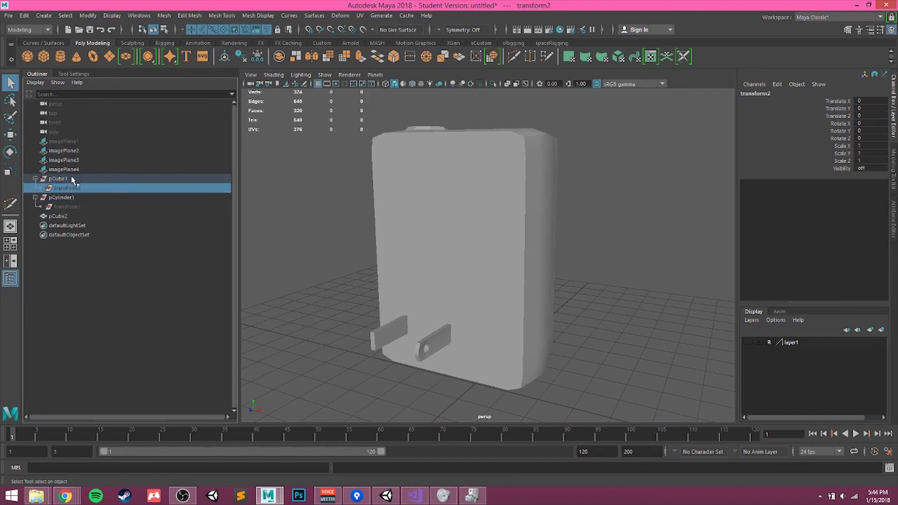
{"action": "left_click", "coordinate": [74, 180]}
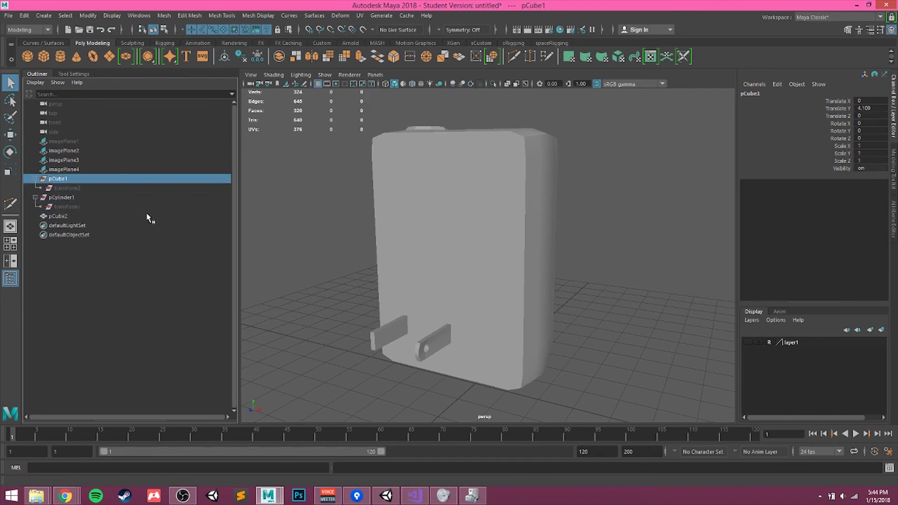
Step: Compare the leftover pCube1 and pCylinder1 groups with the combined mesh pCube2
{"action": "left_click", "coordinate": [83, 197]}
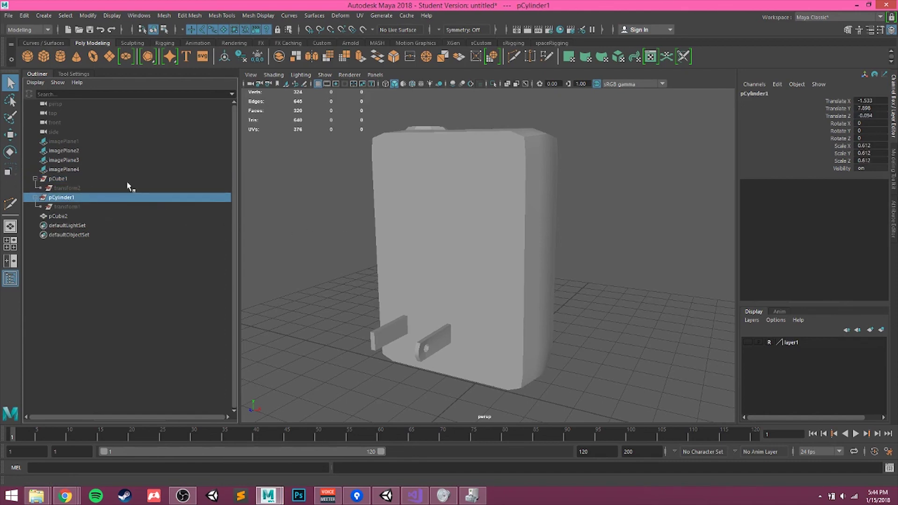
{"action": "left_click", "coordinate": [70, 180]}
{"action": "left_click", "coordinate": [70, 200]}
{"action": "left_click", "coordinate": [71, 216]}
{"action": "left_click_drag", "start_coordinate": [420, 195], "coordinate": [414, 134], "text": "alt"}
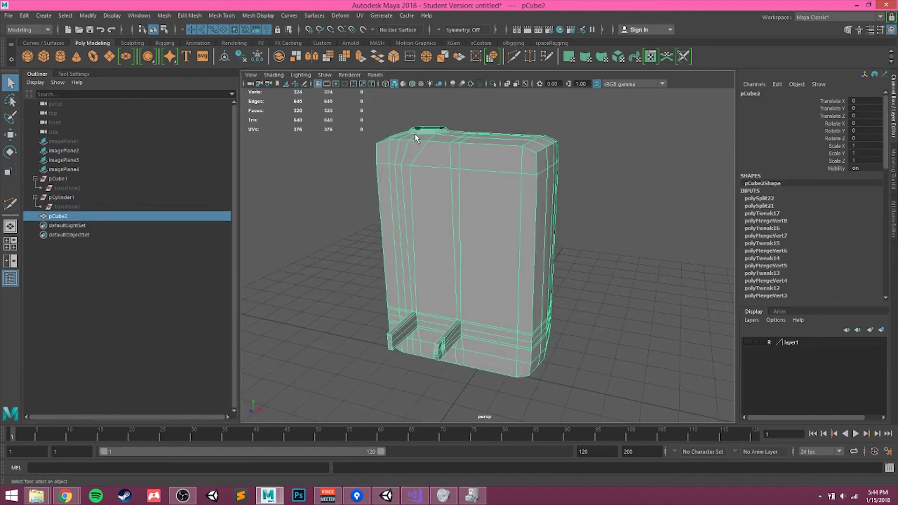
{"action": "left_click", "coordinate": [69, 182]}
{"action": "left_click", "coordinate": [60, 199]}
{"action": "left_click", "coordinate": [60, 181]}
{"action": "left_click", "coordinate": [66, 198]}
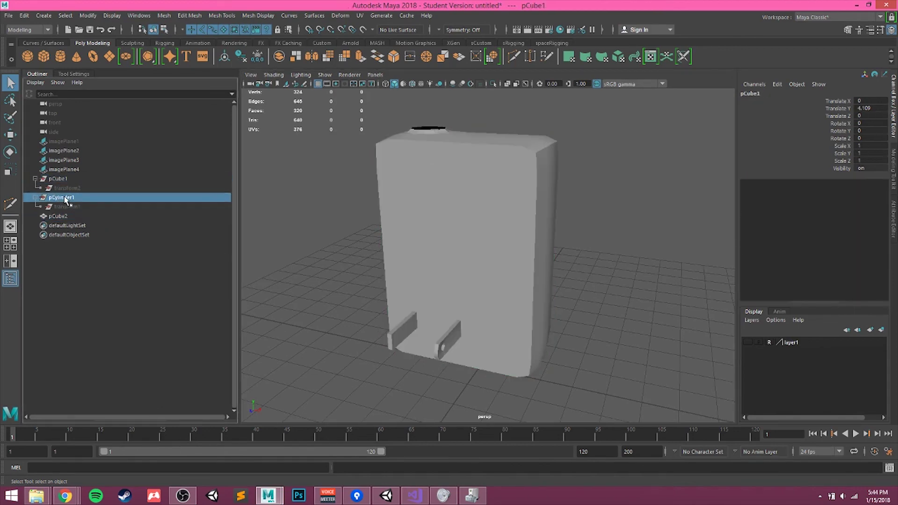
Step: Delete the construction history of the combined adapter mesh pCube2
{"action": "left_click", "coordinate": [534, 228]}
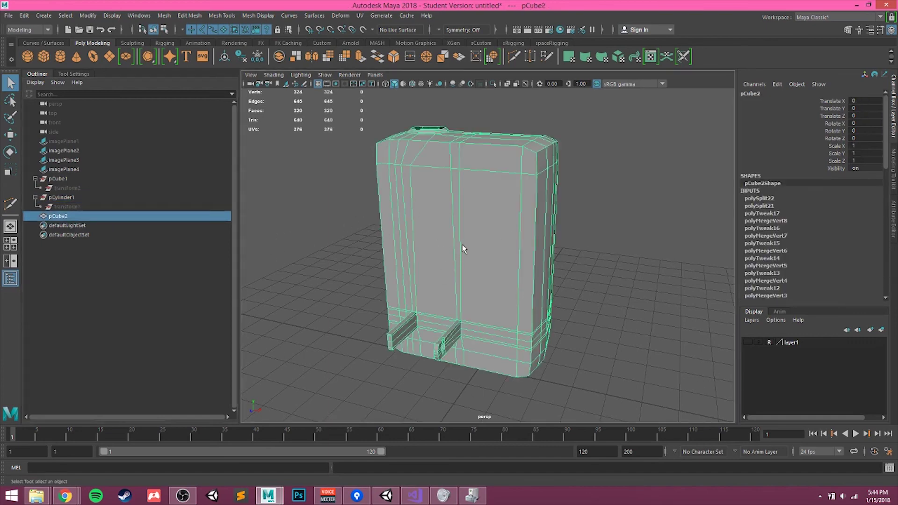
{"action": "left_click_drag", "start_coordinate": [484, 237], "coordinate": [429, 261], "text": "alt"}
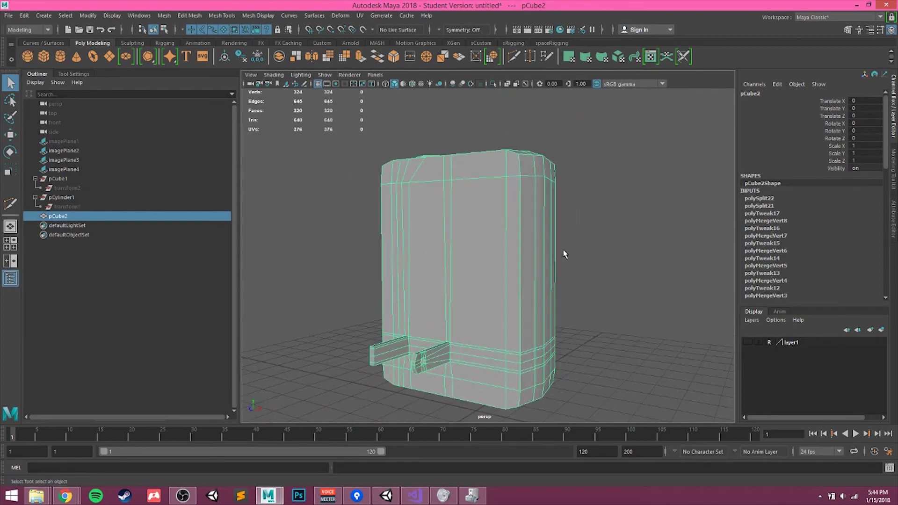
{"action": "left_click_drag", "start_coordinate": [565, 254], "coordinate": [450, 247], "text": "alt"}
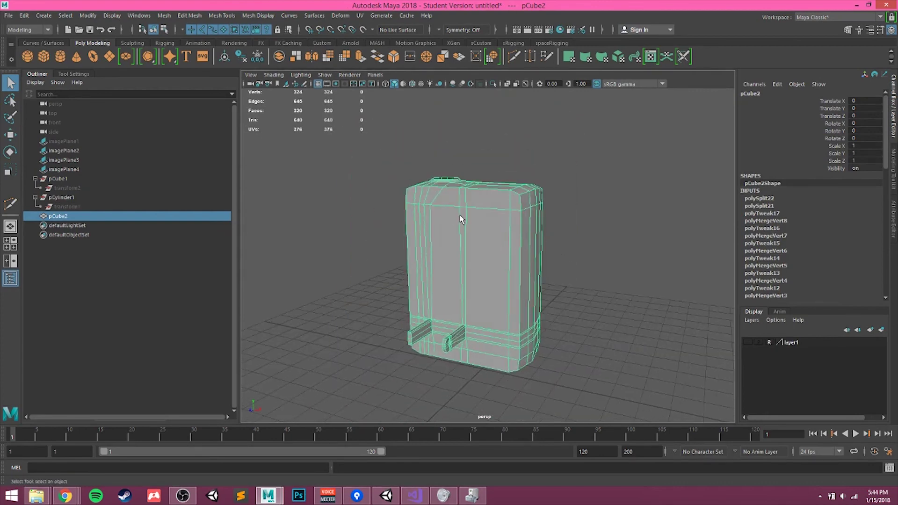
{"action": "right_click_drag", "start_coordinate": [423, 247], "coordinate": [473, 233], "text": "alt"}
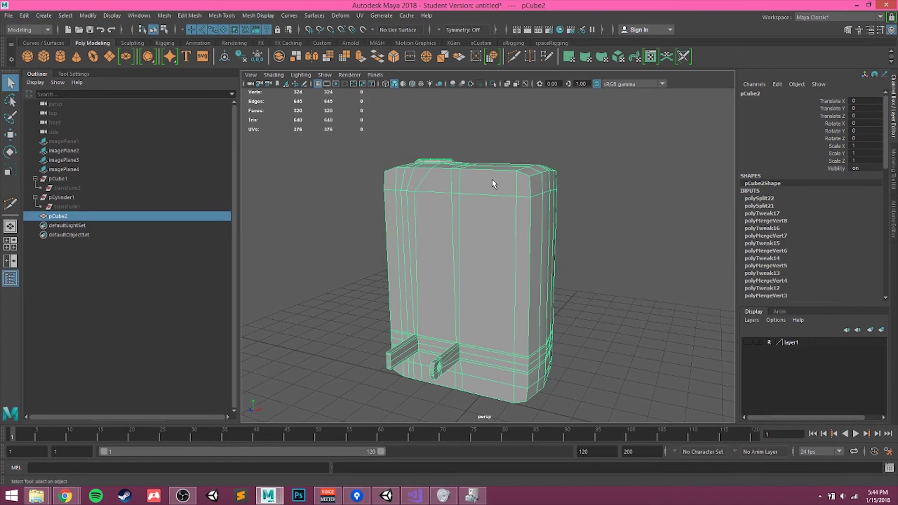
{"action": "left_click", "coordinate": [25, 17]}
{"action": "left_click", "coordinate": [24, 17]}
{"action": "left_click", "coordinate": [24, 16]}
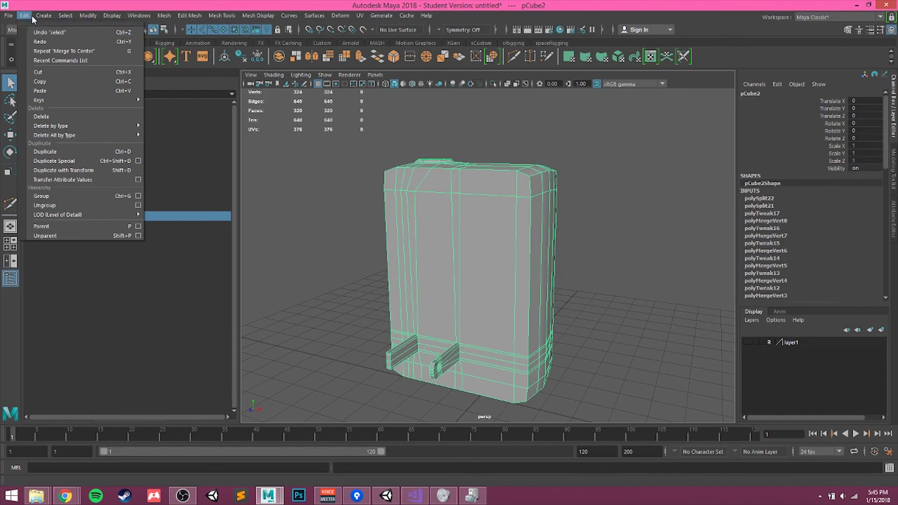
{"action": "left_click", "coordinate": [32, 15]}
{"action": "left_click", "coordinate": [30, 15]}
{"action": "mouse_move", "coordinate": [100, 124]}
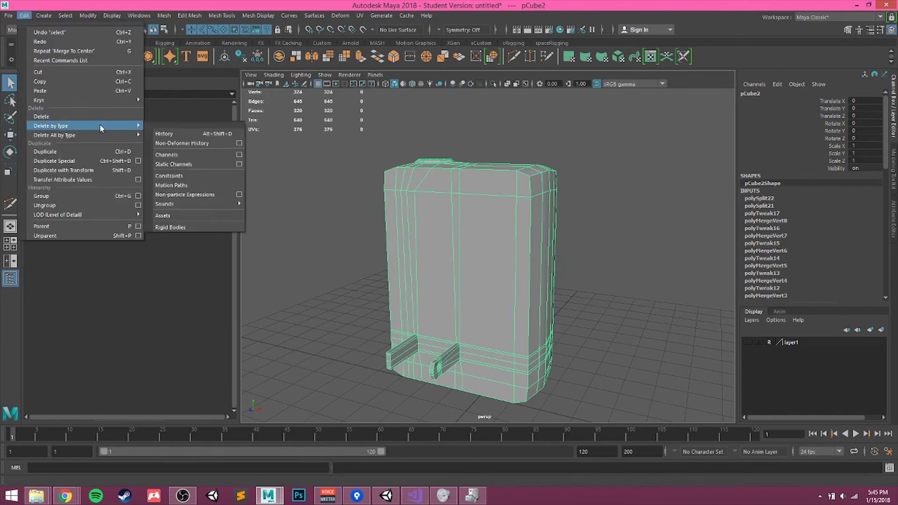
{"action": "left_click", "coordinate": [233, 135]}
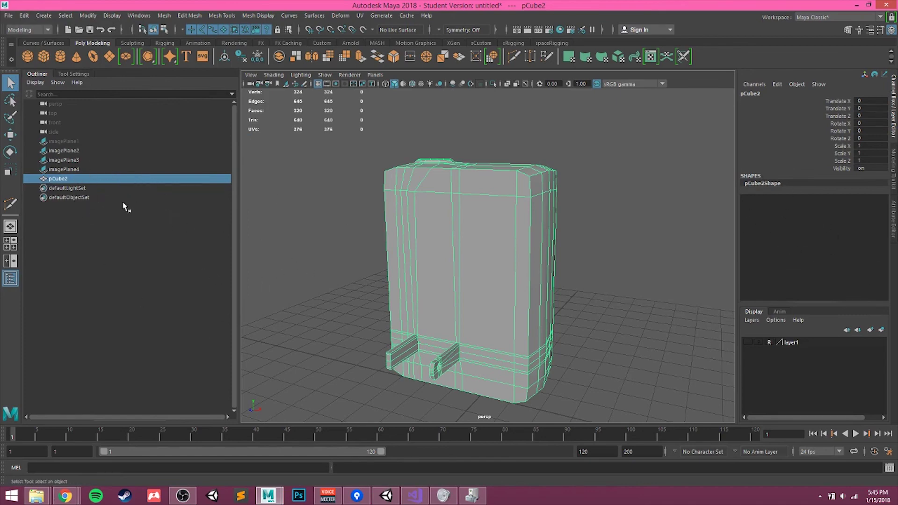
Step: Rename the combined mesh pCube2 as plug
{"action": "left_click", "coordinate": [100, 169]}
{"action": "left_click", "coordinate": [61, 179]}
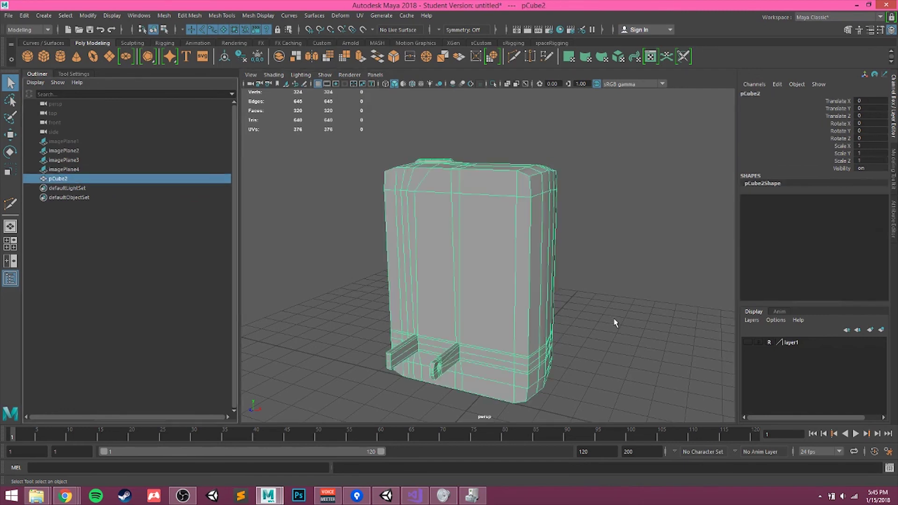
{"action": "double_click", "coordinate": [59, 182]}
{"action": "type", "text": "plug"}
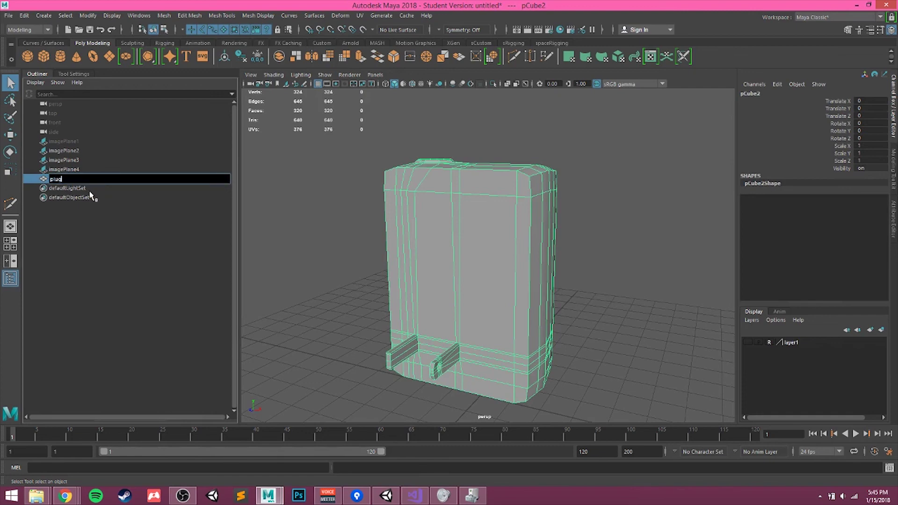
{"action": "key", "text": "Return"}
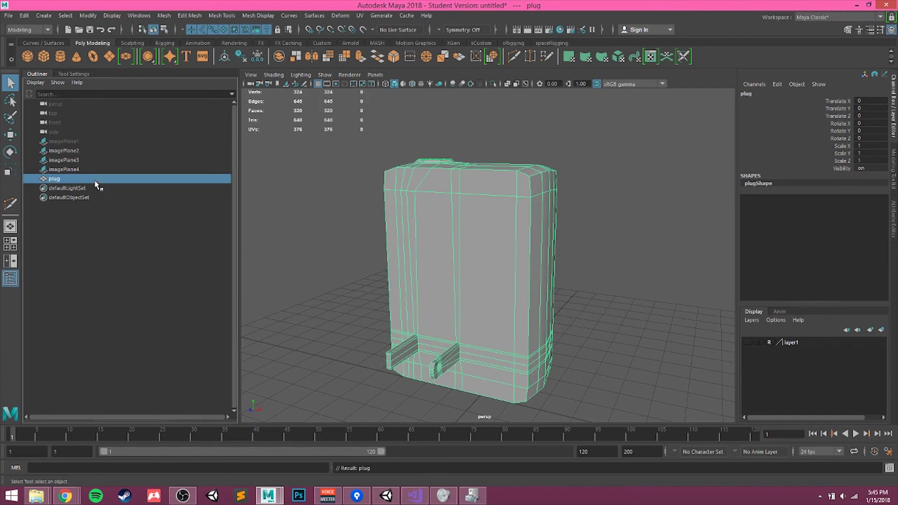
Step: Rename the adapter mesh as dcPower
{"action": "double_click", "coordinate": [100, 180]}
{"action": "type", "text": "dcPower"}
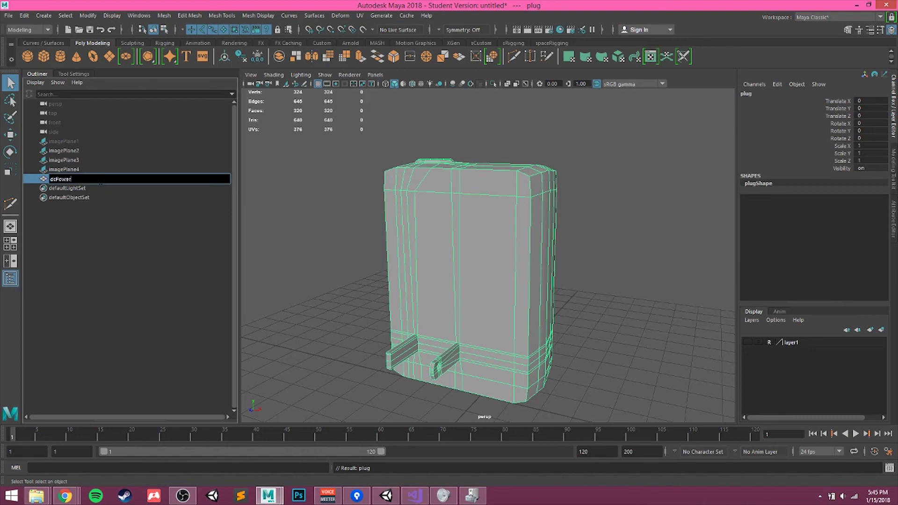
{"action": "key", "text": "Return"}
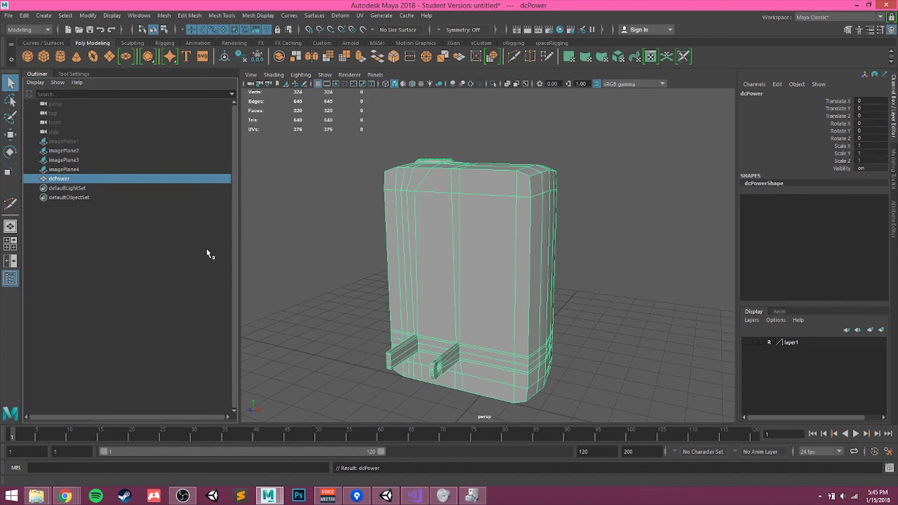
{"action": "left_click", "coordinate": [622, 279]}
{"action": "left_click", "coordinate": [413, 242]}
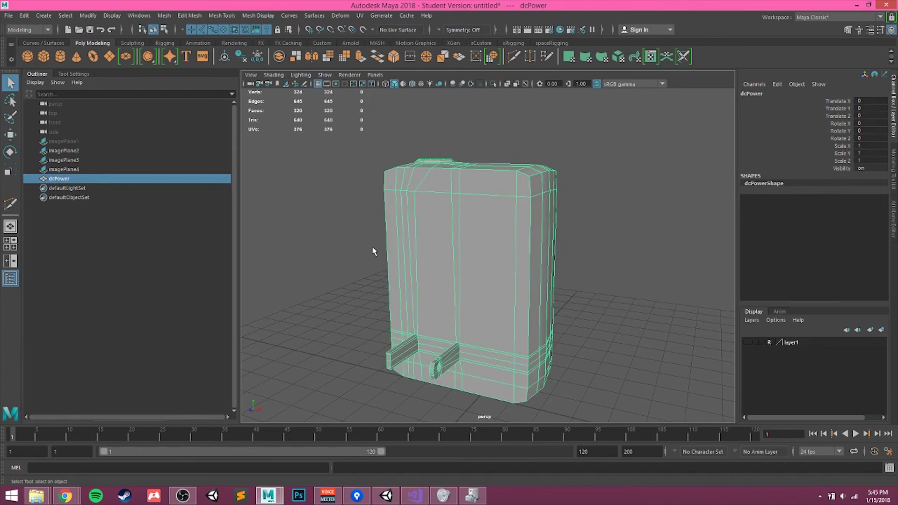
{"action": "left_click", "coordinate": [607, 282]}
{"action": "left_click", "coordinate": [539, 270]}
{"action": "left_click_drag", "start_coordinate": [615, 315], "coordinate": [581, 294], "text": "alt"}
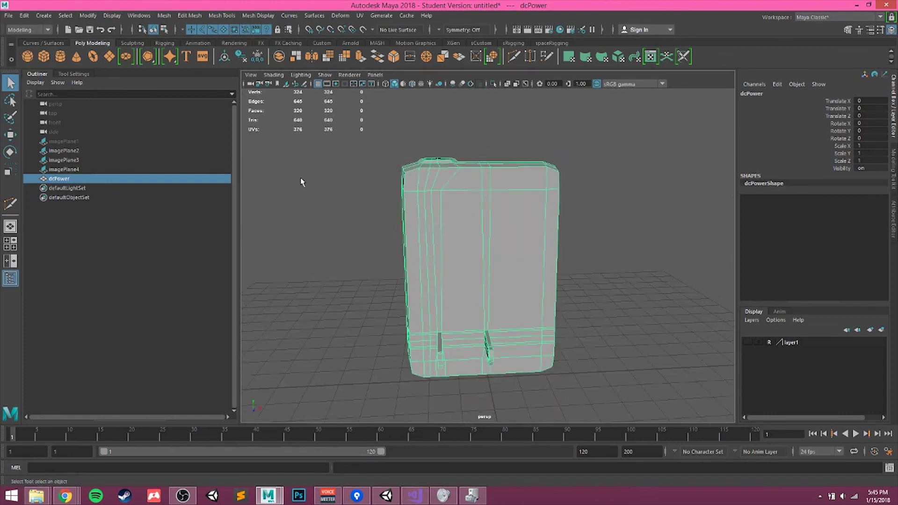
Step: Inspect the finished dcPower adapter mesh from several sides, both with and without its selection wireframe, including the plug prongs
{"action": "left_click_drag", "start_coordinate": [408, 203], "coordinate": [581, 253], "text": "alt"}
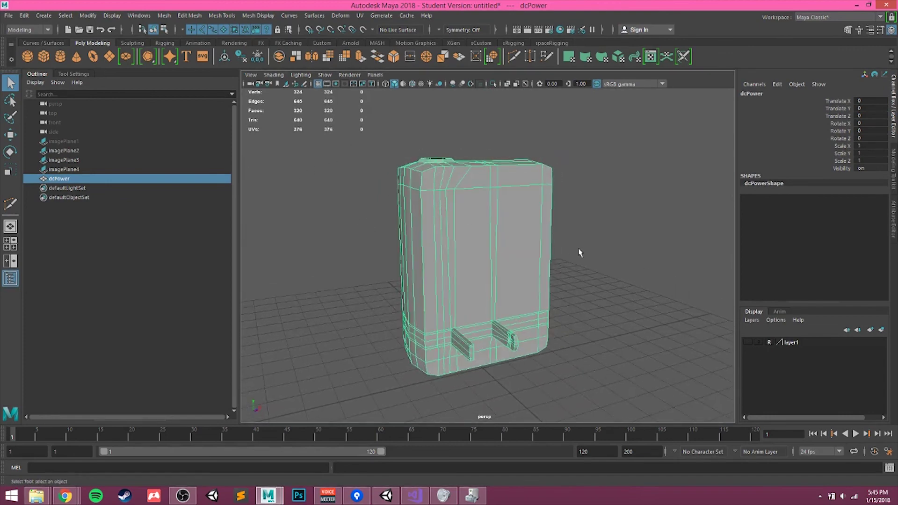
{"action": "left_click_drag", "start_coordinate": [468, 288], "coordinate": [399, 280], "text": "alt"}
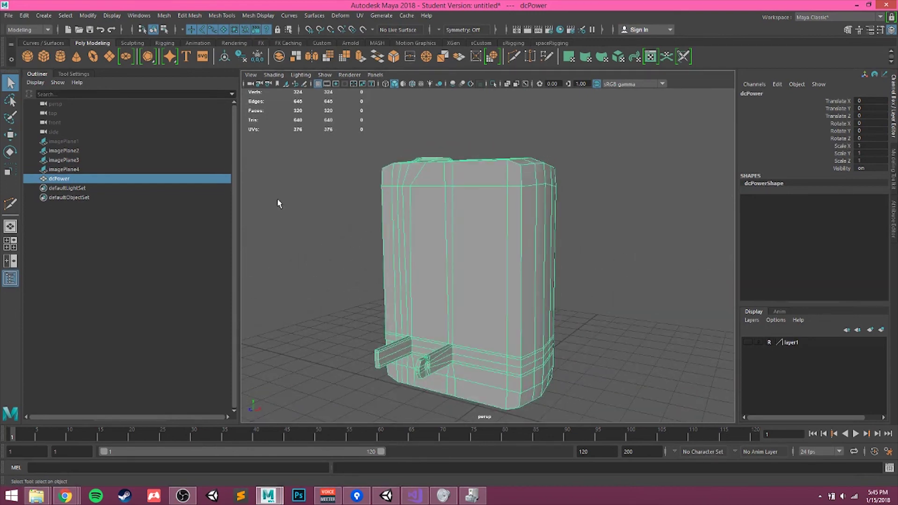
{"action": "right_click_drag", "start_coordinate": [536, 209], "coordinate": [529, 224], "text": "alt"}
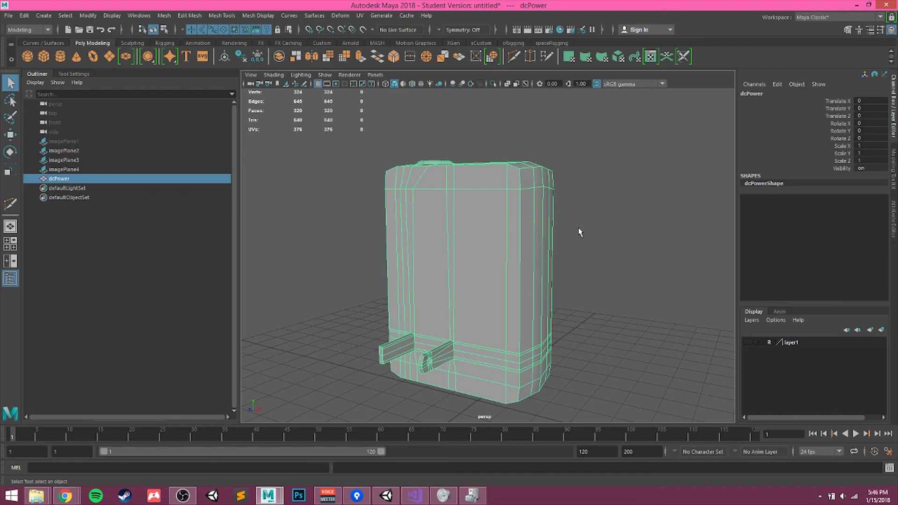
{"action": "left_click", "coordinate": [586, 248]}
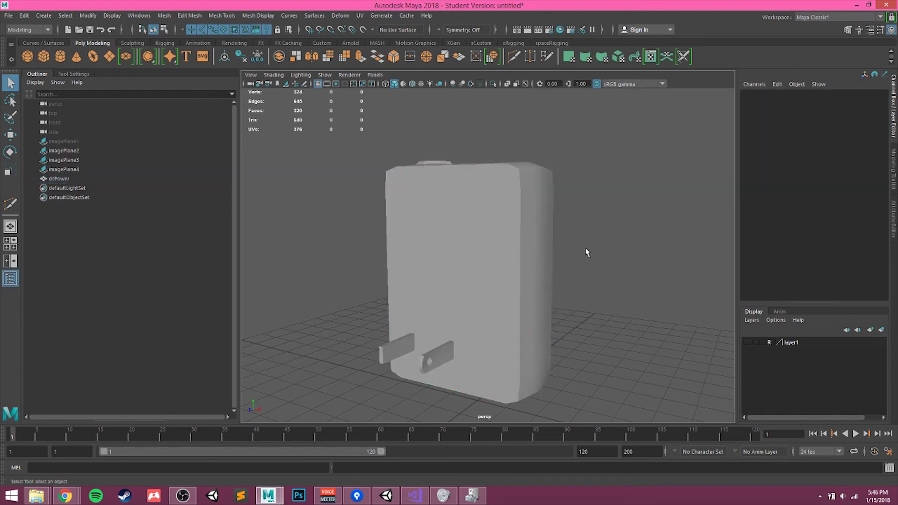
{"action": "left_click_drag", "start_coordinate": [588, 251], "coordinate": [475, 256], "text": "alt"}
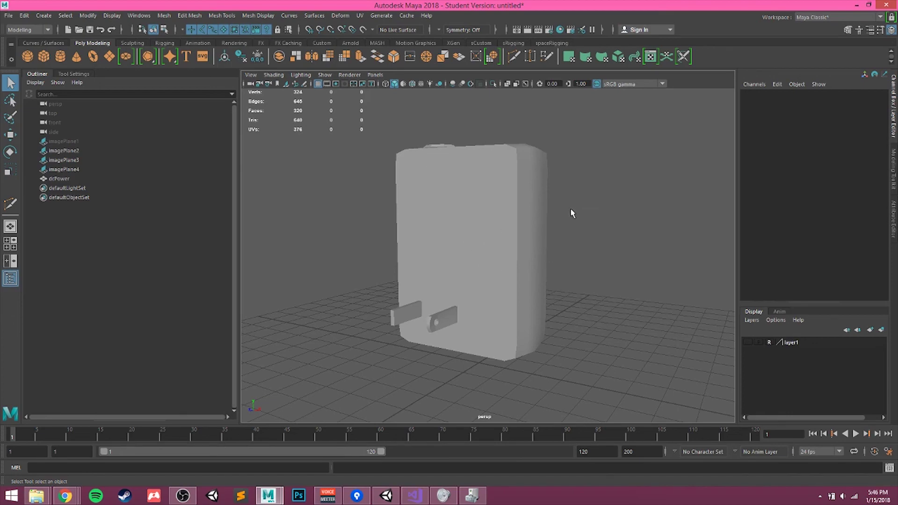
{"action": "left_click_drag", "start_coordinate": [573, 213], "coordinate": [401, 263], "text": "alt"}
{"action": "left_click", "coordinate": [442, 270]}
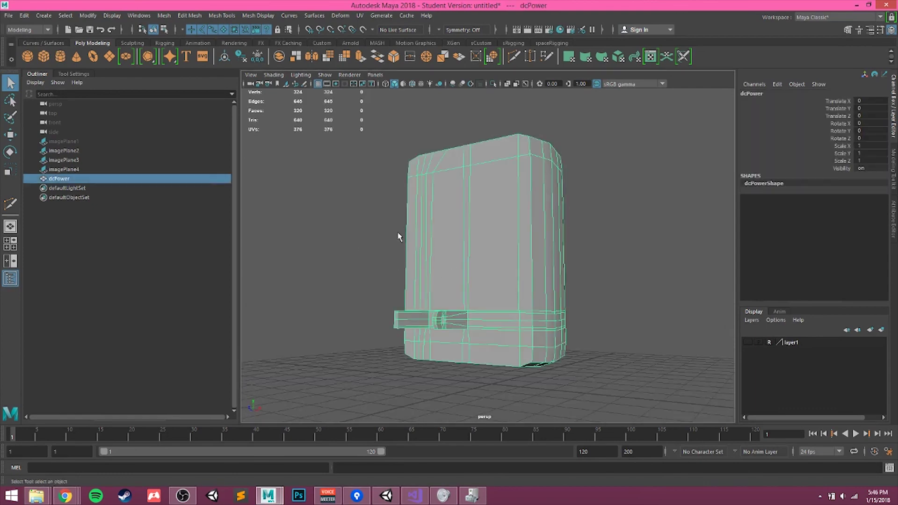
{"action": "left_click_drag", "start_coordinate": [422, 195], "coordinate": [551, 224], "text": "alt"}
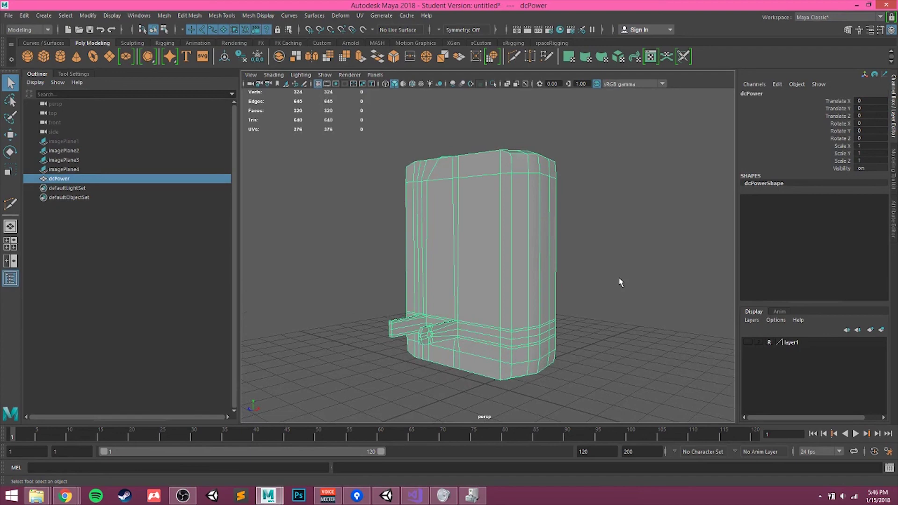